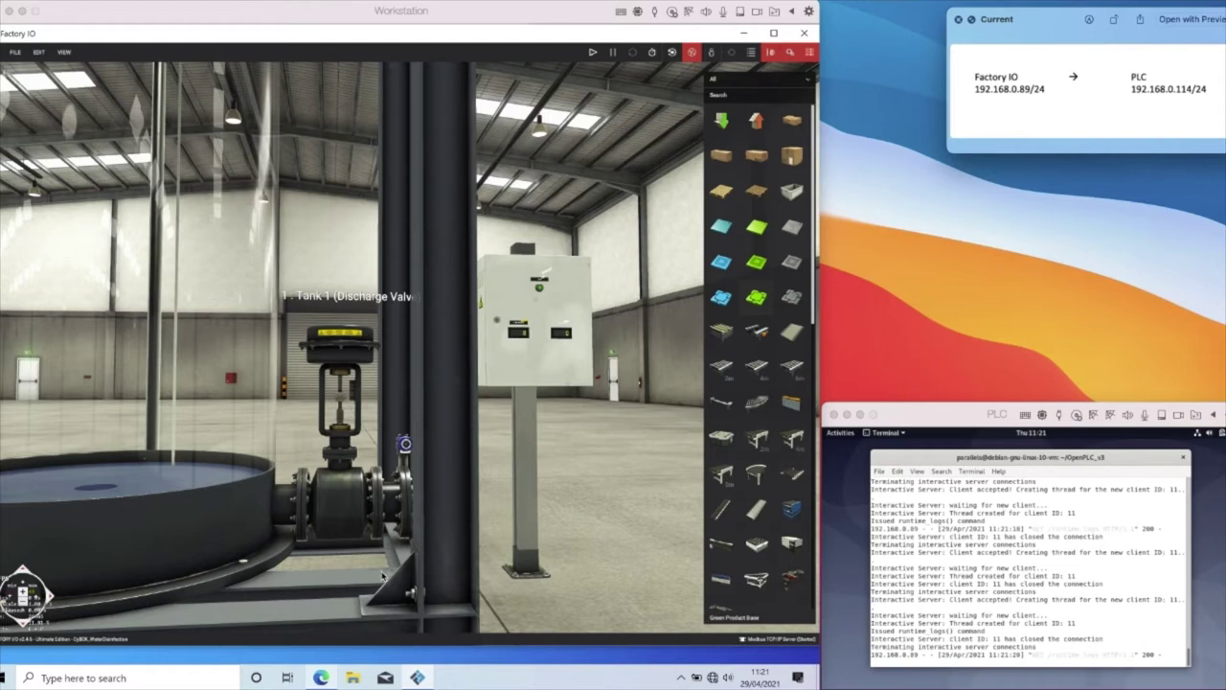
Bring the OpenPLC dashboard running the Water treatment program to the front over Factory IO
left_click(322, 677)
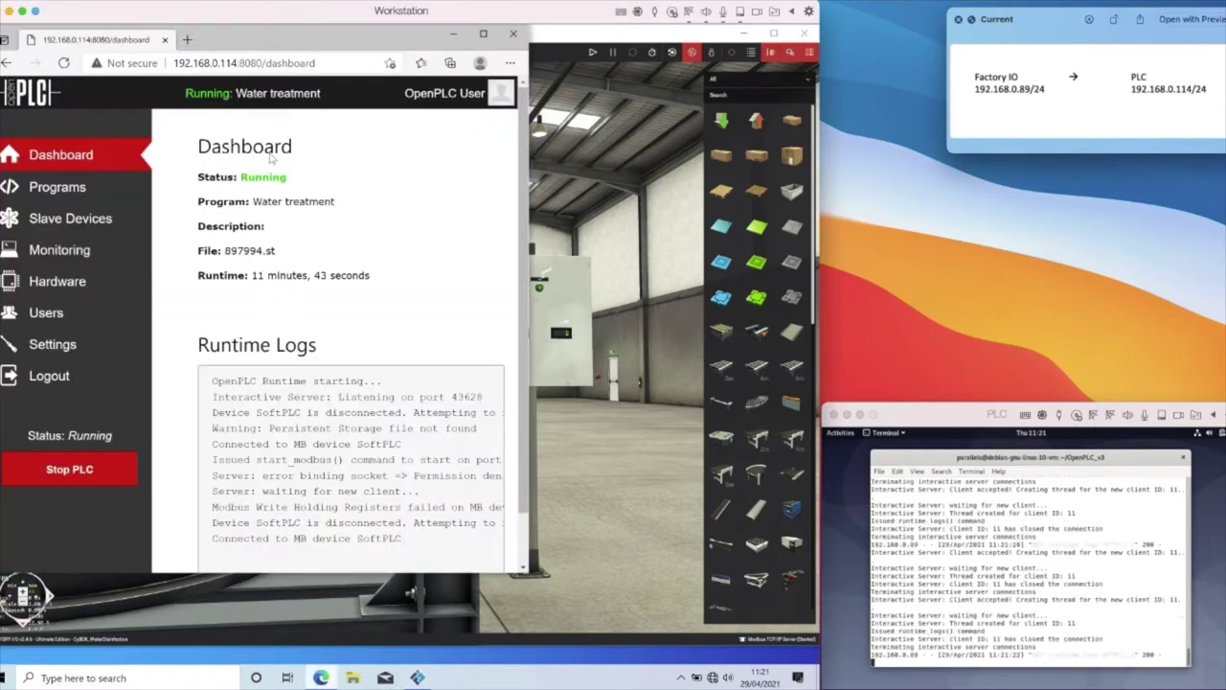
Check that Water treatment is in OpenPLC's Programs list, then return to the Factory IO scene
left_click(69, 189)
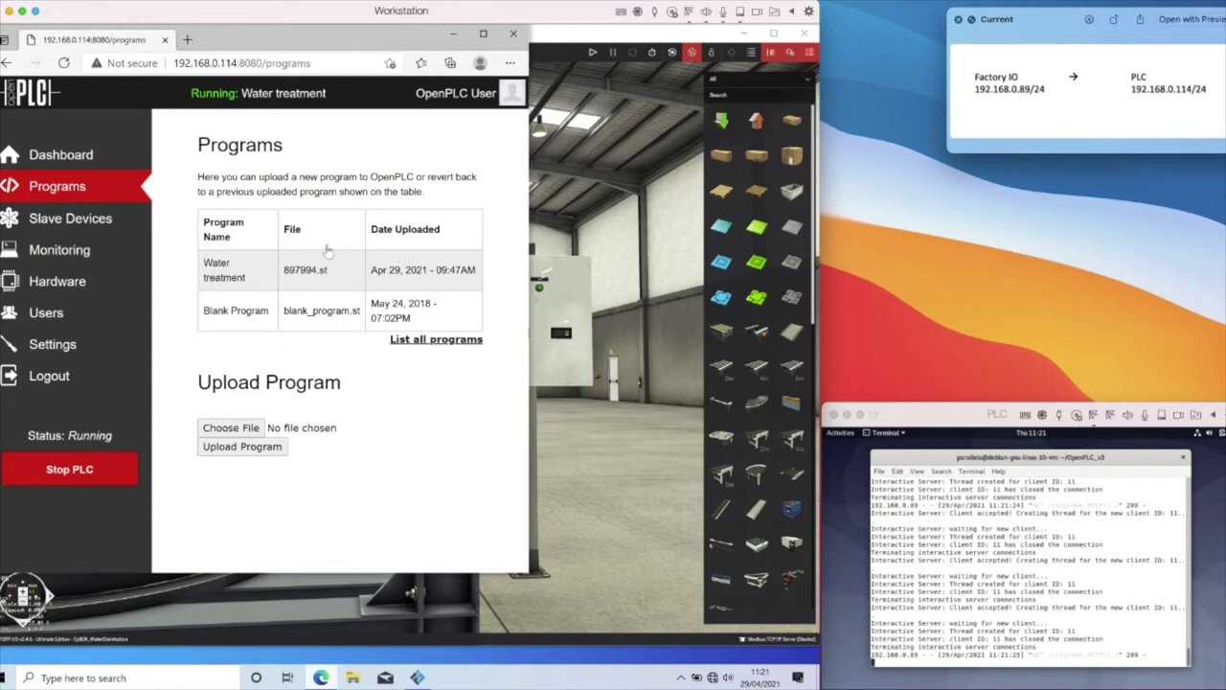
left_click(629, 115)
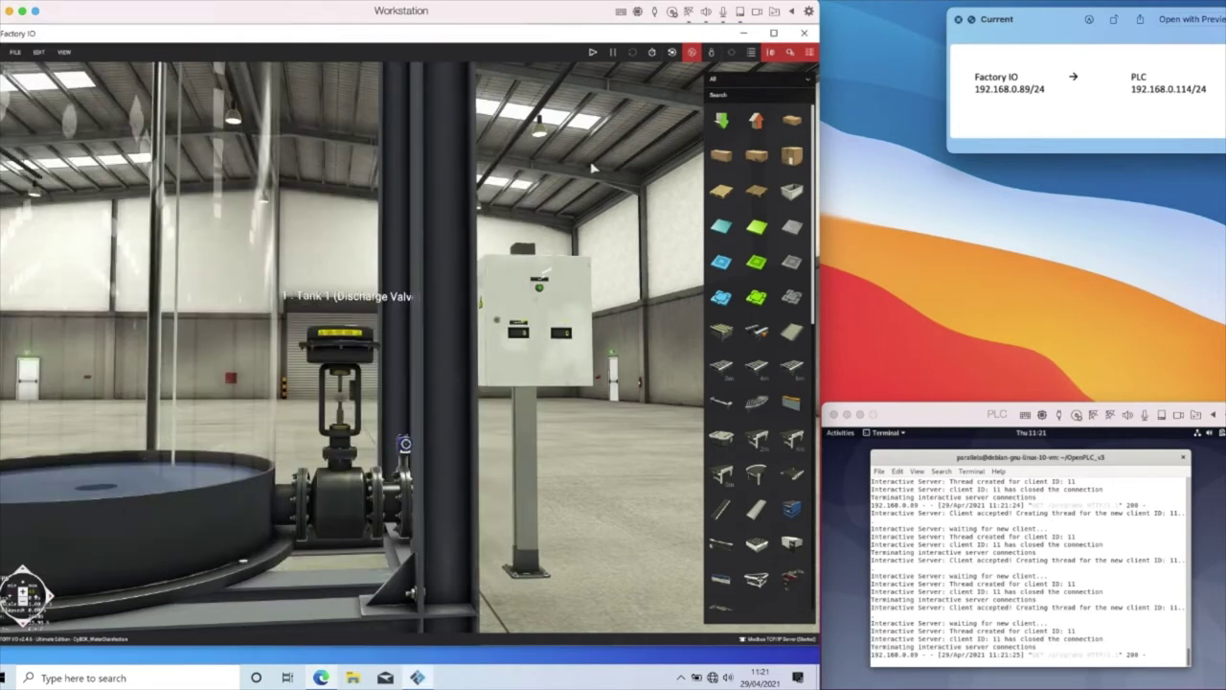
Play the simulation and press the green push-button so water pours into Tank 1
left_click(593, 53)
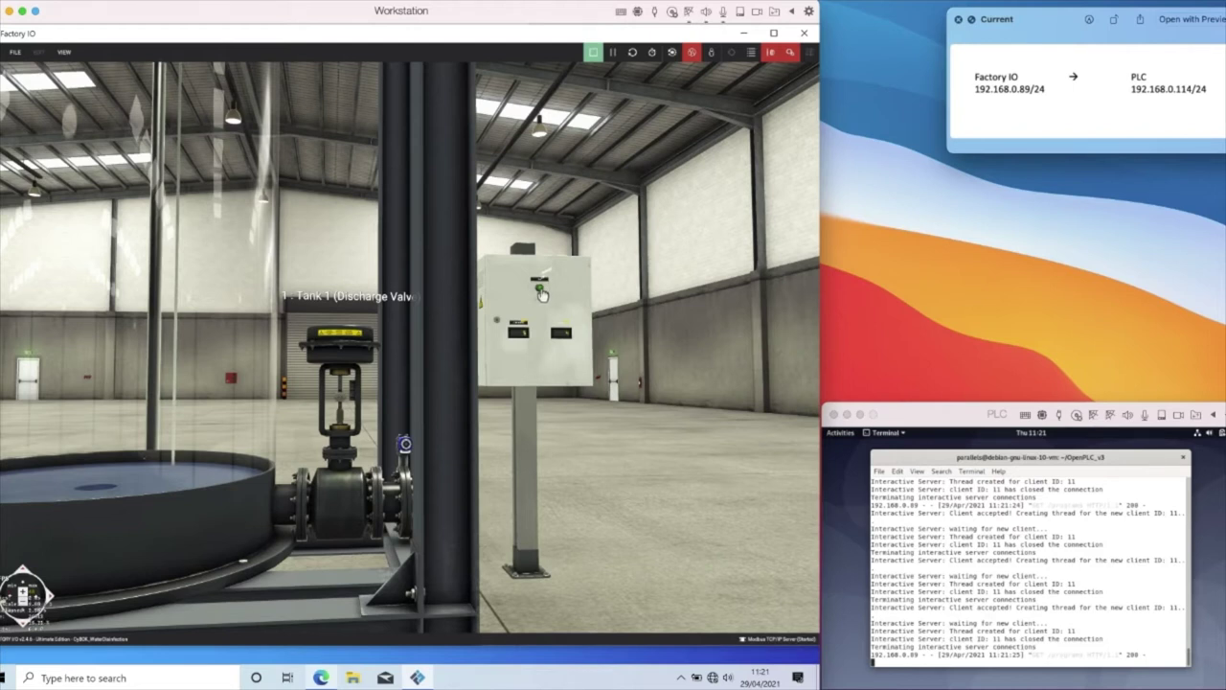
left_click(541, 294)
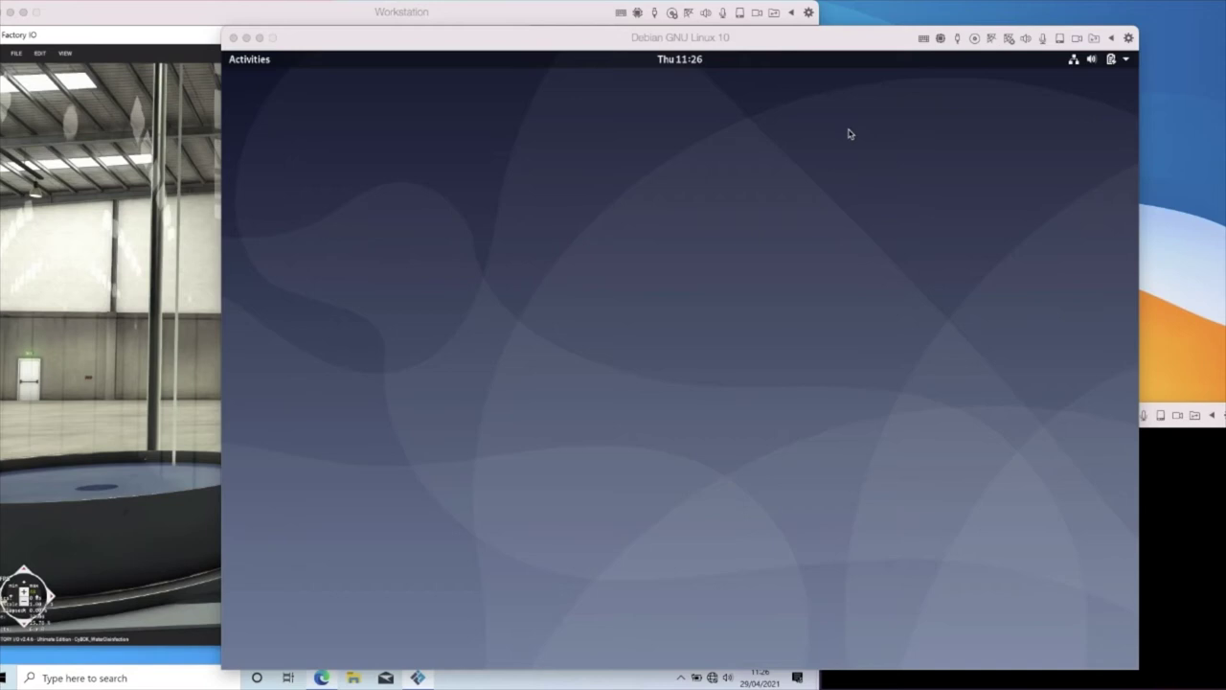
left_click(991, 43)
Disconnect and reconnect the Debian VM's network, then open Firefox to openplcproject.com/getting-started
left_click(991, 40)
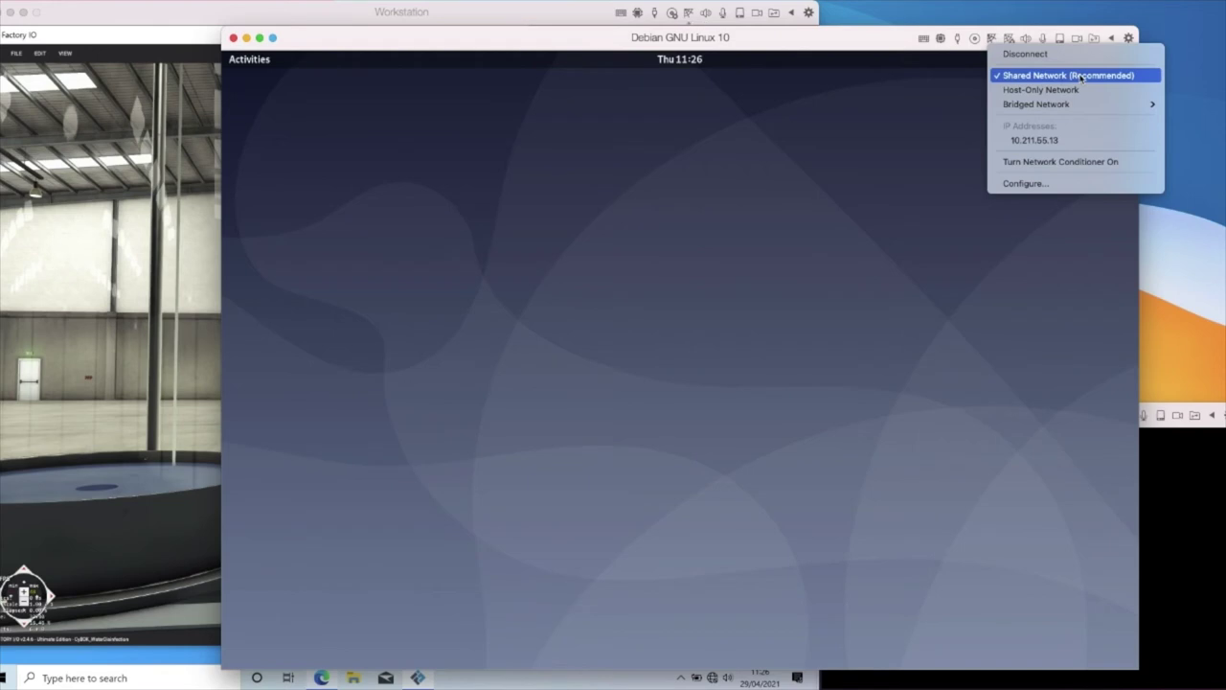
left_click(1054, 55)
left_click(1009, 39)
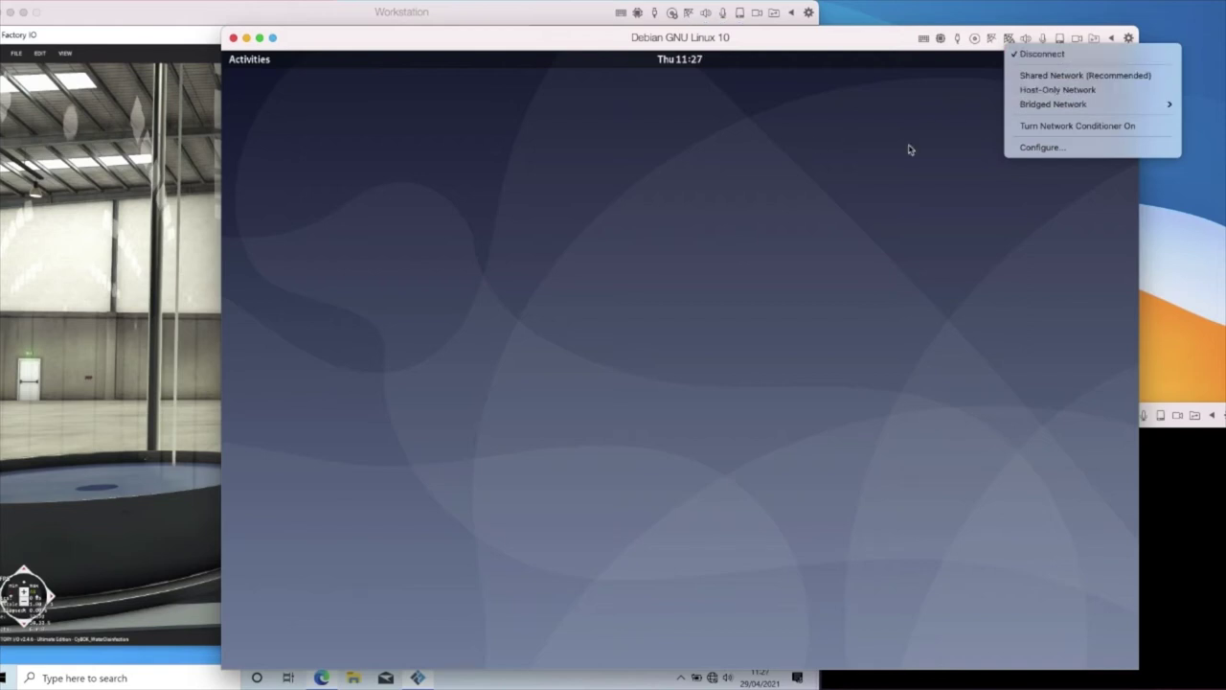
left_click(777, 155)
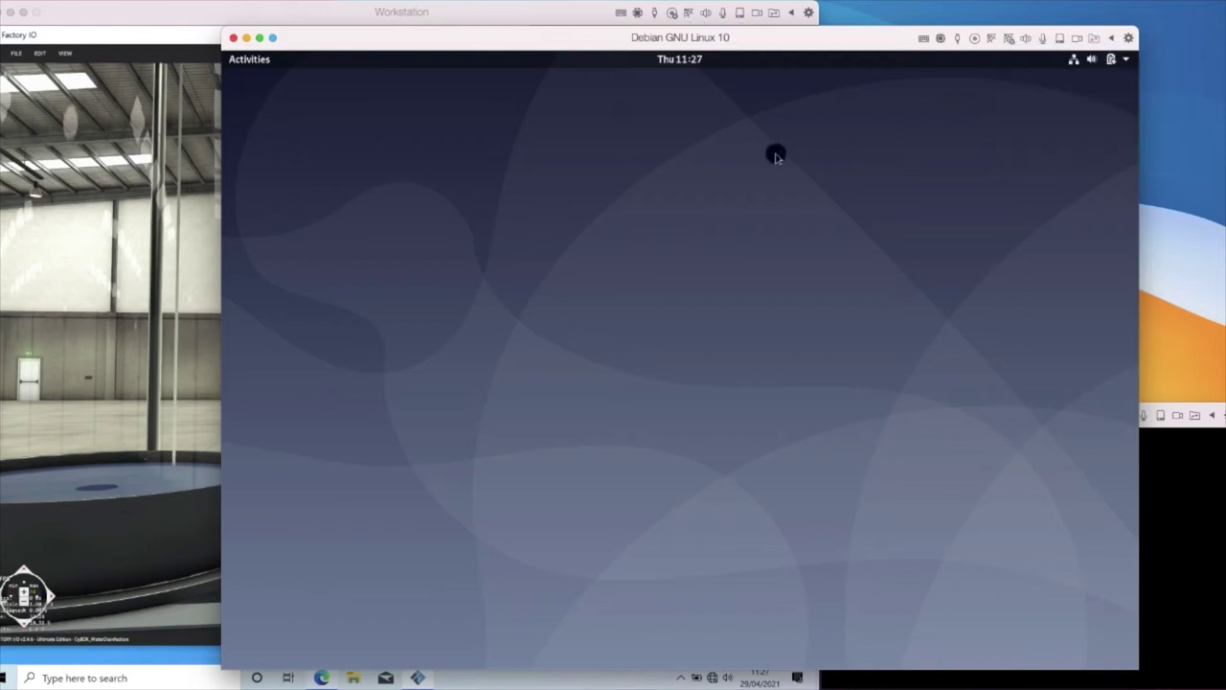
left_click(265, 61)
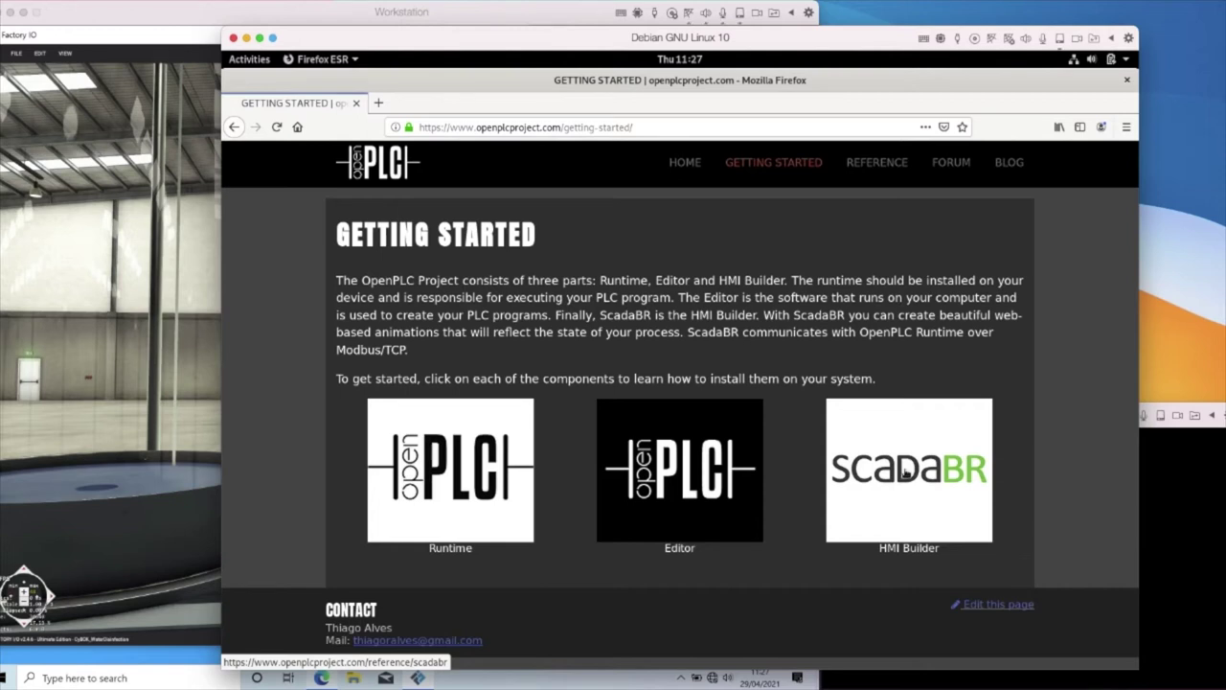
Open the Installing ScadaBR guide and scroll to the 'Installing ScadaBR on Linux natively' section
left_click(904, 469)
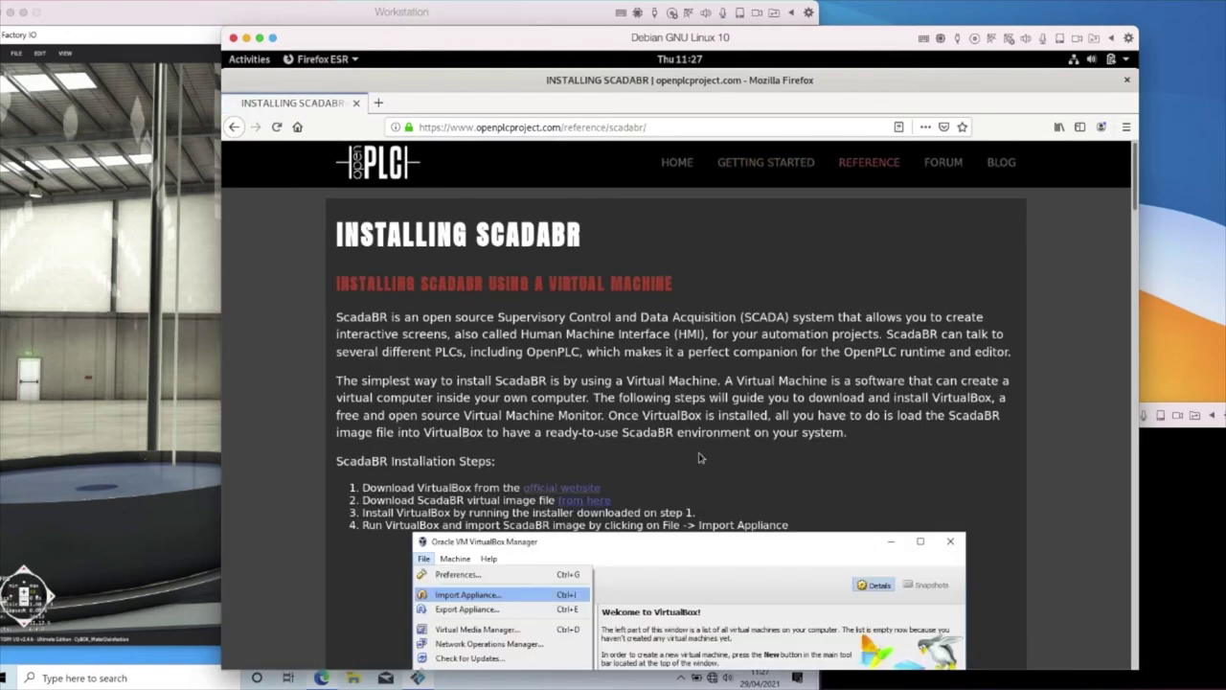
scroll(698, 458, "down", 3)
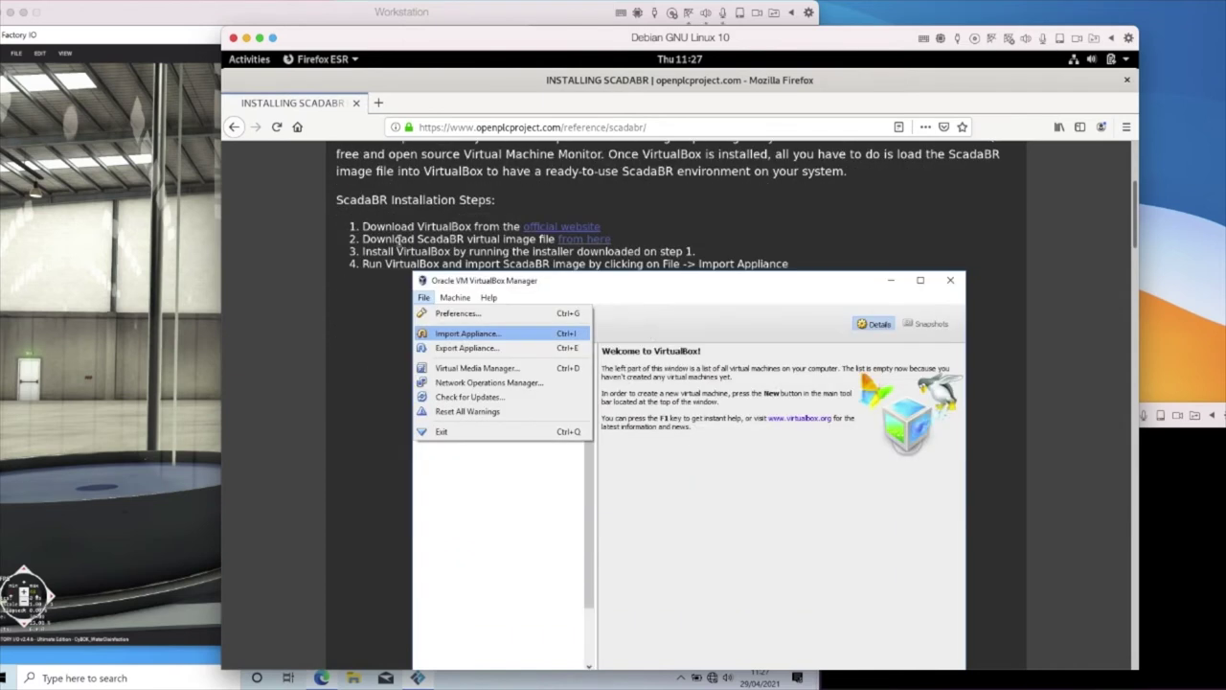
scroll(396, 240, "down", 1)
left_click_drag(396, 239, 559, 223)
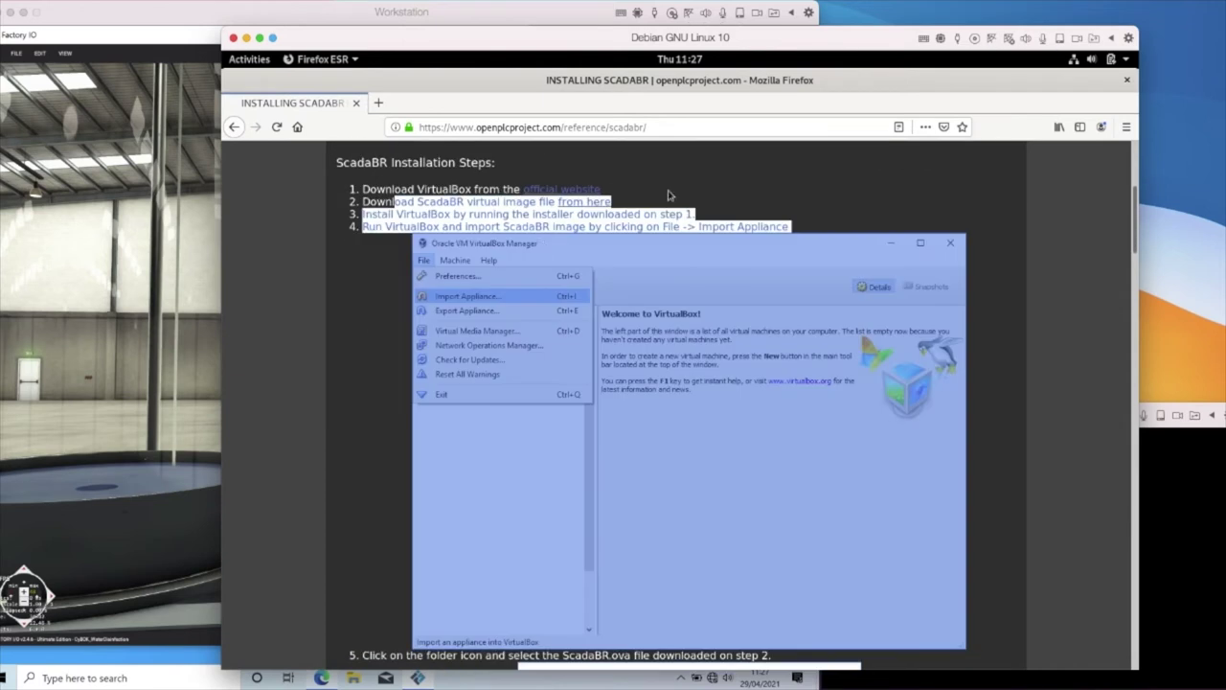
left_click(671, 195)
scroll(740, 492, "down", 20)
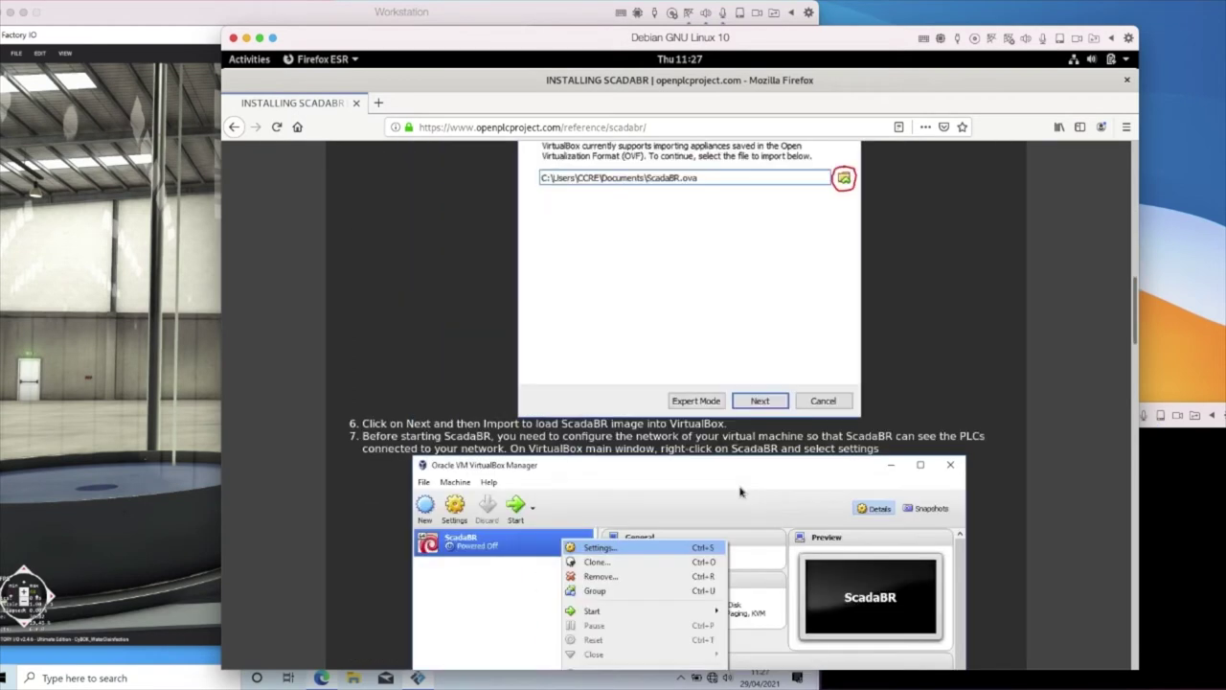
scroll(739, 493, "down", 5)
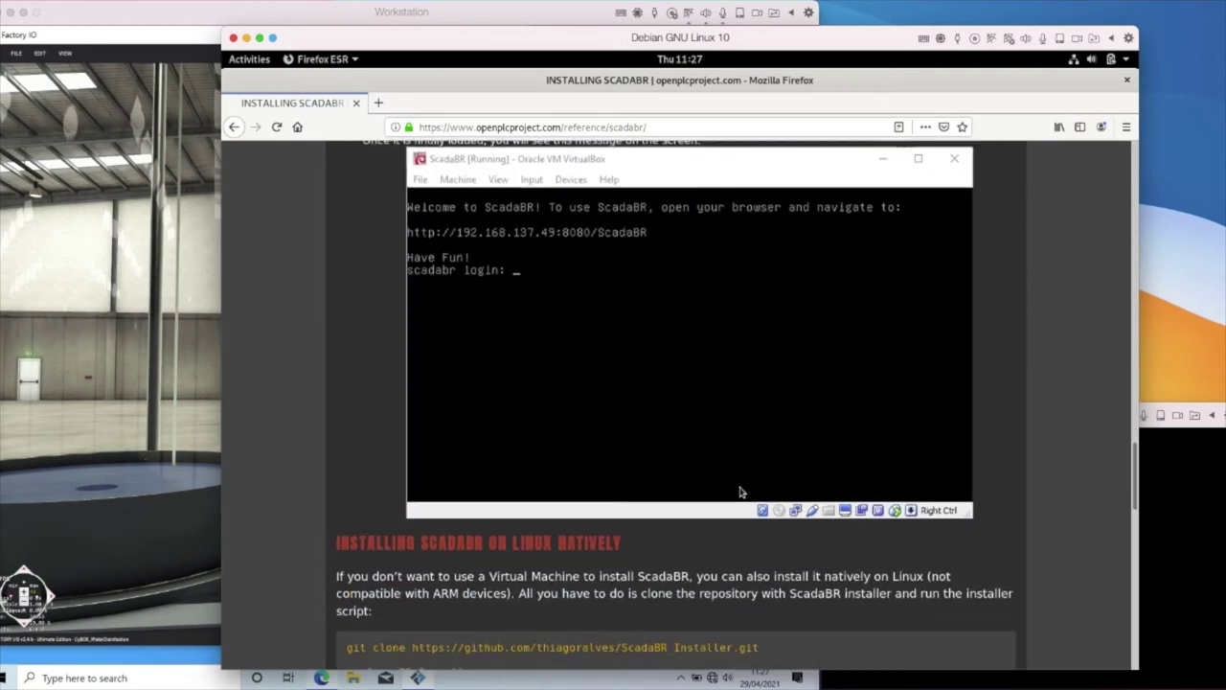
Select the three native Linux install commands and copy them
mouse_move(502, 556)
left_mouse_down()
mouse_move(352, 525)
mouse_move(354, 503)
left_mouse_up()
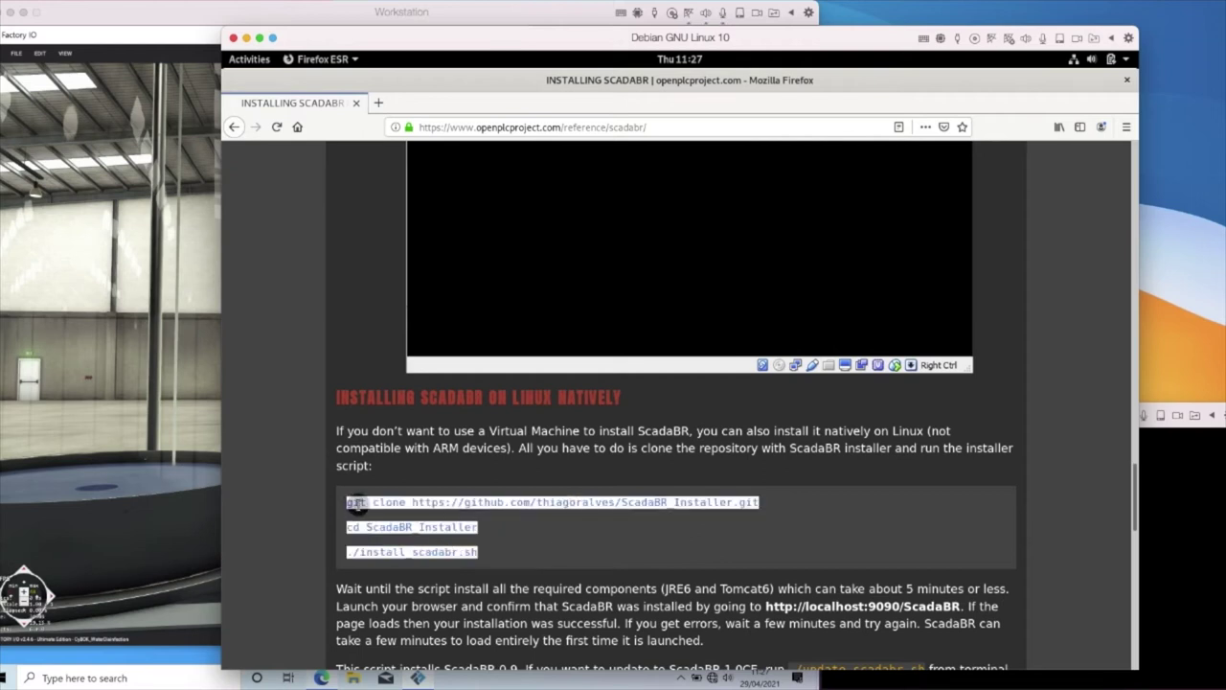
right_click(446, 507)
left_click(452, 518)
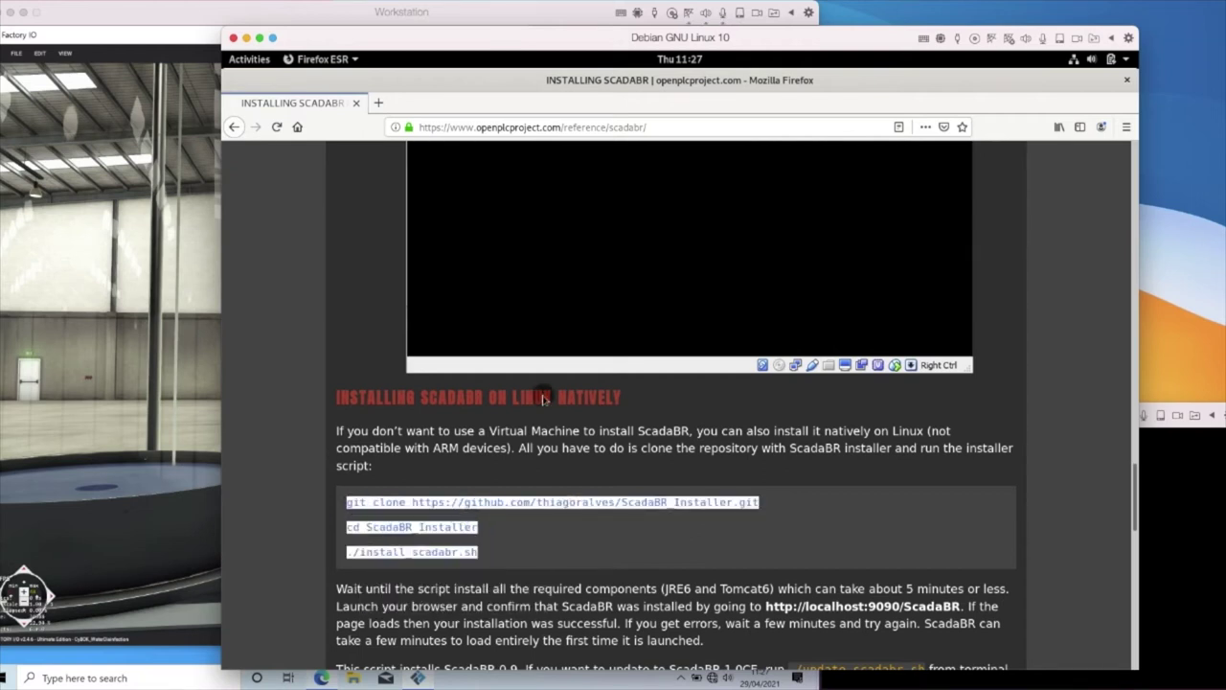
left_click(251, 60)
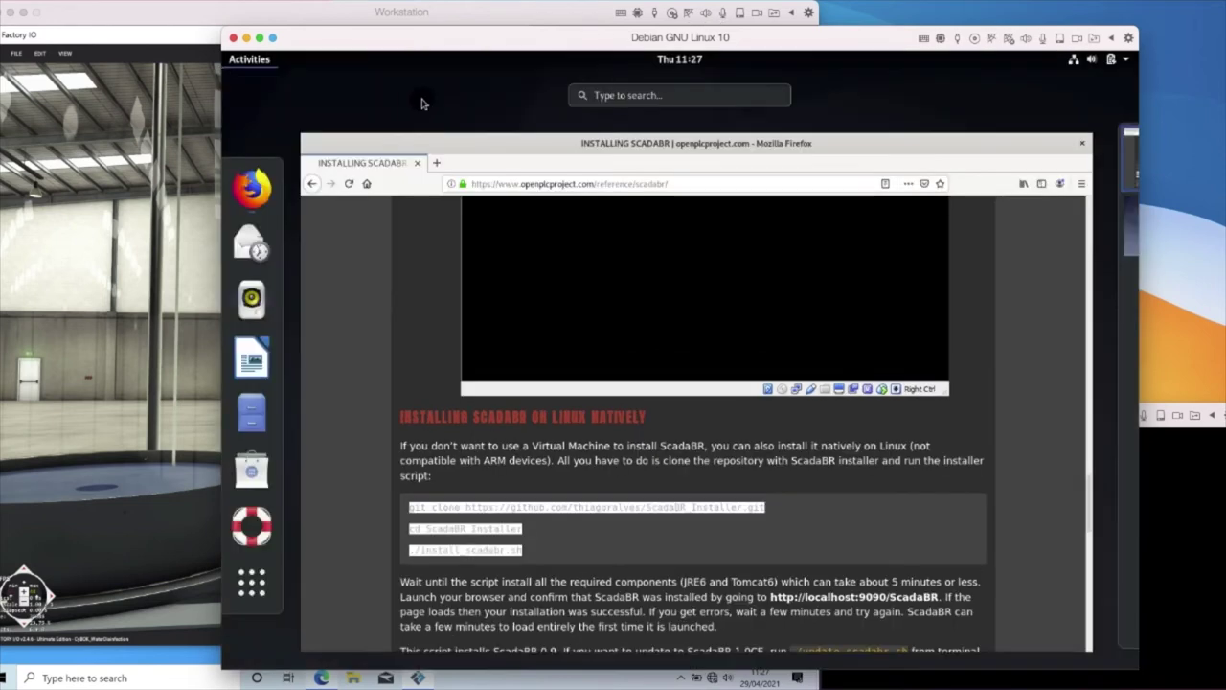
Open Terminal and install git with 'sudo apt-get install git', confirming with y
type("termi")
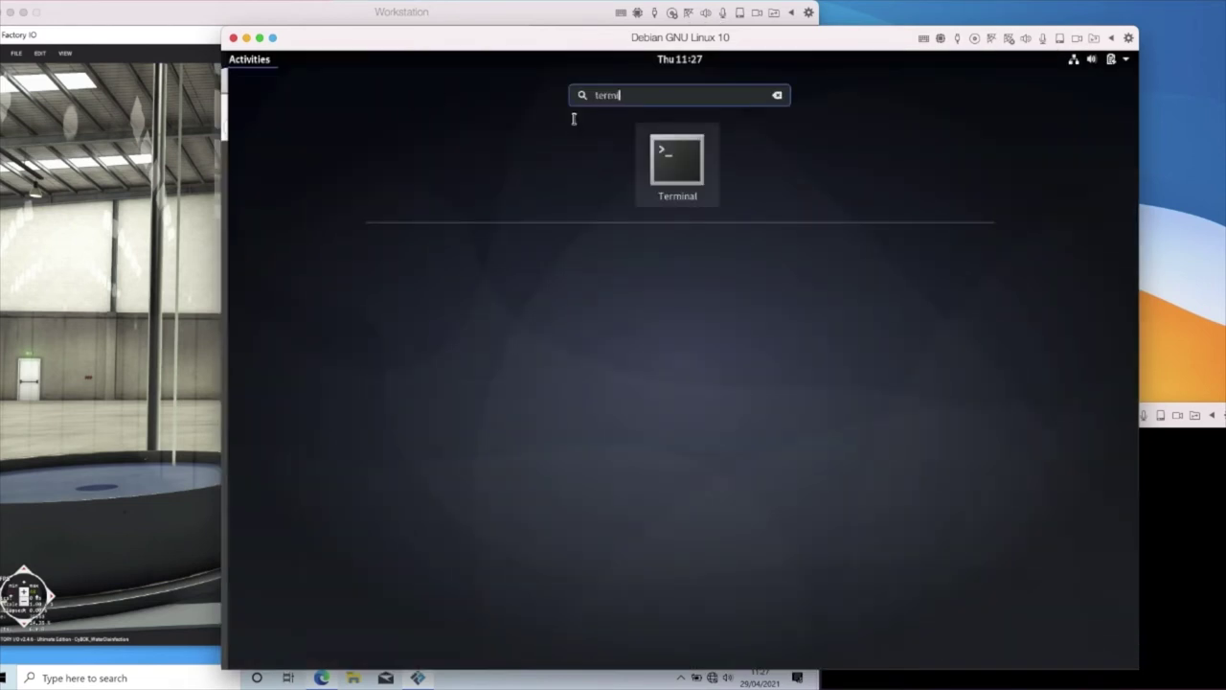
key("Return")
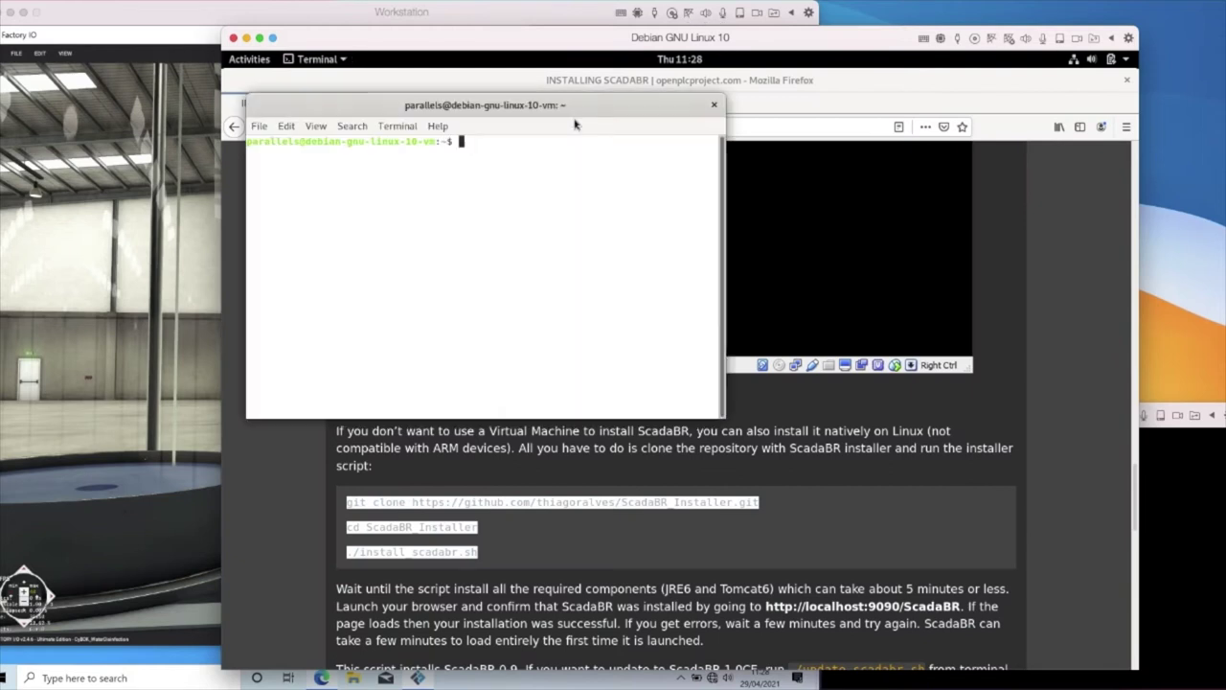
type("sudo apt-get install git")
key("Return")
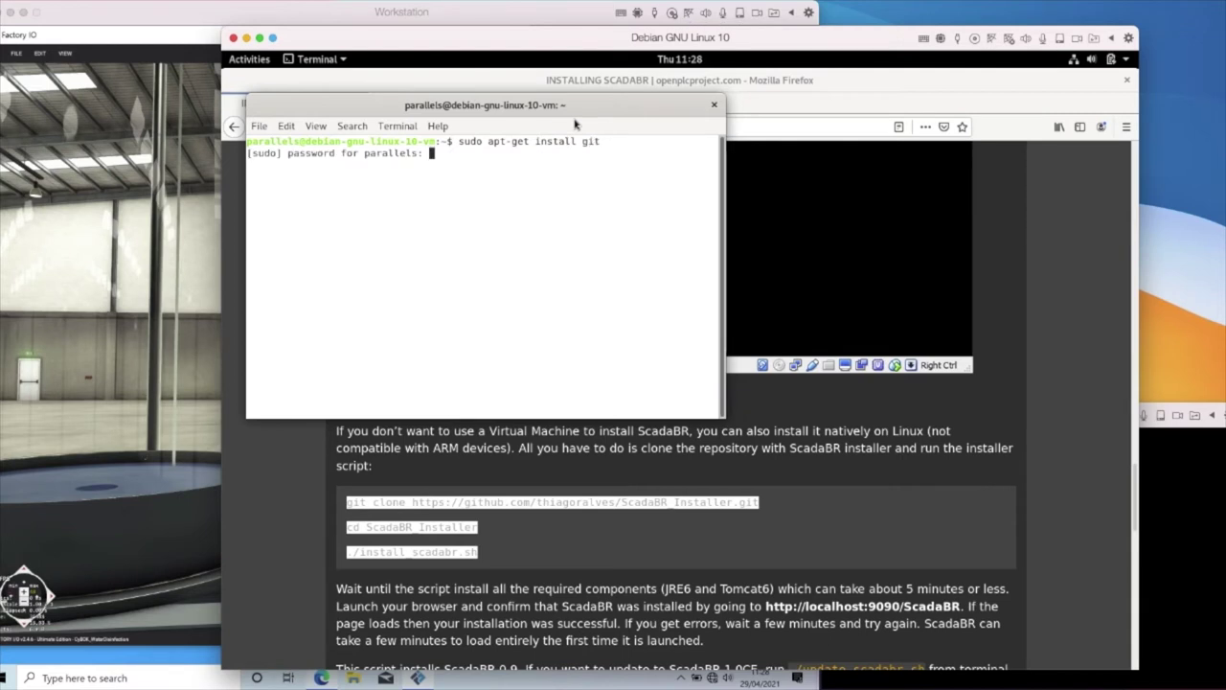
key("Return")
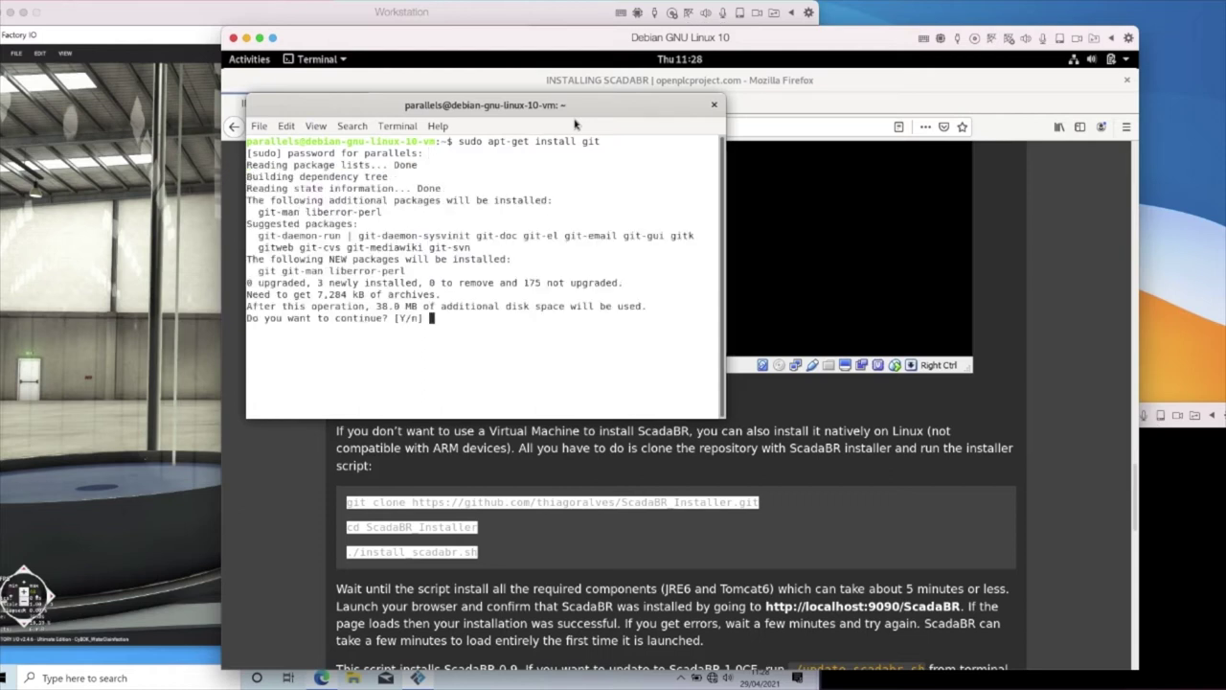
type("y")
key("Return")
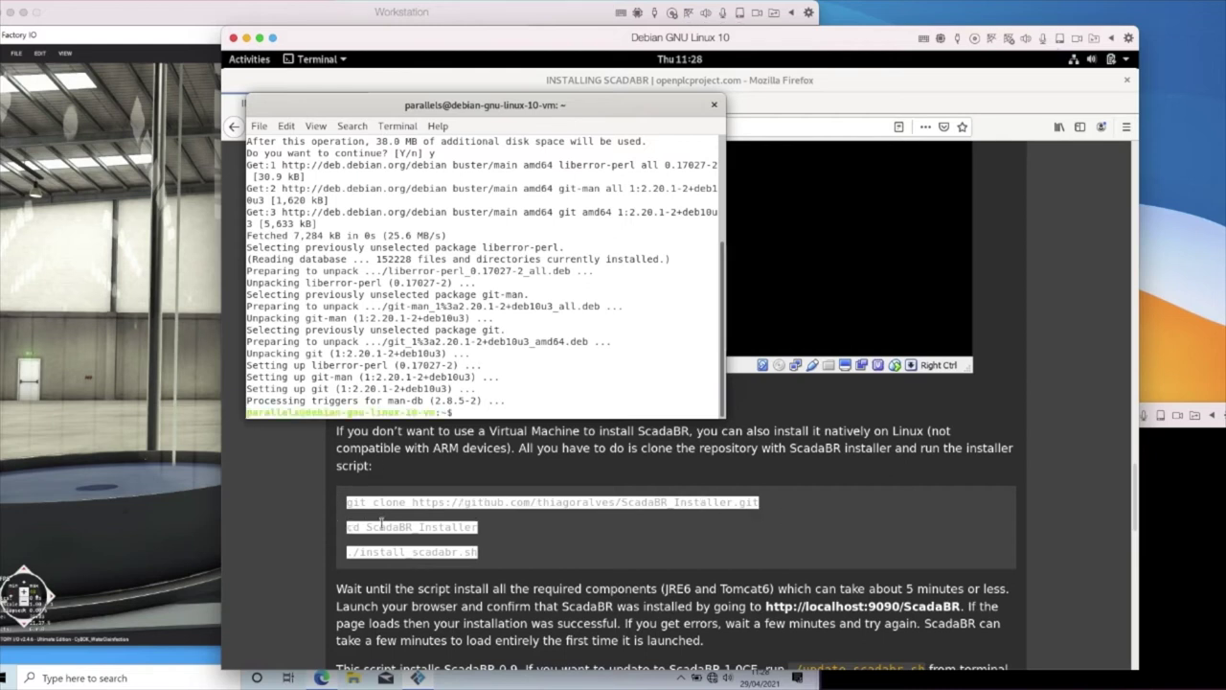
Paste the copied git clone command, then close Firefox to bring the terminal forward
right_click(486, 410)
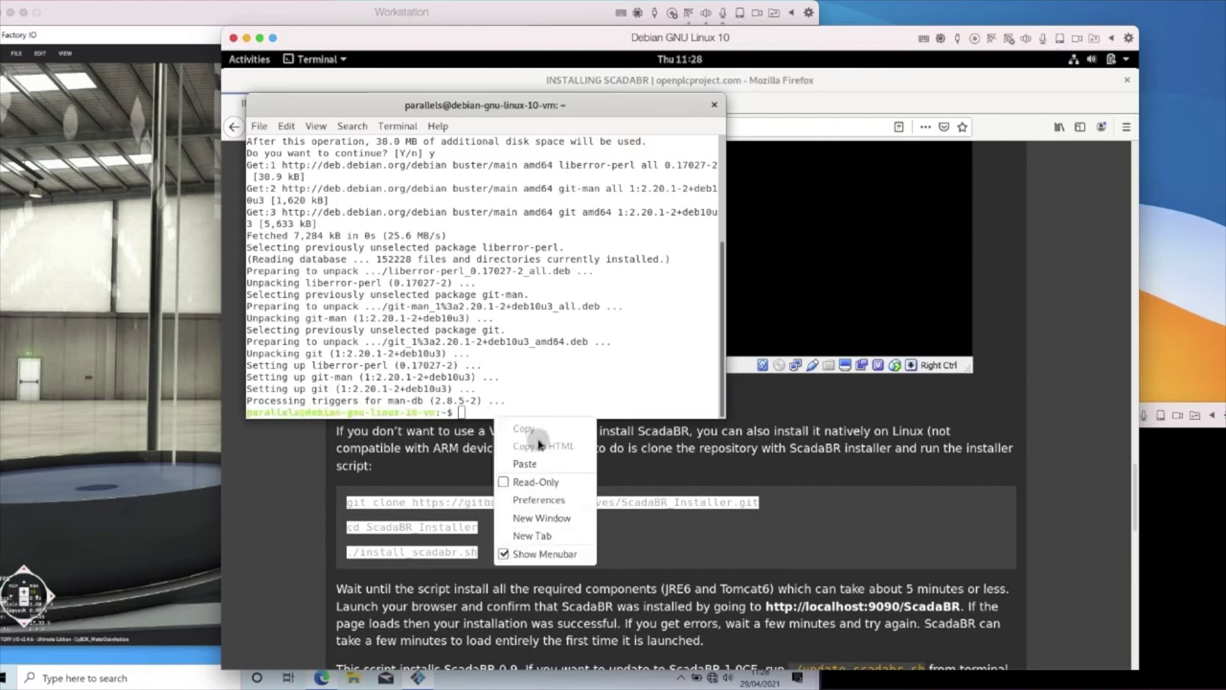
left_click(551, 465)
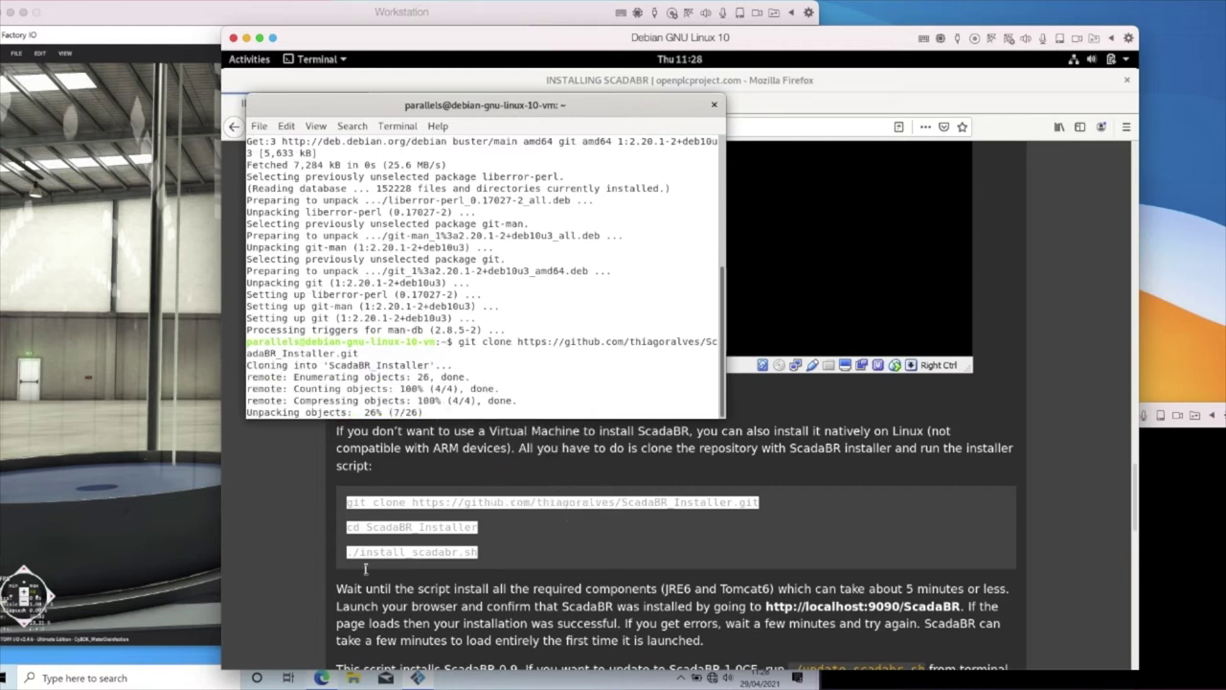
left_click(351, 503)
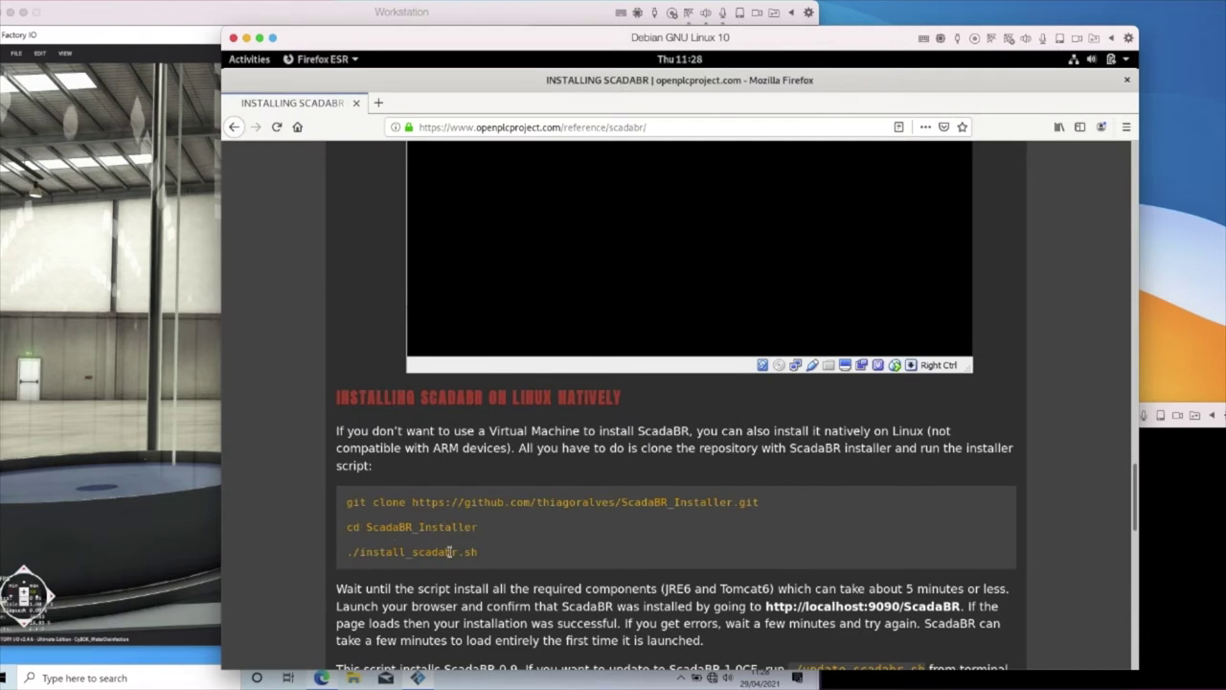
left_click(324, 60)
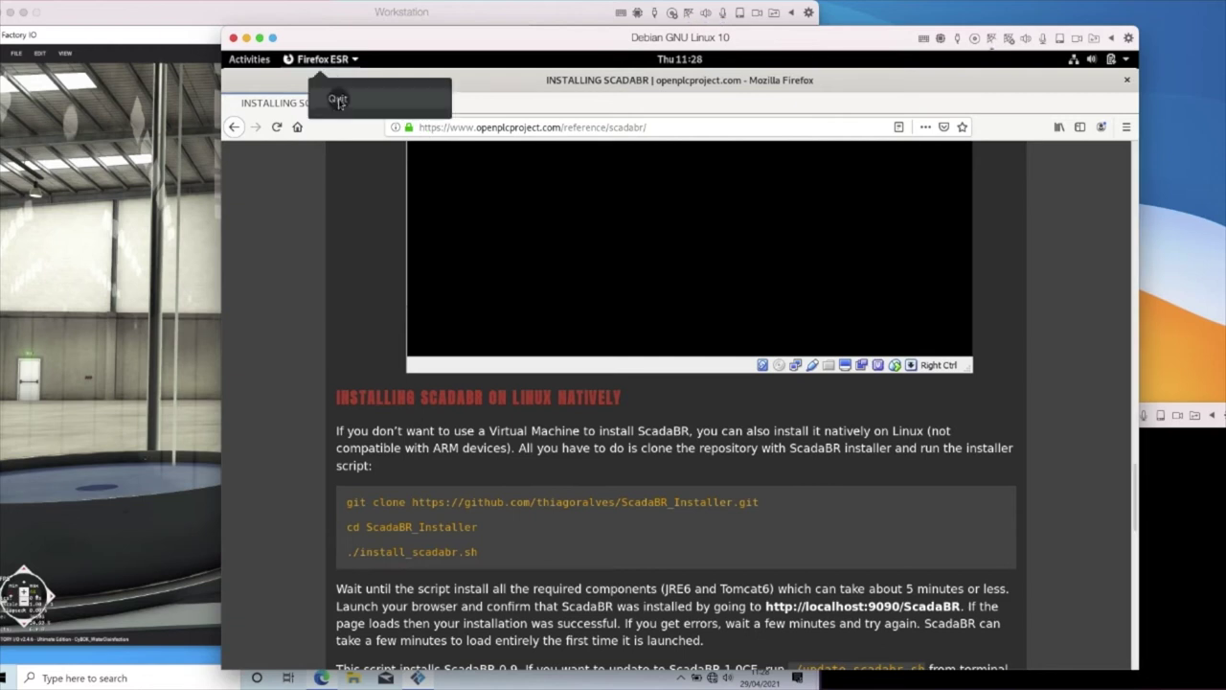
left_click(334, 61)
left_click(1128, 84)
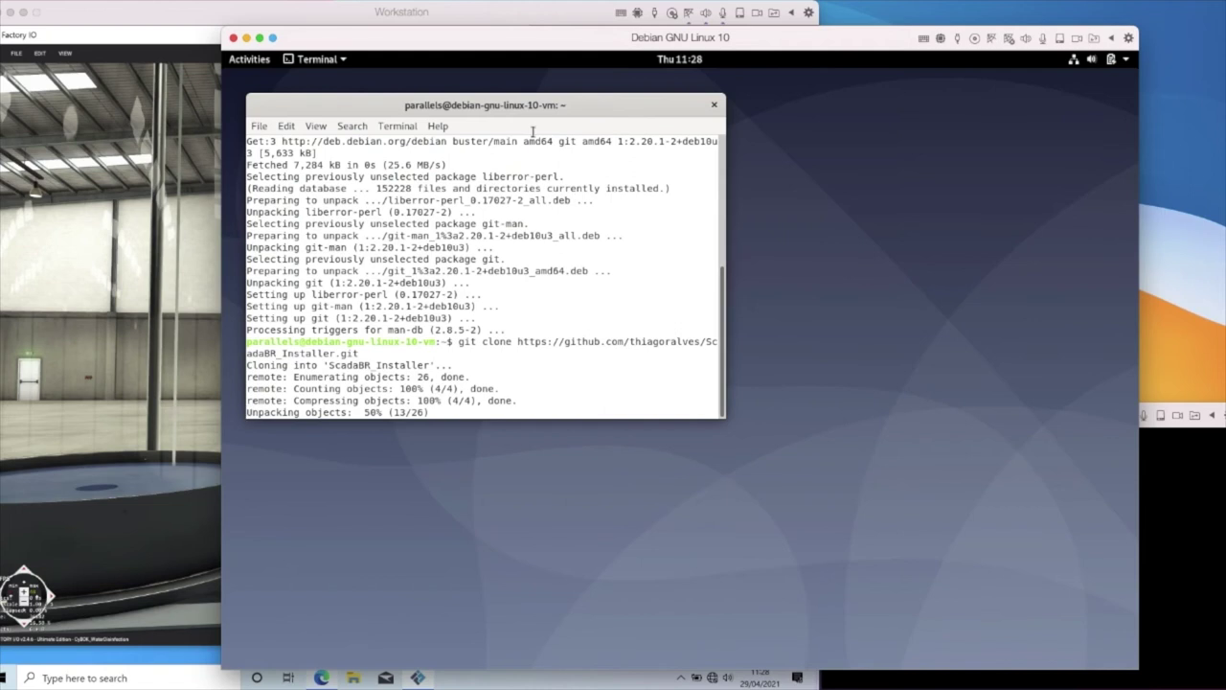
left_click_drag(532, 109, 747, 161)
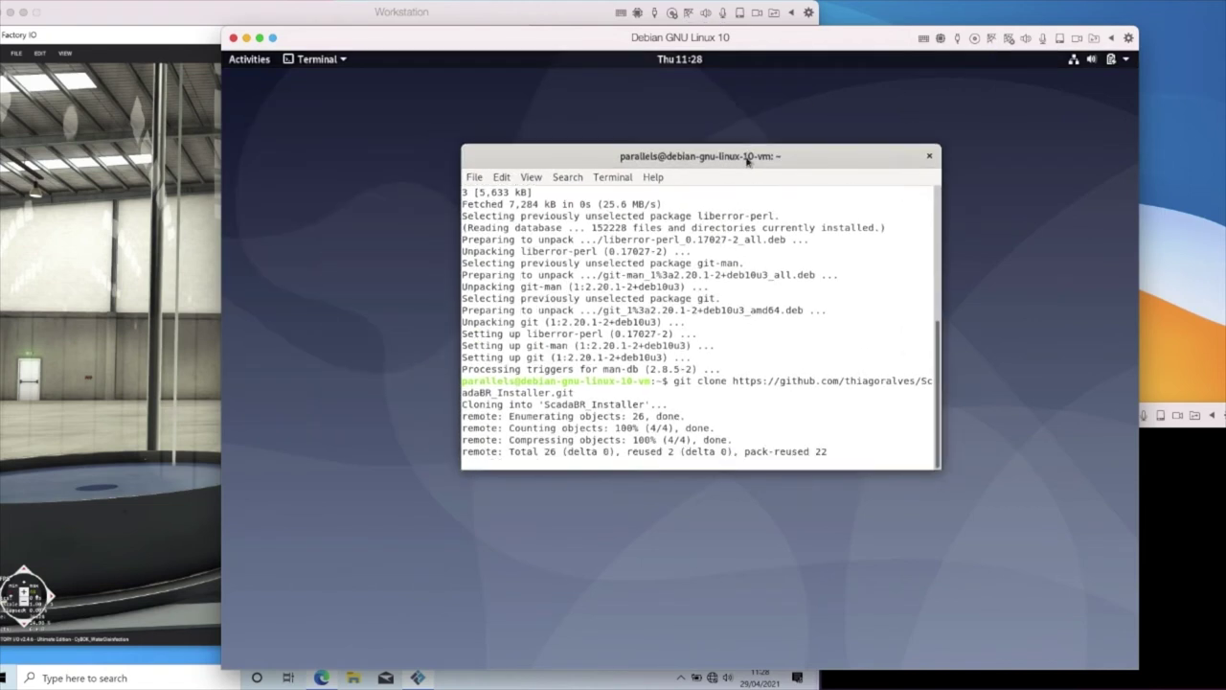
Change into ScadaBR_Installer and type ./install_scadabr.sh at the prompt
key("Return")
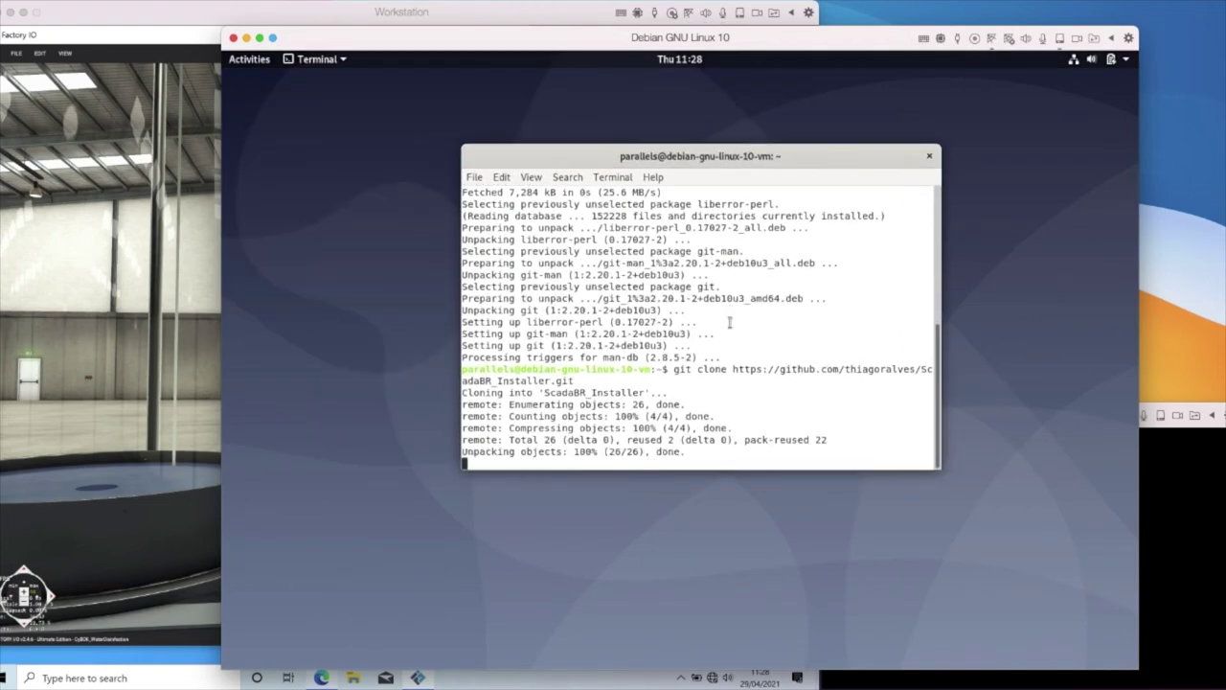
type("cd ScadaBR_Installer")
key("Return")
key("Return")
type("./install_scadabr.sh")
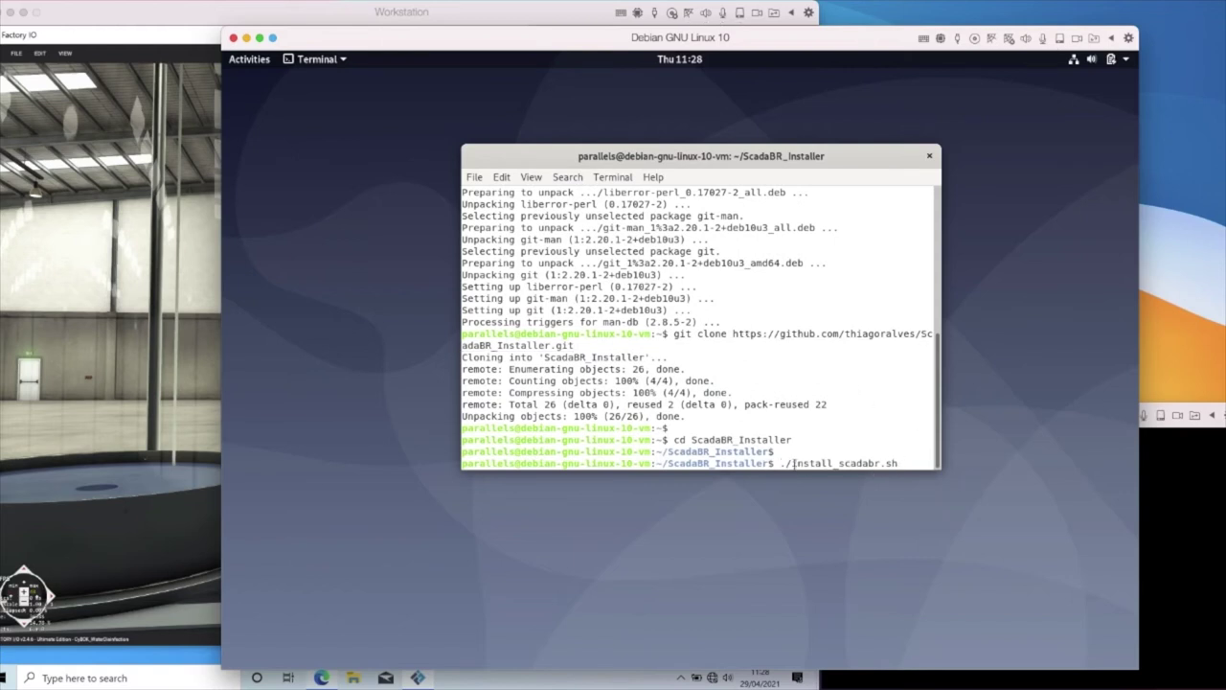
Run 'sudo ./install_scadabr.sh' so Tomcat starts on port 9090, then launch Firefox ESR
key("Left")
key("Left")
key("Left")
key("Home")
type("sudo")
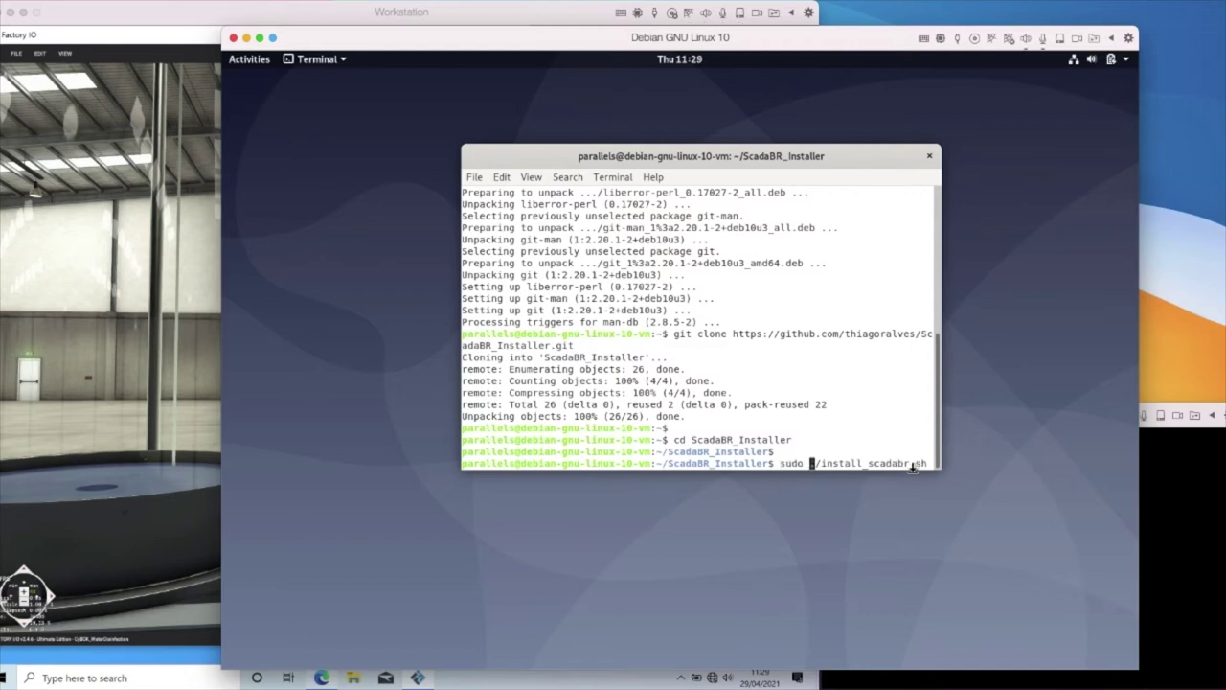
key("Return")
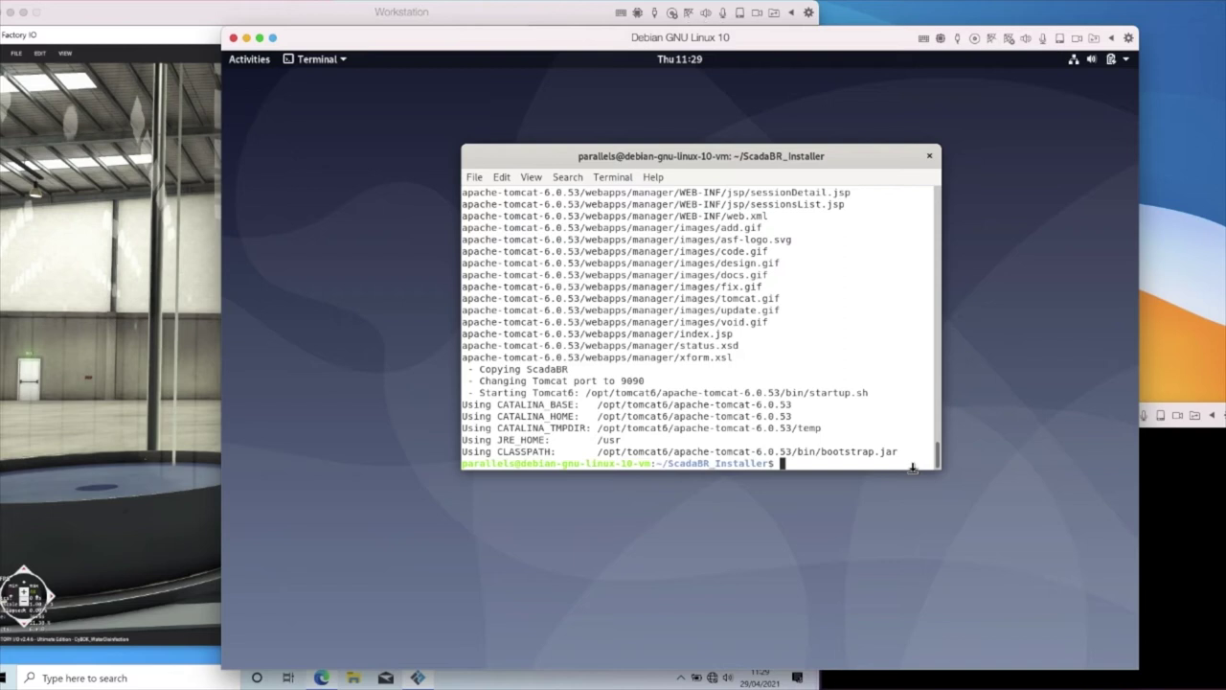
left_click(247, 60)
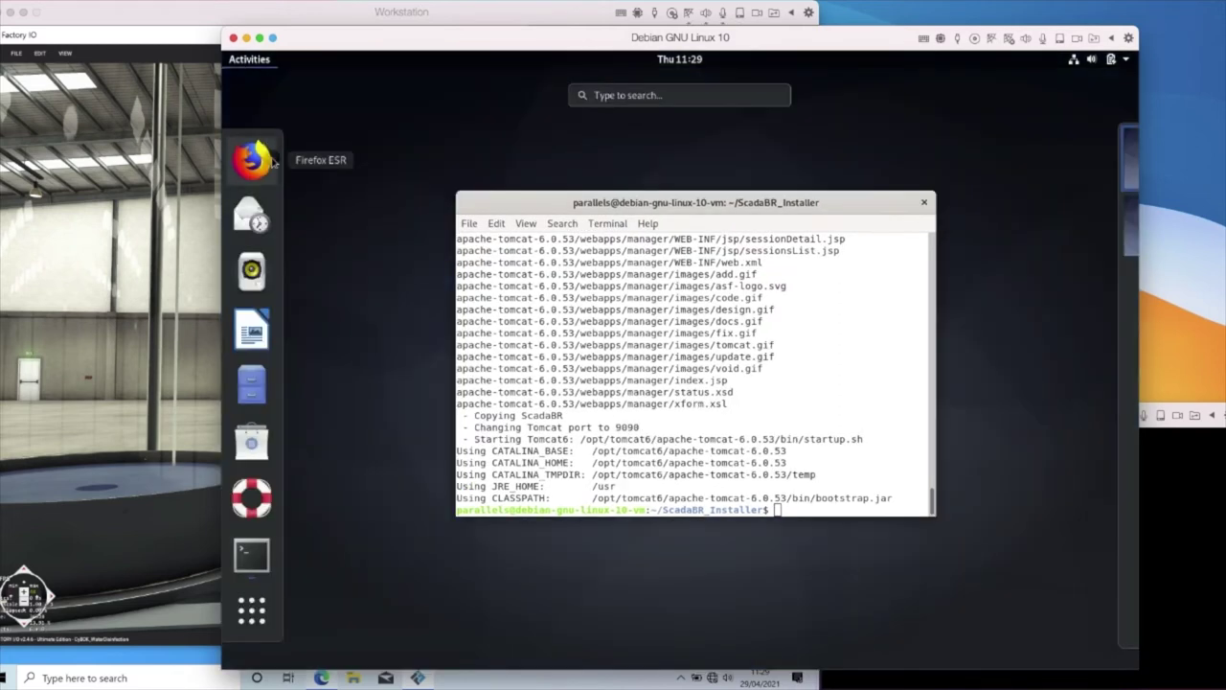
left_click(253, 160)
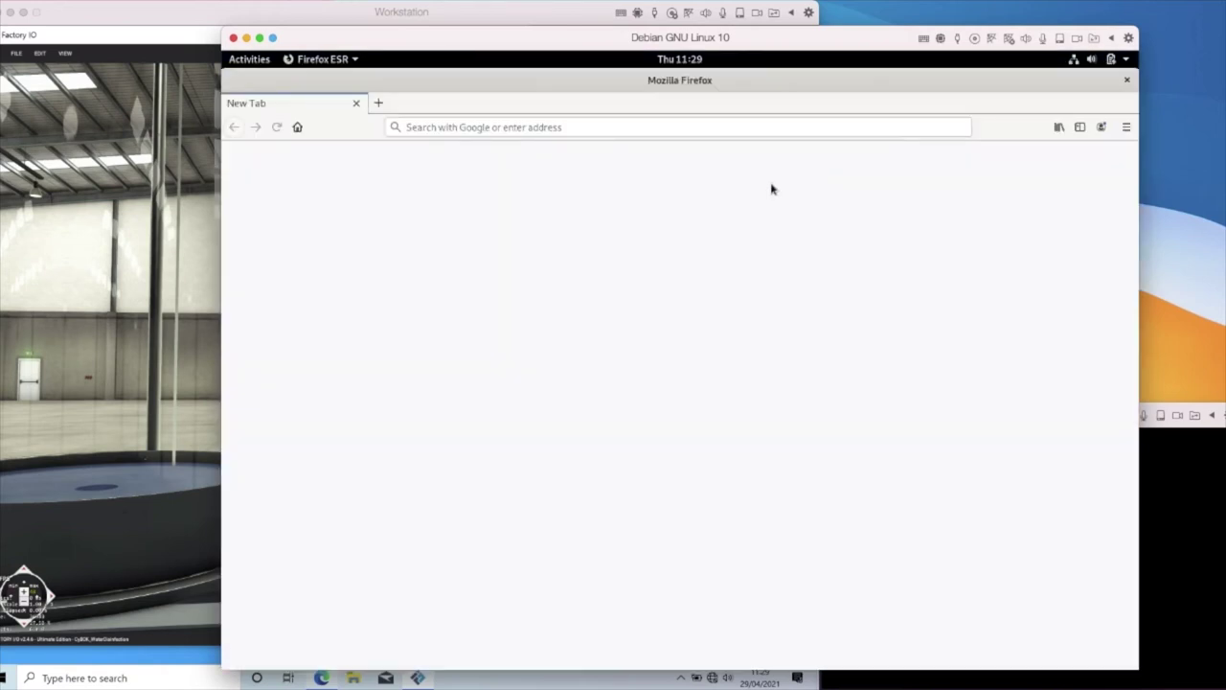
Load the pasted openplcproject.com/reference/scadabr page and scroll down to the ScadaBR link
left_click(619, 127)
type("https://www.openplcproject.com/reference/scadabr/")
key("Return")
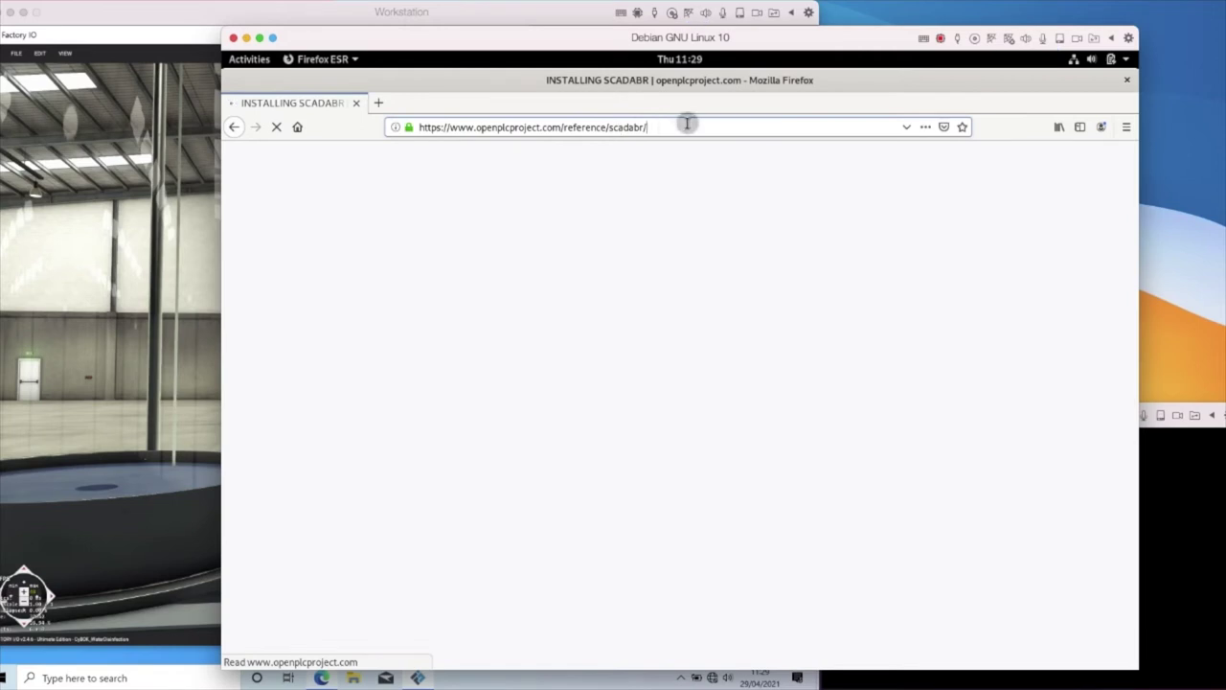
key("ctrl+l")
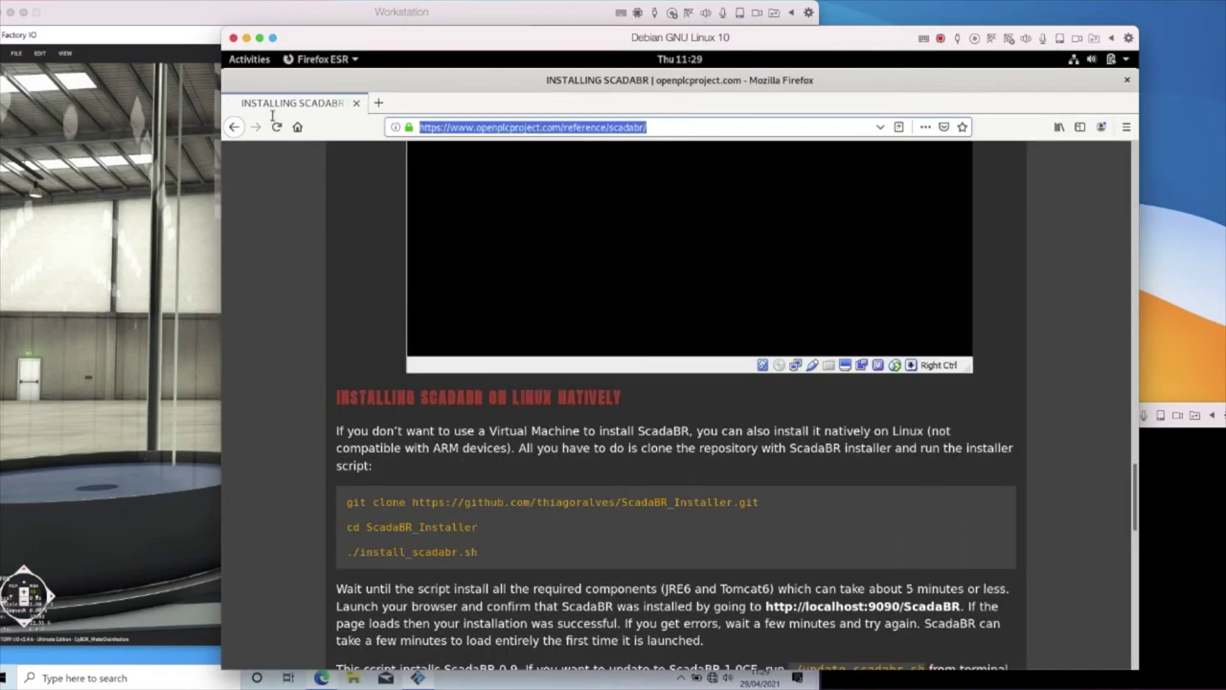
scroll(543, 471, "down", 4)
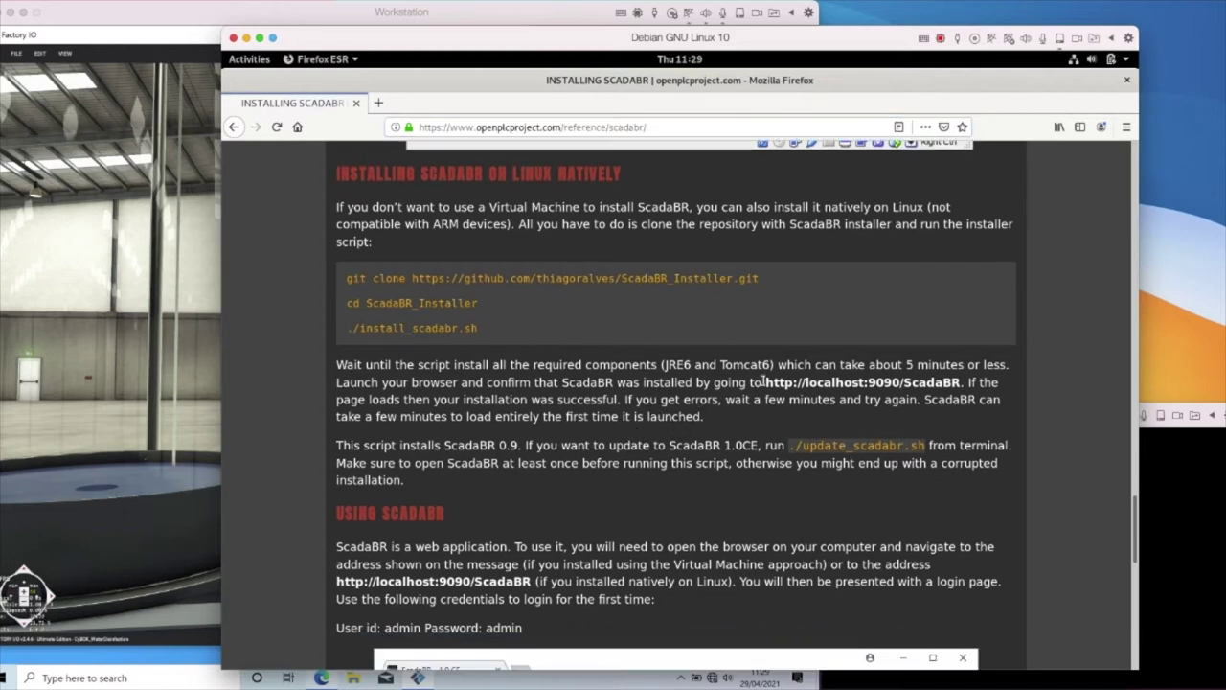
Copy the localhost:9090/ScadaBR link and open it in a new tab
left_click_drag(764, 382, 961, 382)
key("ctrl+c")
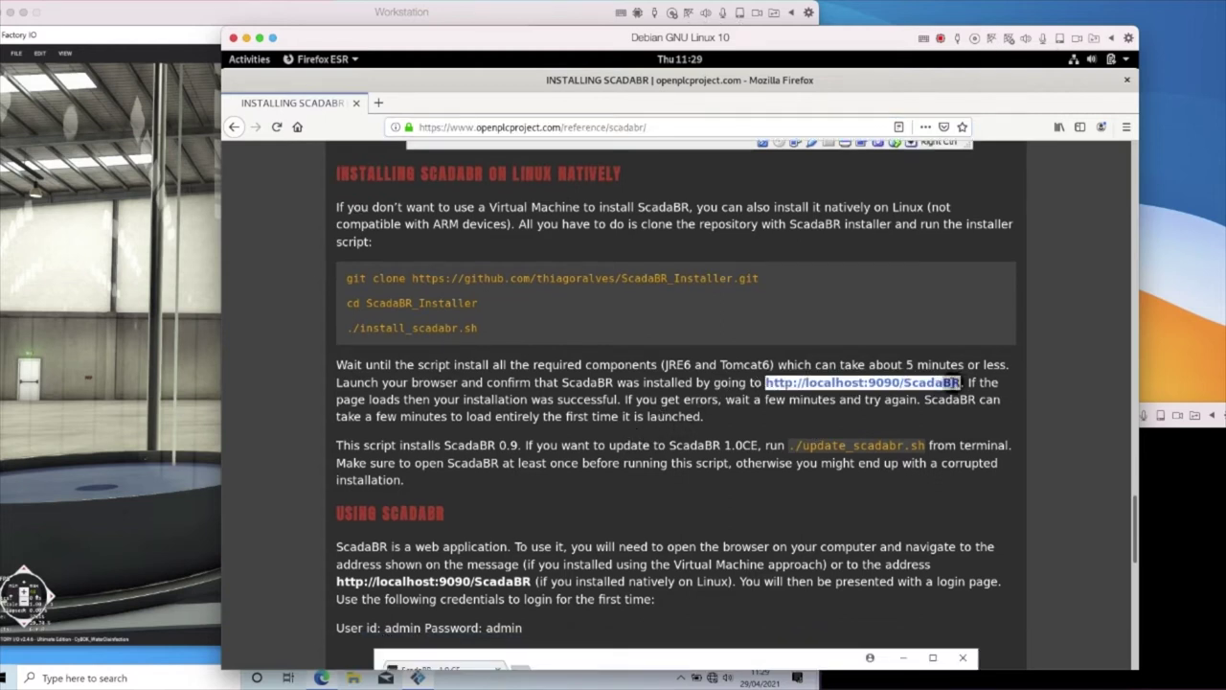
right_click(959, 383)
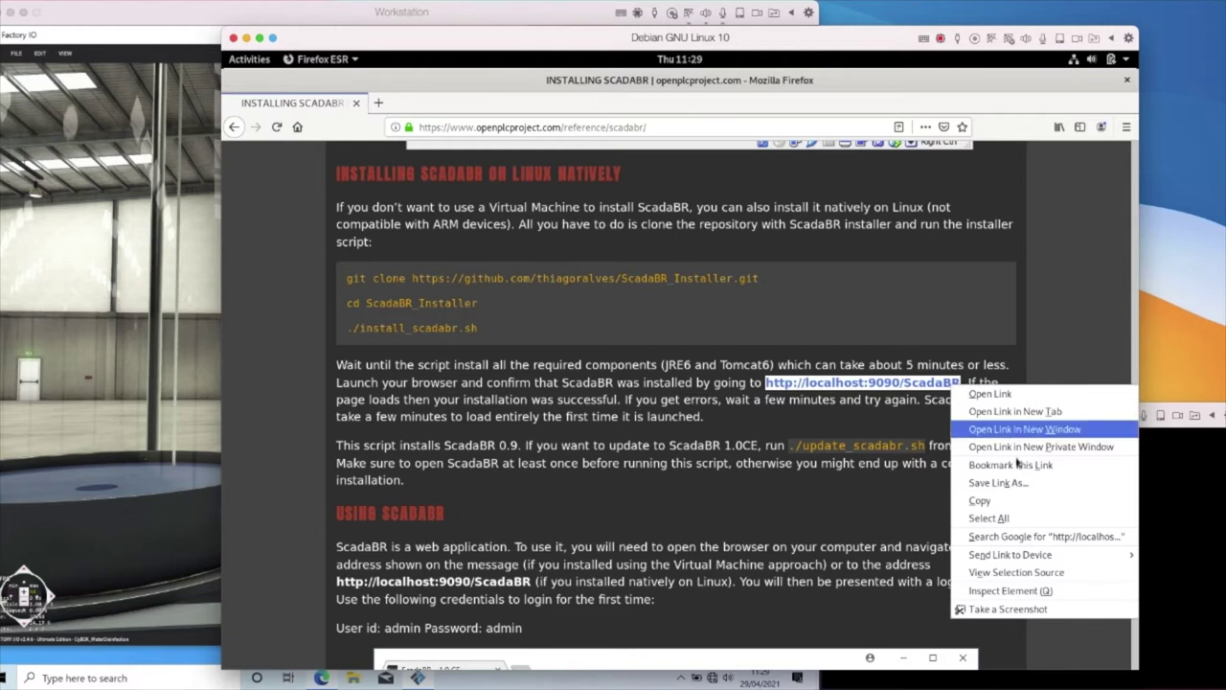
left_click(981, 500)
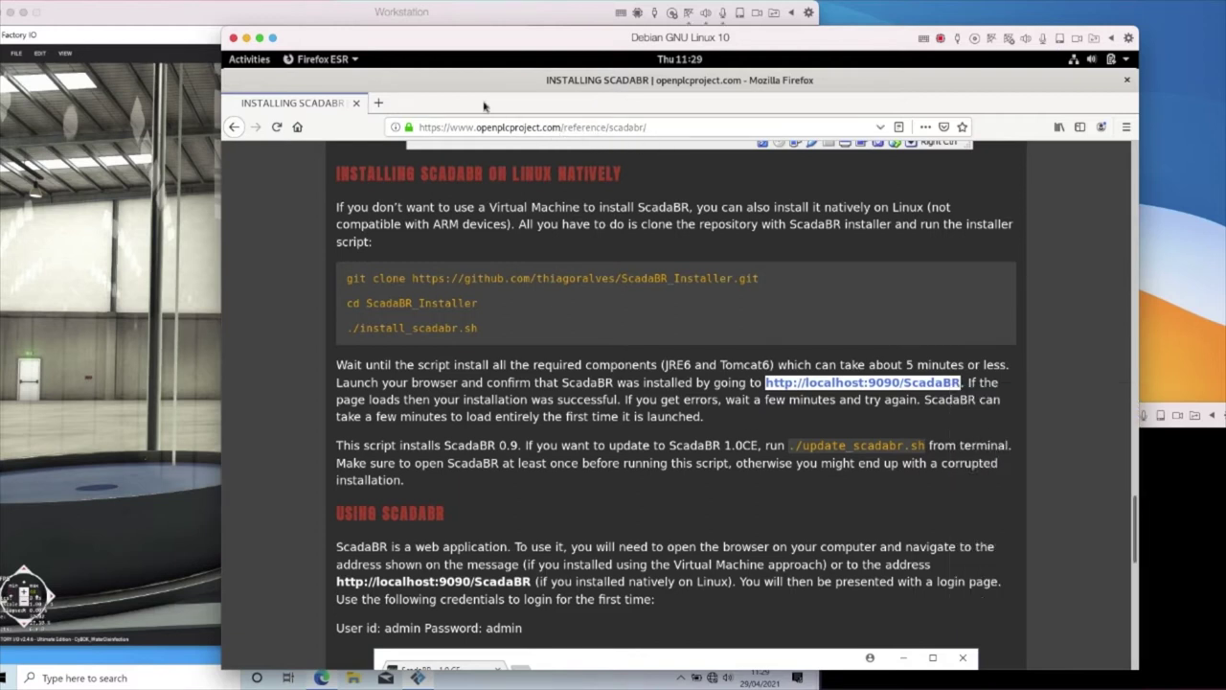
left_click(377, 102)
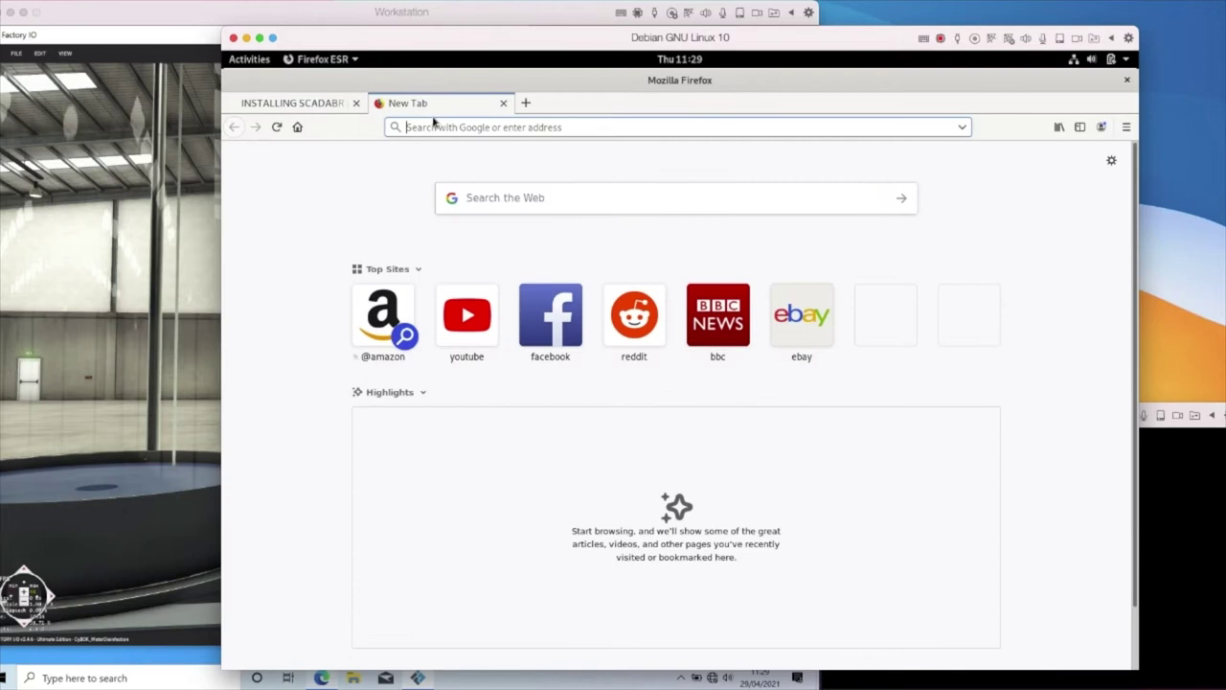
key("ctrl+v")
left_click(586, 149)
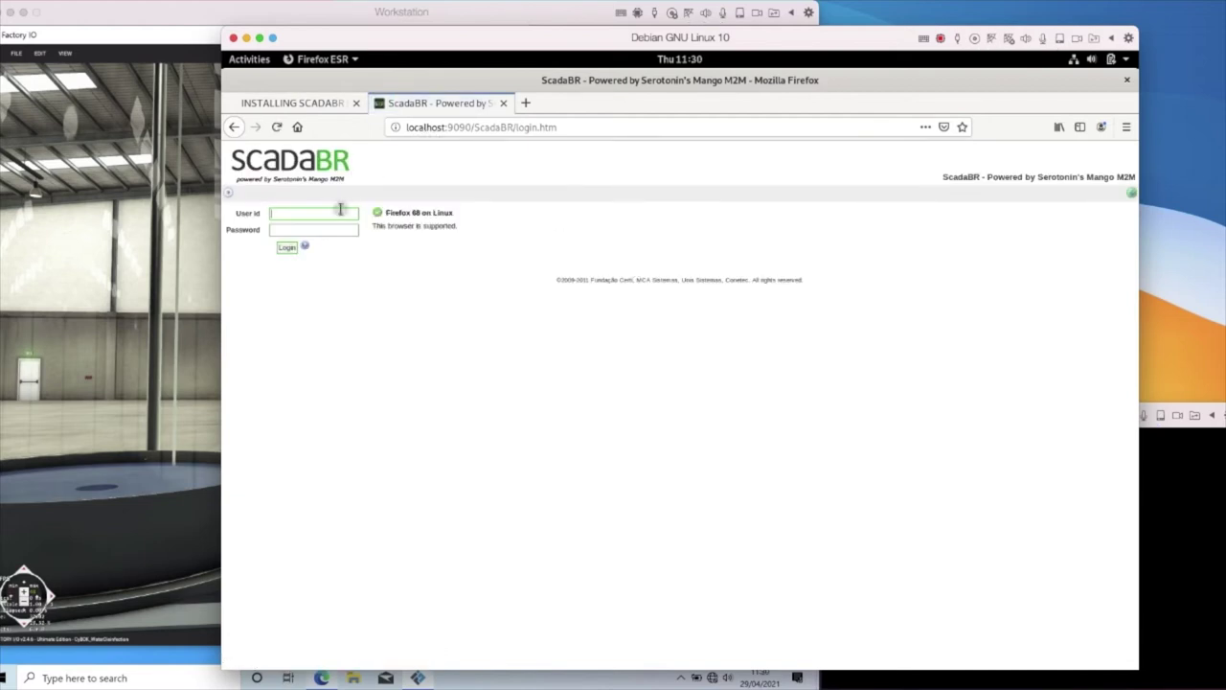
Sign in to ScadaBR with the default administrator credentials, declining to save the login
type("admin")
key("Return")
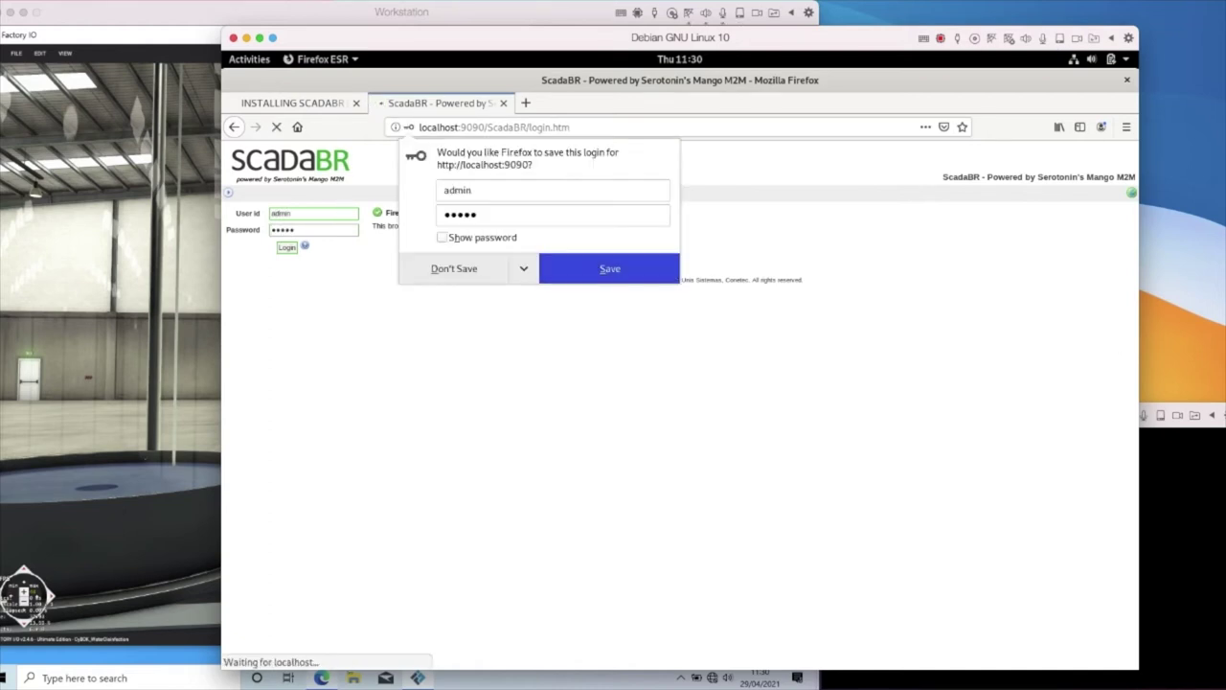
left_click(453, 269)
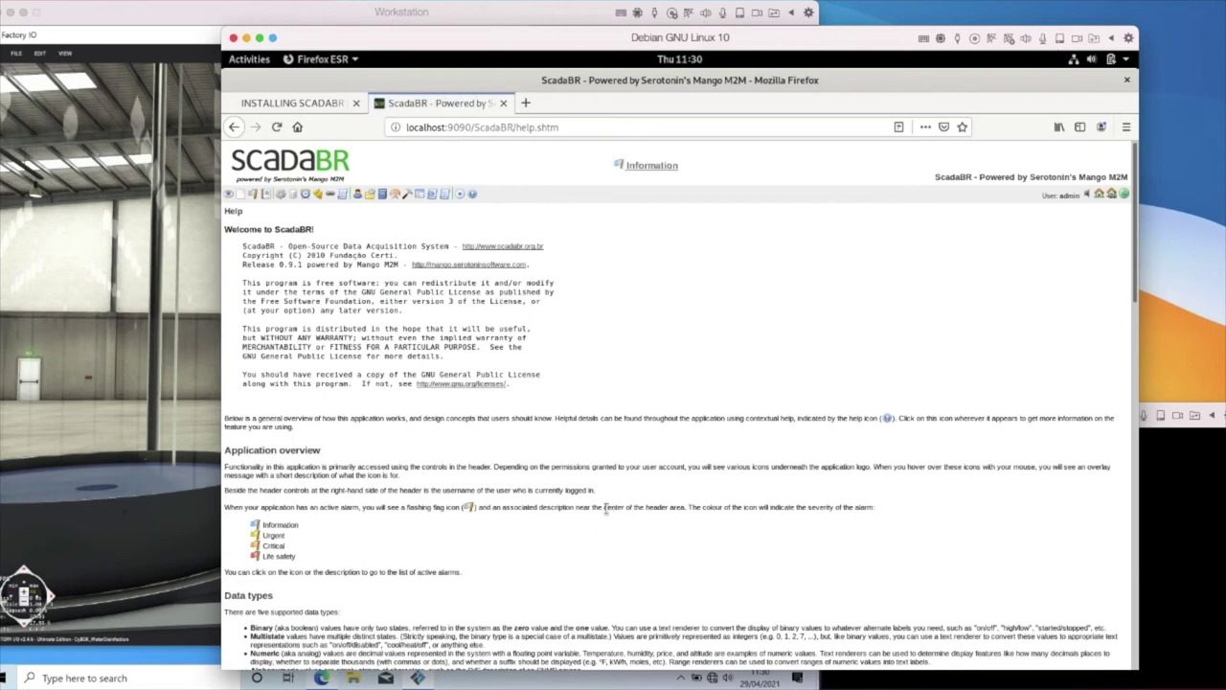
Scroll through the ScadaBR help page, return to its top, and quit Firefox
scroll(608, 508, "down", 3)
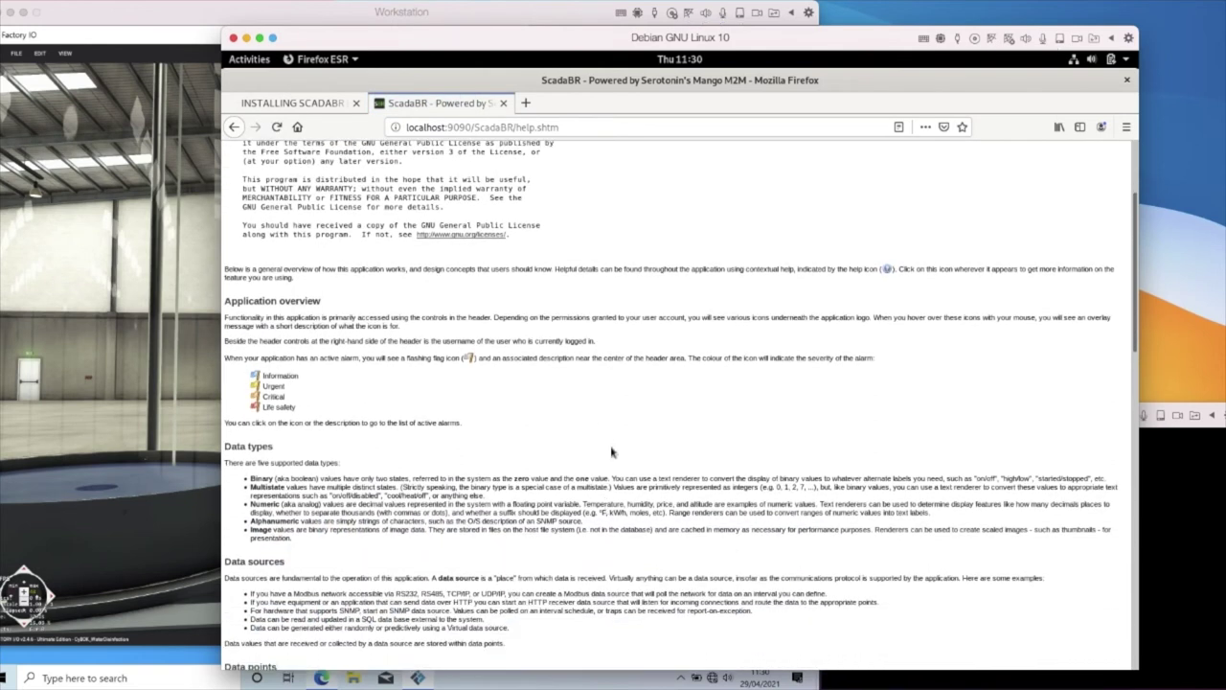
scroll(452, 410, "down", 8)
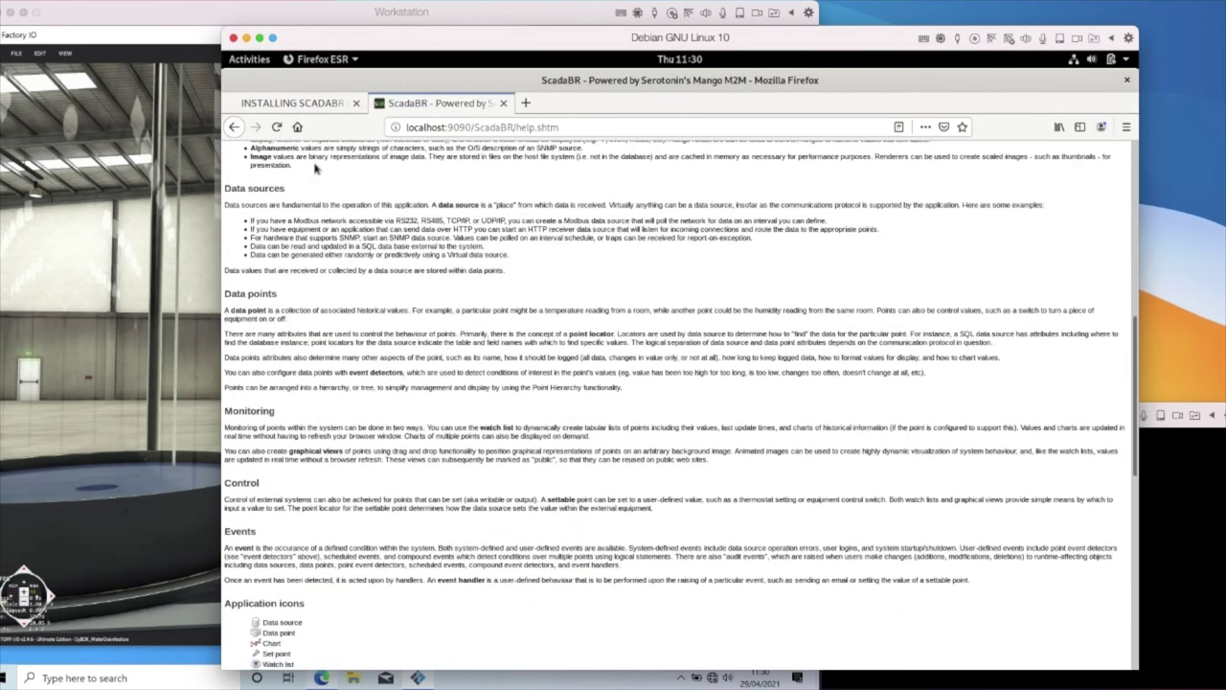
scroll(329, 481, "down", 8)
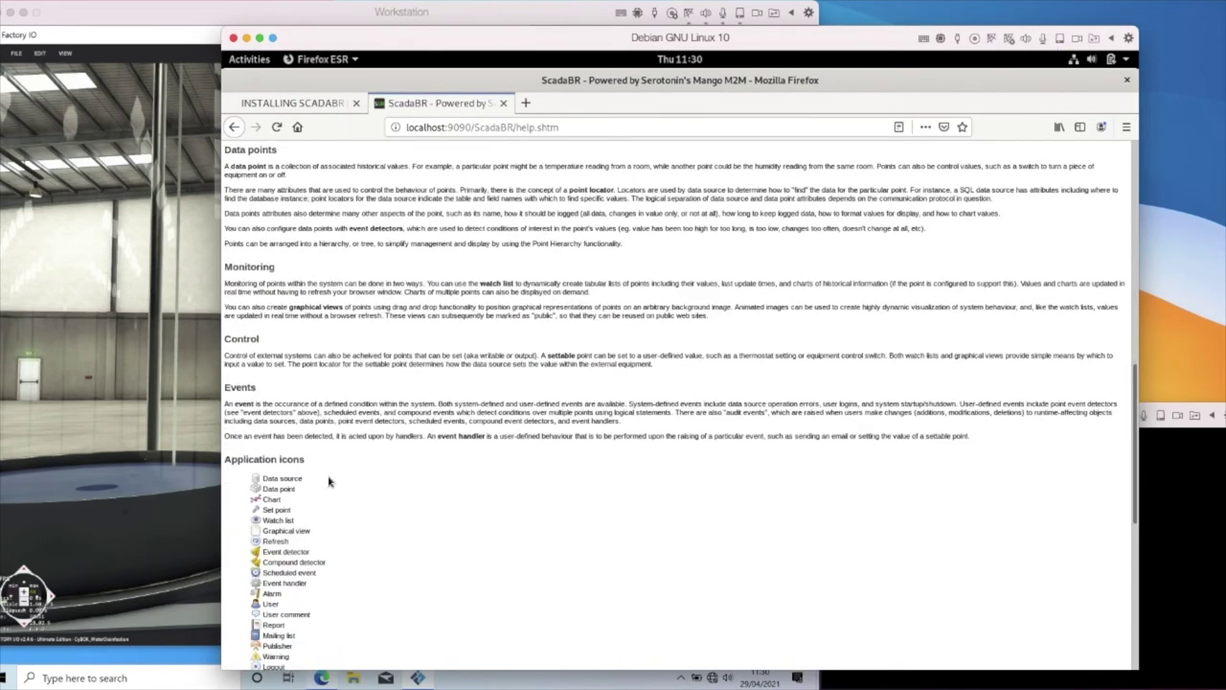
key("Home")
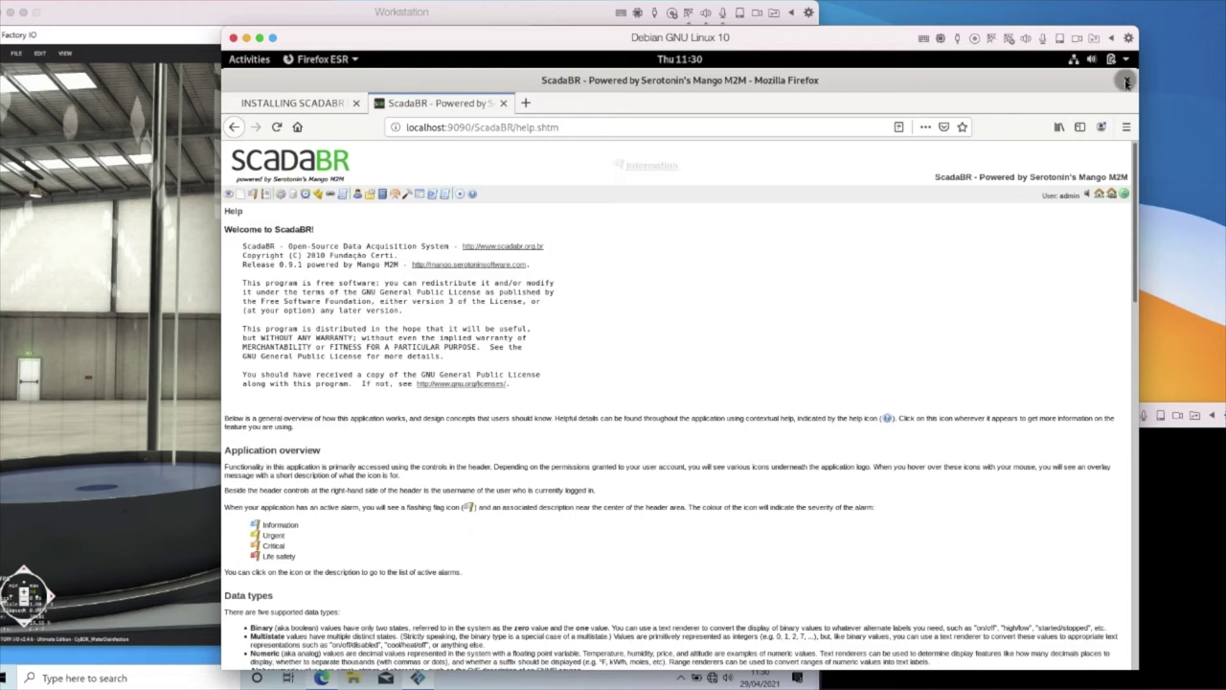
key("ctrl+q")
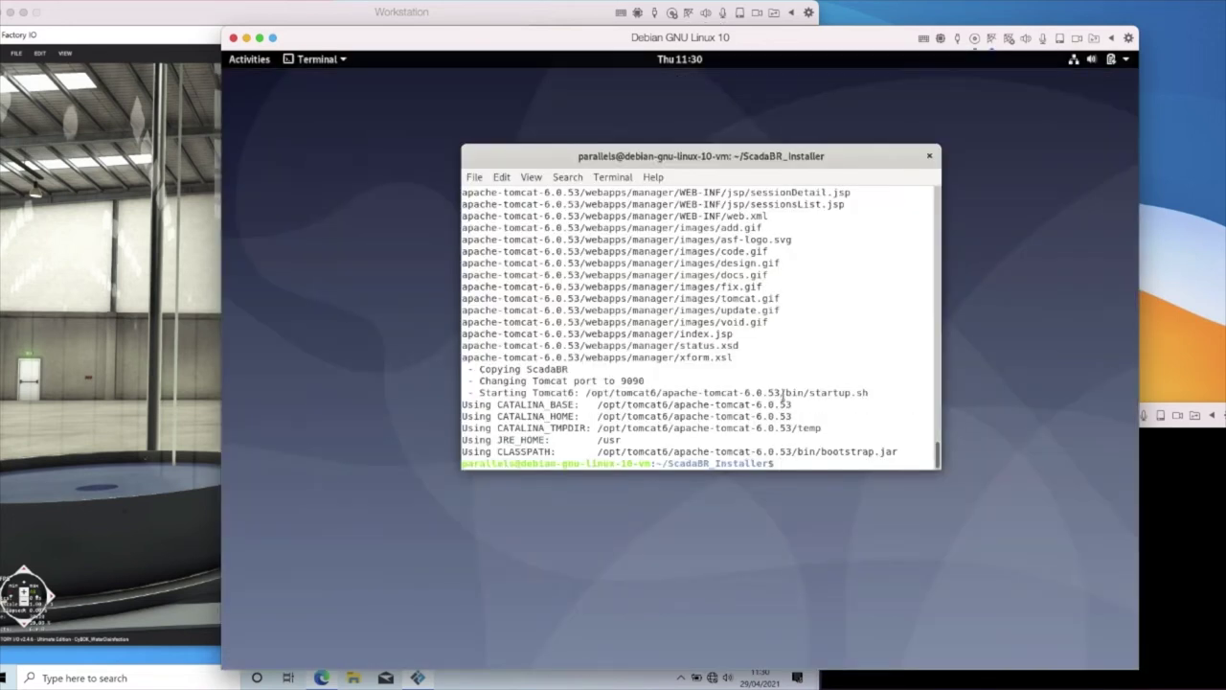
Run 'sudo ./update_scadabr.sh', tab-completing the script name from 'sudo ./u'
type("sudo ")
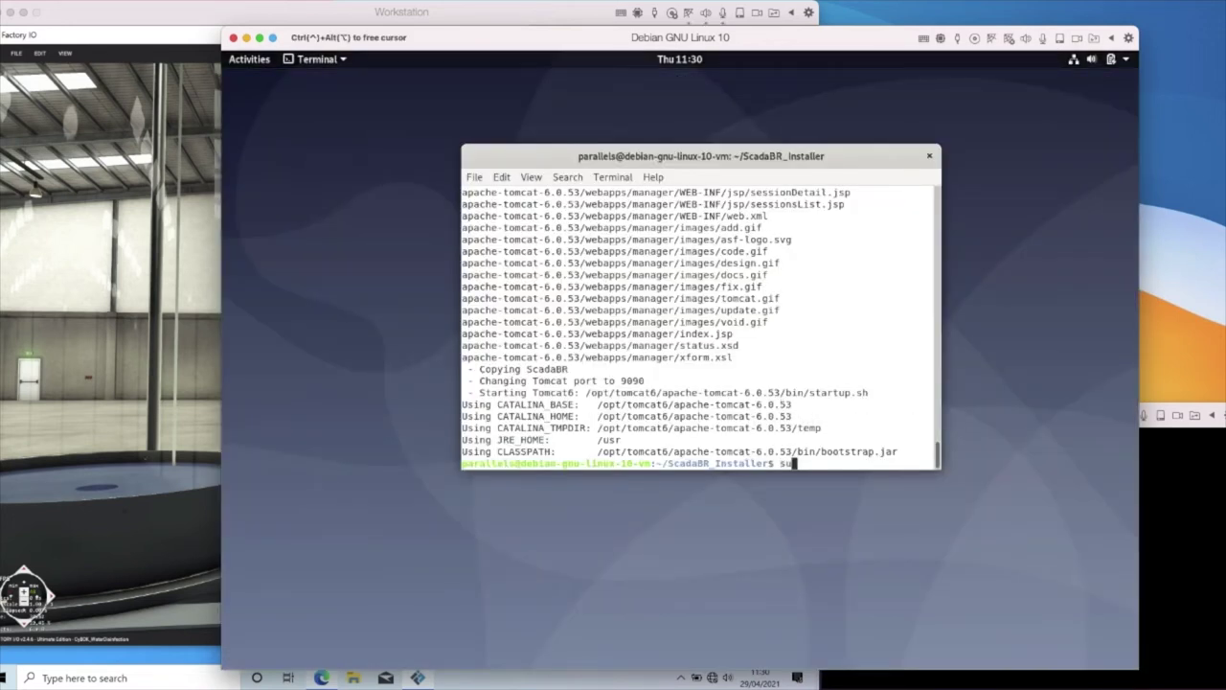
type("./u")
key("Tab")
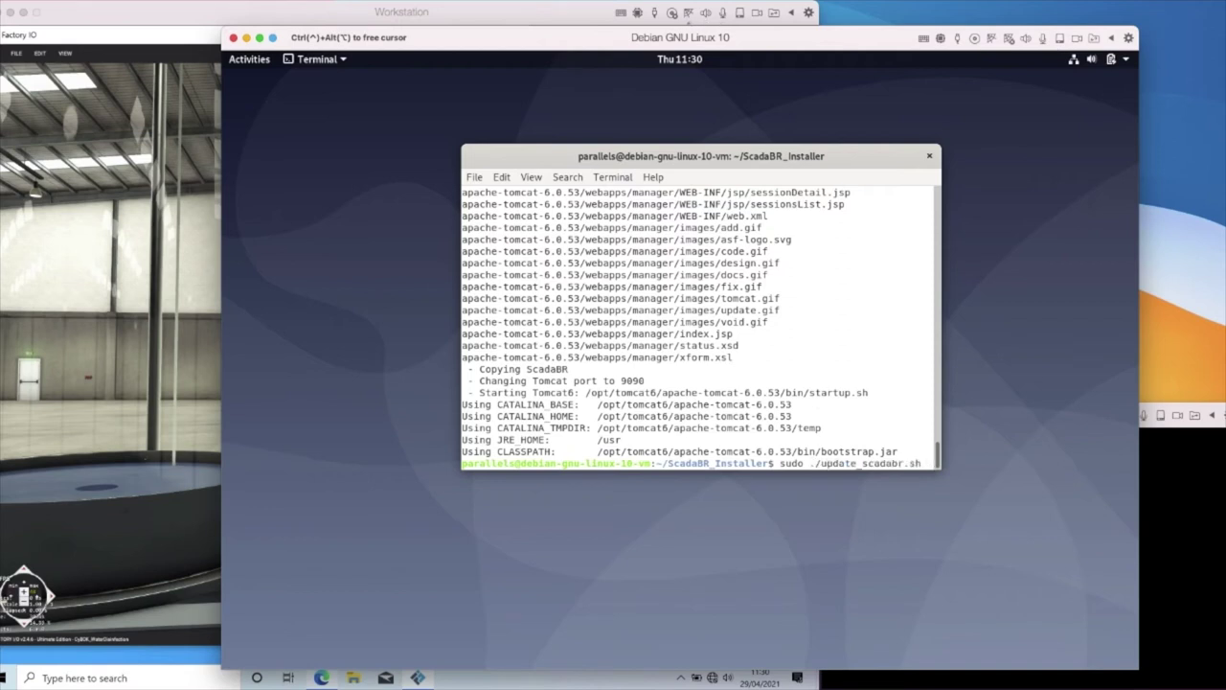
key("Return")
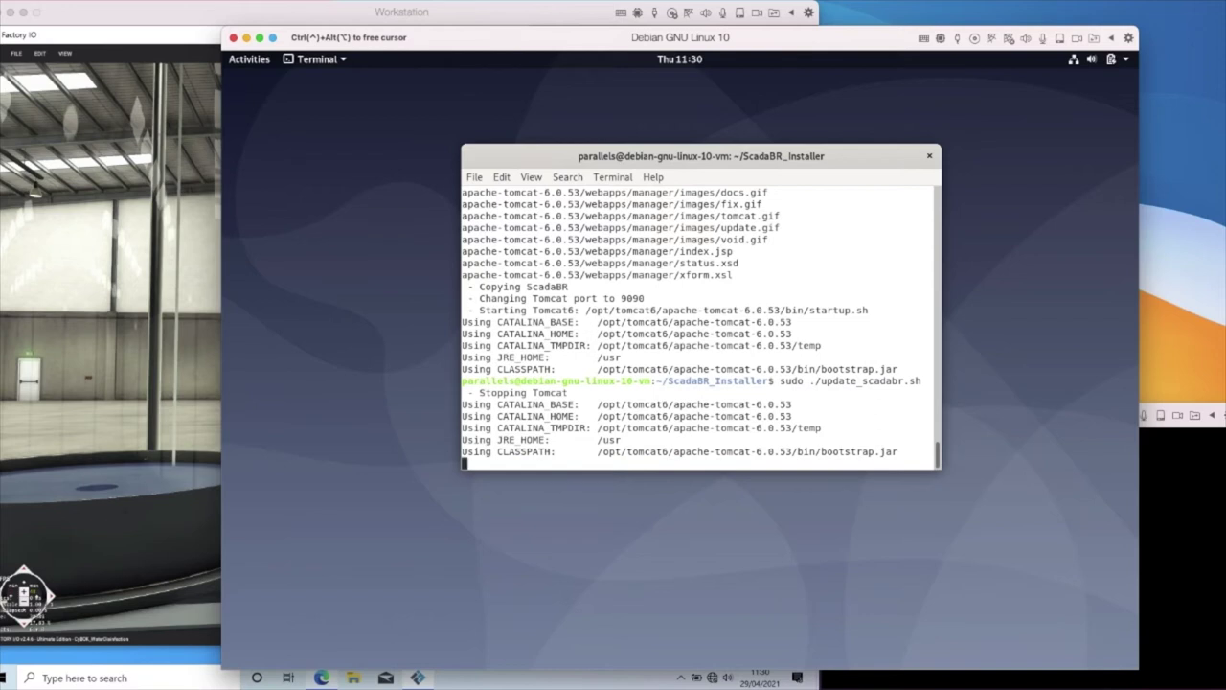
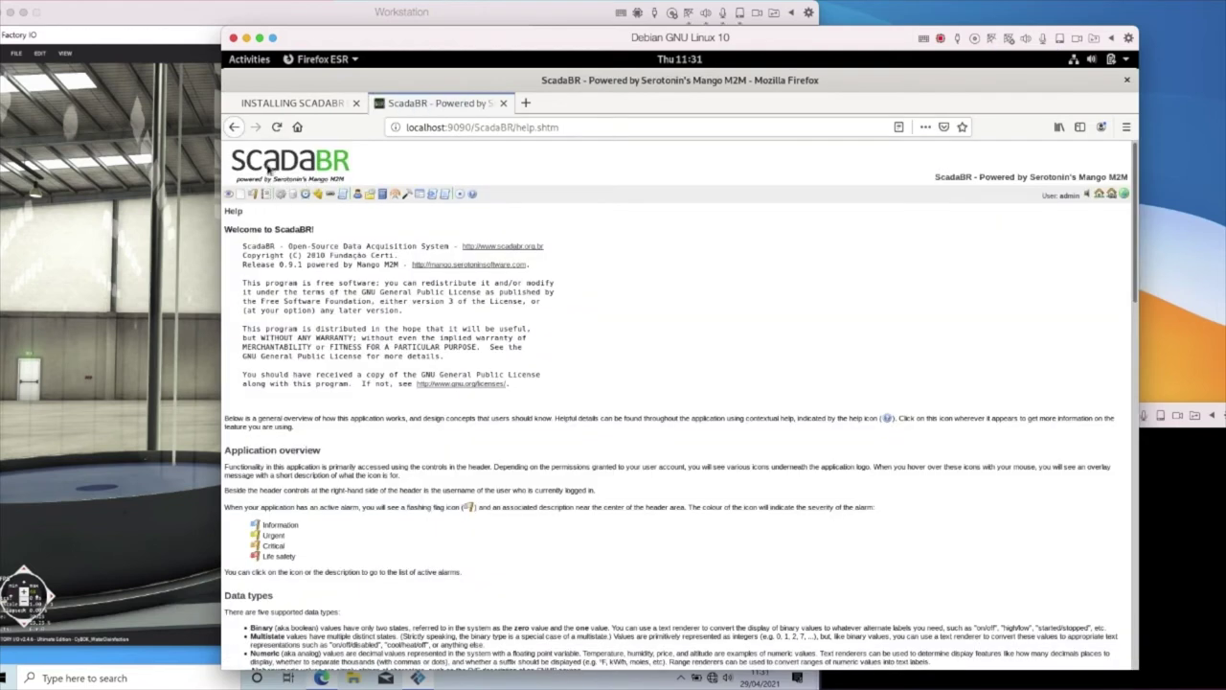
Strip 'help.shtm' from the address to load the ScadaBR root at localhost:9090
left_click(1122, 195)
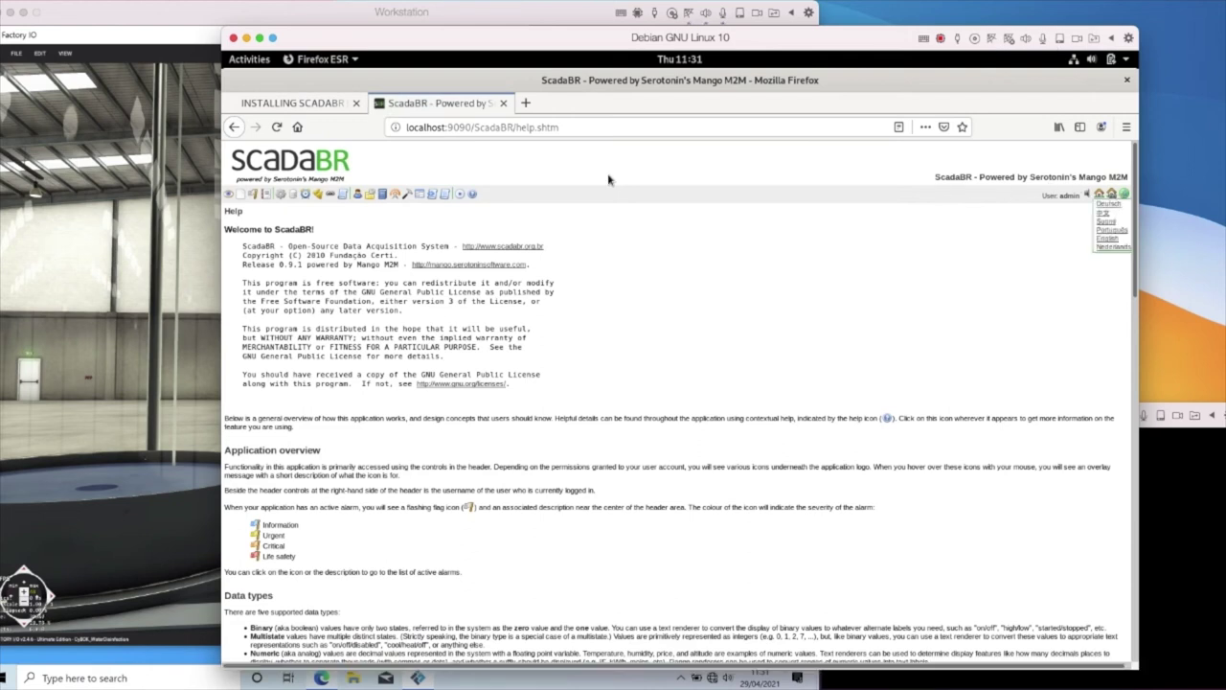
left_click(604, 126)
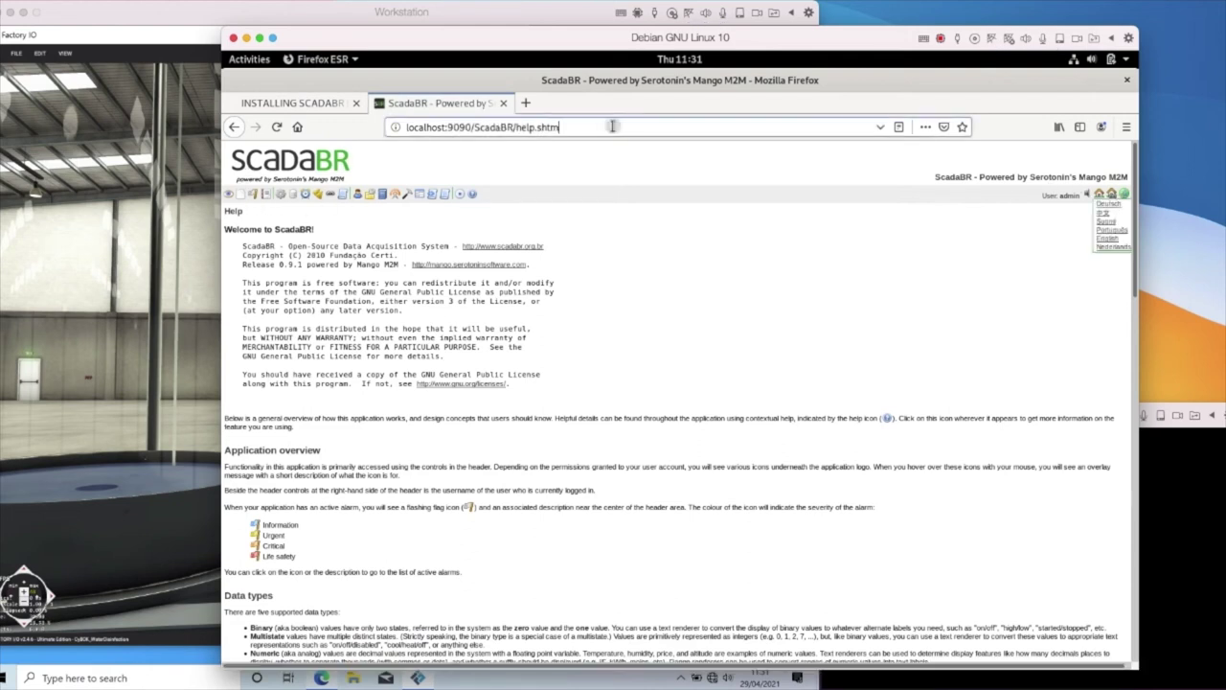
left_click_drag(558, 127, 517, 126)
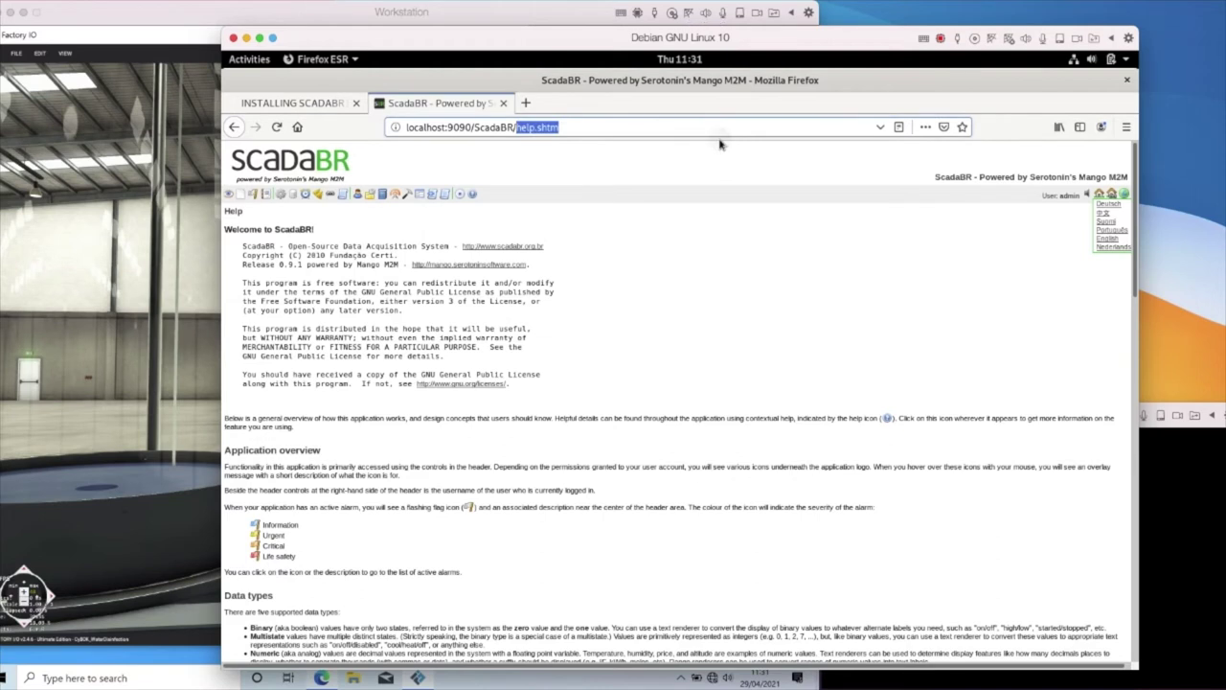
key("BackSpace")
key("Return")
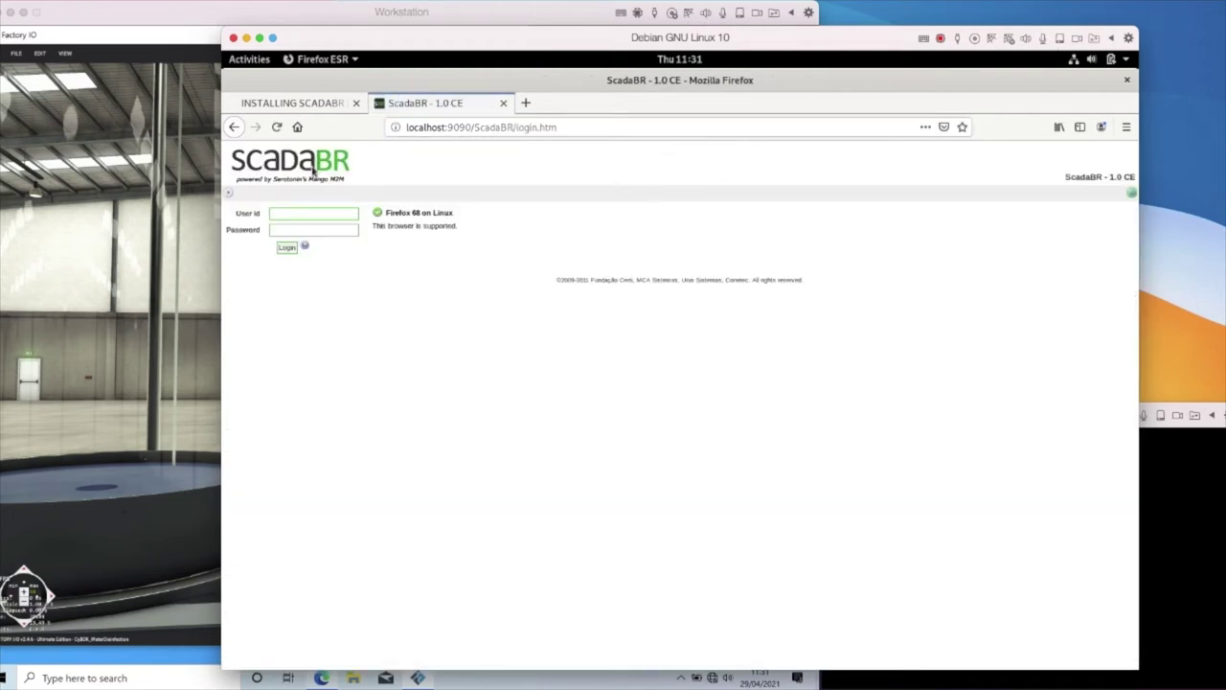
Log in to ScadaBR with the saved admin user id and password
left_click(304, 215)
left_click(323, 229)
left_click(297, 234)
type("admin")
key("Return")
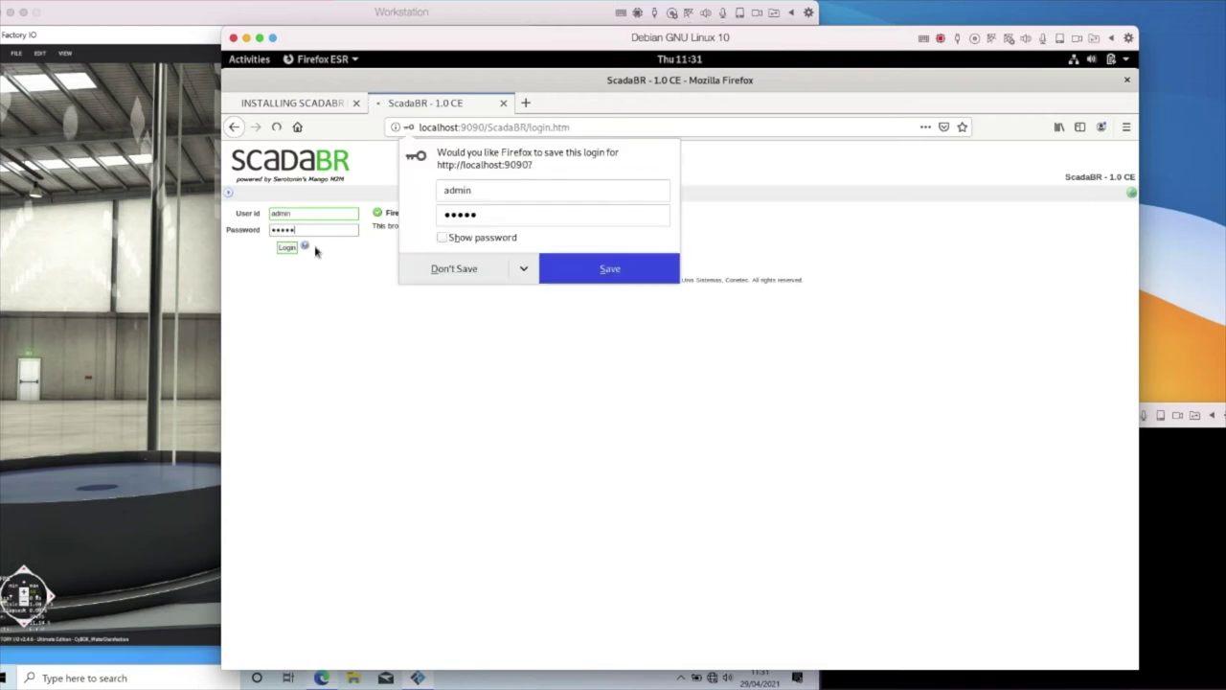
Decline saving the login, then acknowledge all pending alarms on the events page
left_click(464, 270)
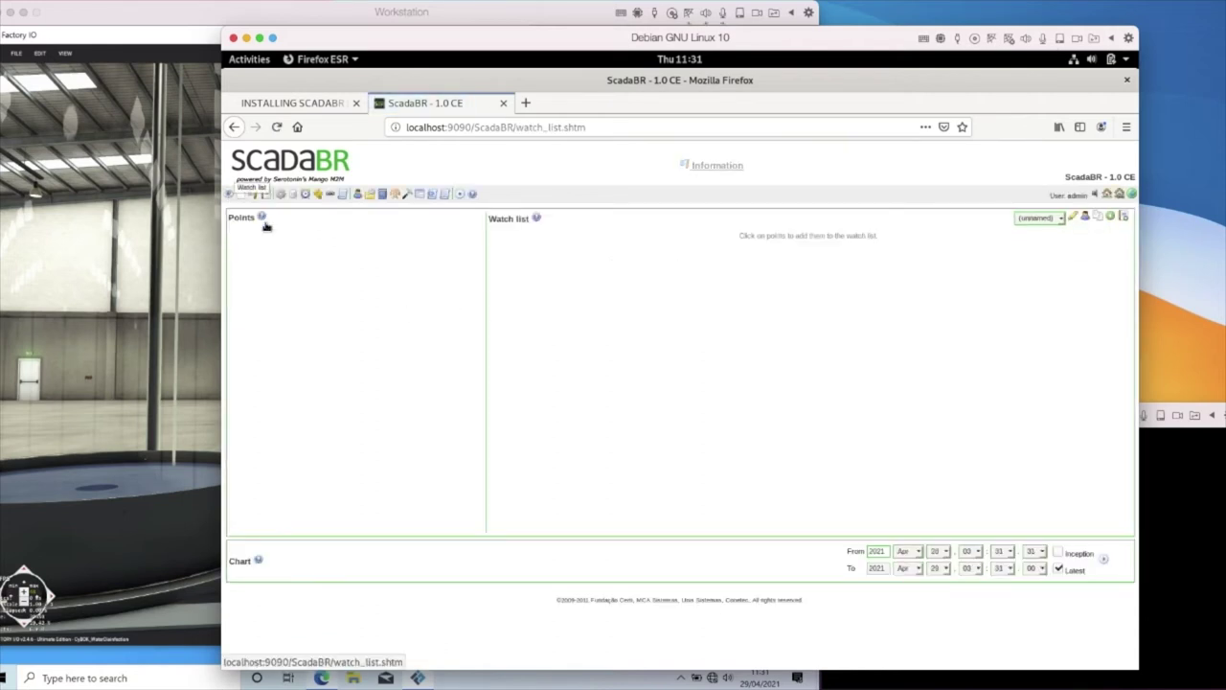
left_click(728, 168)
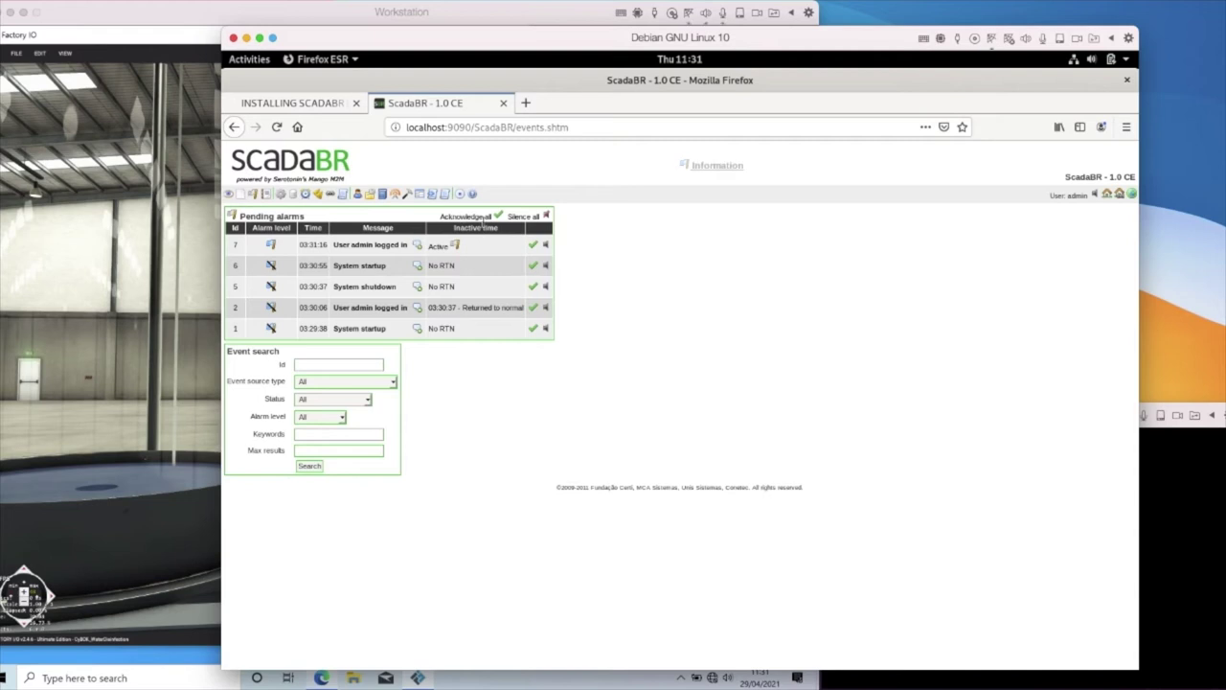
left_click(482, 218)
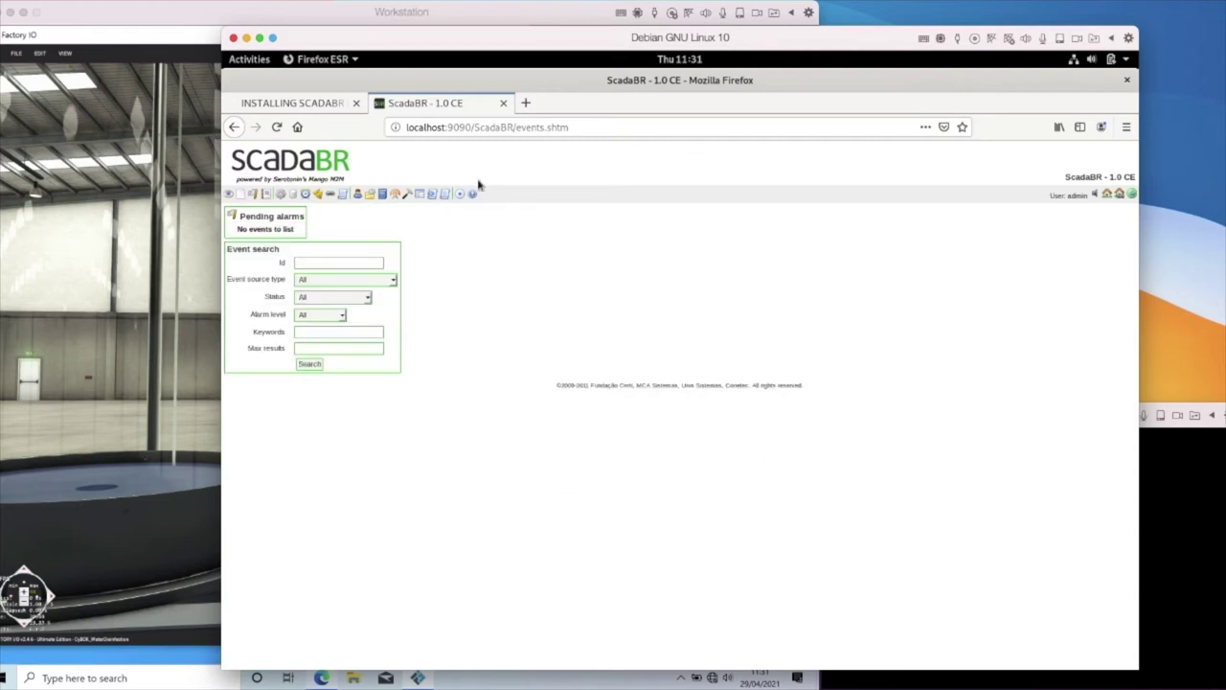
Run 'ip add' in the Debian VM terminal to find the address 192.168.0.7
left_click(240, 194)
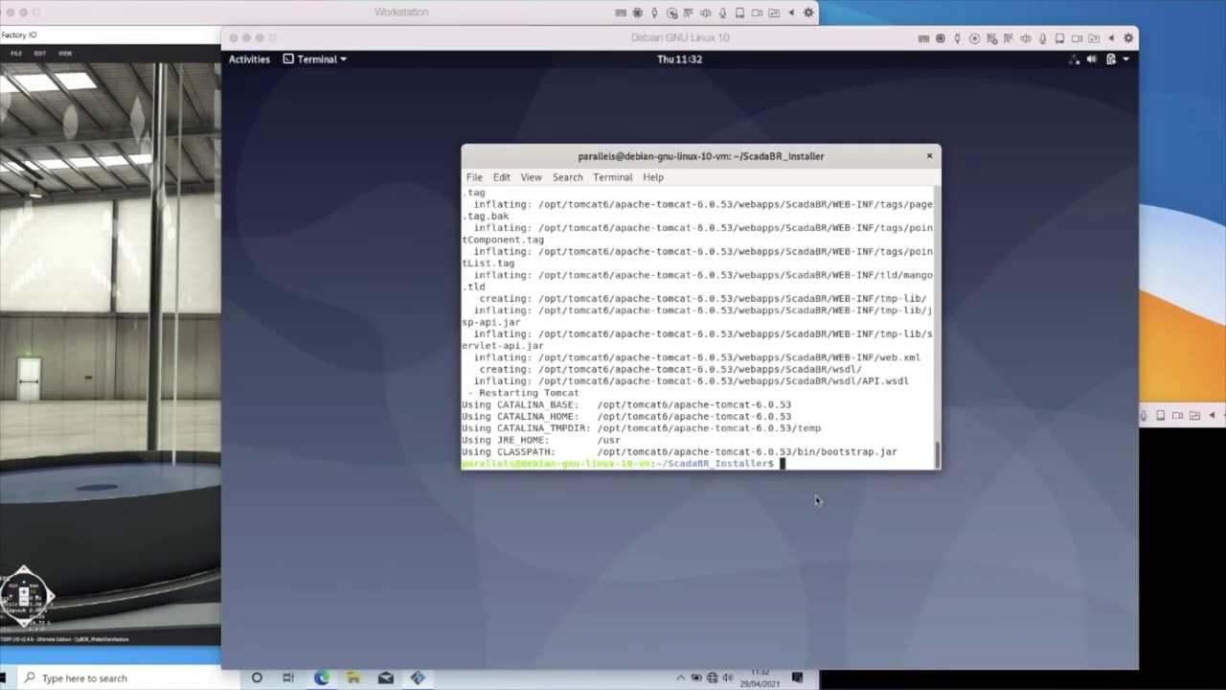
left_click(1010, 44)
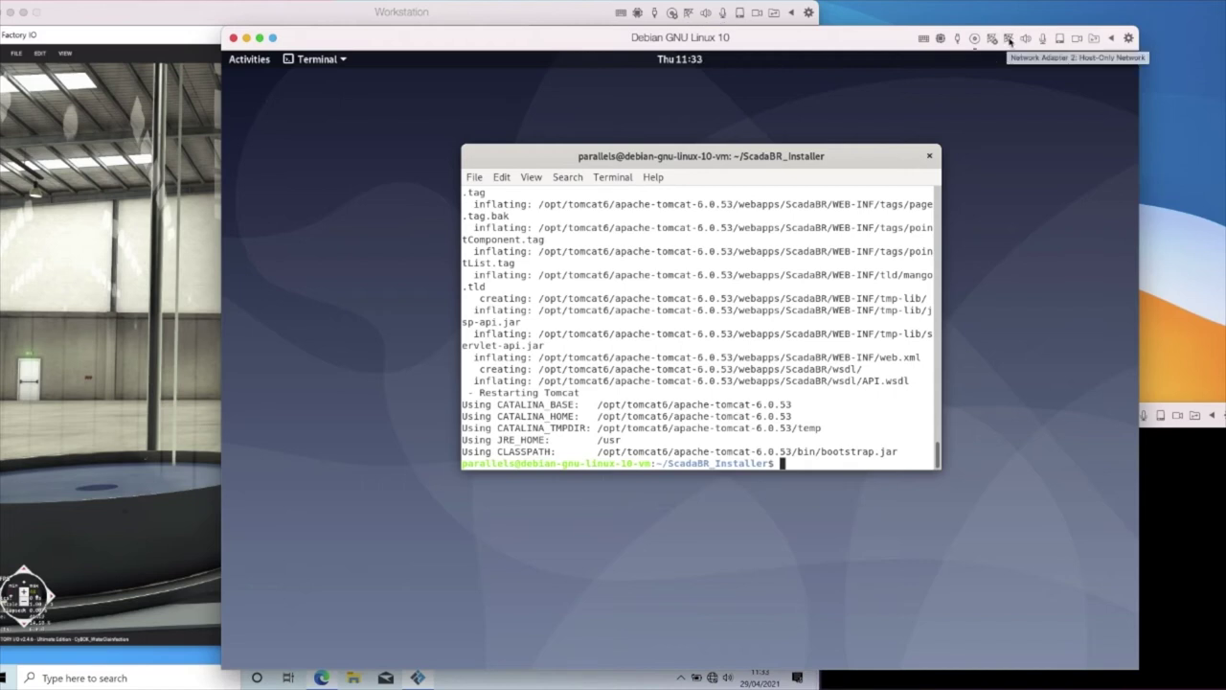
left_click(1009, 40)
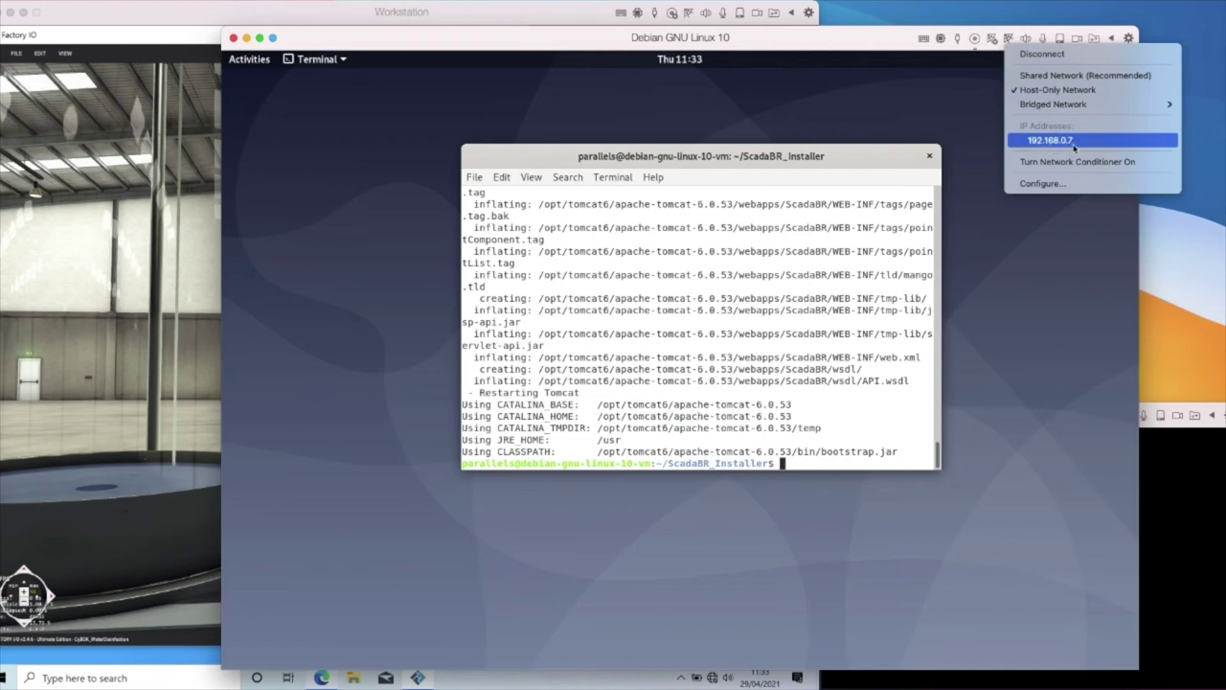
left_click(768, 410)
type("ip a")
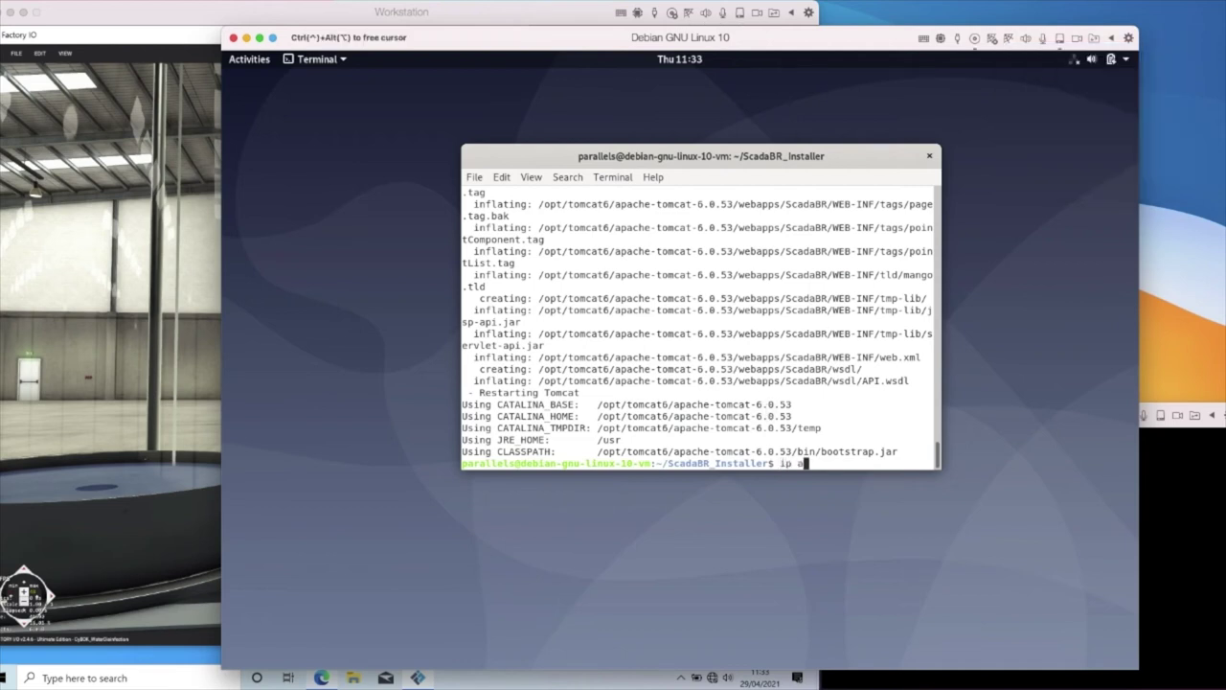
type("dd")
key("Return")
Close the terminal and launch Firefox from Activities
key("ctrl+alt")
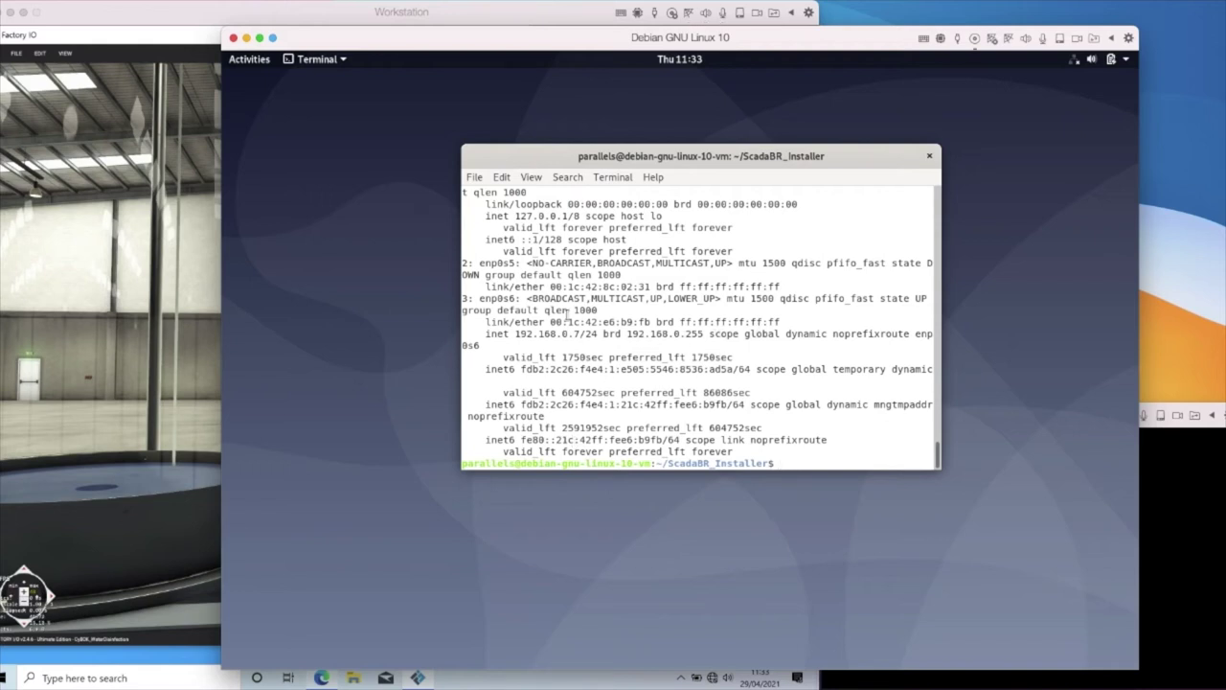
left_click(928, 155)
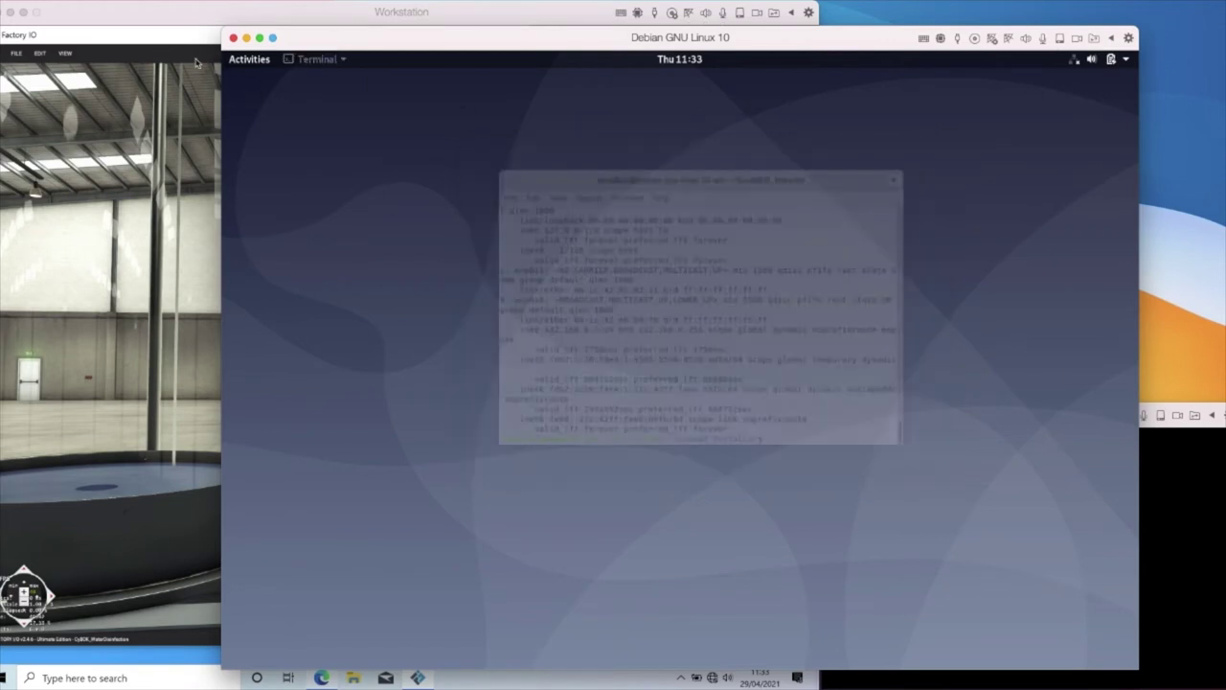
left_click(242, 60)
left_click(252, 188)
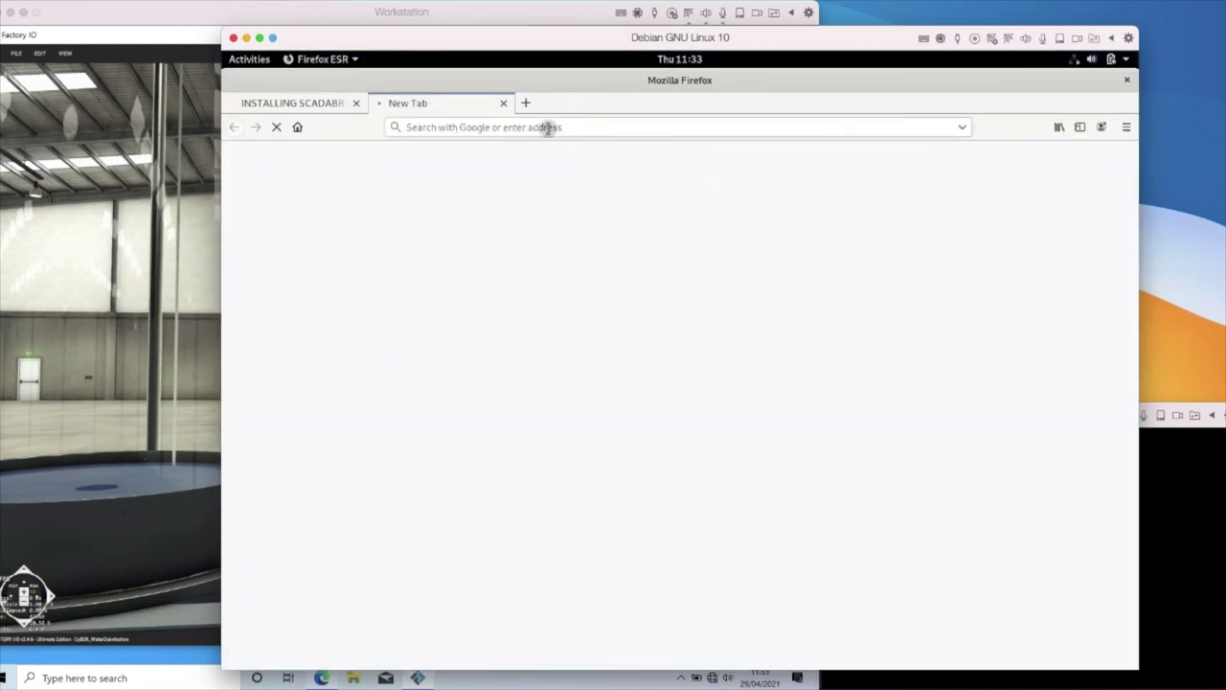
Replace 'localhost' with 192.168.0.7 in the ScadaBR address and load it
left_click_drag(446, 126, 360, 126)
type("192.168")
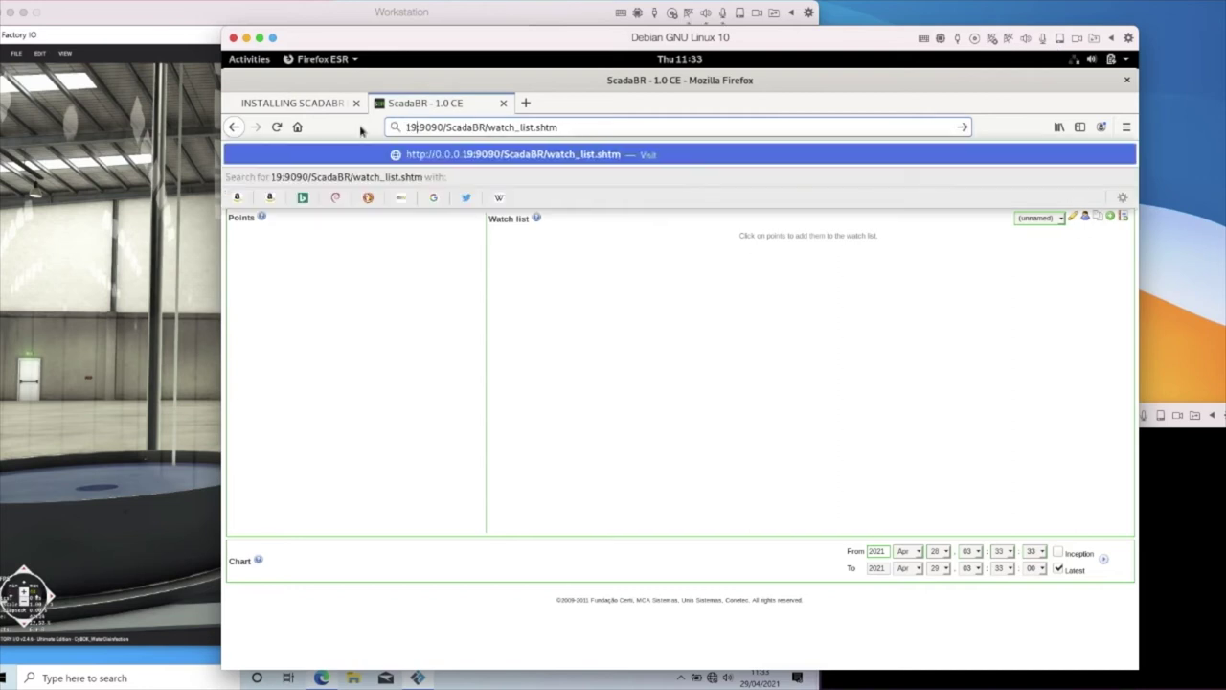
type(".0.7")
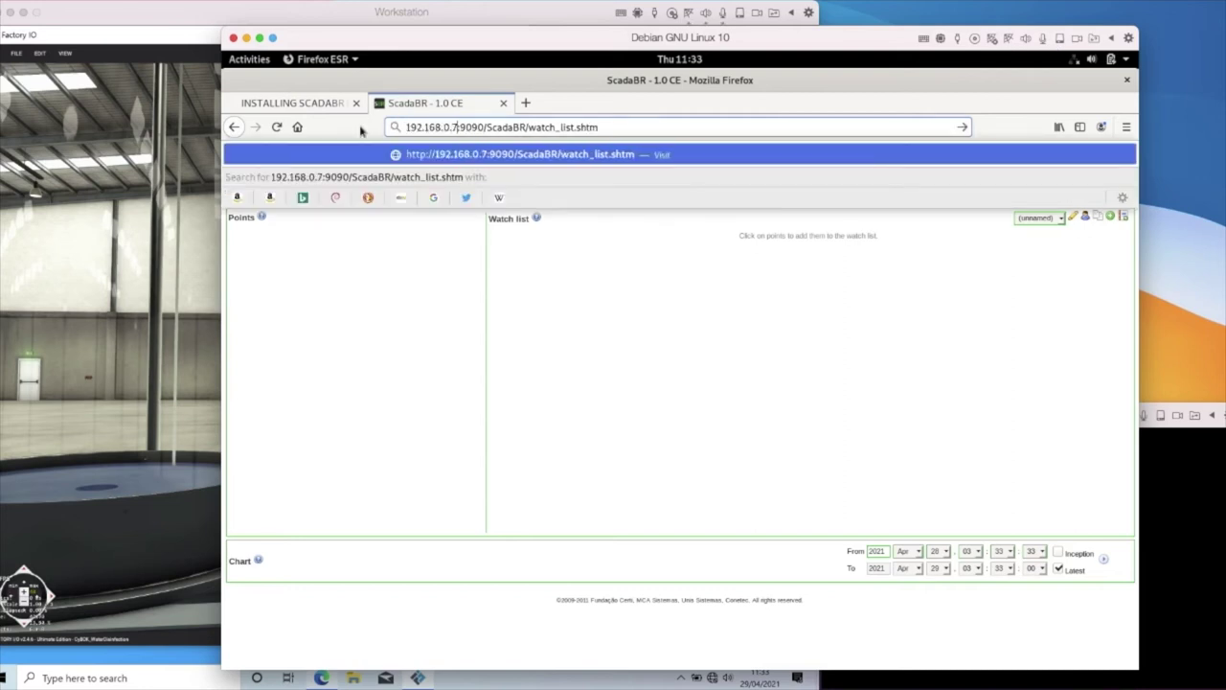
key("Return")
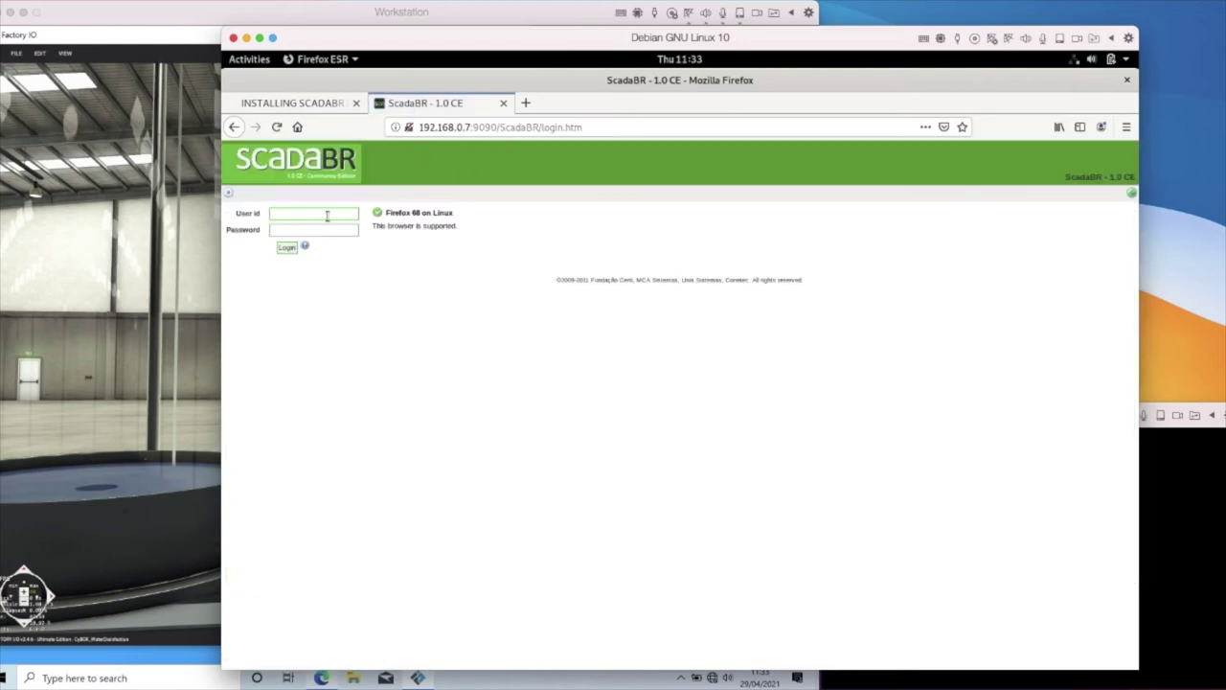
Log in as admin without saving the login, then raise the Factory IO workstation
type("admin")
key("Tab")
key("Return")
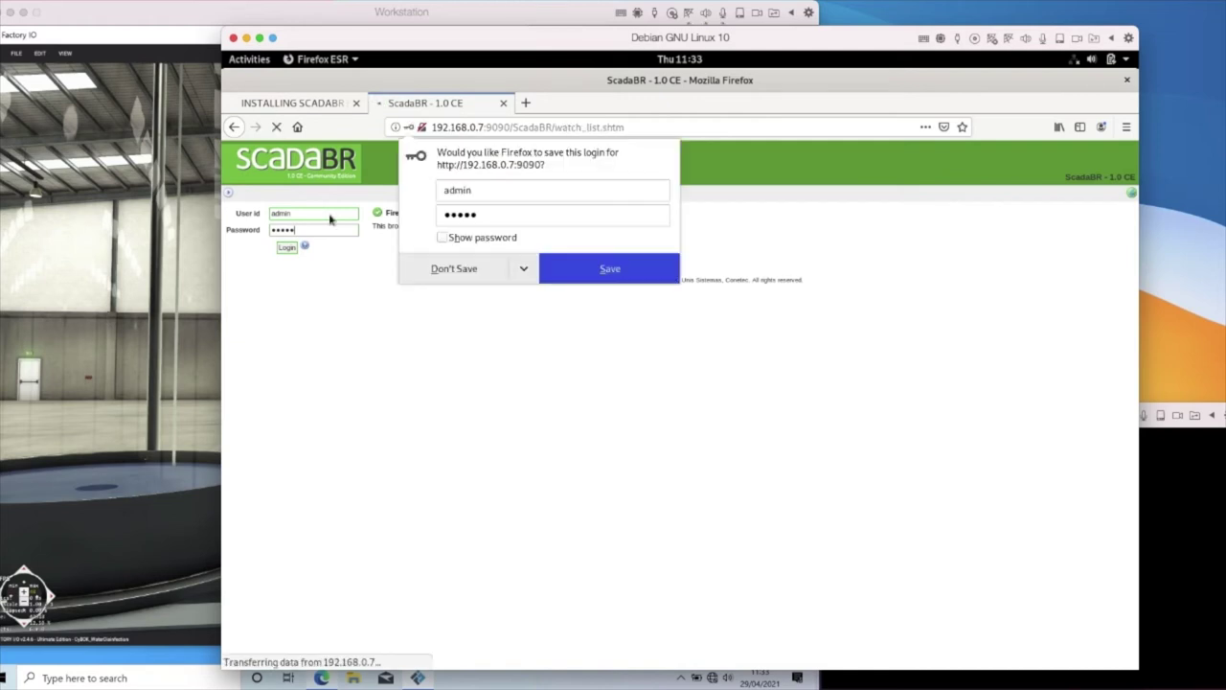
left_click(541, 268)
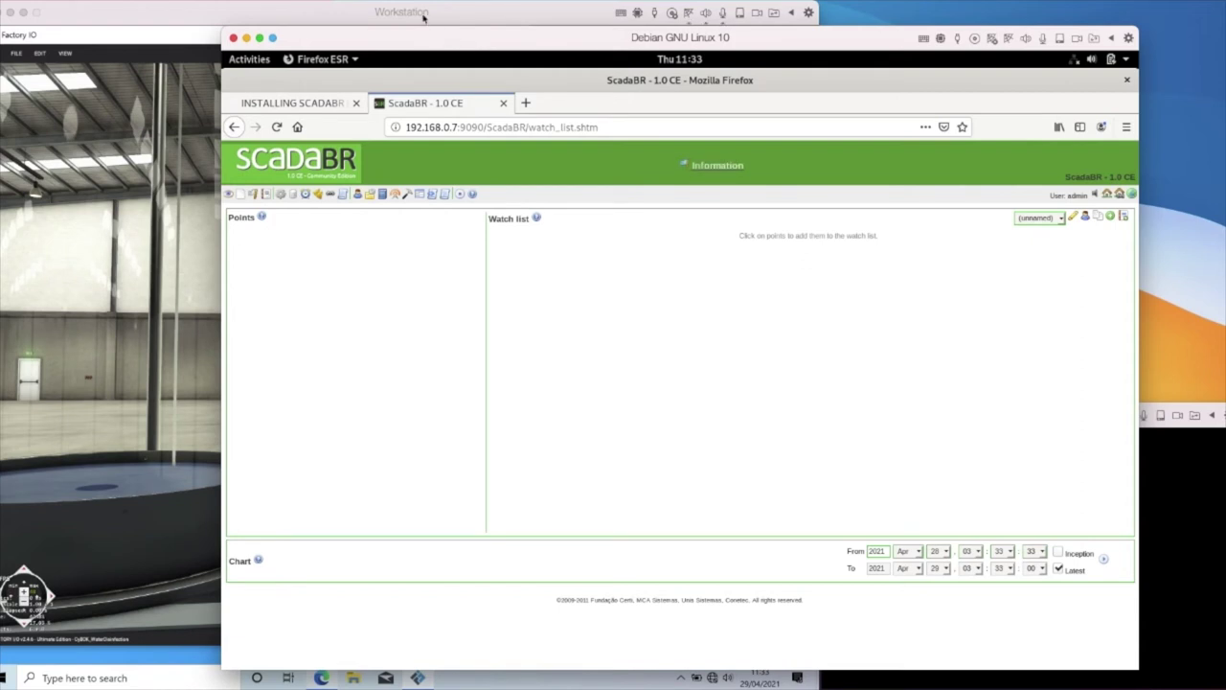
left_click(423, 16)
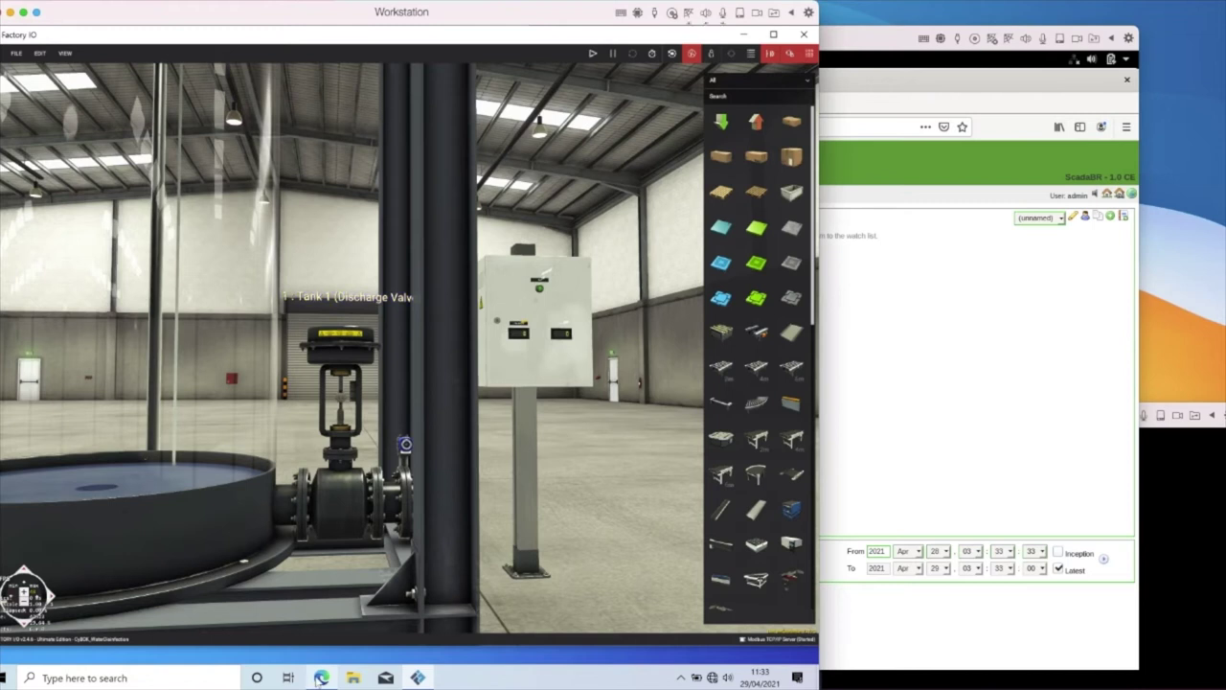
Open 192.168.0.7:9090/ScadaBR in a new Edge tab on the Windows host
left_click(321, 677)
left_click(188, 41)
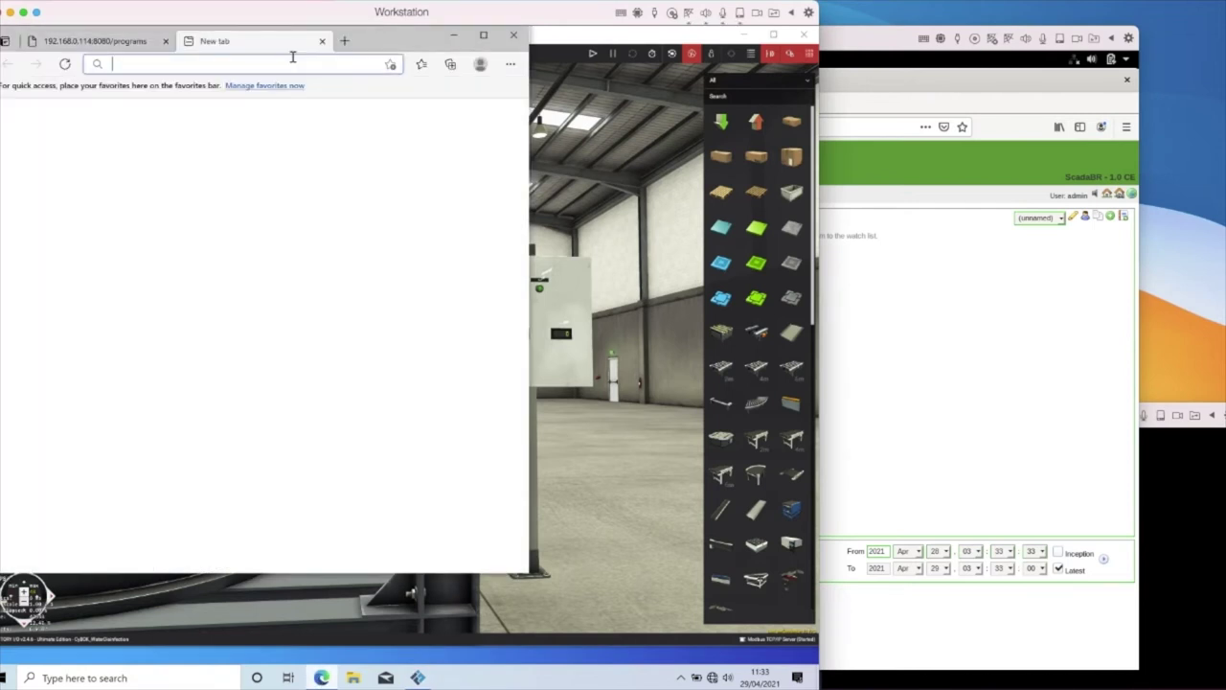
type("192.168.0.7:9090/Scara")
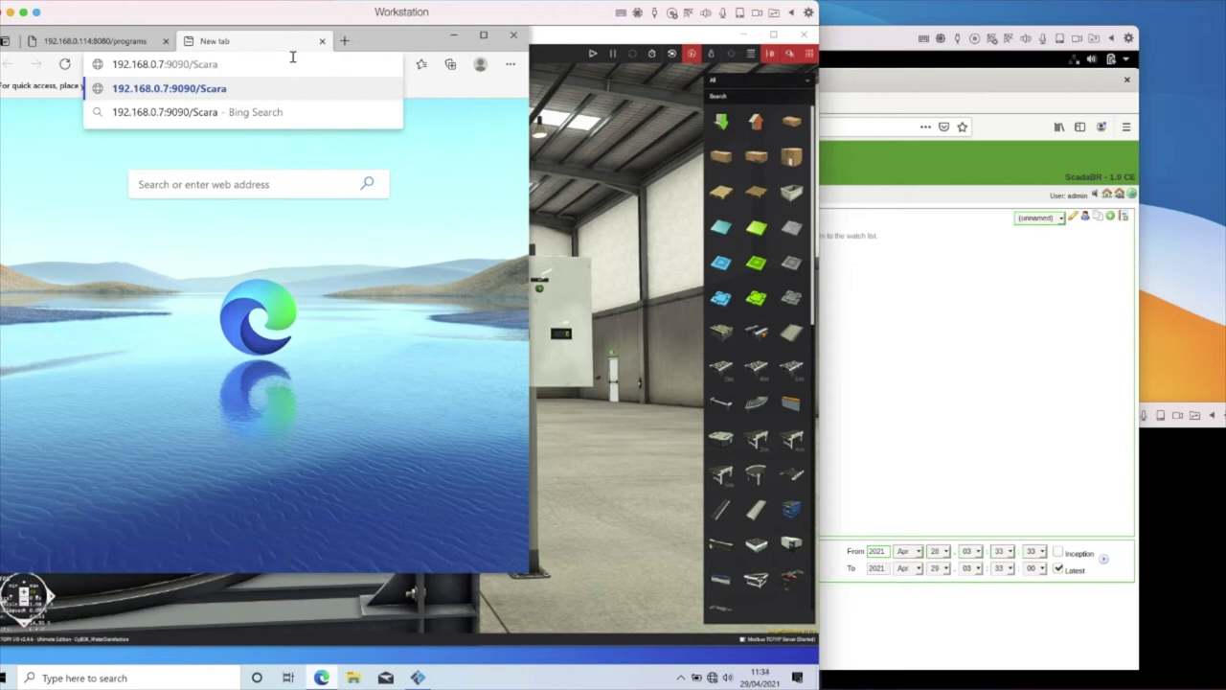
key("BackSpace")
key("BackSpace")
type("daBR\\")
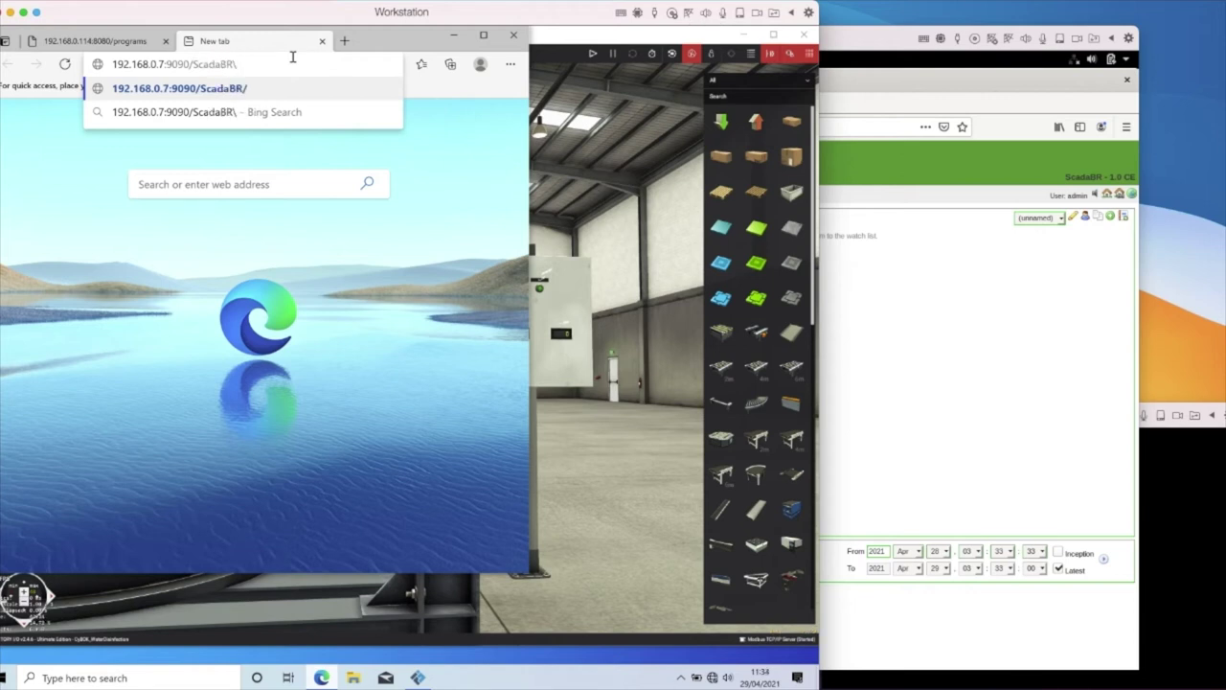
key("Return")
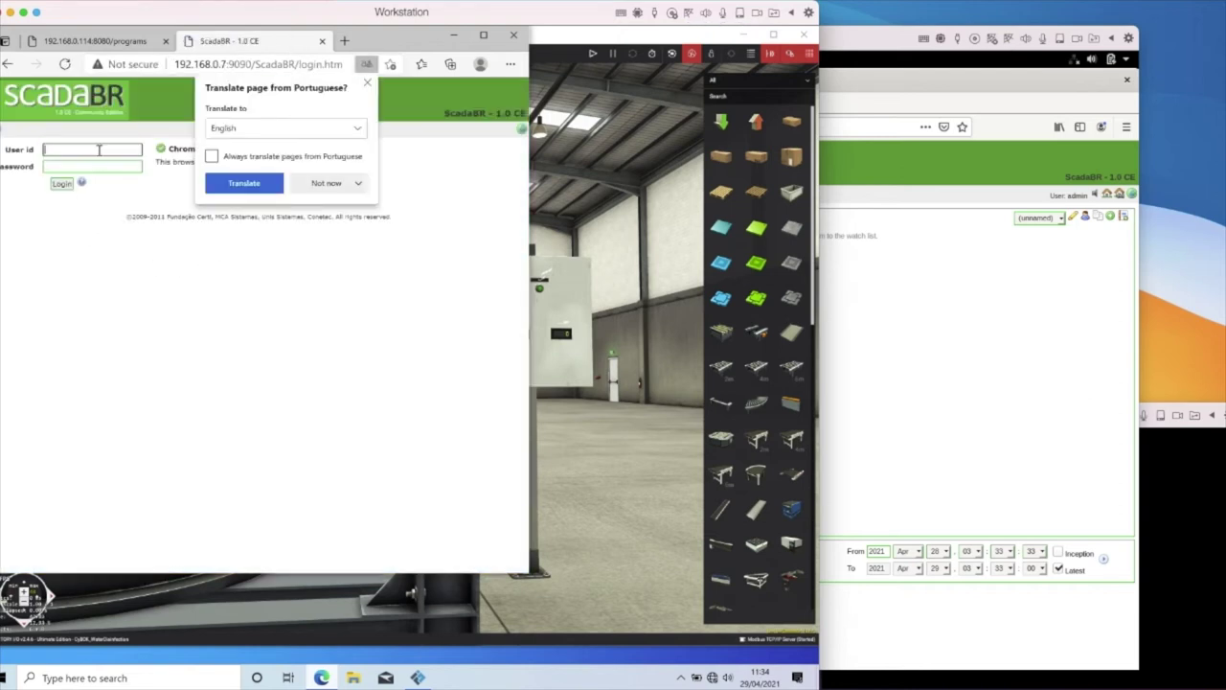
Log in with the saved administrator credentials, declining Edge's password save
left_click(98, 149)
key("Down")
key("Down")
key("Return")
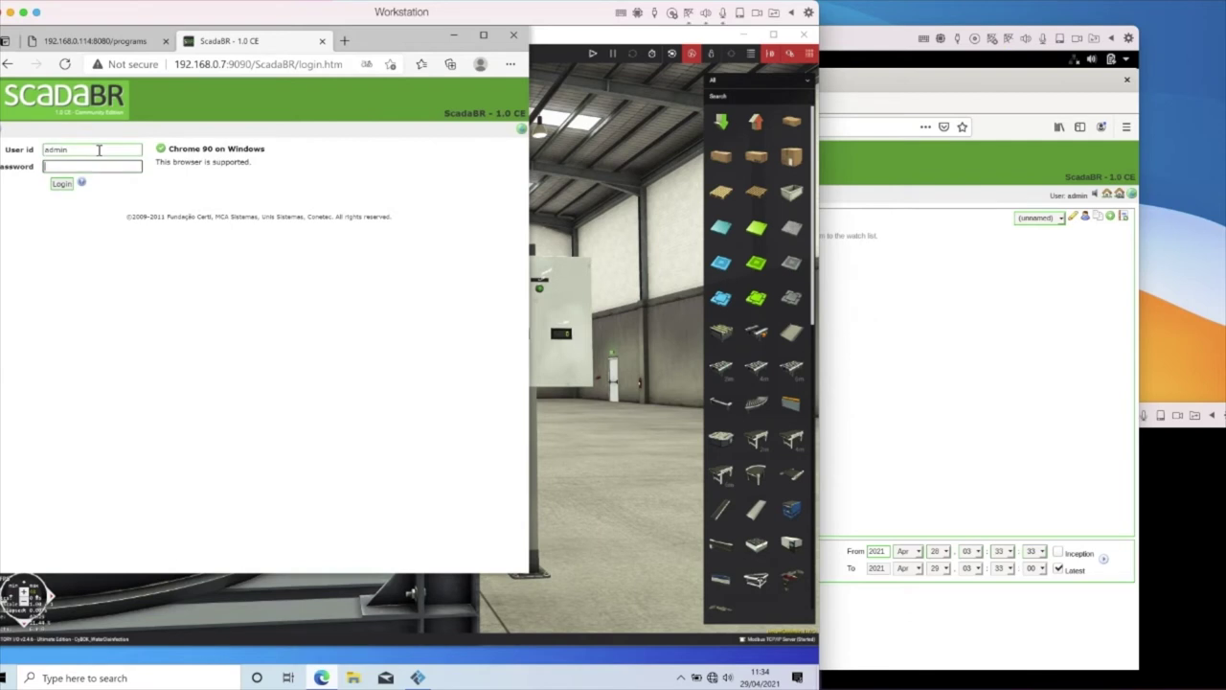
key("Return")
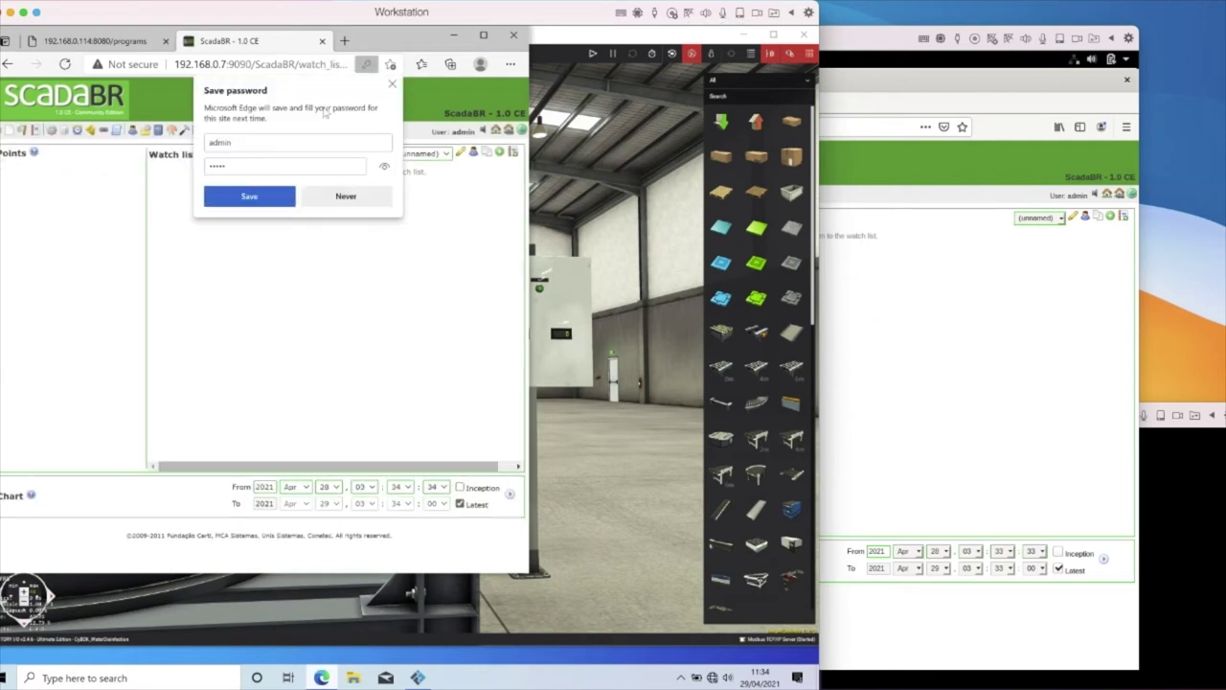
left_click(345, 196)
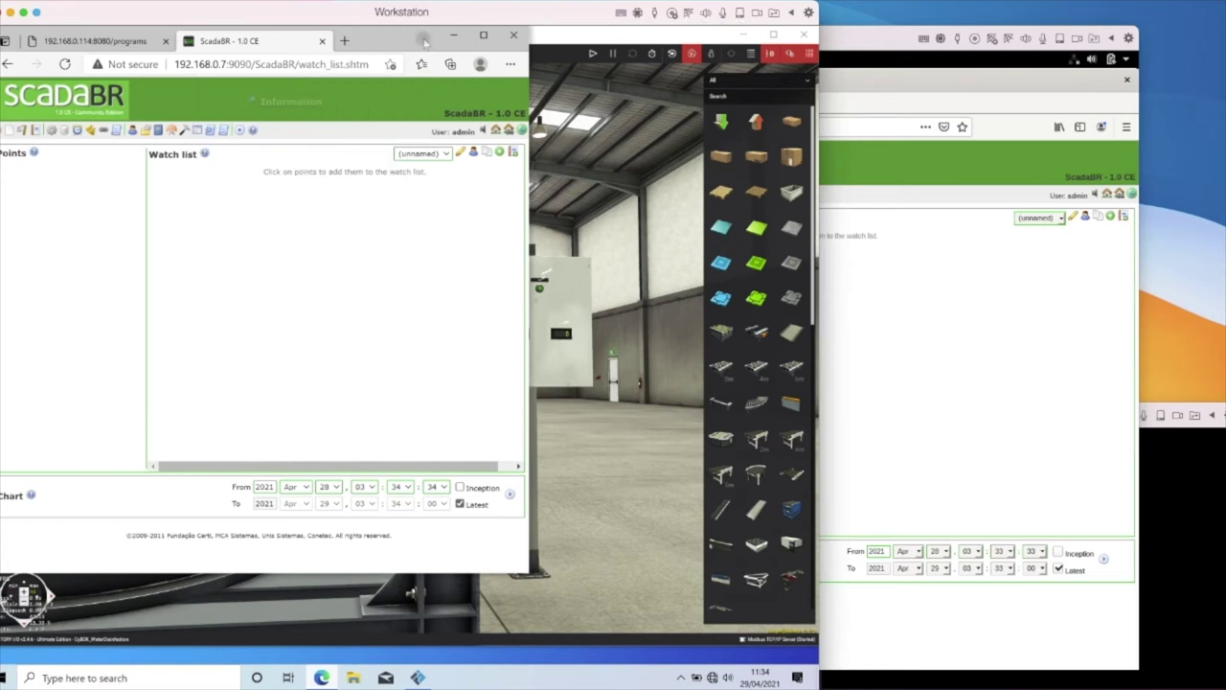
left_click_drag(424, 38, 423, 56)
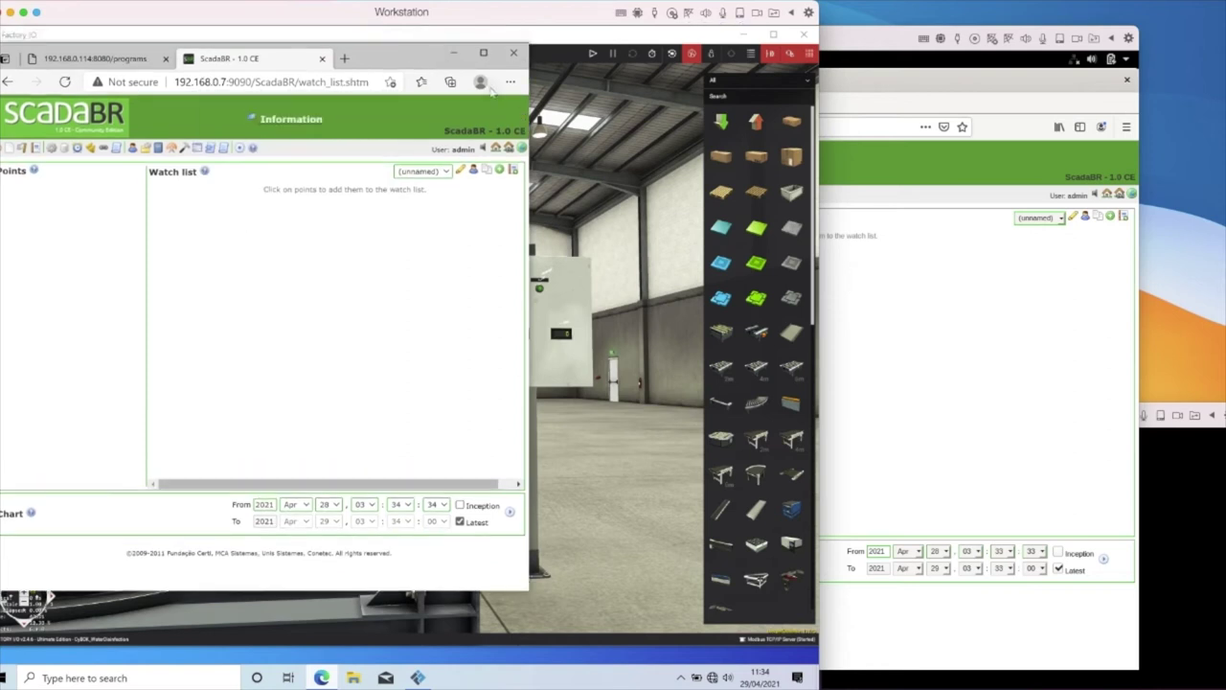
left_click(875, 43)
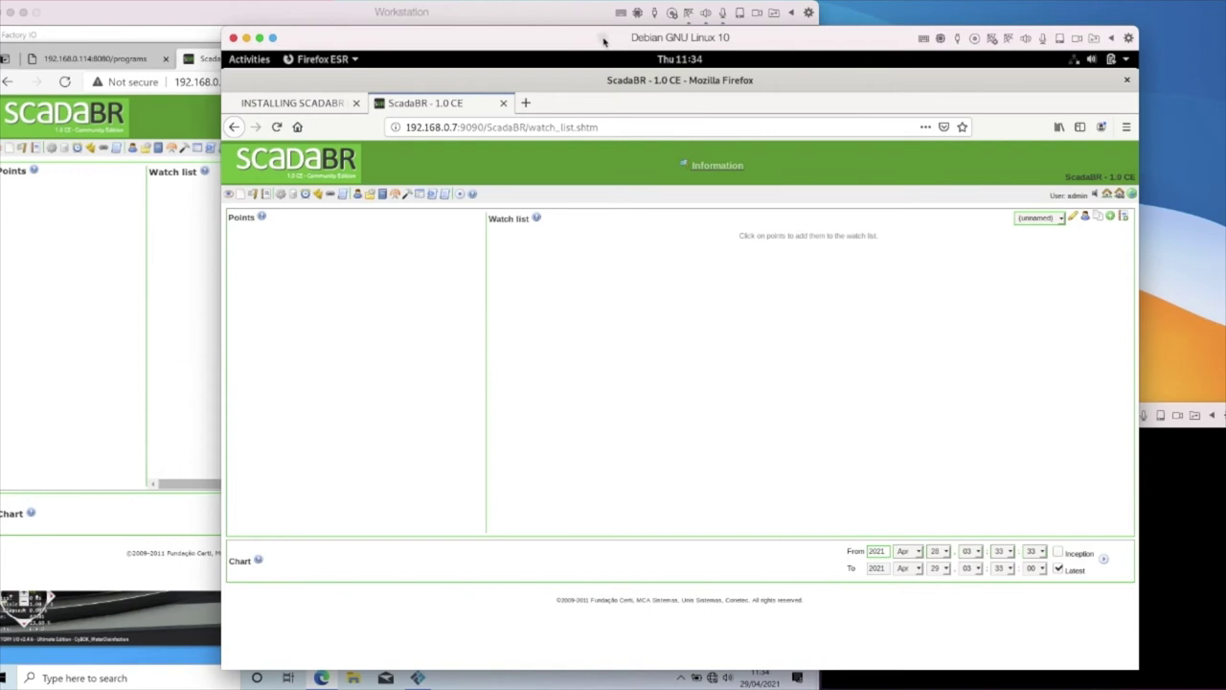
Keep the register range at Holding register and raise Factory IO's tank scene
left_click_drag(603, 39, 742, 48)
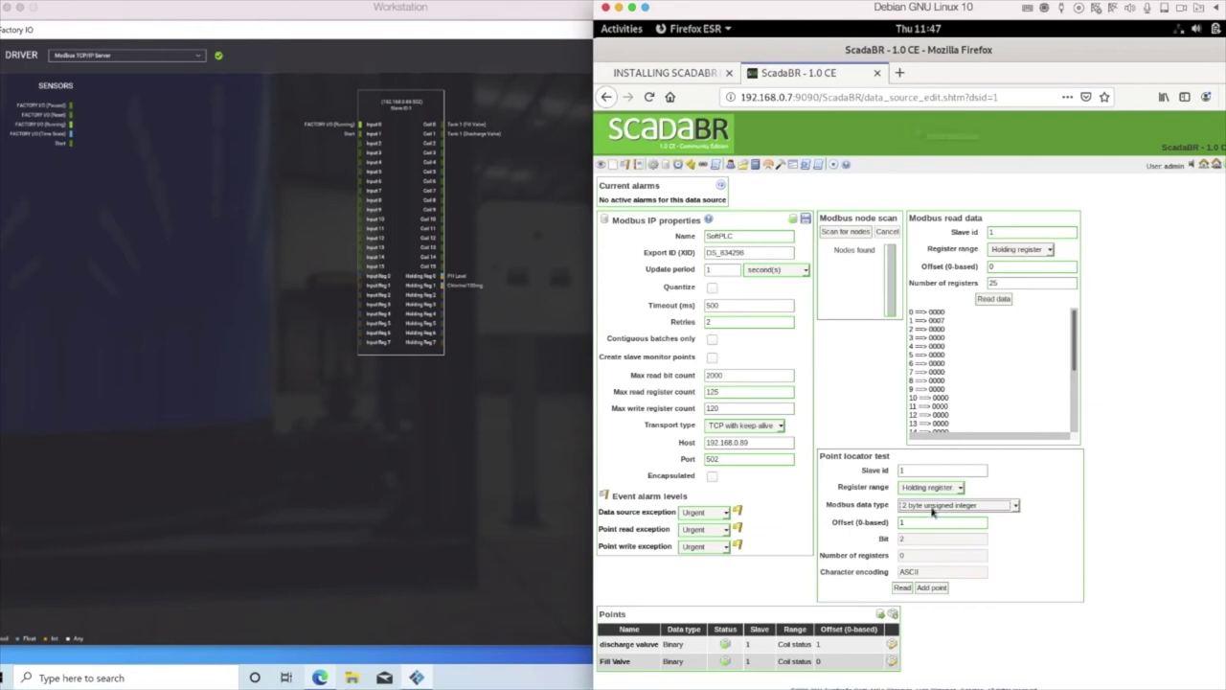
left_click(957, 486)
left_click(1013, 506)
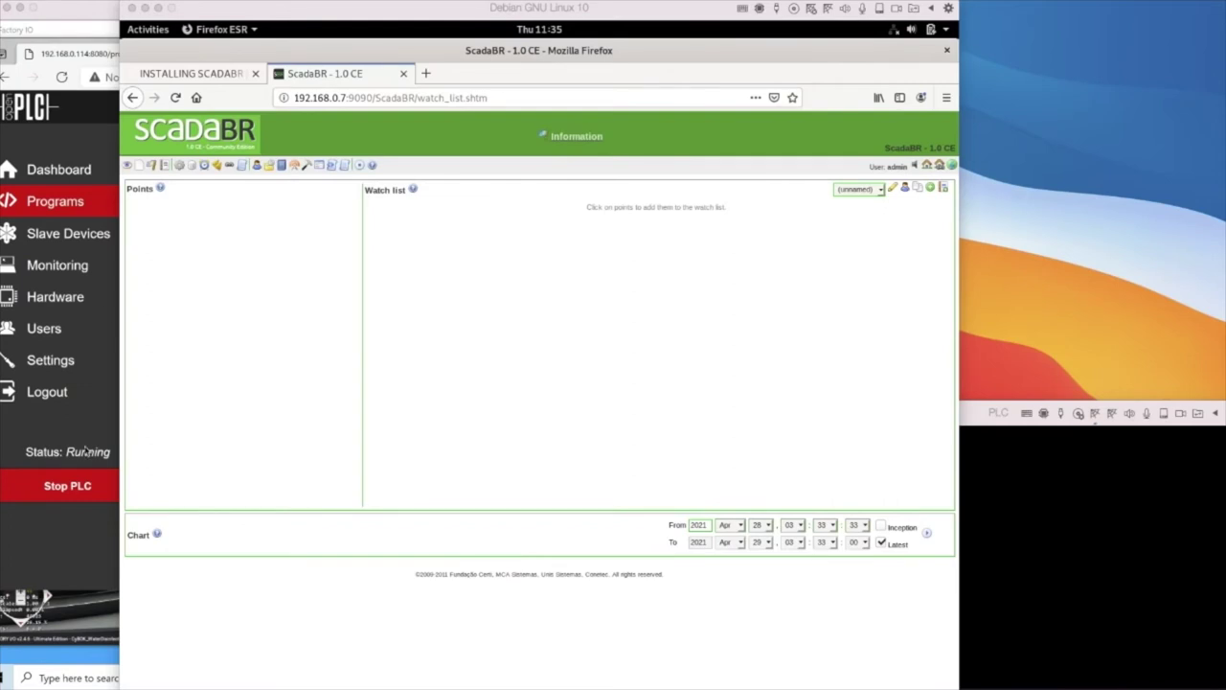
left_click(75, 634)
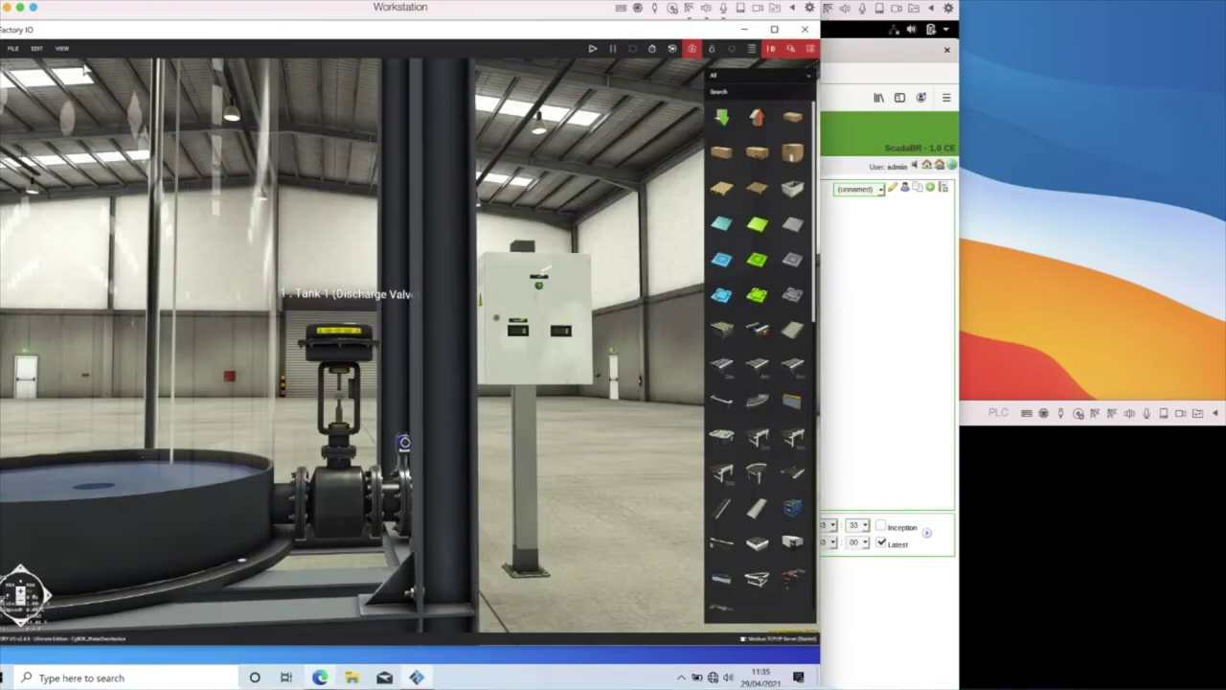
Open FILE > Drivers and review the Modbus holding register 0/1 mappings
left_click(14, 50)
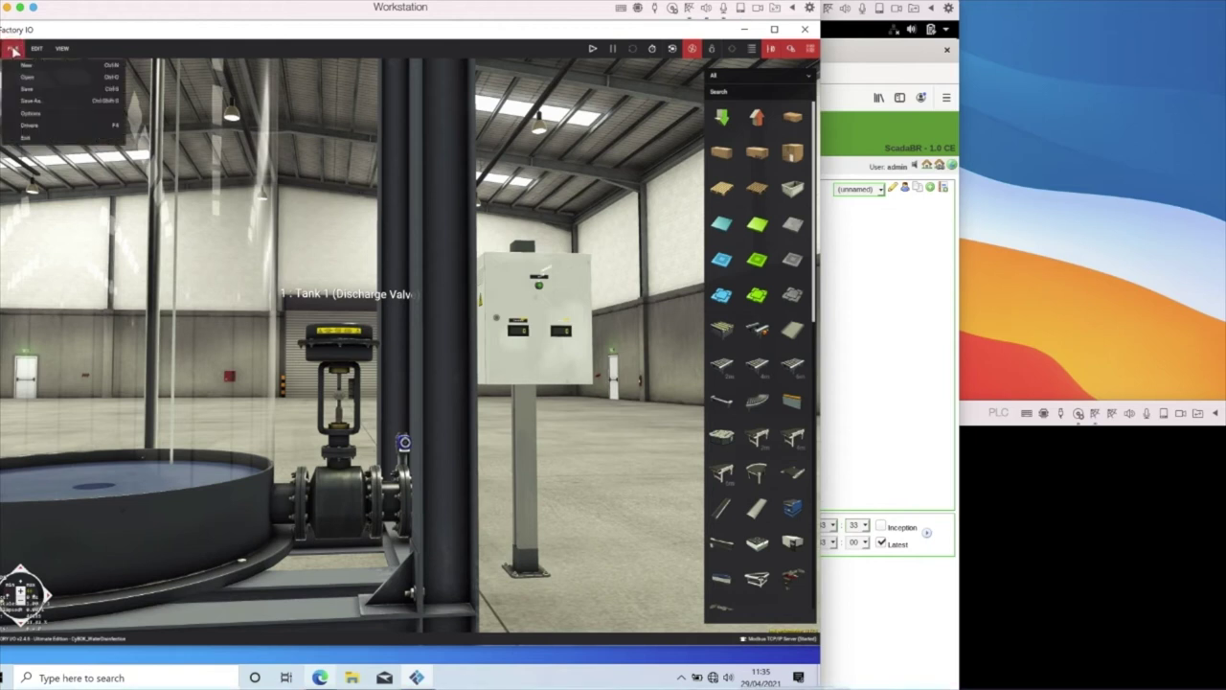
left_click(50, 127)
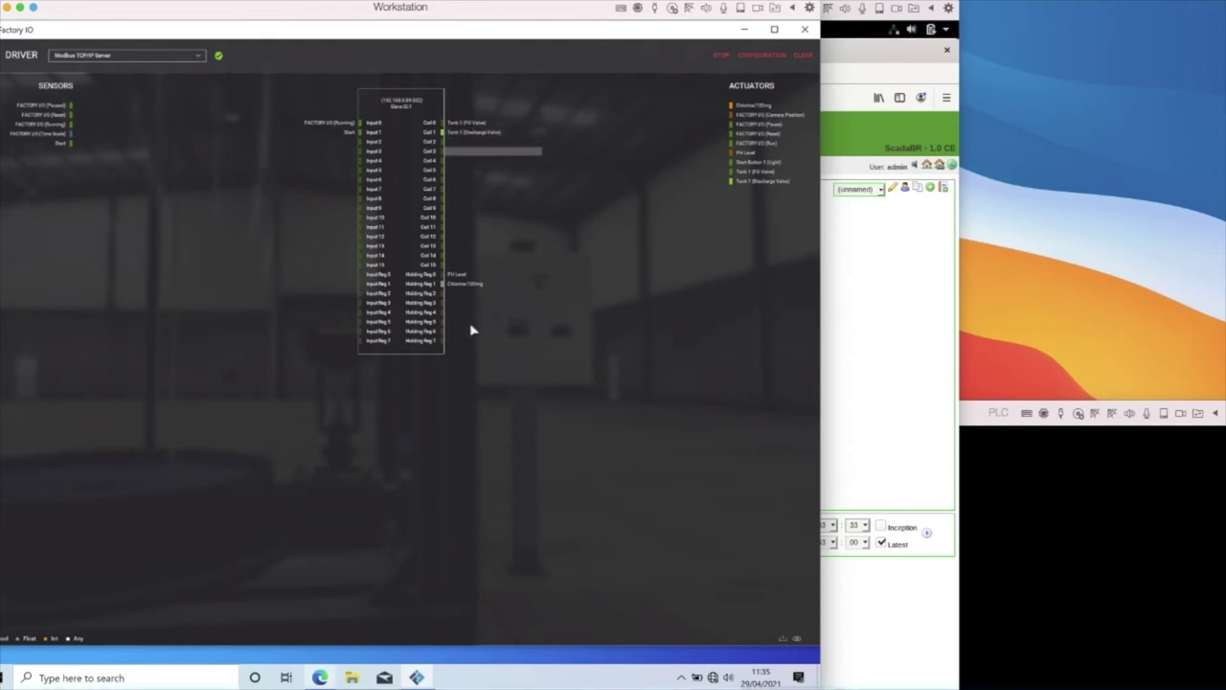
mouse_move(445, 283)
left_mouse_down()
mouse_move(465, 276)
mouse_move(460, 293)
mouse_move(433, 294)
mouse_move(470, 282)
mouse_move(453, 284)
left_mouse_up()
left_click_drag(520, 312, 532, 314)
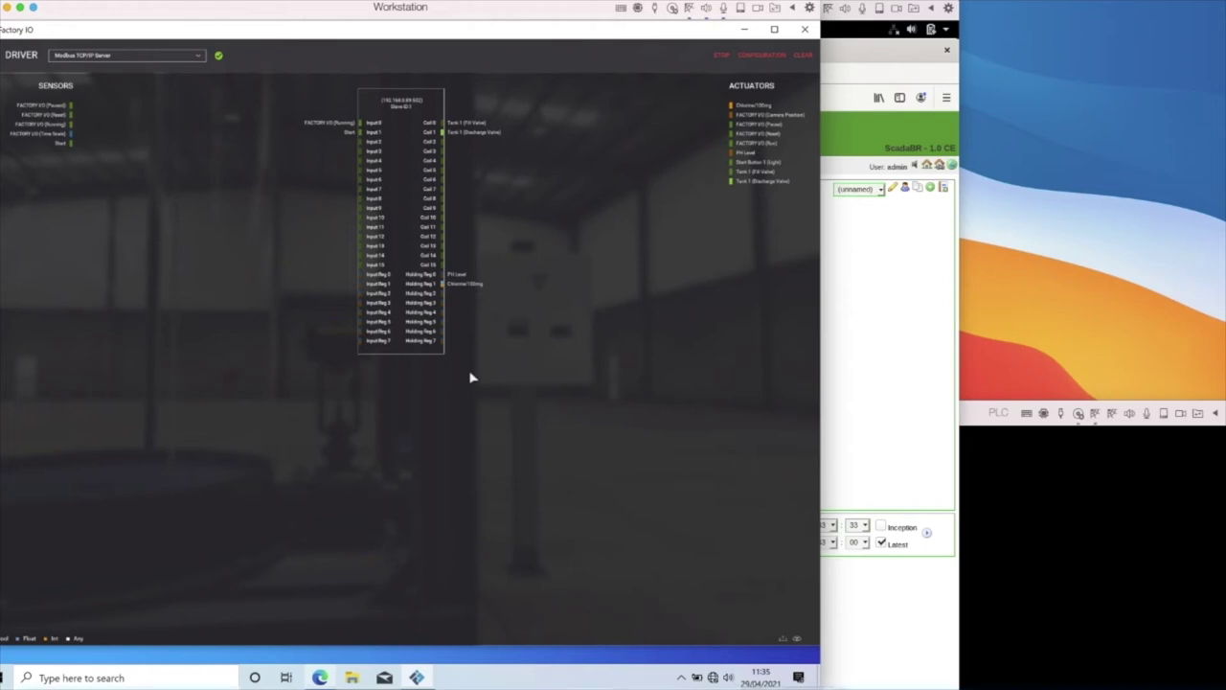
Bring the ScadaBR window forward and move it to the right of Factory IO
left_click(867, 320)
key("ctrl+a")
left_click_drag(380, 20, 672, 19)
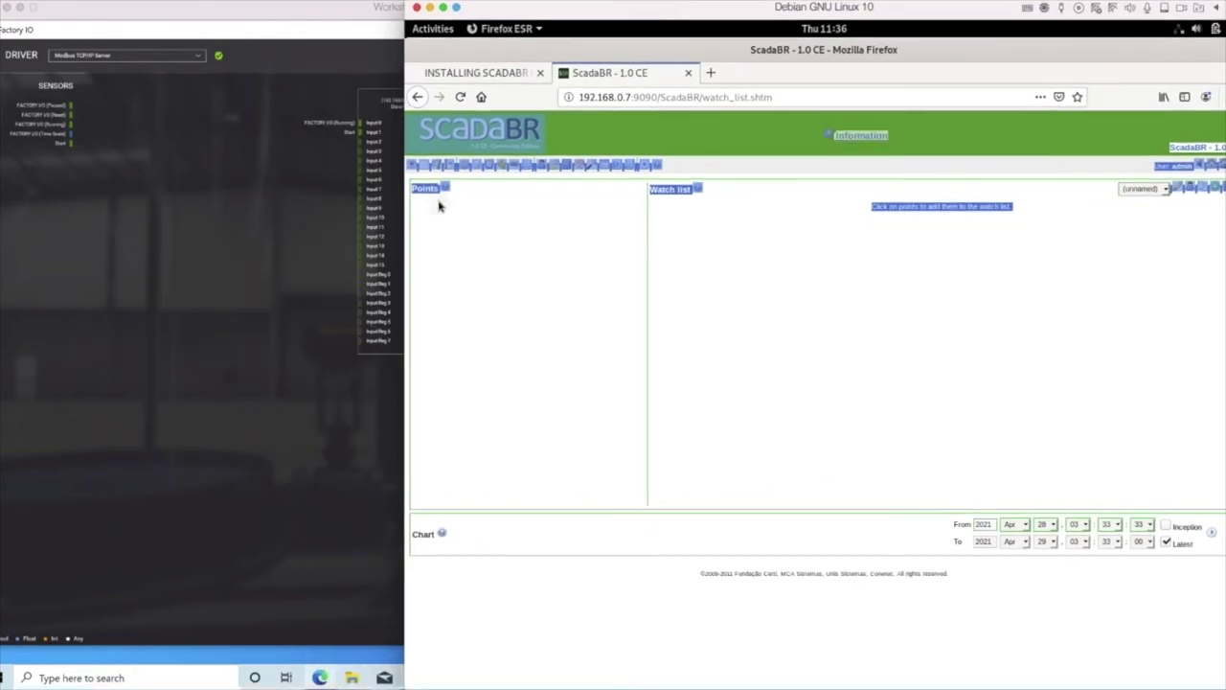
Narrow ScadaBR beside Factory IO and add a new Modbus IP data source
left_click_drag(402, 251, 591, 240)
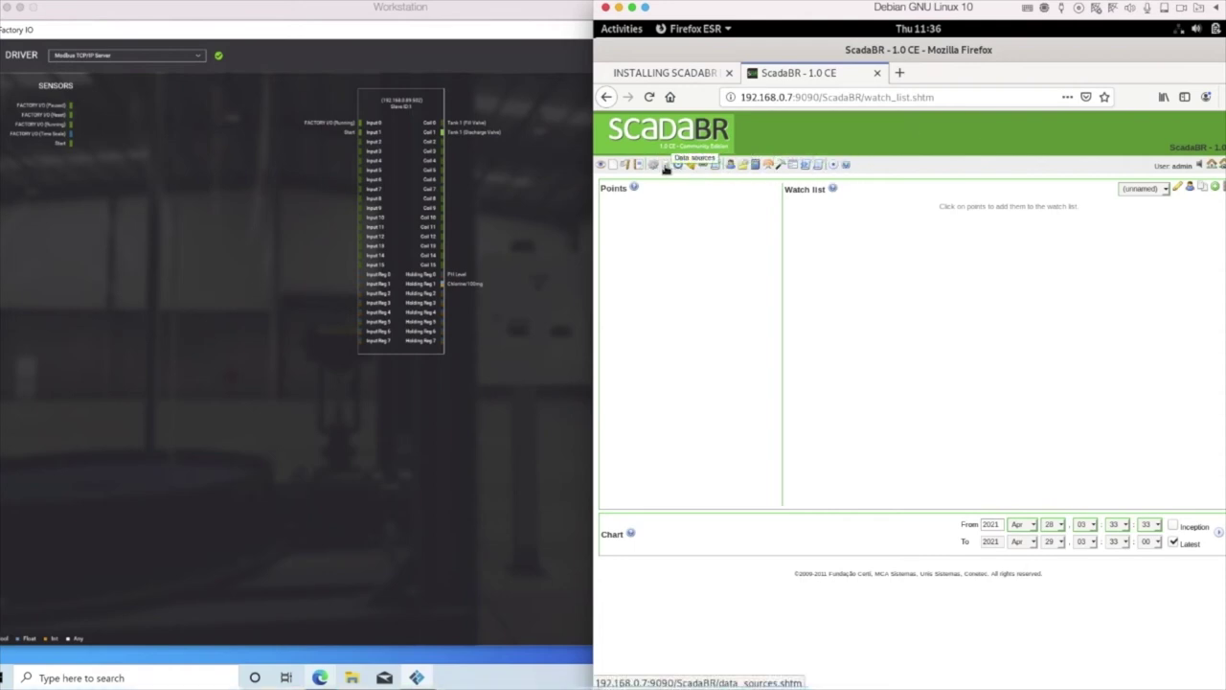
left_click(666, 165)
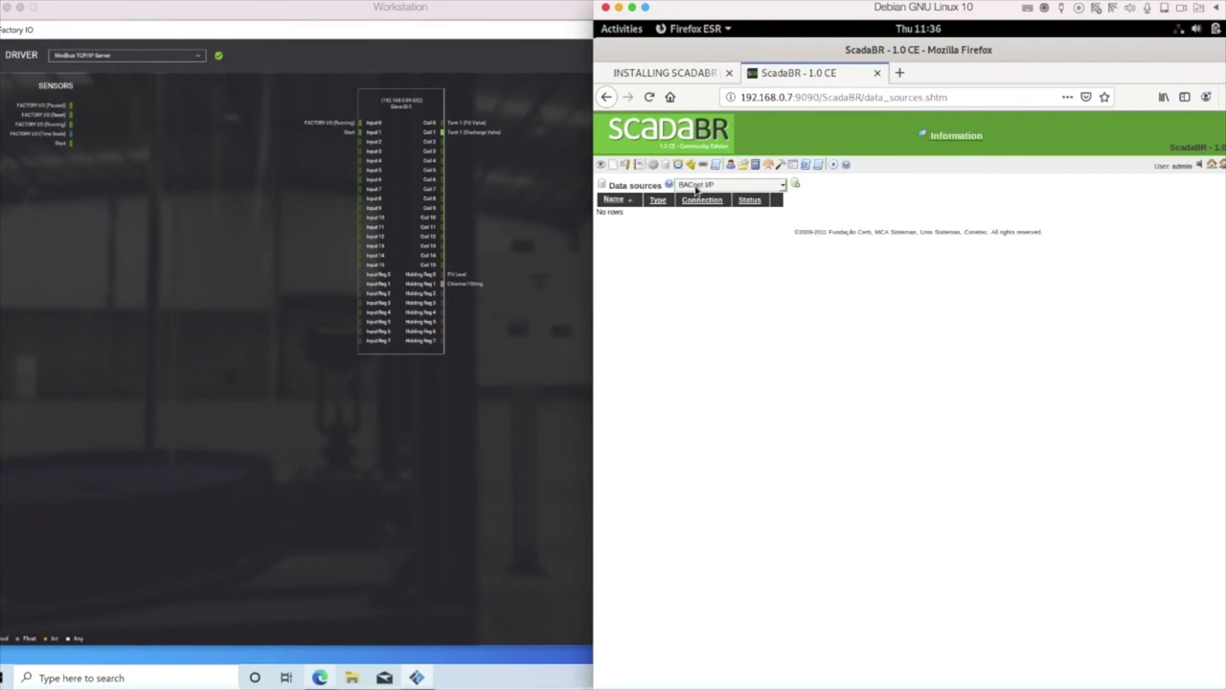
left_click(695, 186)
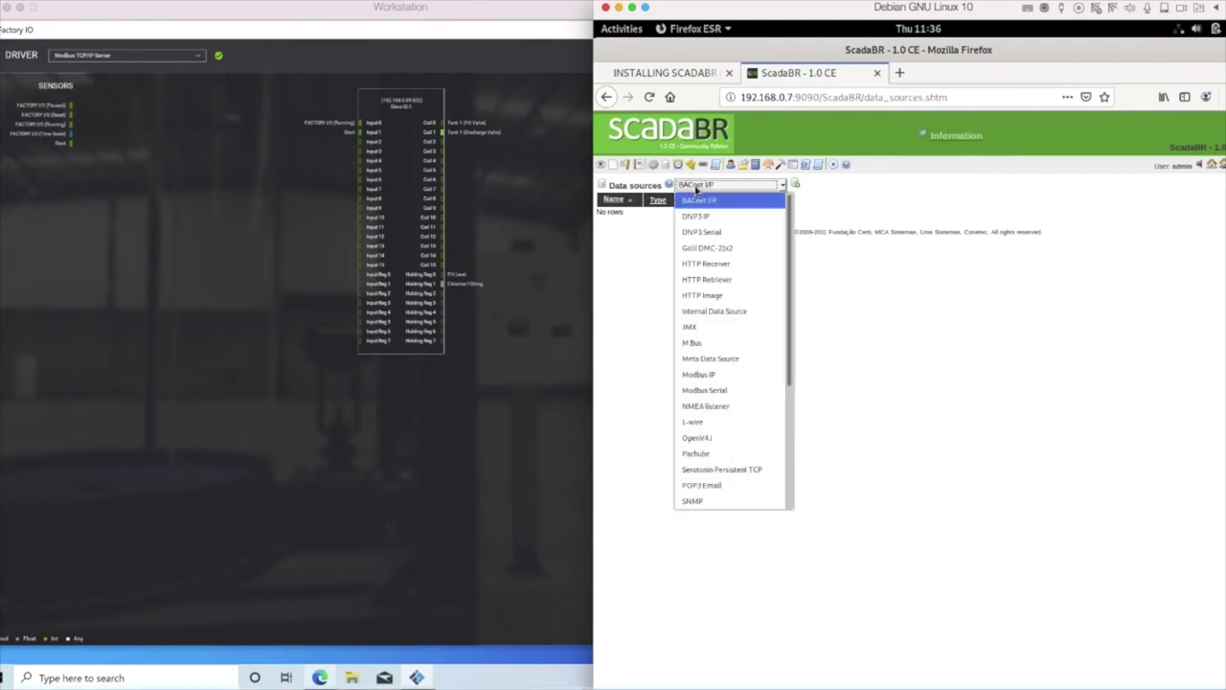
left_click(732, 377)
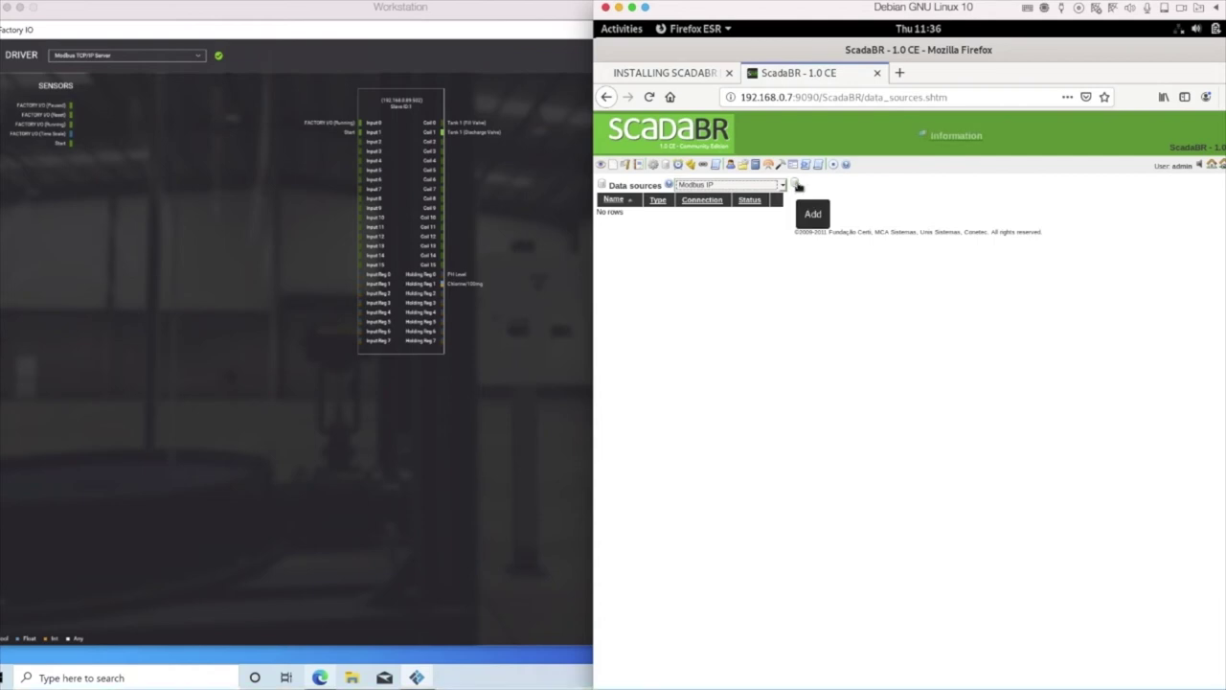
left_click(795, 186)
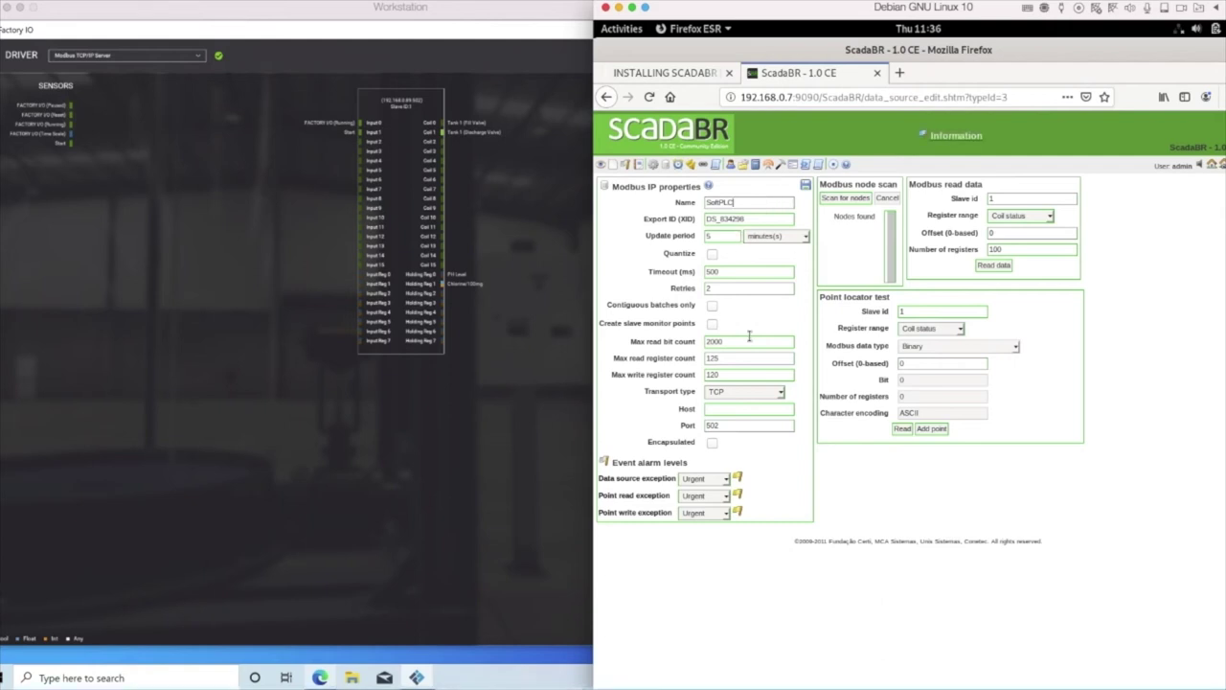
Set transport to TCP with keep-alive and host 192.168.0.89, per Factory IO's driver configuration
left_click(745, 392)
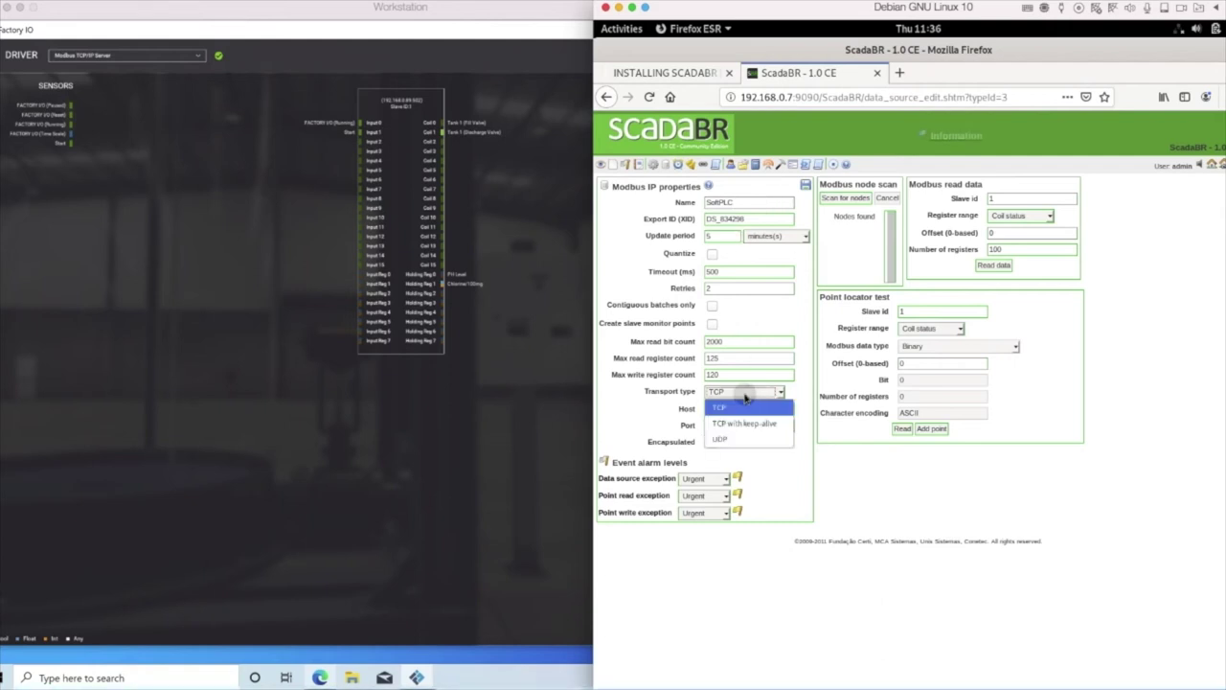
left_click(740, 426)
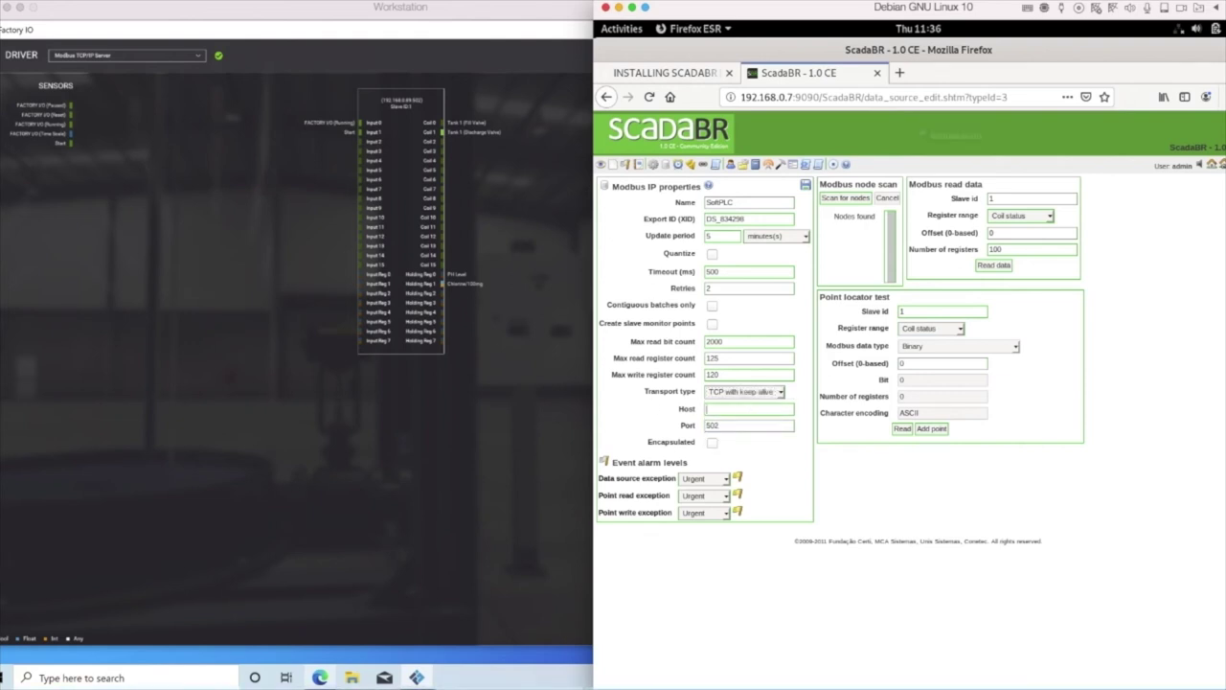
left_click(270, 157)
left_click(758, 58)
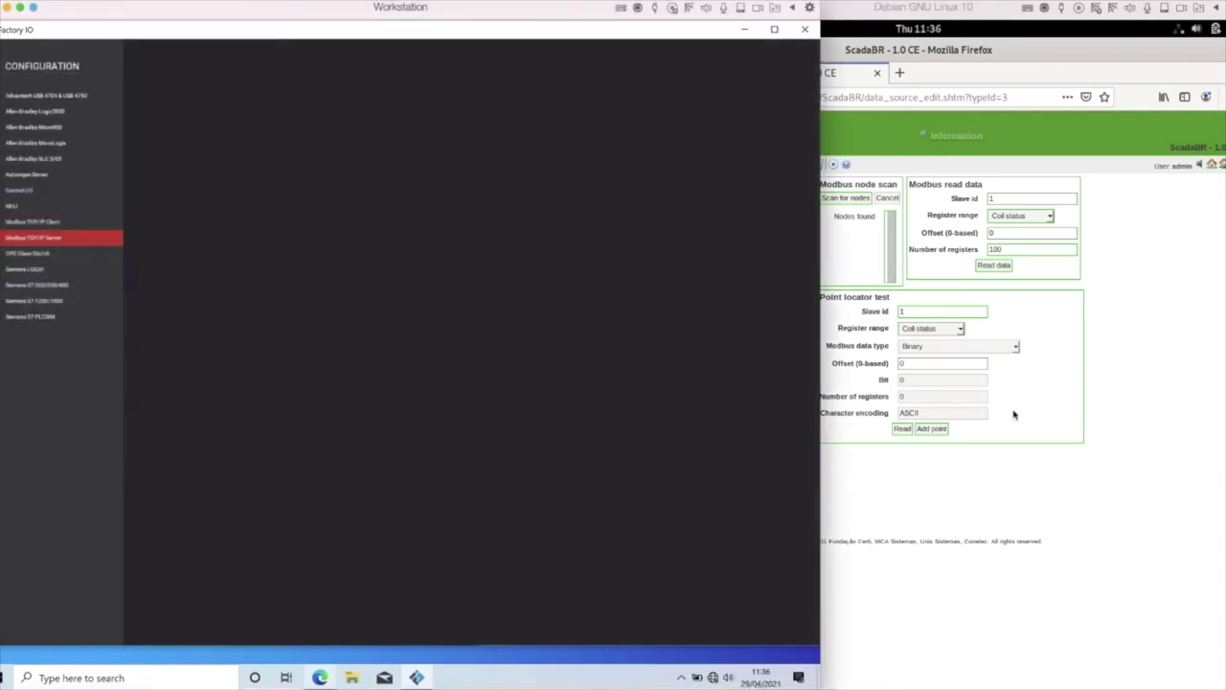
left_click(1070, 484)
left_click(743, 409)
type("192.168")
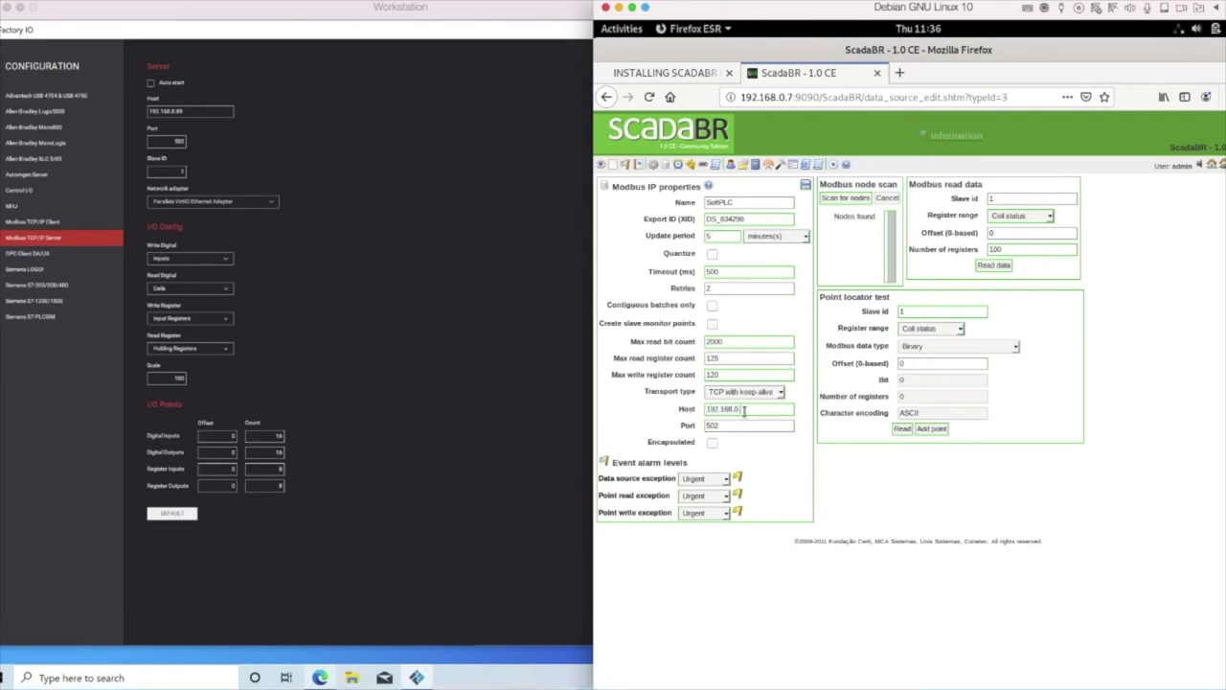
type(".0.89")
left_click(3, 75)
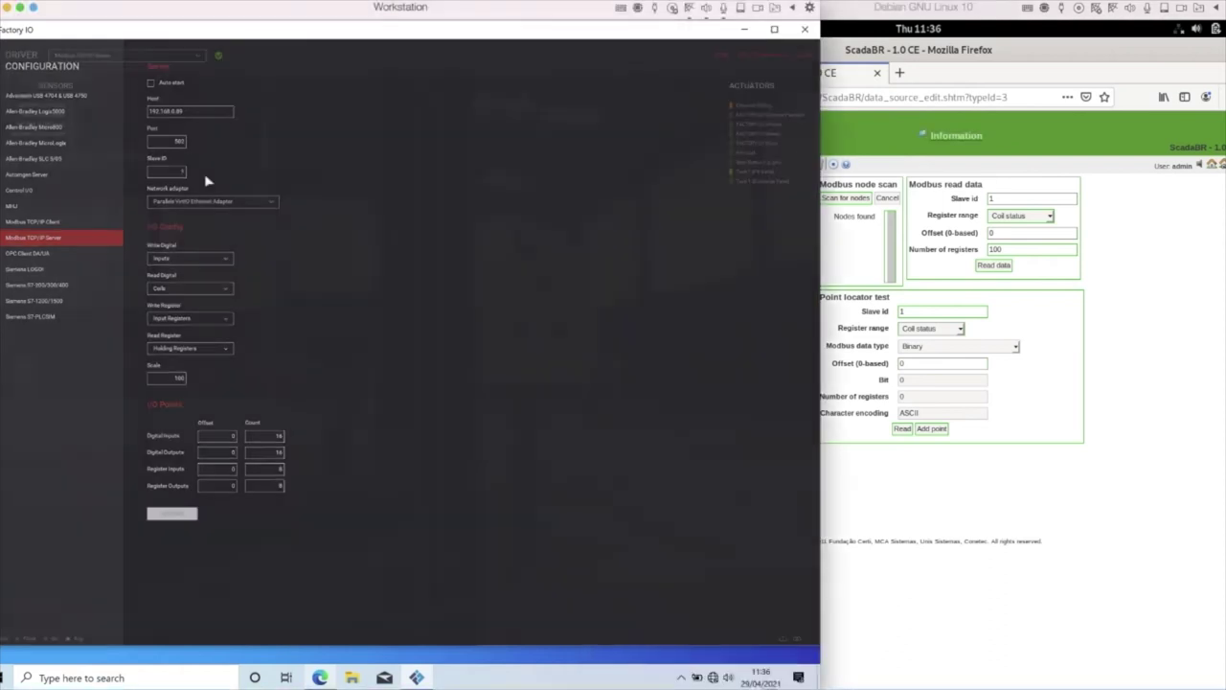
key("Escape")
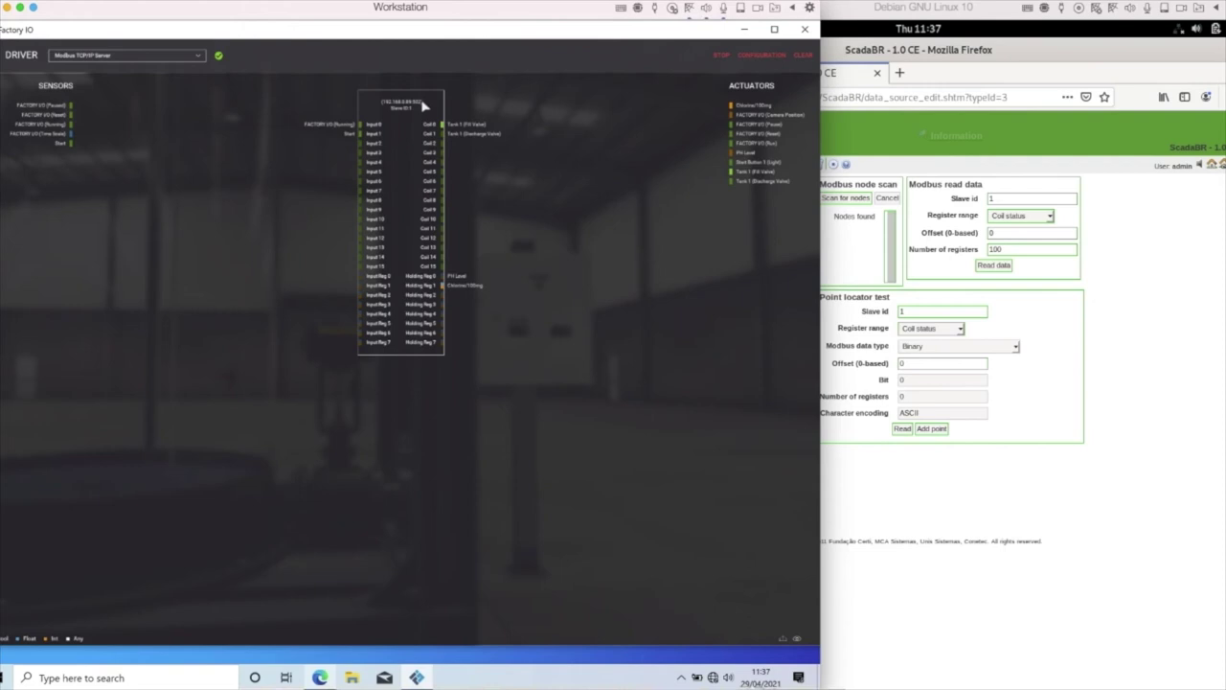
Save the SoftPLC data source, then start the Factory IO tank simulation running
left_click(1032, 496)
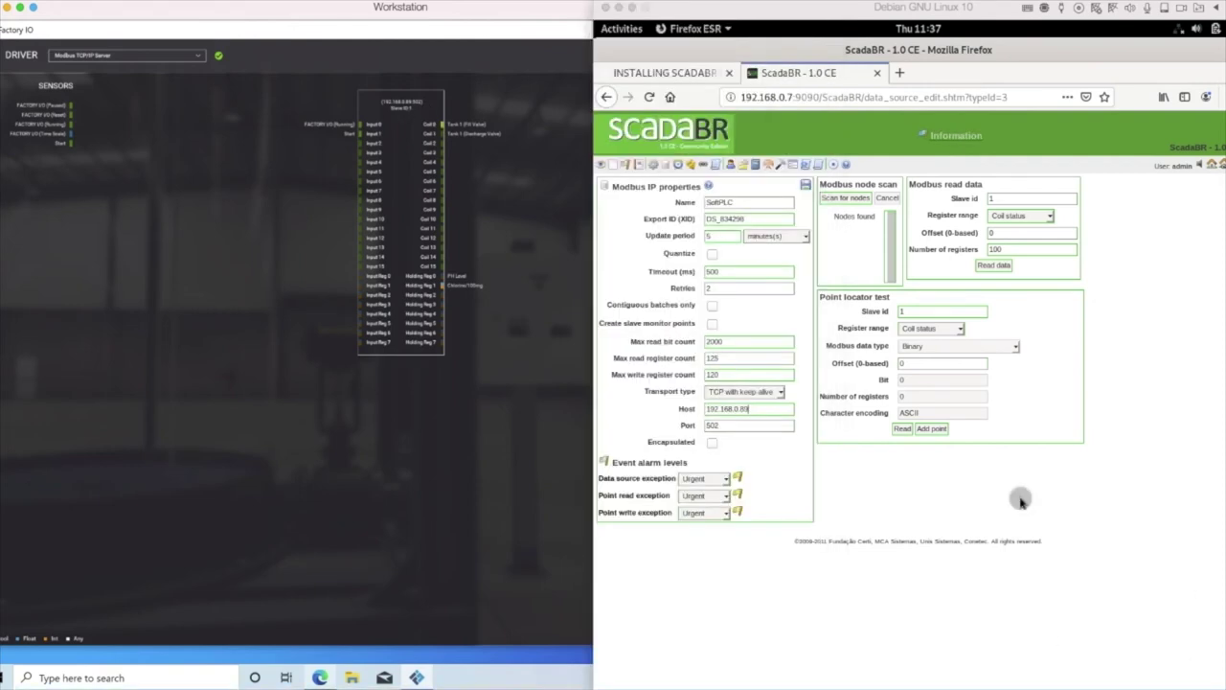
left_click(805, 187)
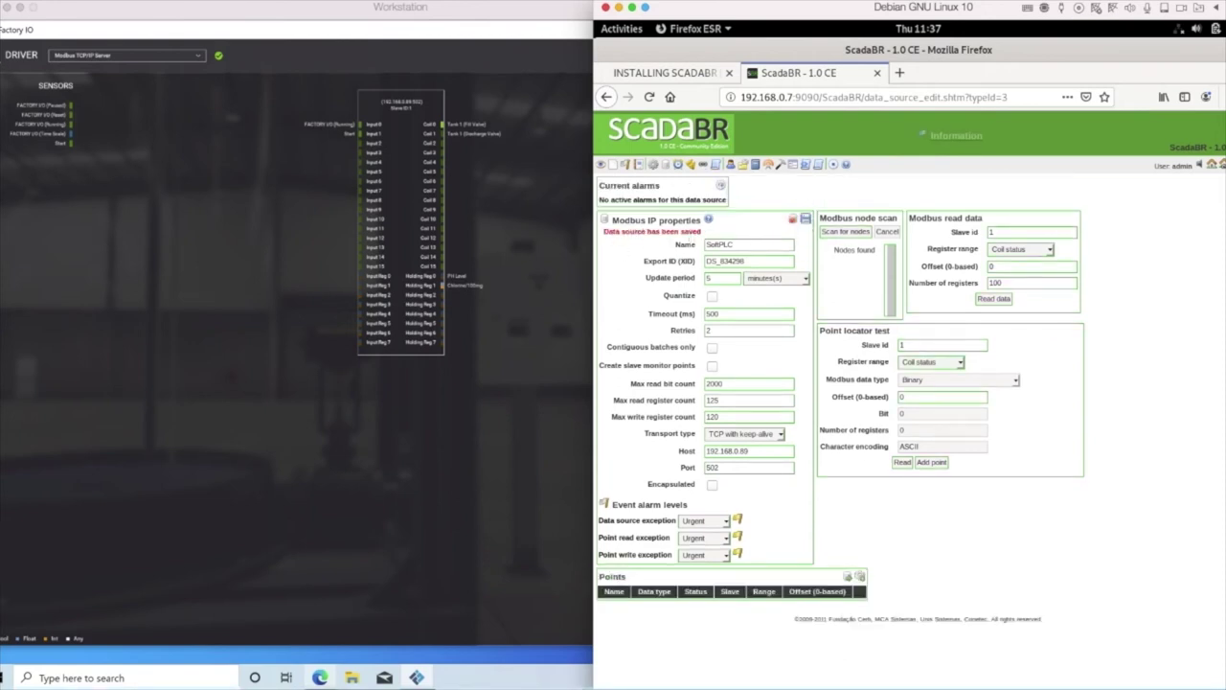
left_click(6, 67)
key("Escape")
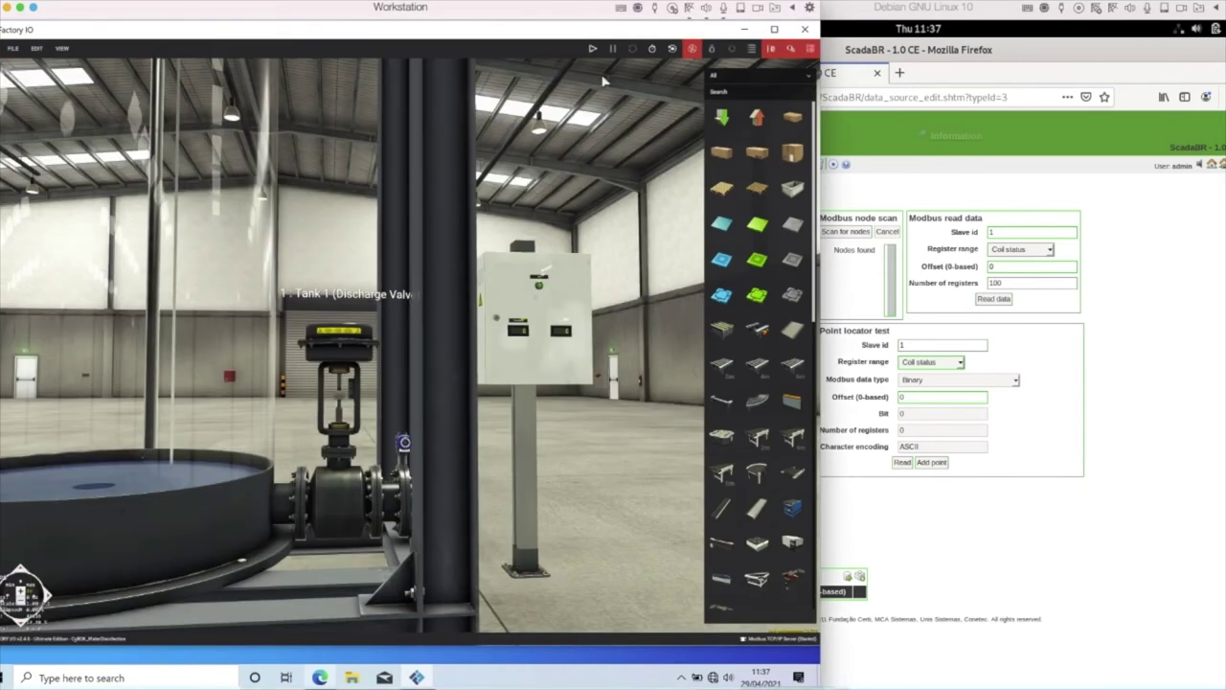
left_click(593, 50)
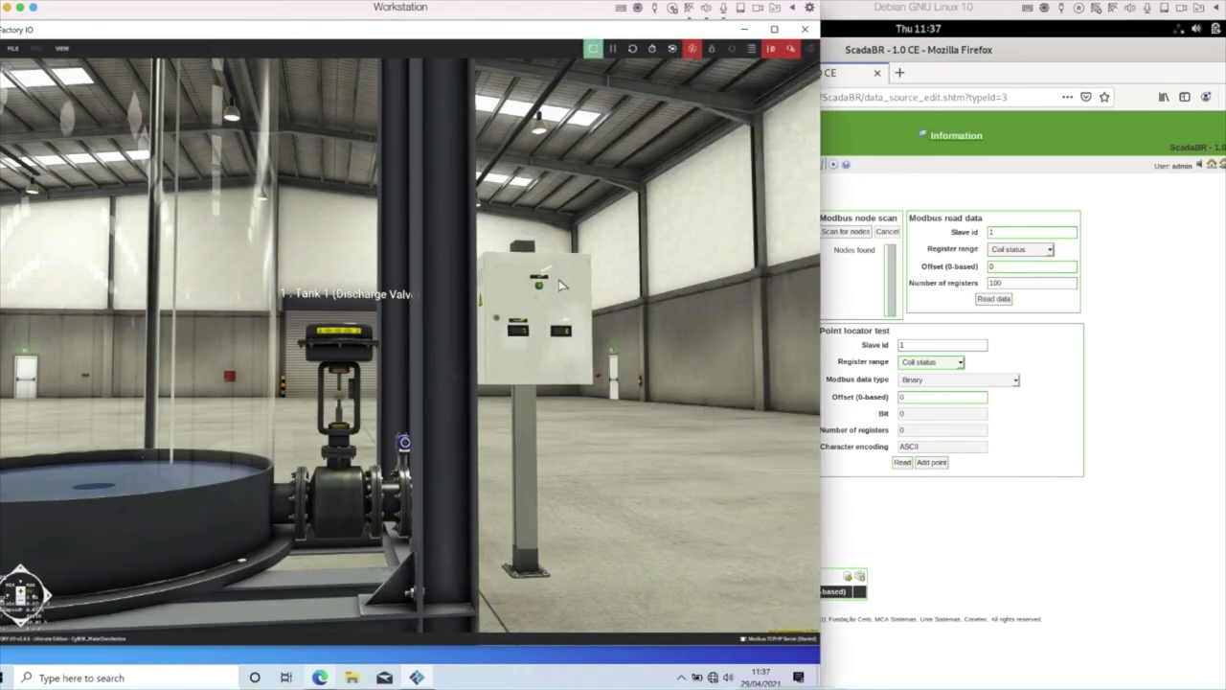
left_click_drag(623, 383, 624, 428)
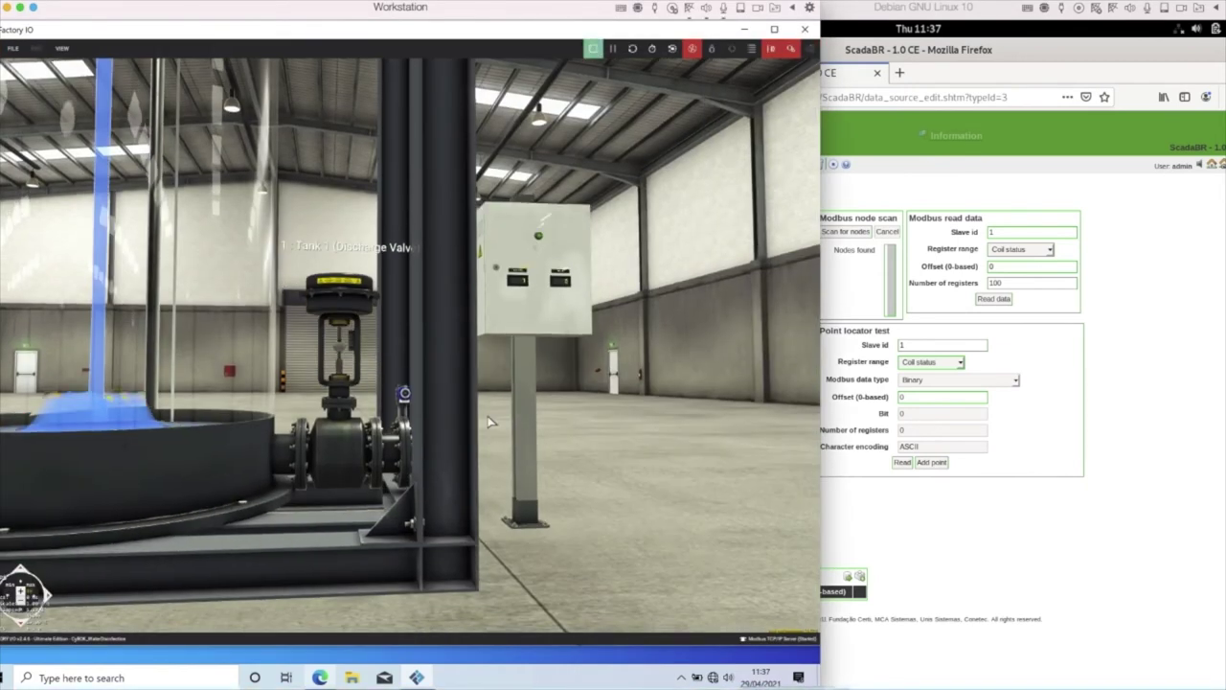
left_click(1117, 283)
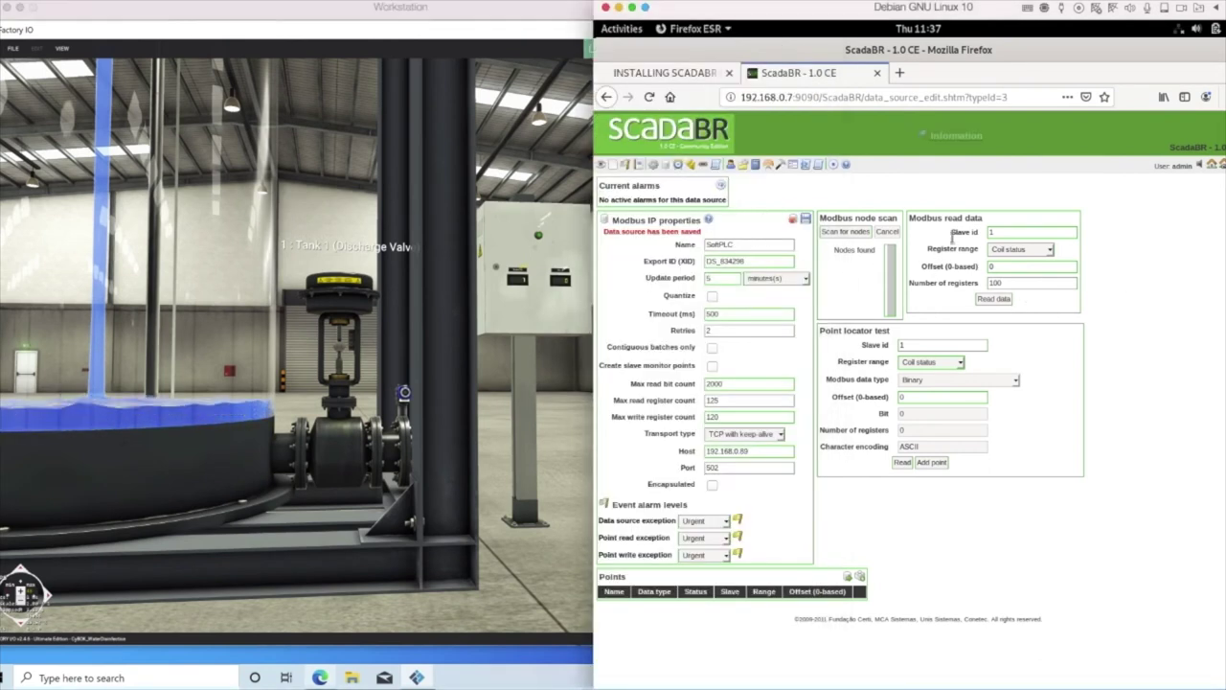
Read 100 coils from slave 1, showing coil 0 true and the rest false
left_click(999, 302)
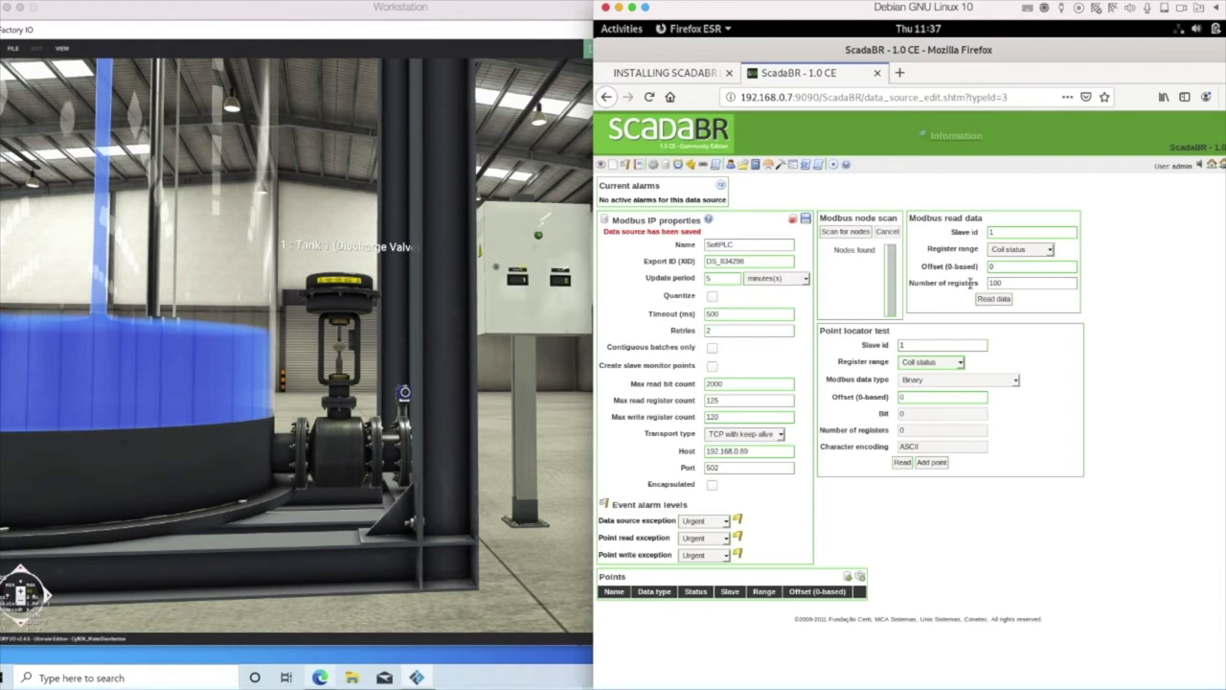
double_click(1001, 283)
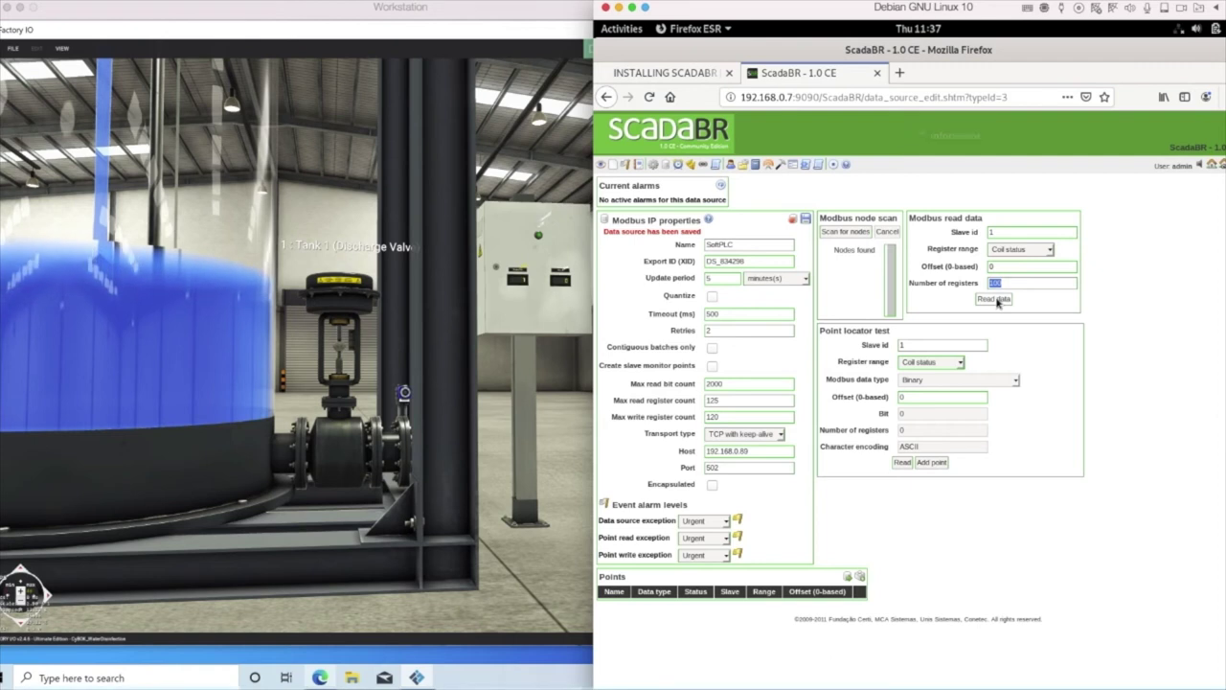
left_click(994, 298)
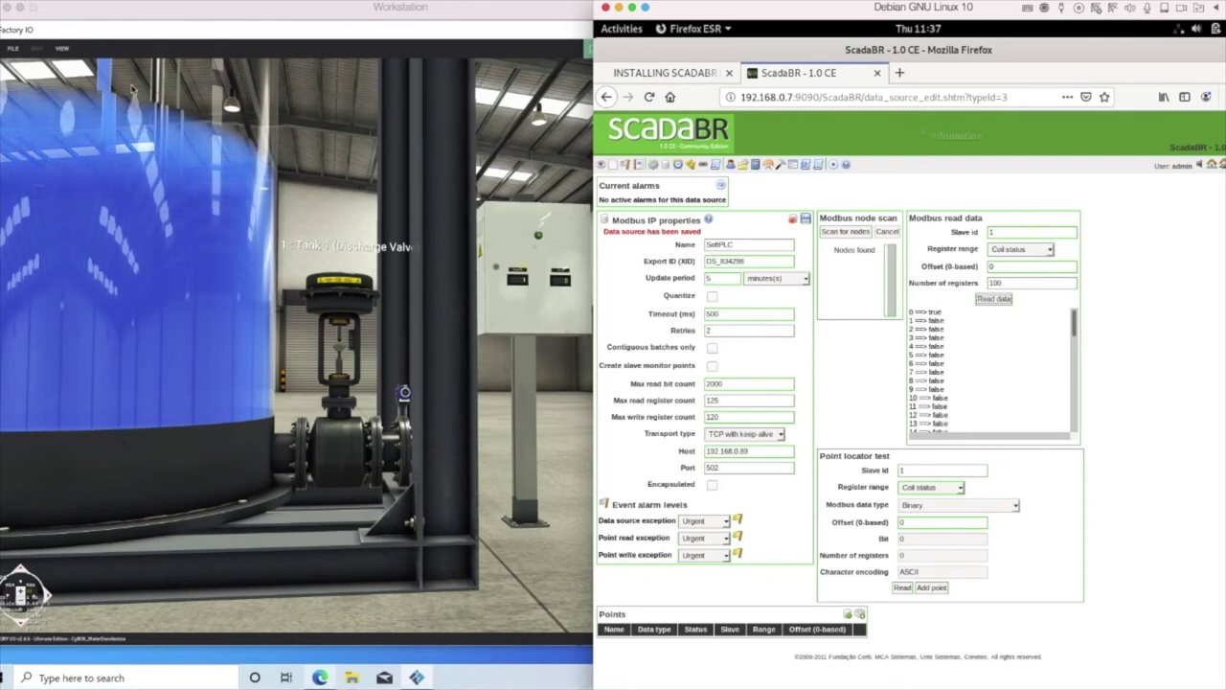
Compare against the Modbus driver mapping in Factory IO's Drivers view
left_click(182, 35)
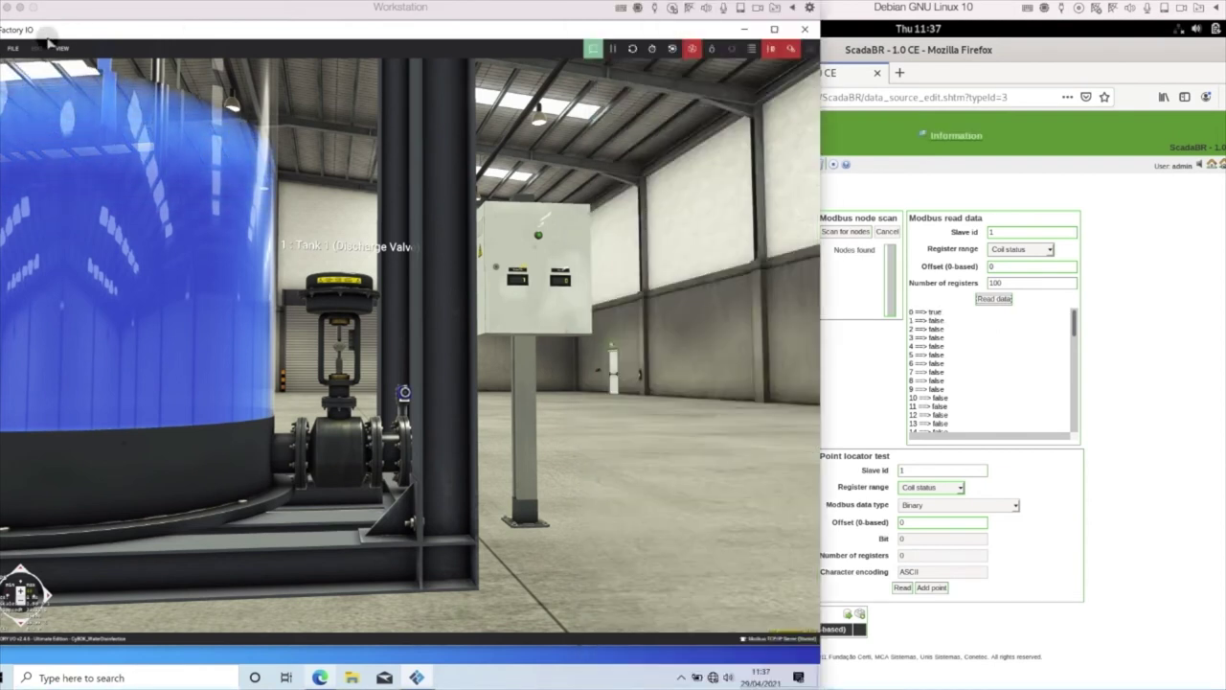
left_click(12, 48)
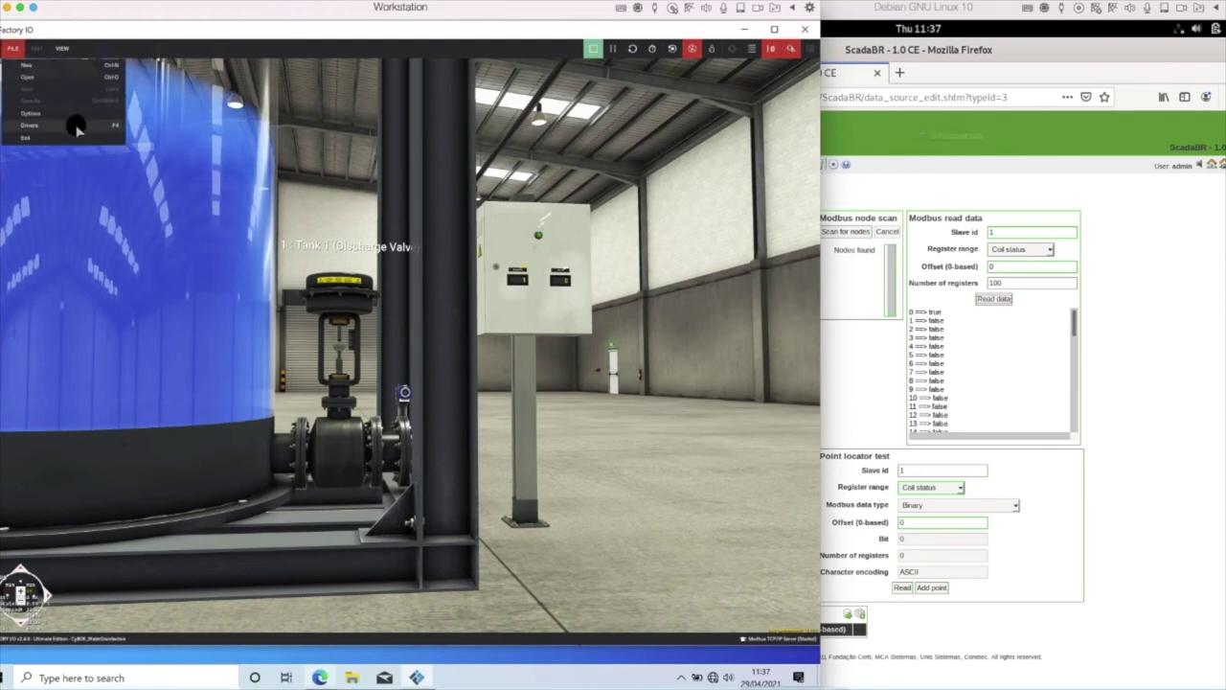
left_click(84, 126)
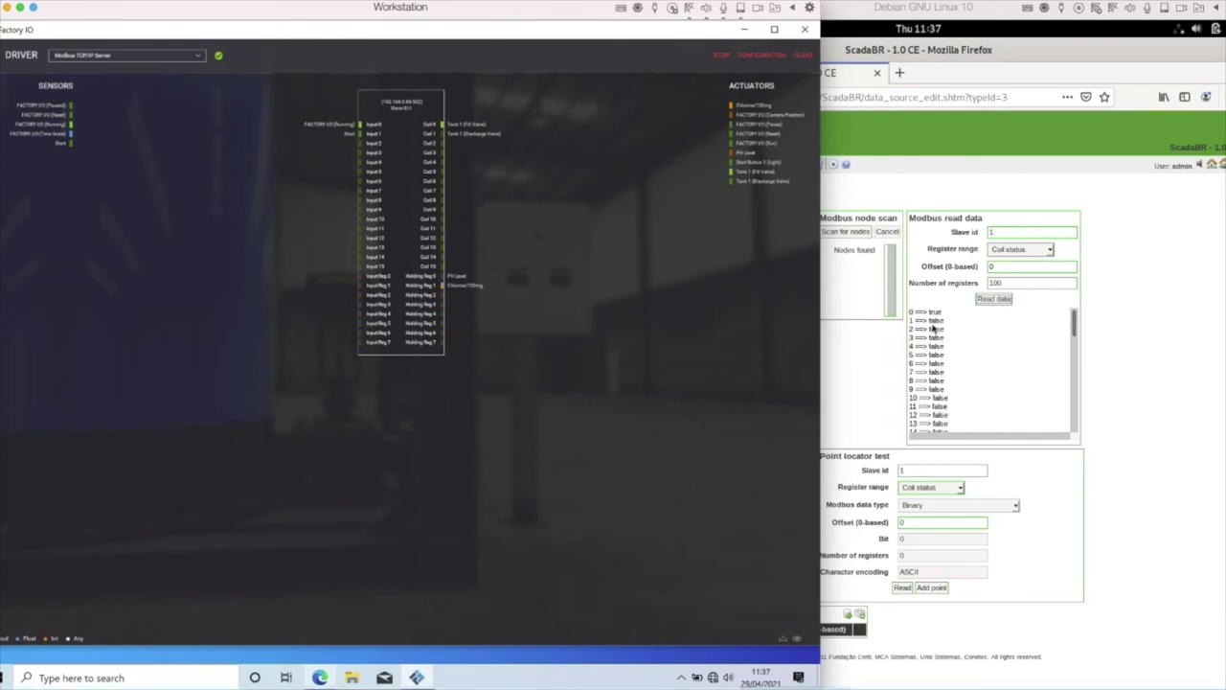
left_click(1124, 336)
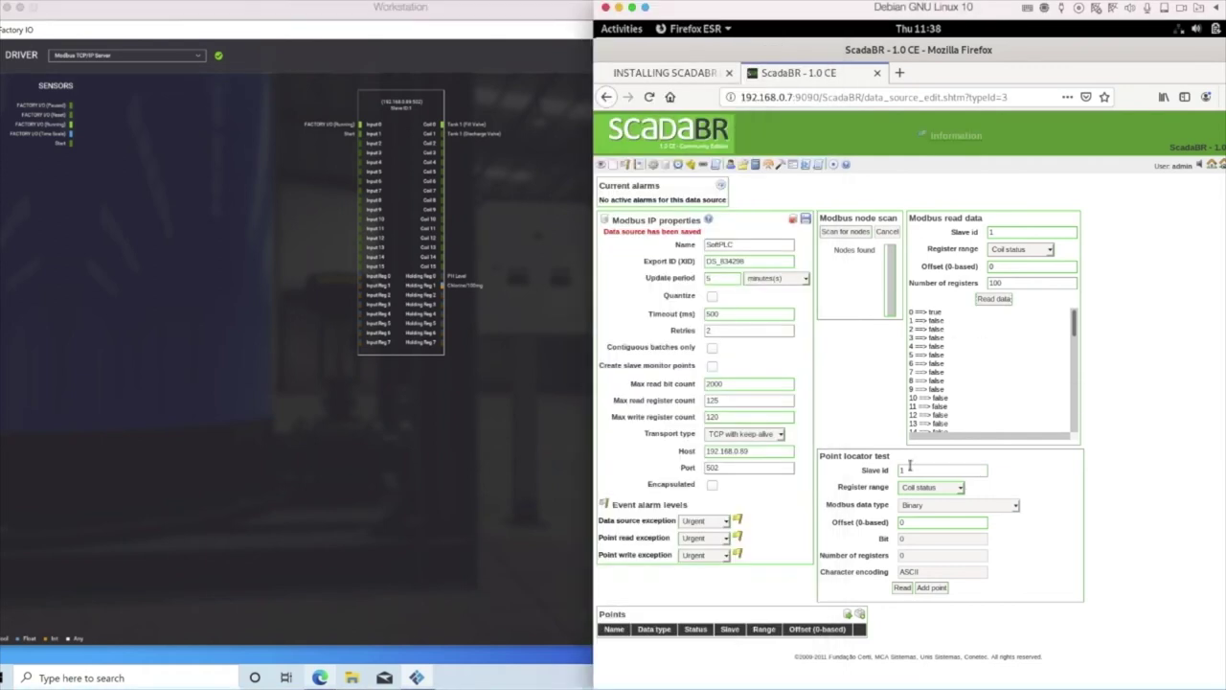
Test-read coil offset 0 and save it as the Binary point Fill Valve
left_click(901, 588)
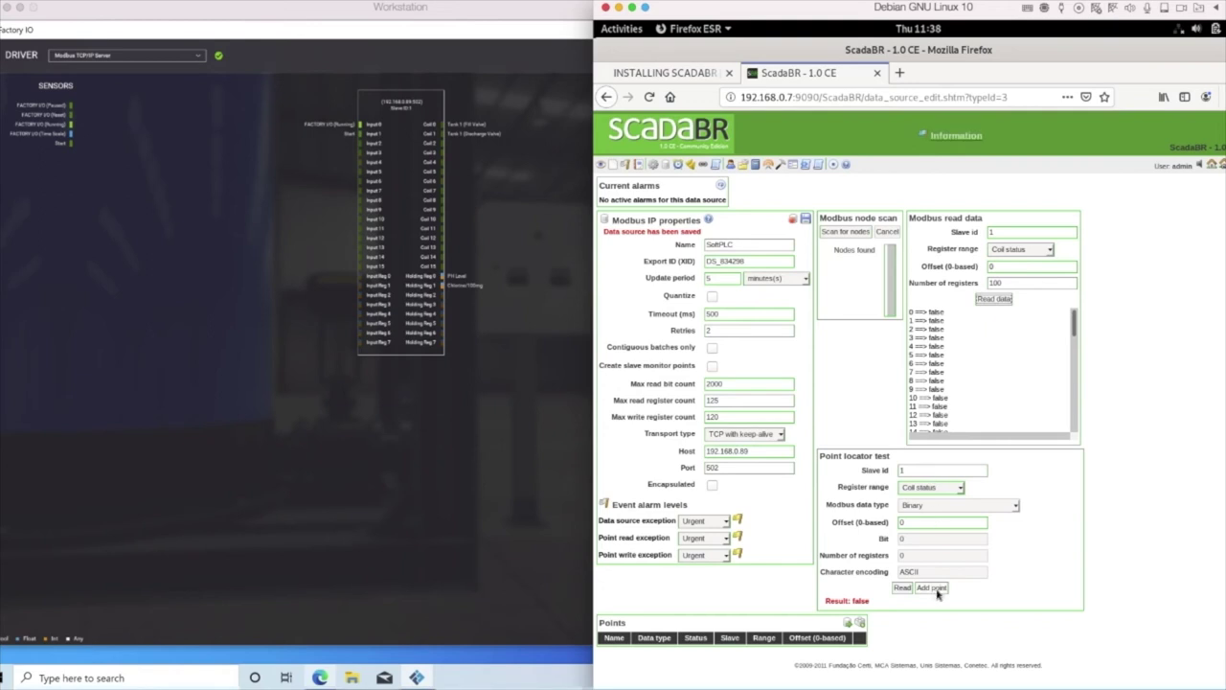
left_click(934, 588)
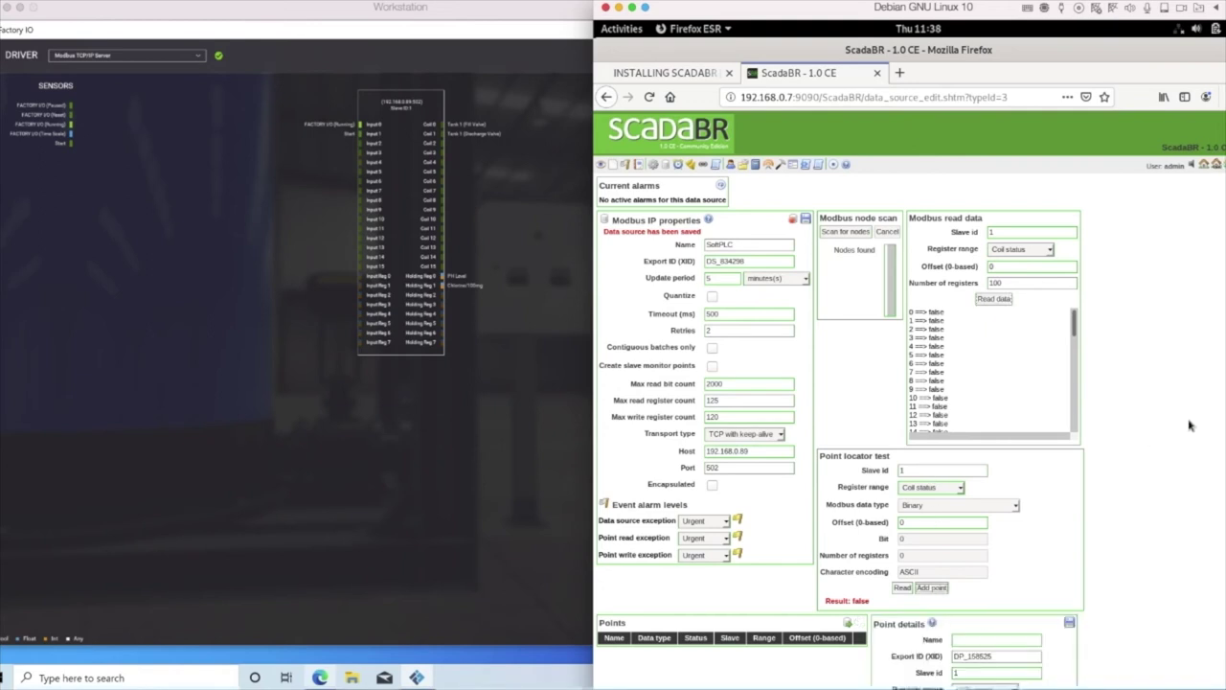
scroll(1188, 426, "down", 2)
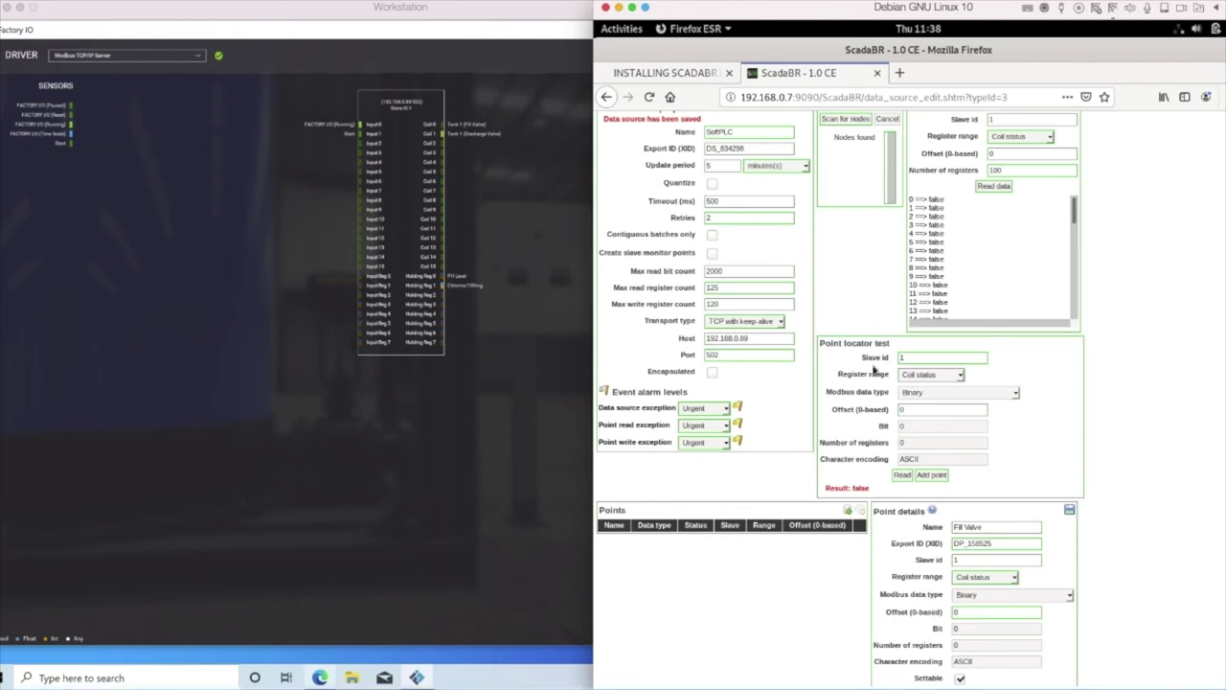
left_click(1069, 510)
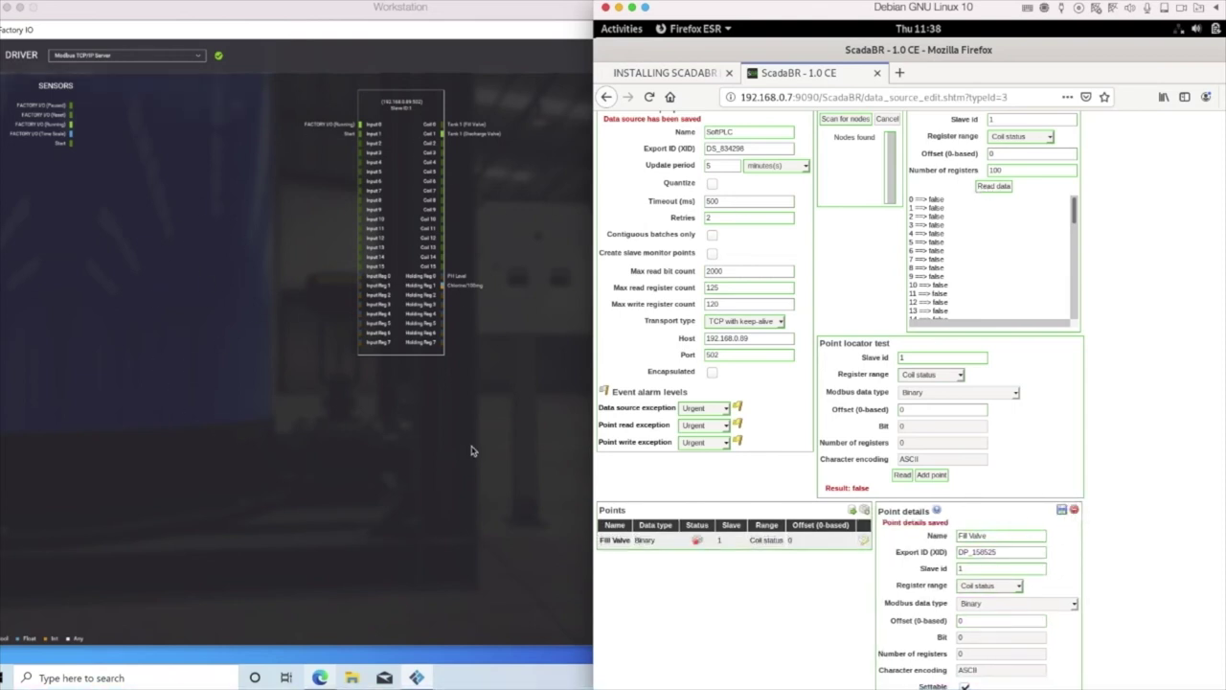
Test-read coil offset 1 and save it as a Binary point named 'discharge valuve'
left_click(1008, 188)
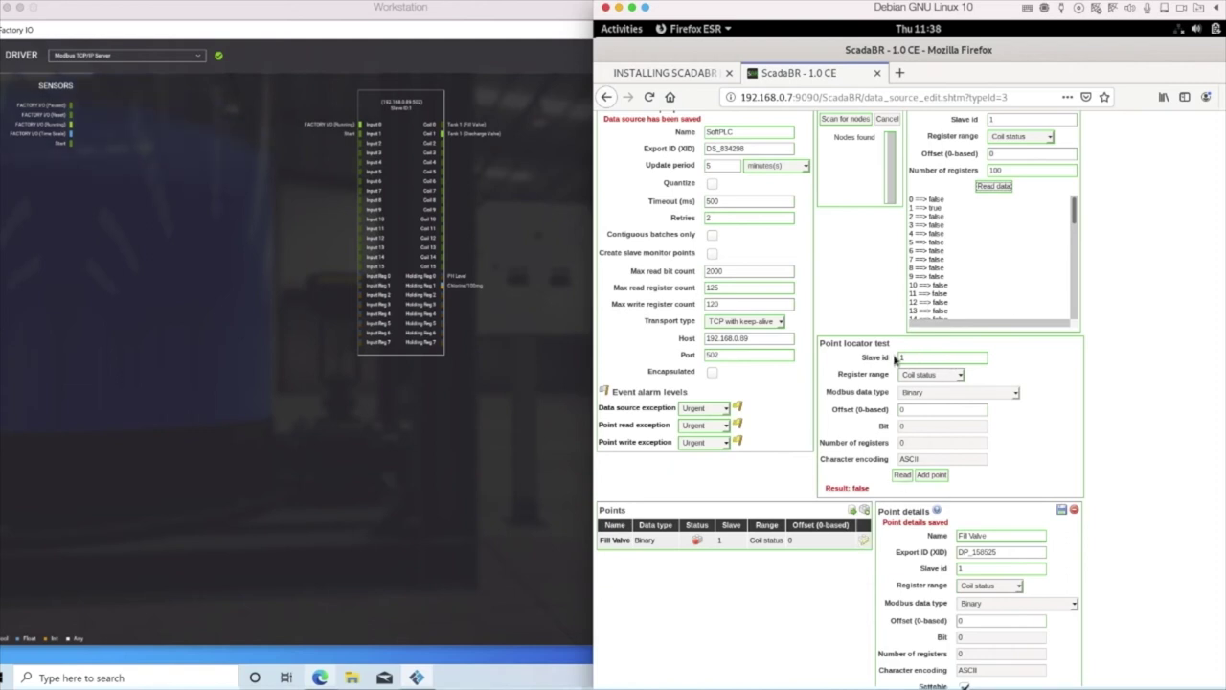
left_click(921, 410)
type("1")
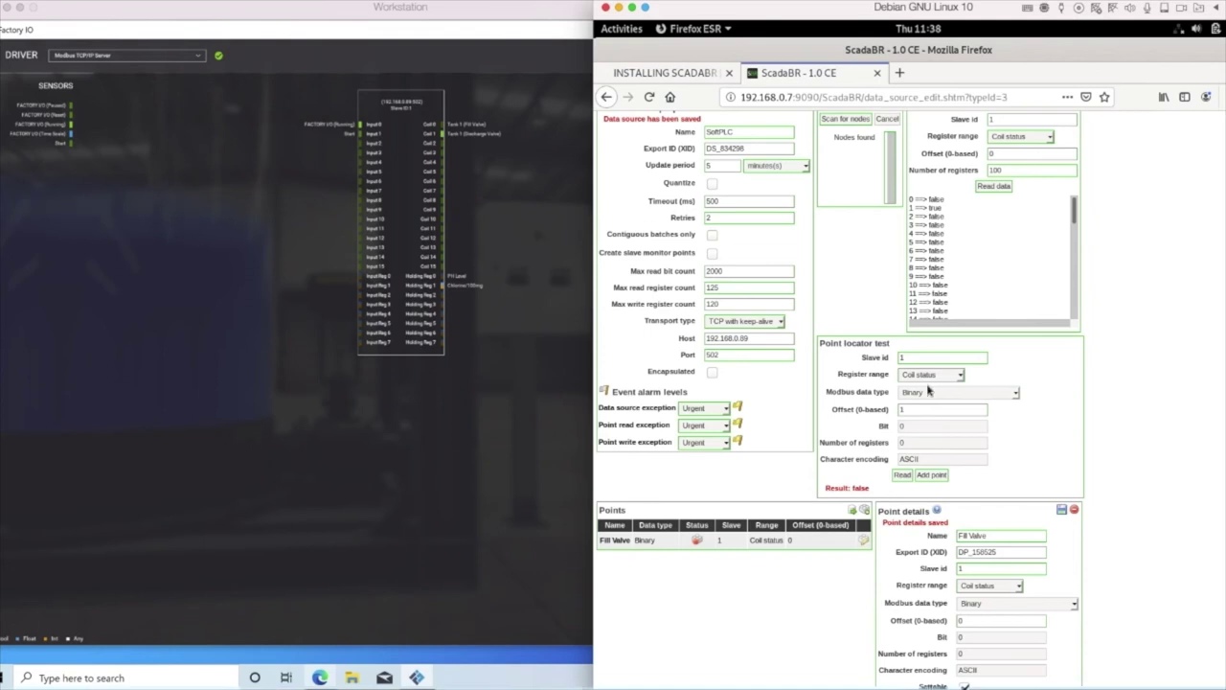
left_click(902, 475)
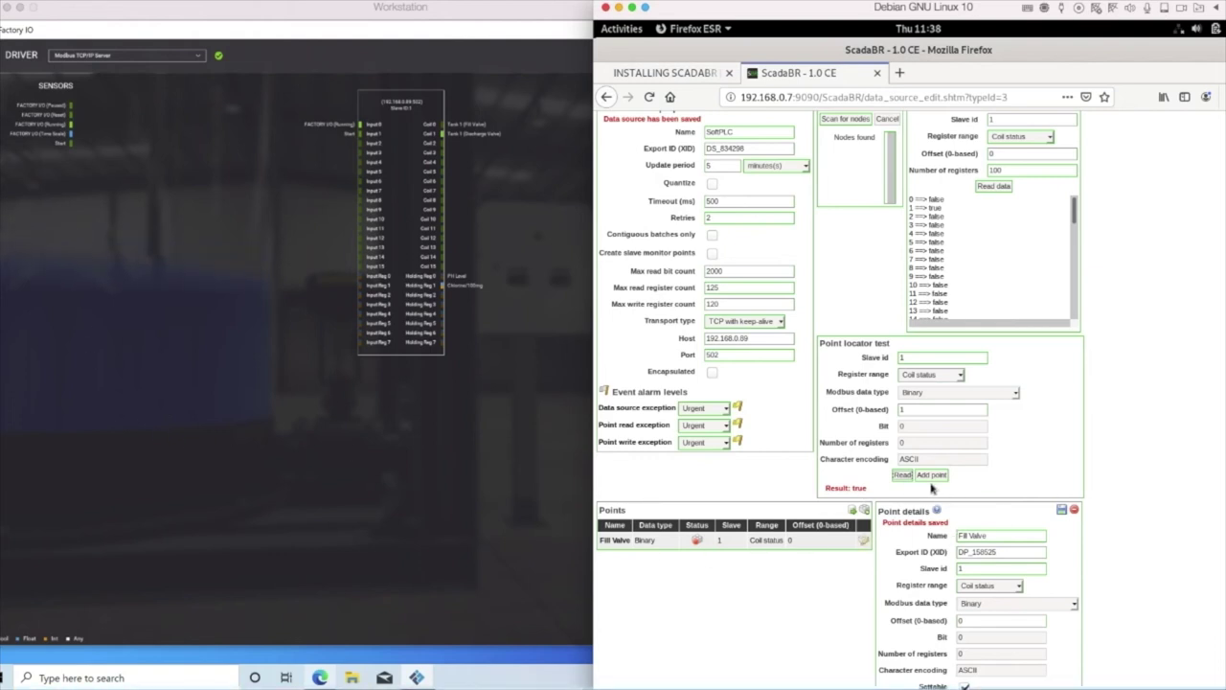
left_click(931, 475)
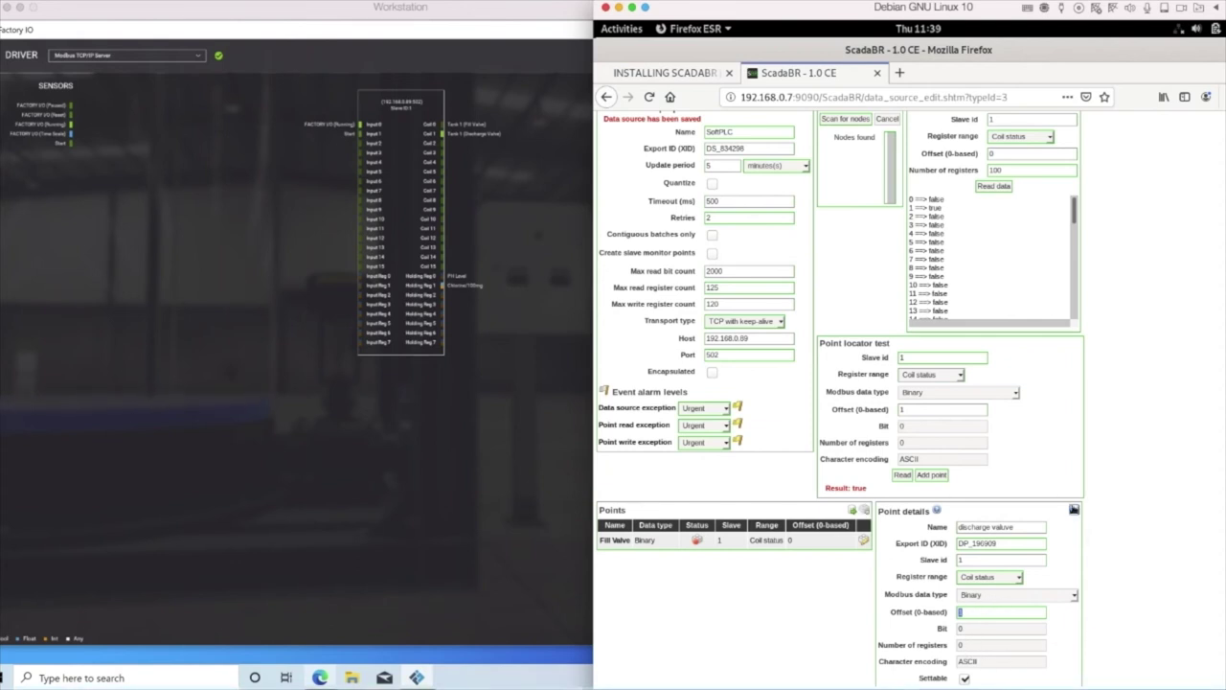
left_click(1075, 511)
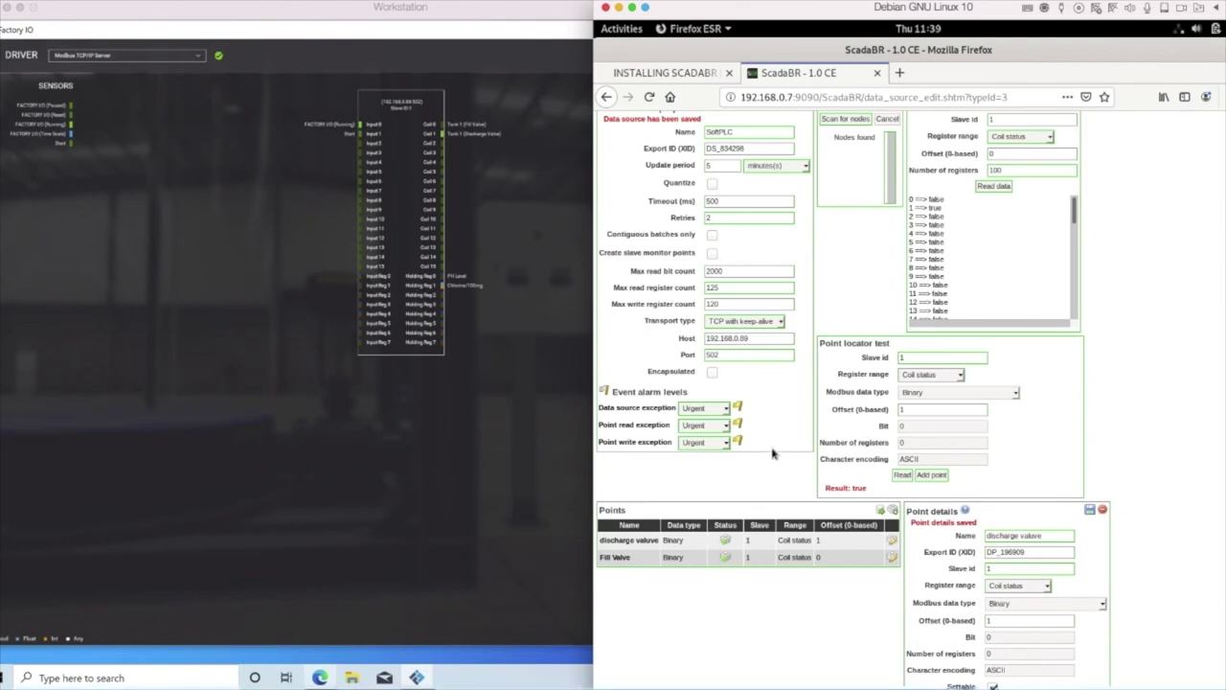
scroll(774, 454, "up", 3)
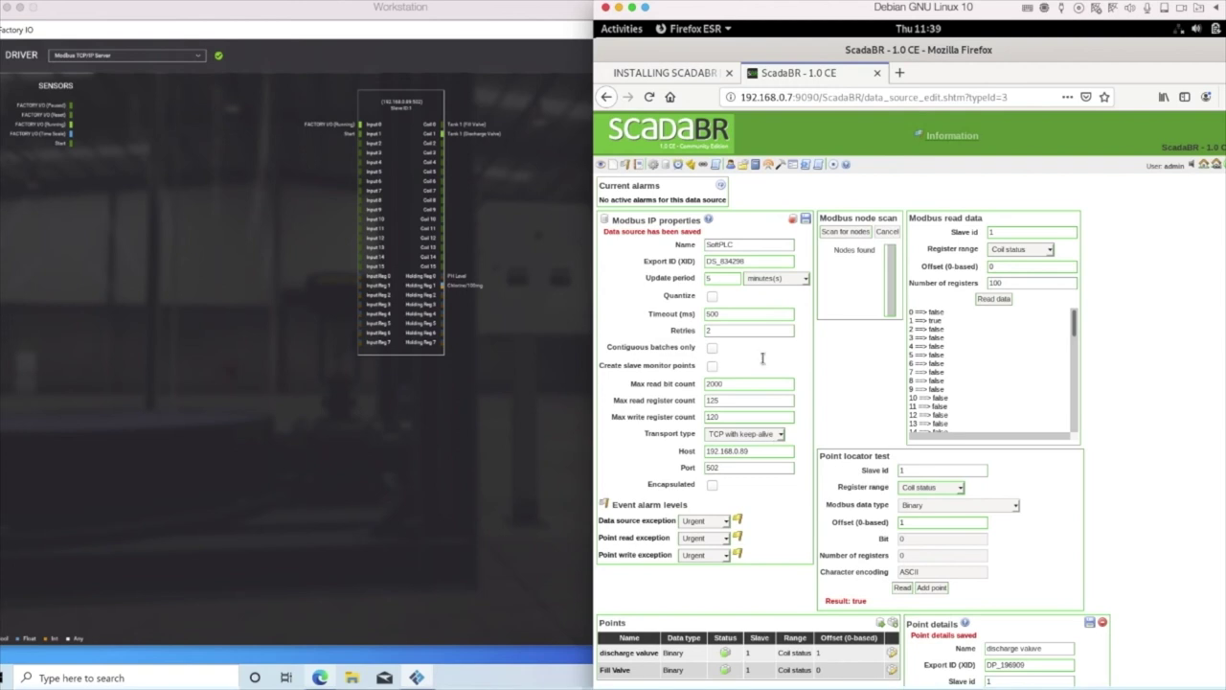
Enable the SoftPLC data source from the Data sources list
left_click(793, 221)
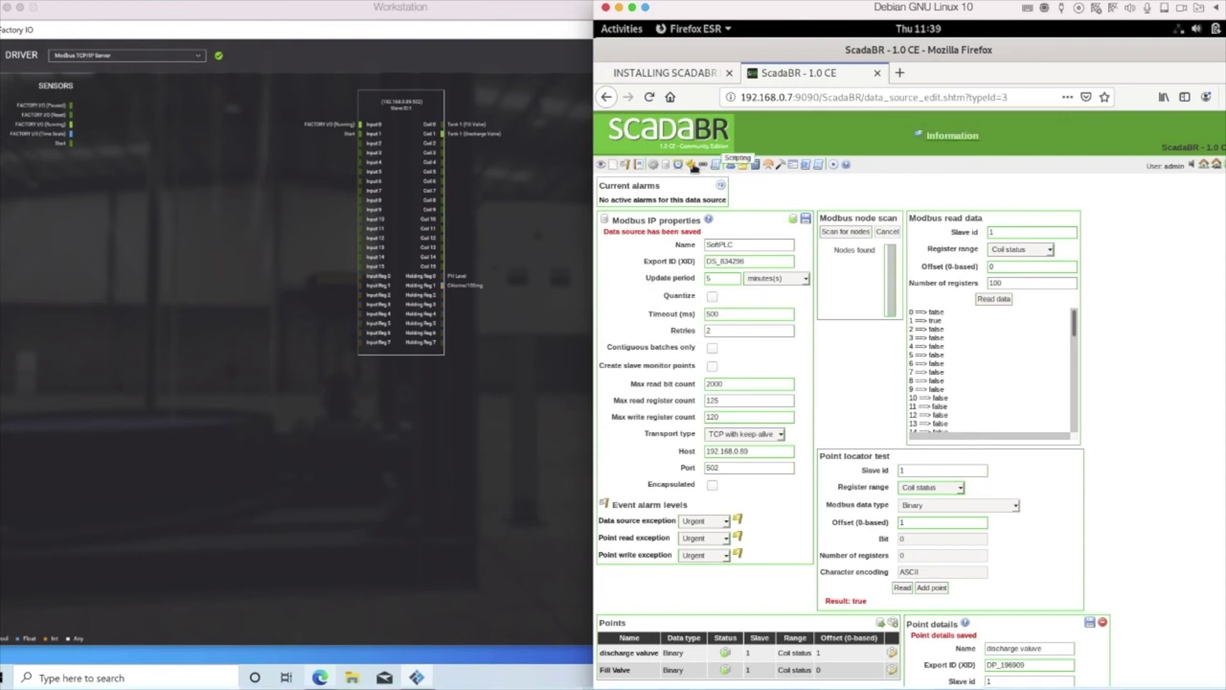
left_click(665, 166)
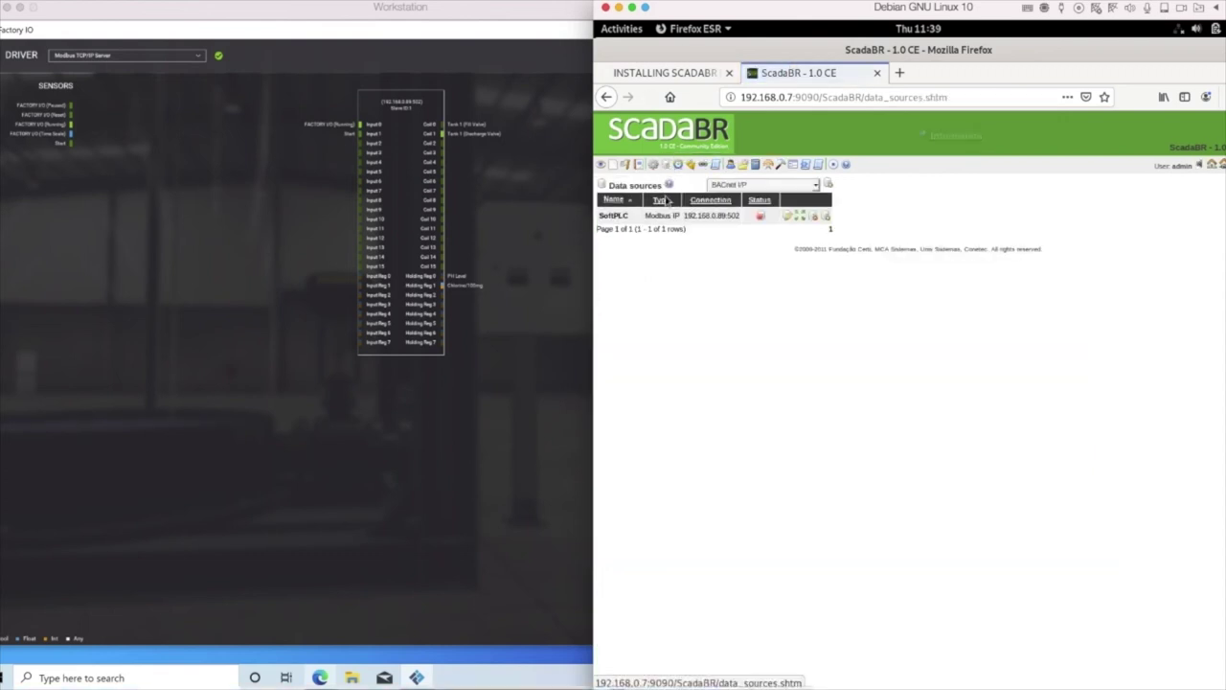
left_click(761, 217)
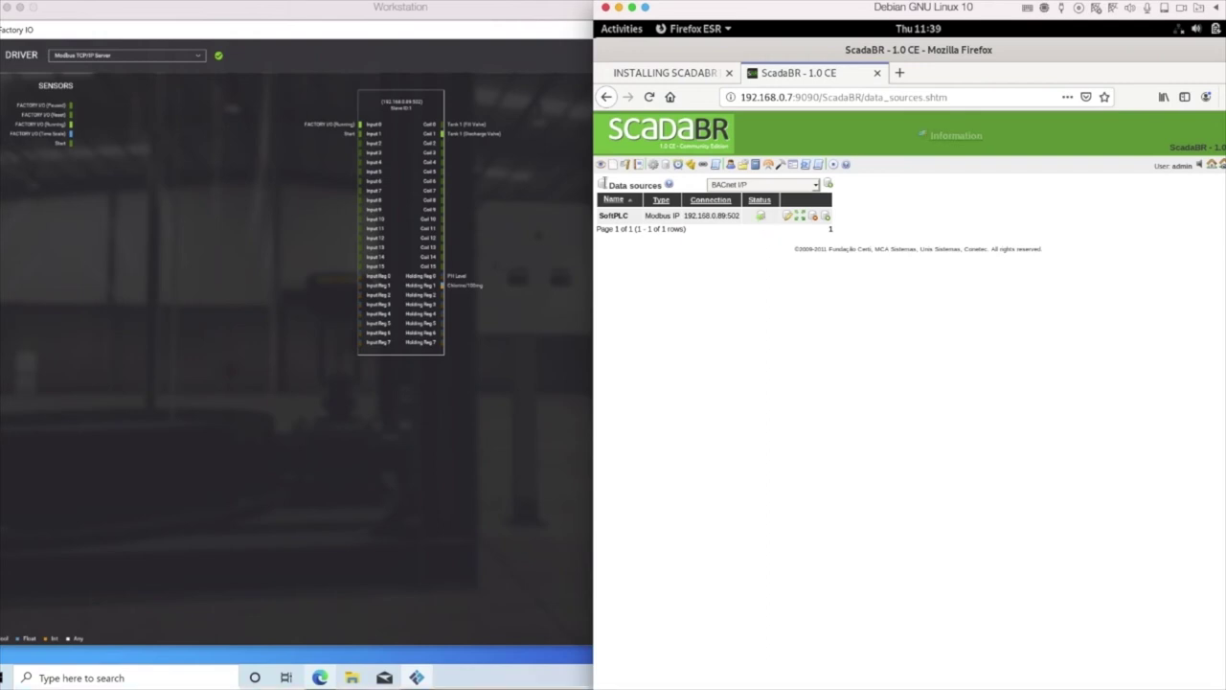
Add the discharge valuve and Fill Valve points to the watch list
left_click(601, 166)
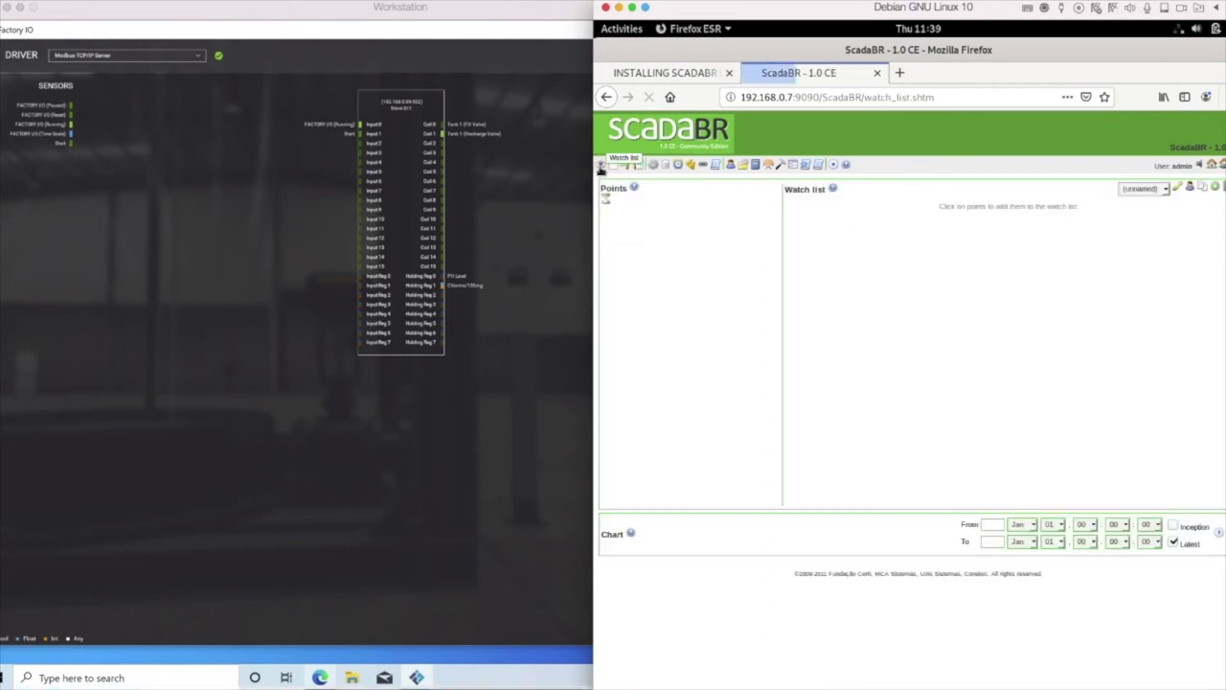
left_click(668, 199)
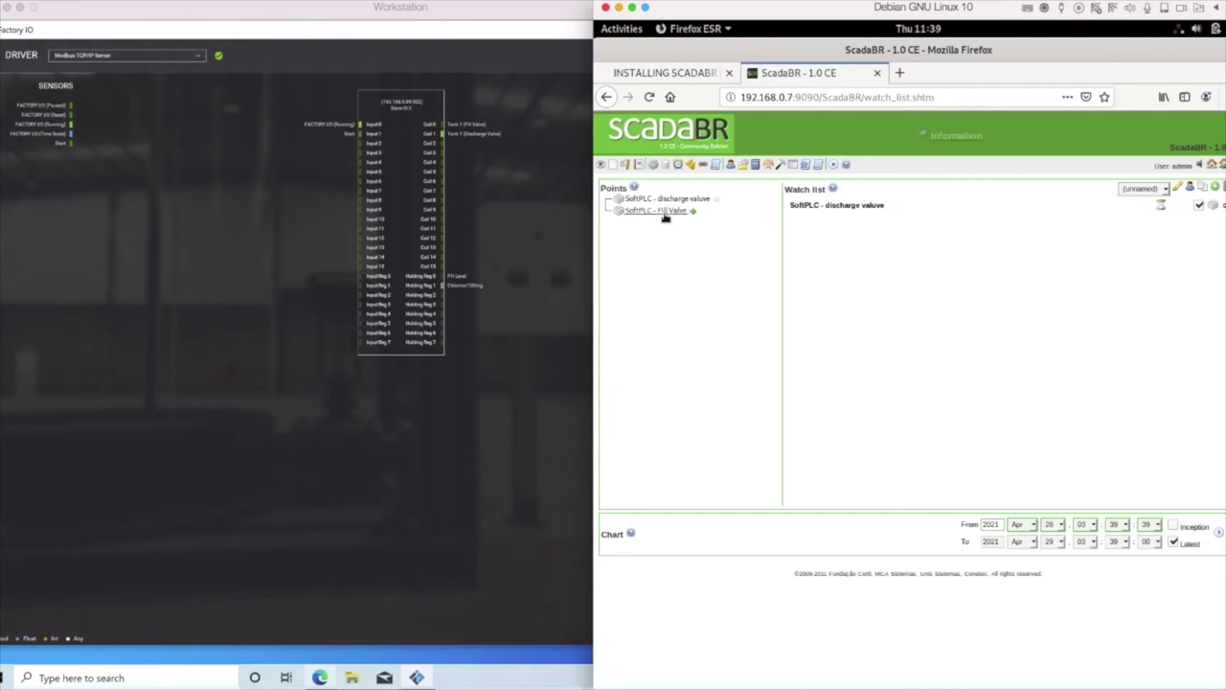
left_click(663, 211)
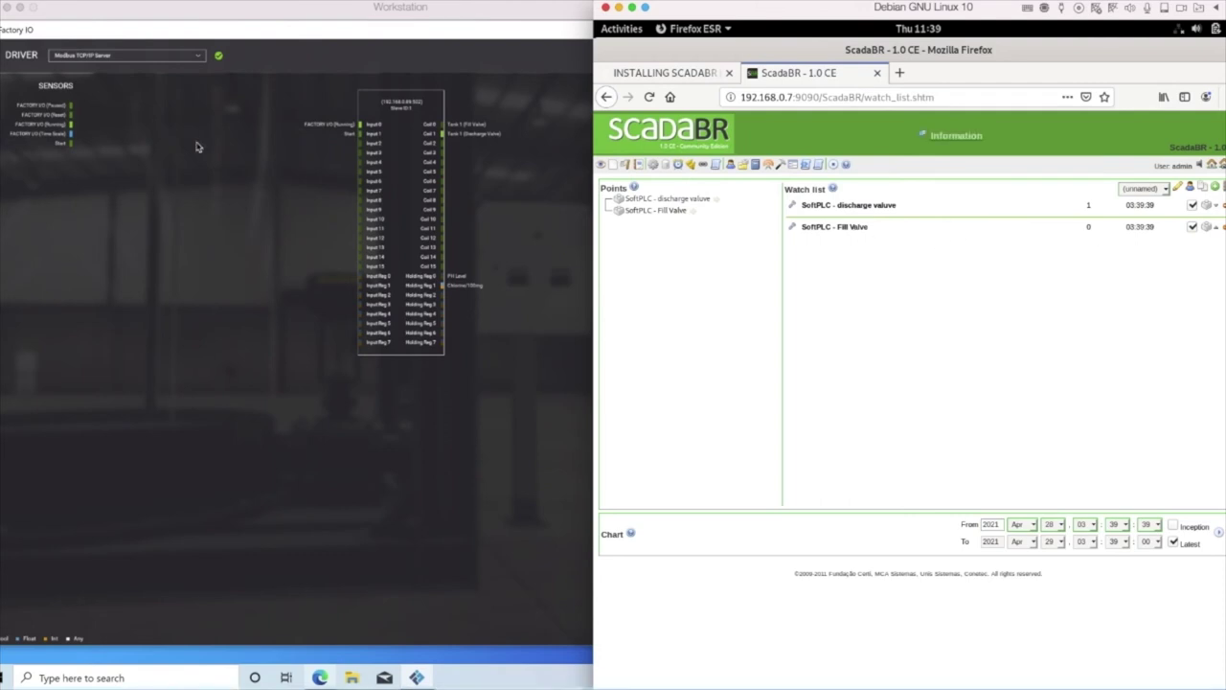
Return Factory IO to the running tank scene beside ScadaBR's watch list
left_click(8, 63)
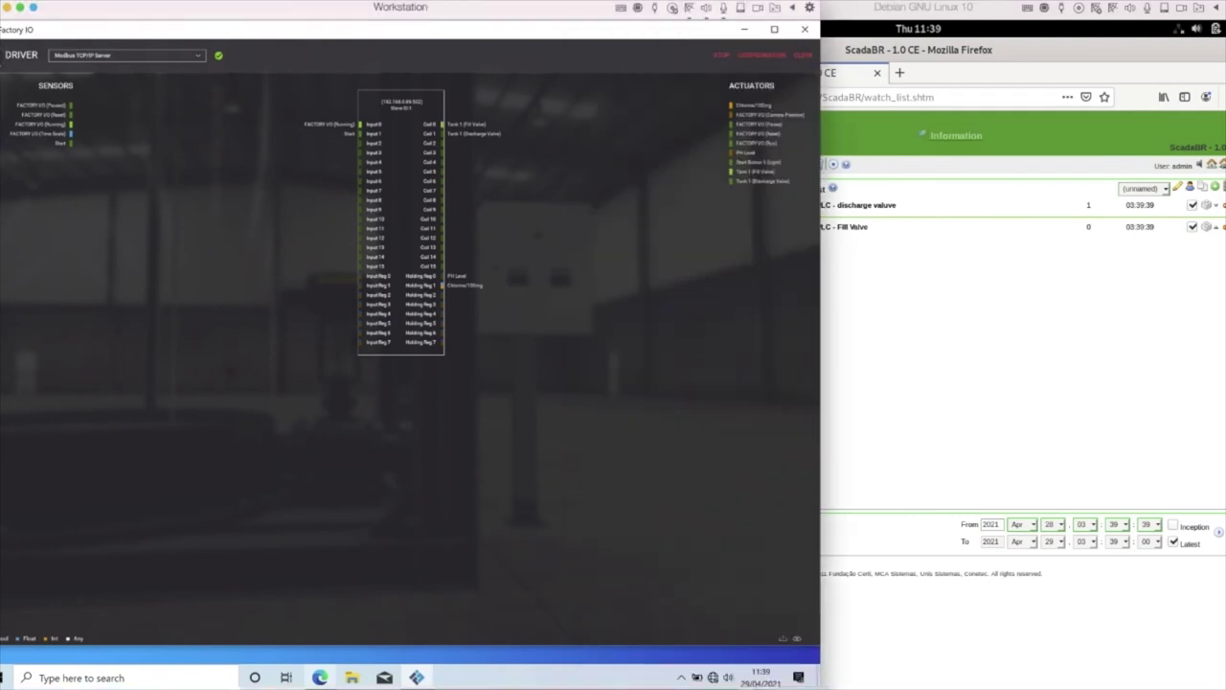
left_click(8, 63)
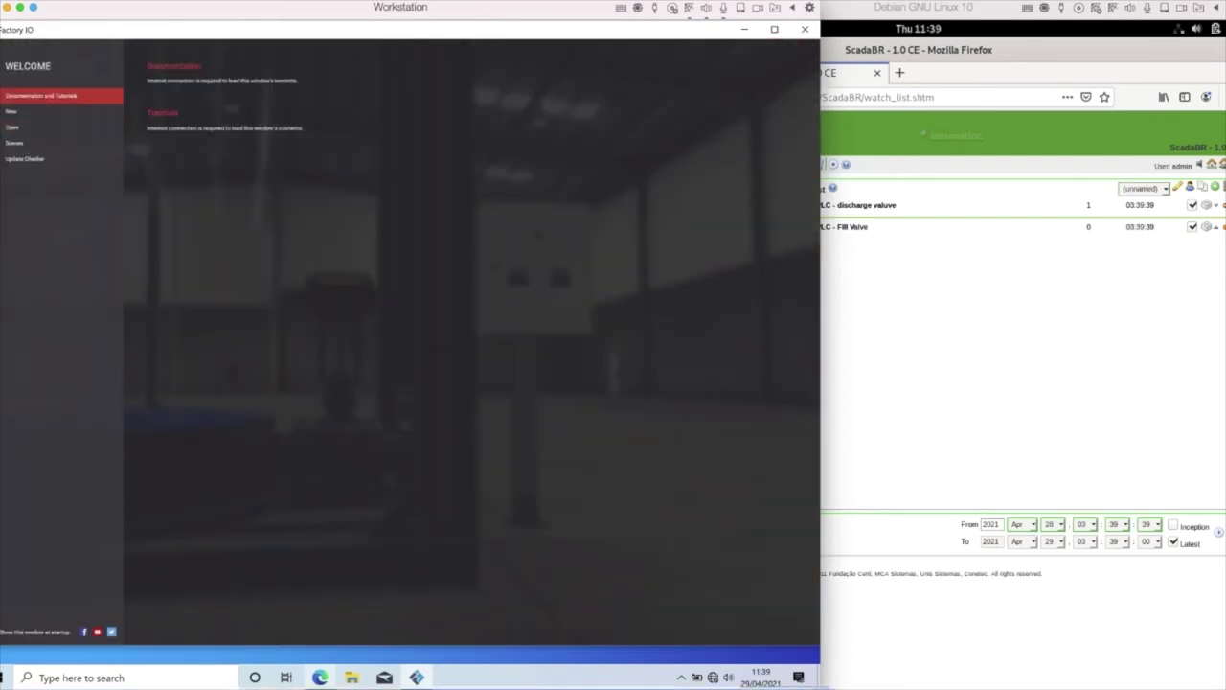
left_click(8, 63)
left_click(1069, 271)
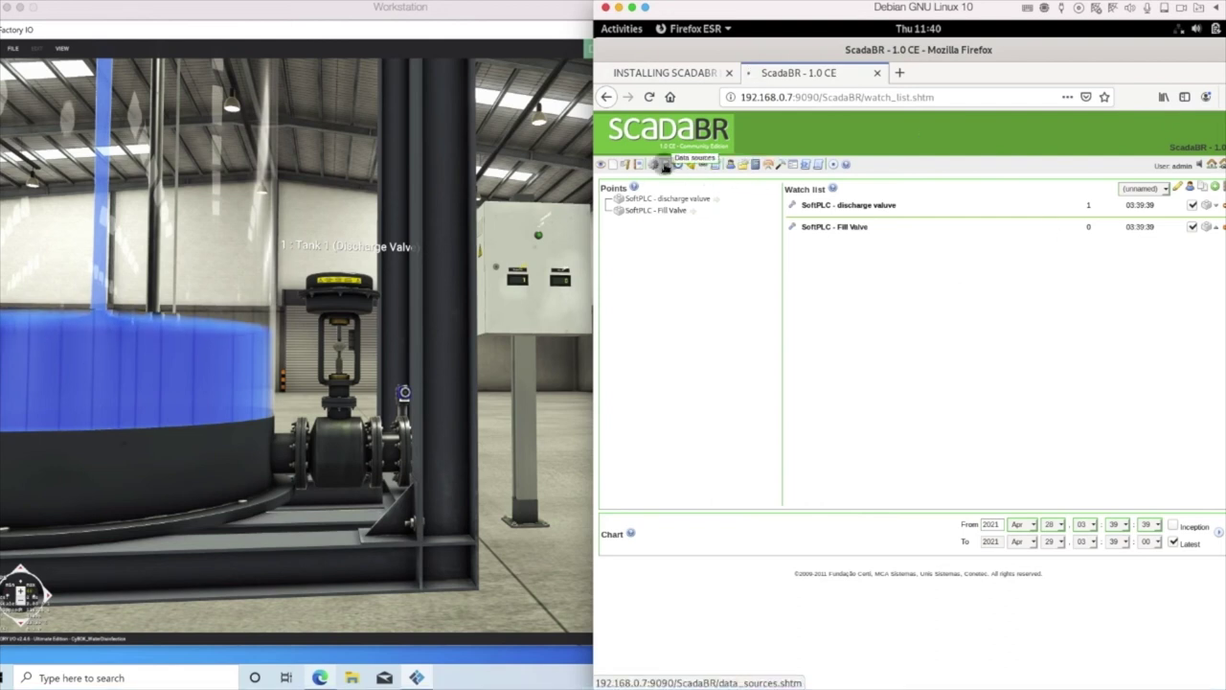
Set SoftPLC's Update period to 1 second(s) and save the data source
left_click(665, 165)
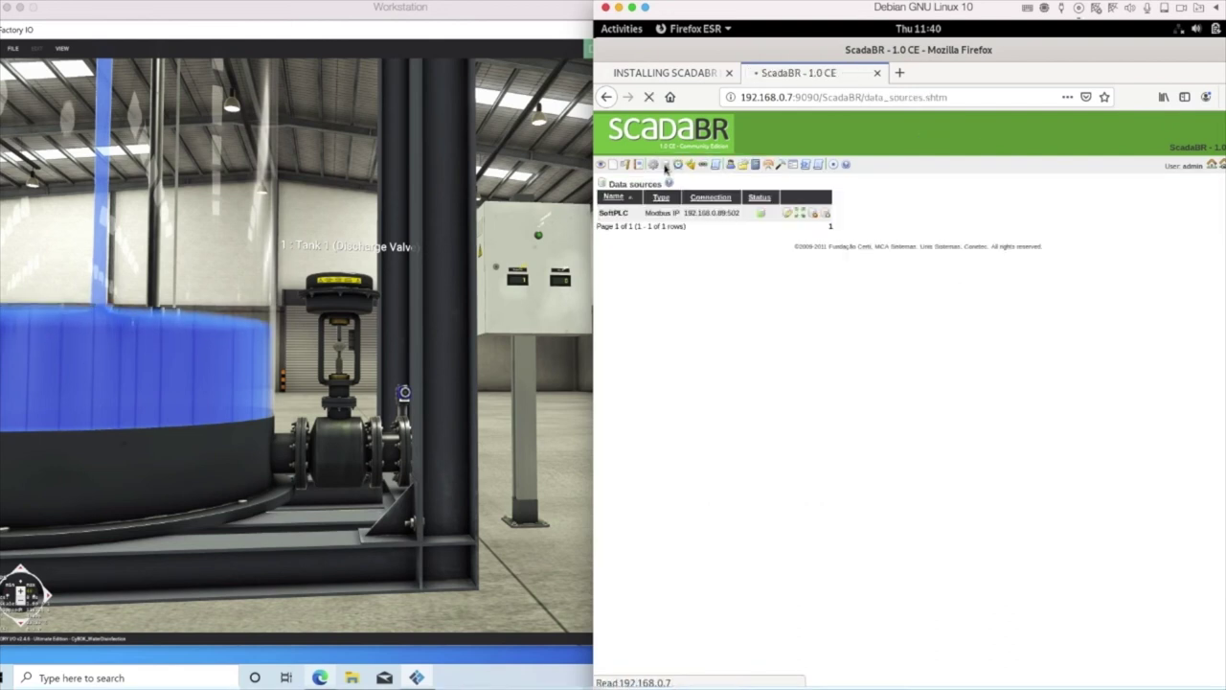
left_click(796, 219)
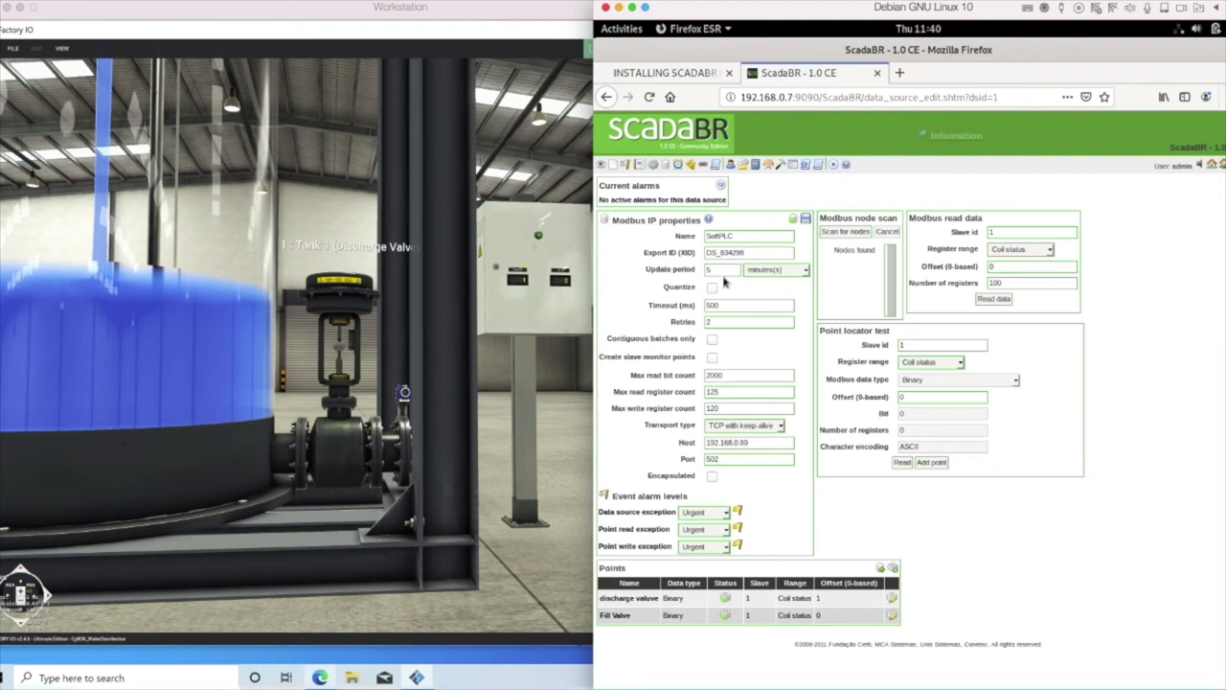
double_click(714, 269)
left_click(804, 272)
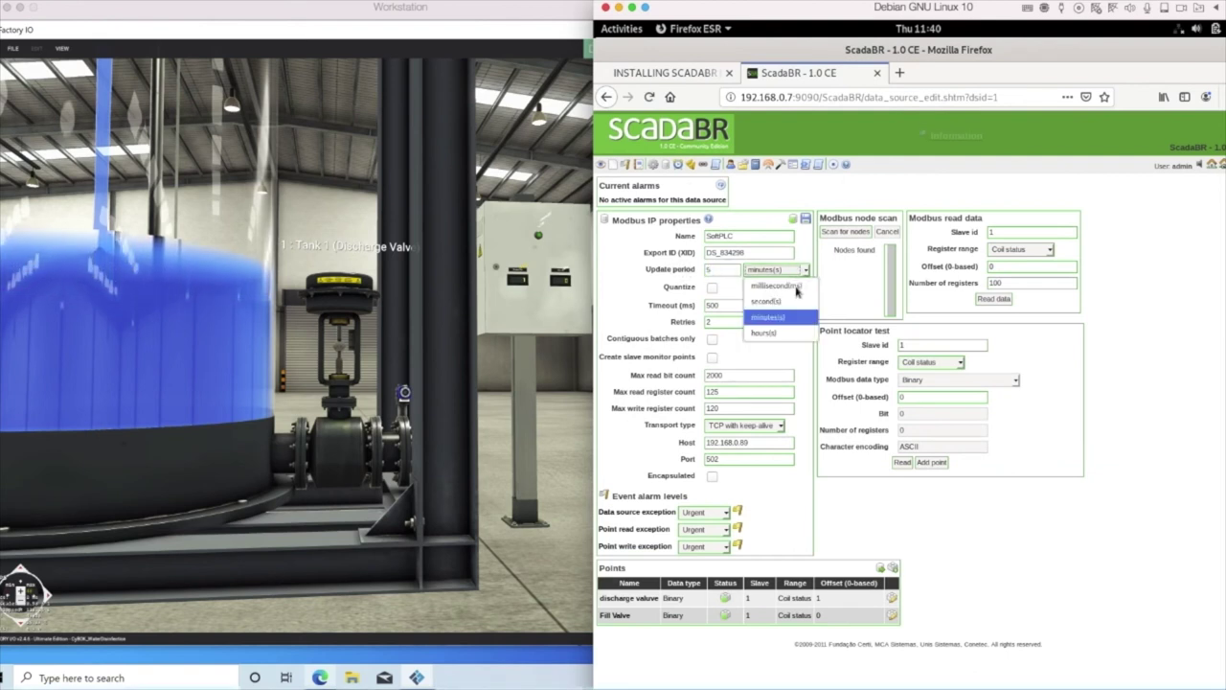
left_click(777, 301)
double_click(725, 269)
type("1")
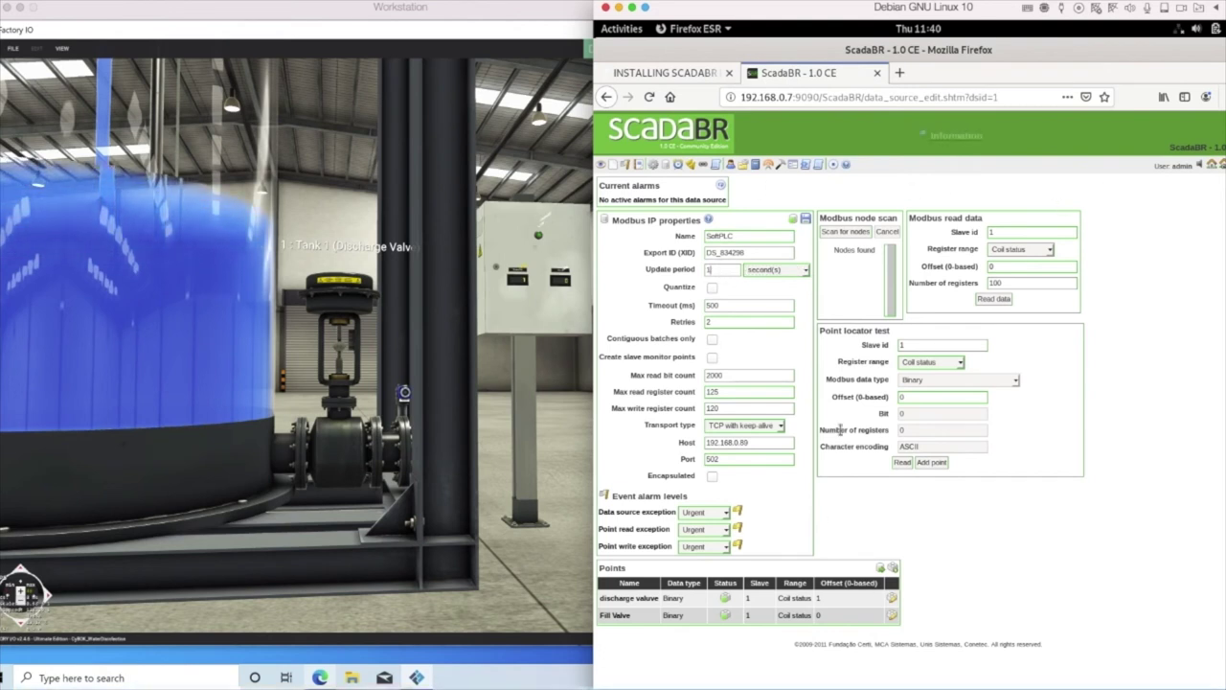
left_click(806, 219)
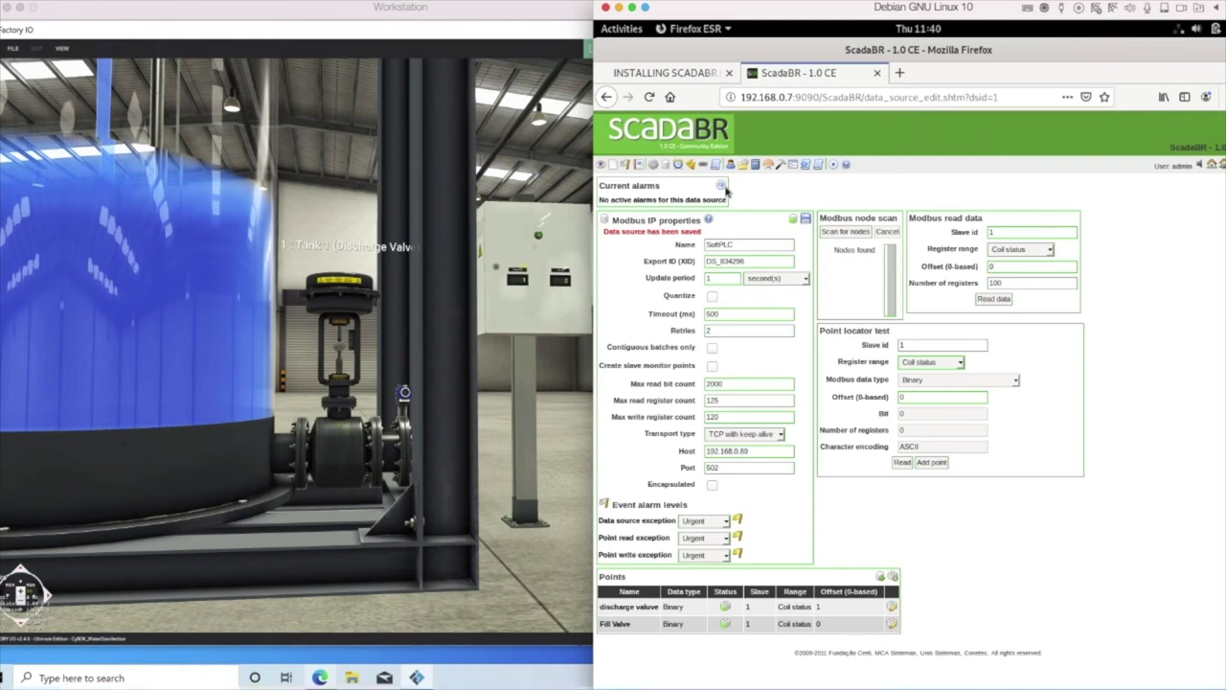
left_click(675, 164)
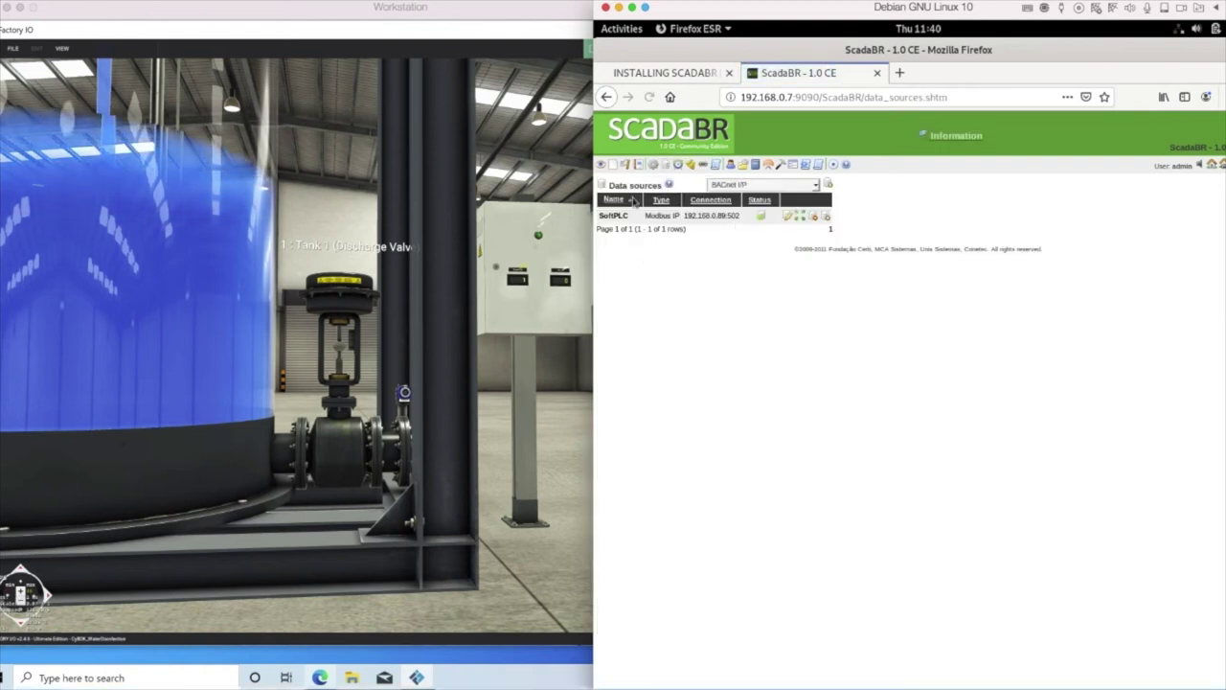
left_click(601, 164)
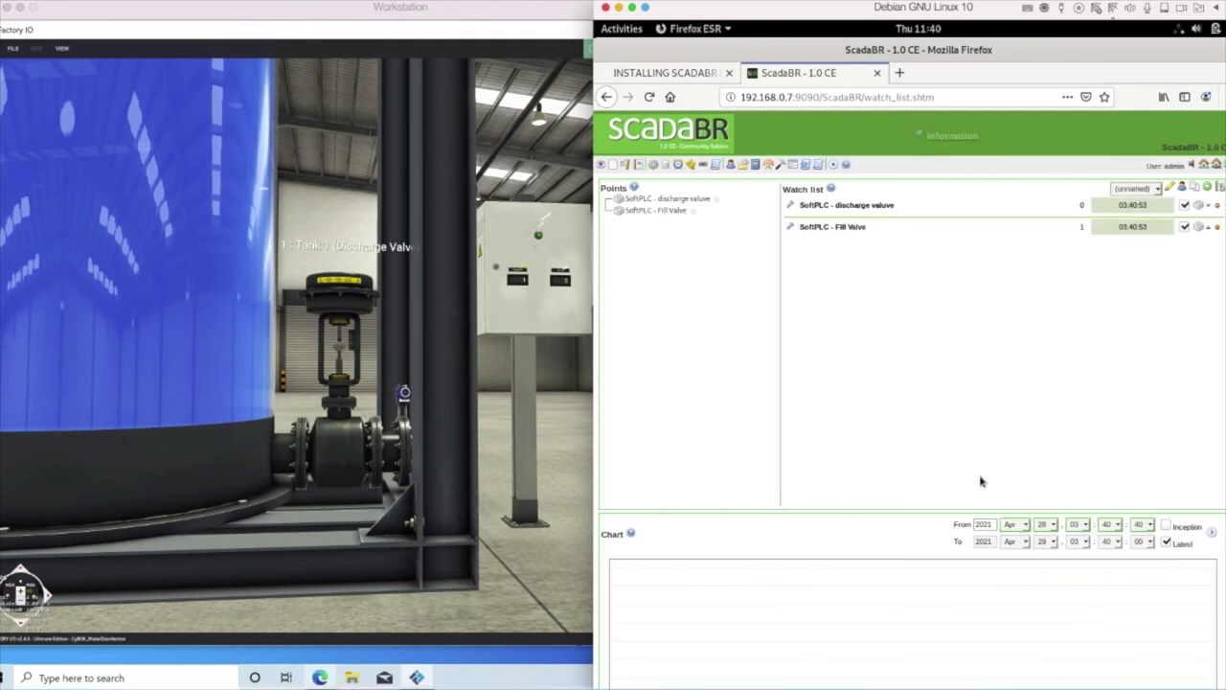
Review the watch list chart, then go to the empty Graphical views page
scroll(980, 481, "down", 3)
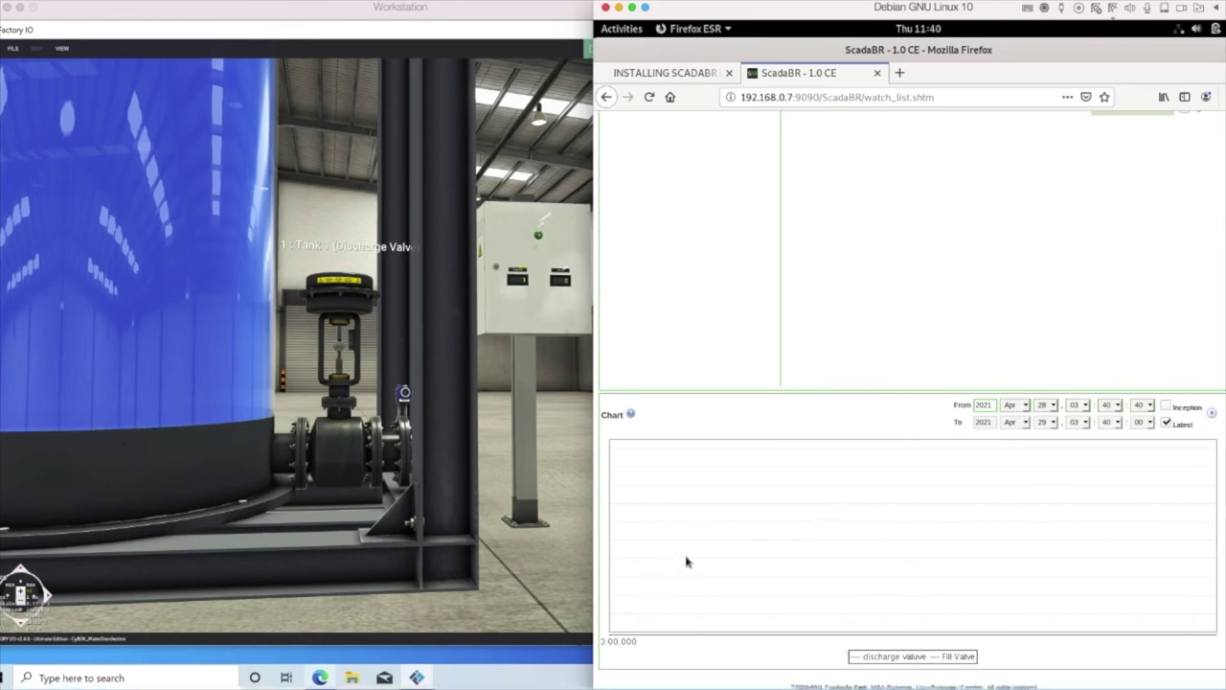
scroll(855, 337, "up", 3)
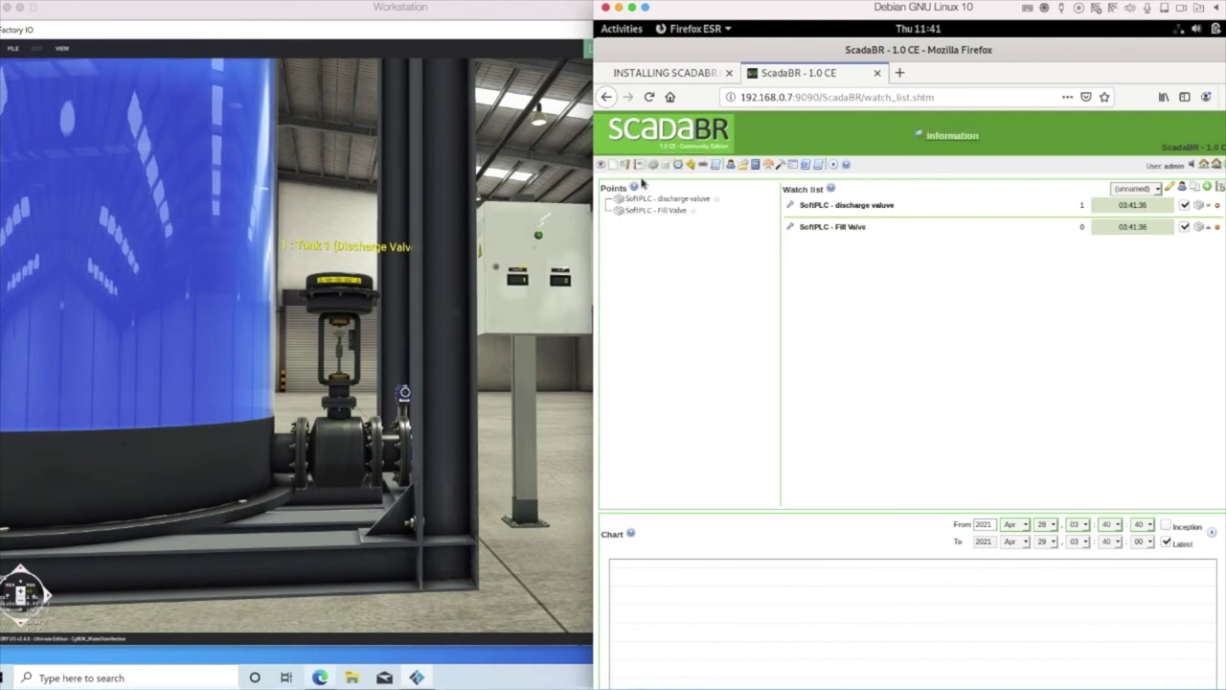
left_click(616, 166)
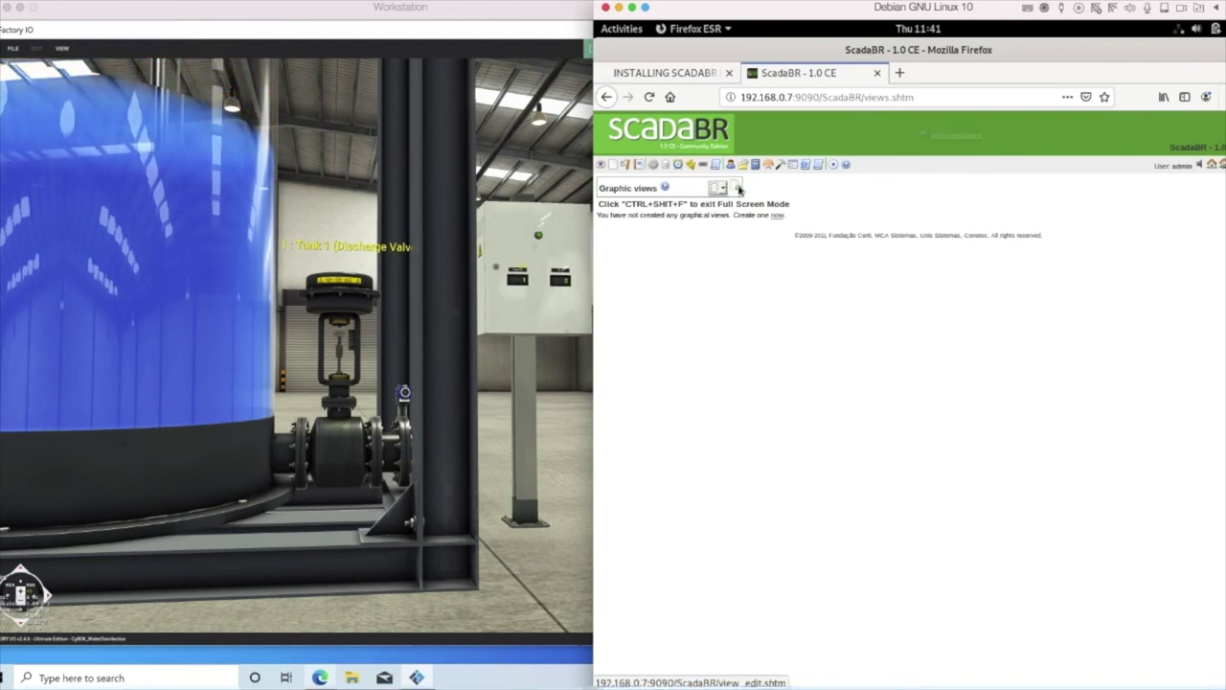
Create a new graphical view named 'Water Treatment'
left_click(734, 188)
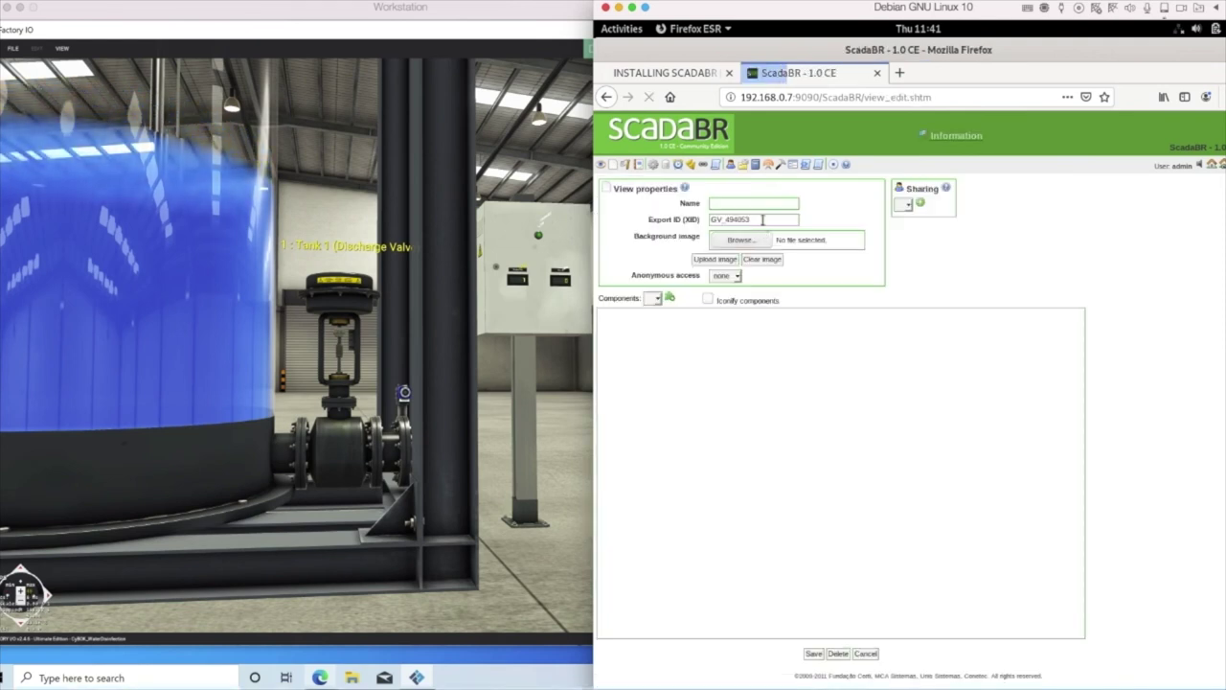
left_click(766, 203)
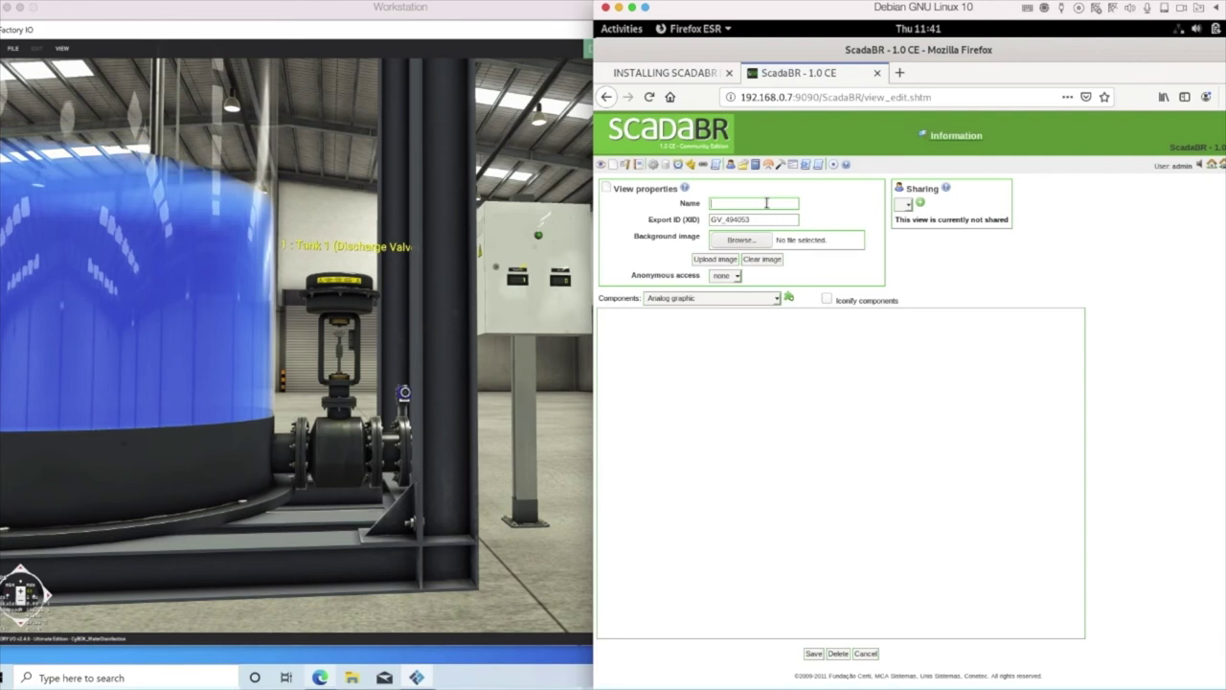
type("Water Treatment")
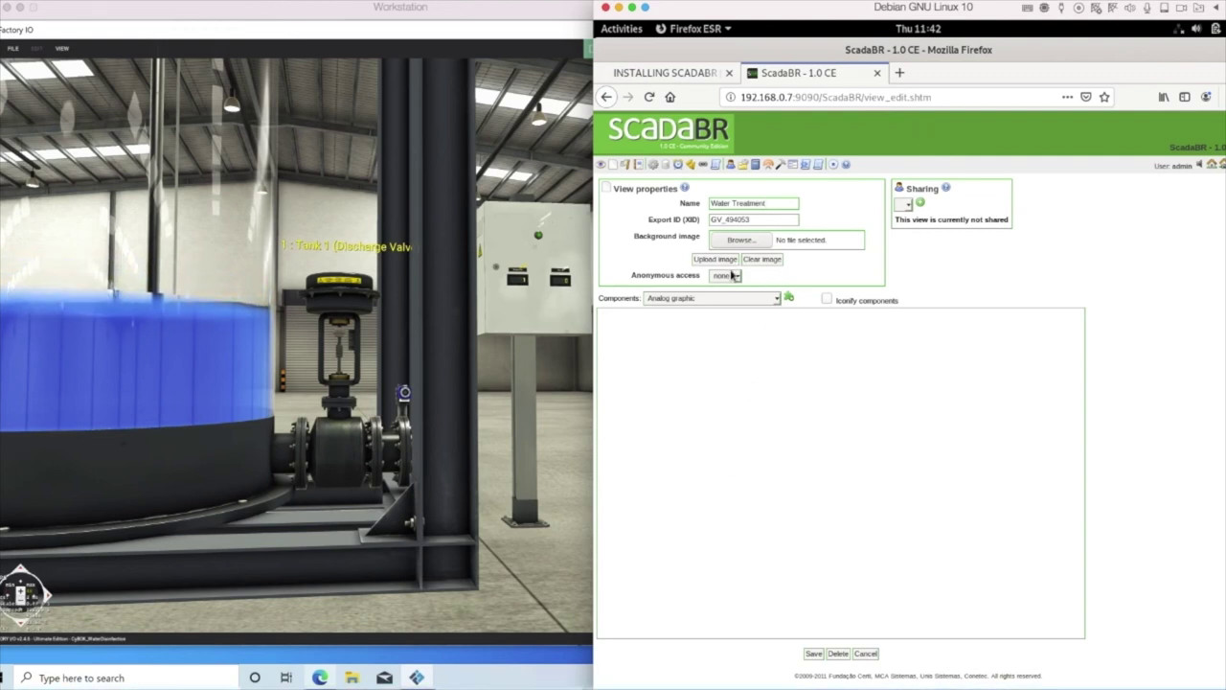
Add a Binary graphic component and bind it to the SoftPLC - Fill Valve point
left_click(771, 300)
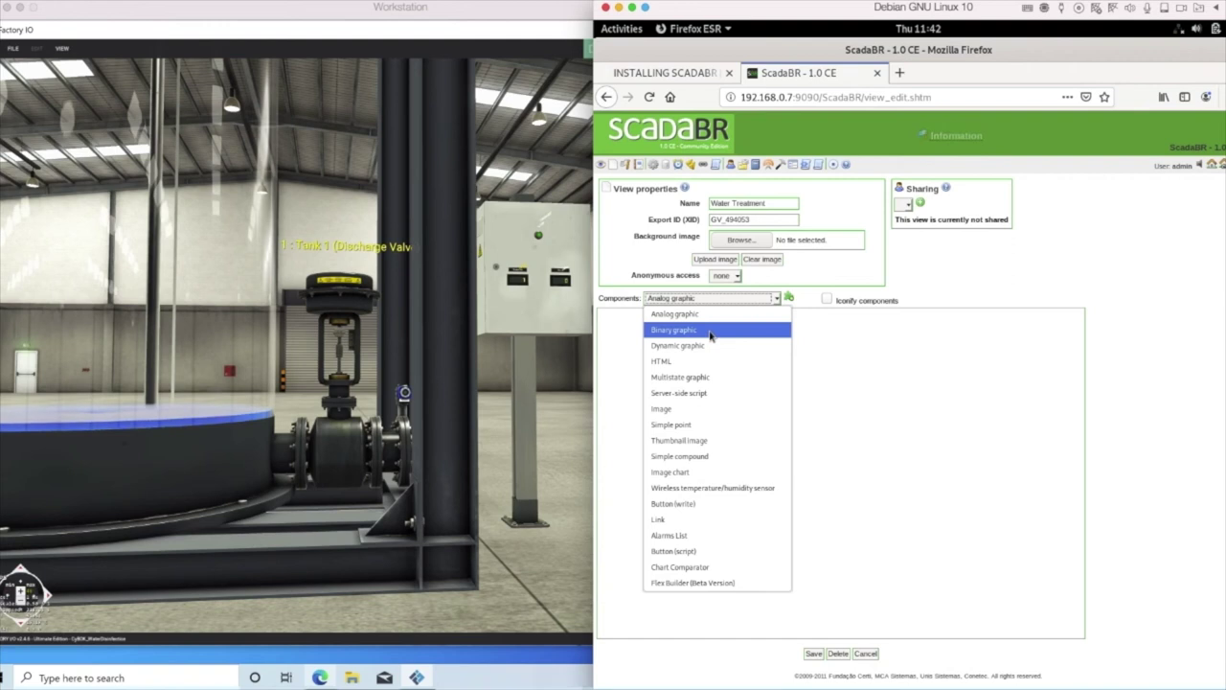
left_click(710, 332)
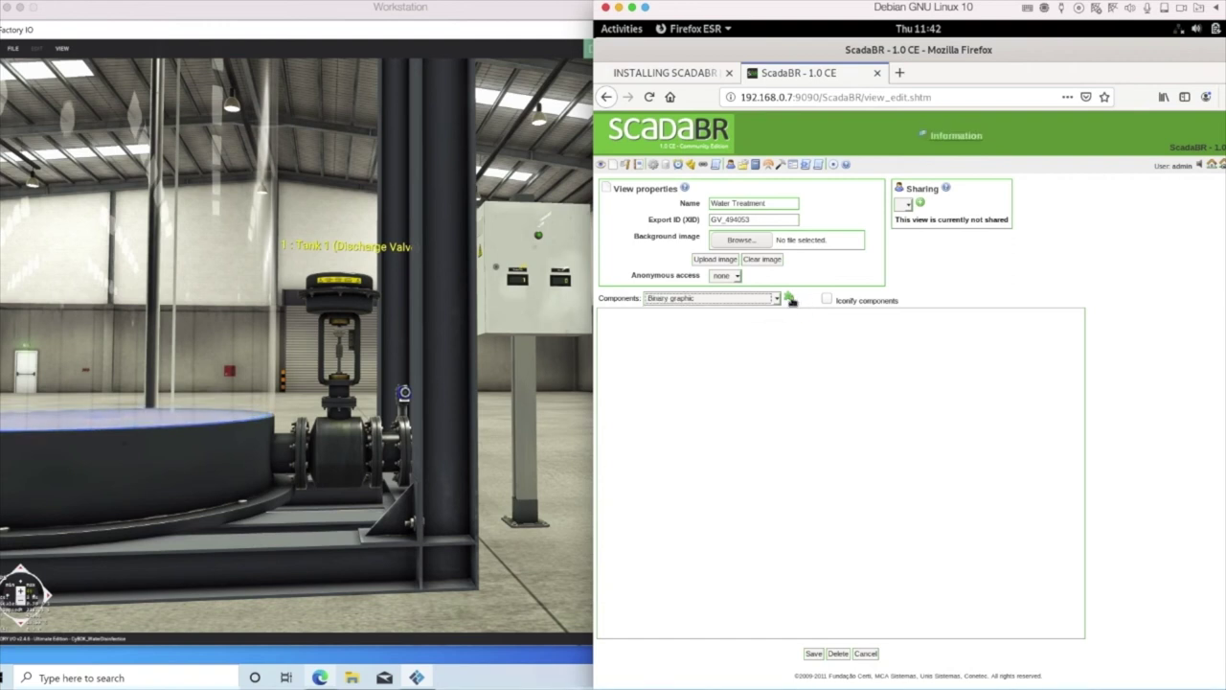
left_click(788, 299)
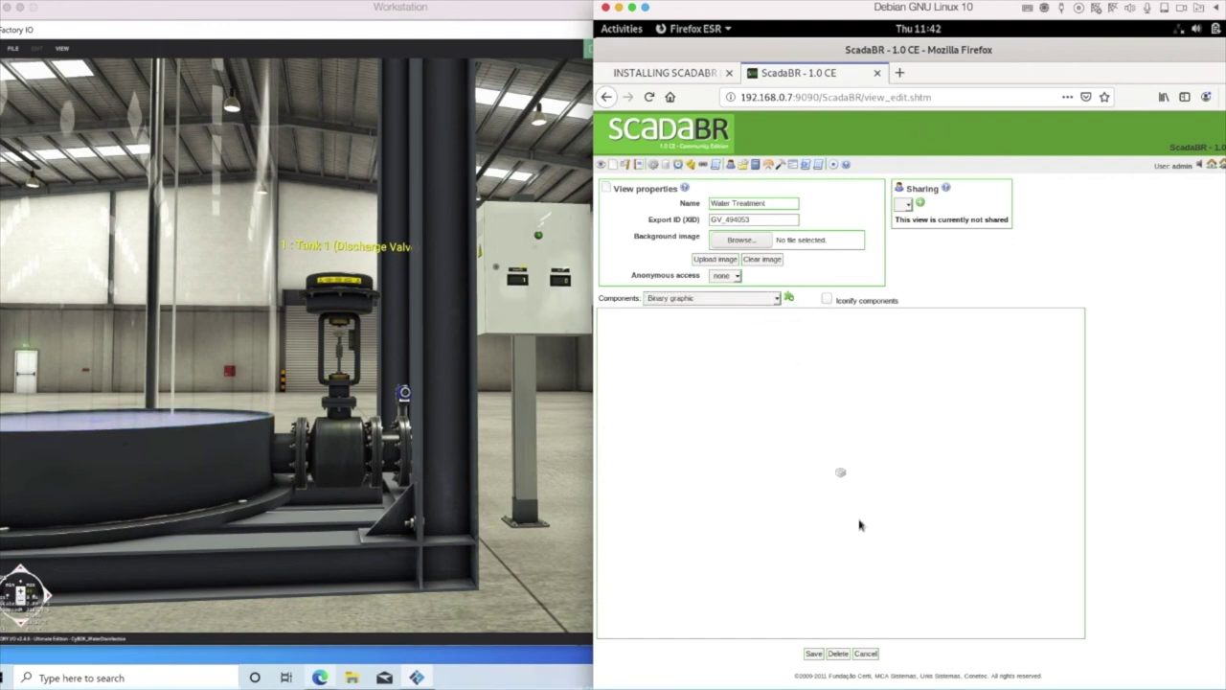
left_click_drag(842, 478, 780, 409)
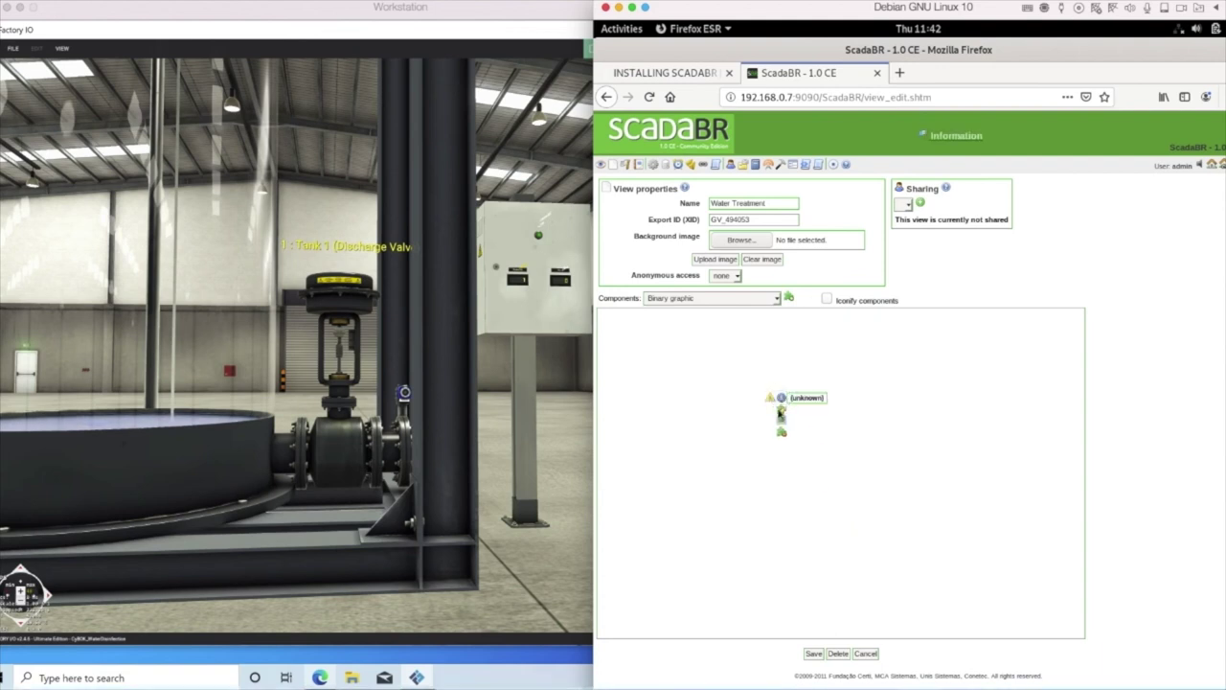
mouse_move(783, 402)
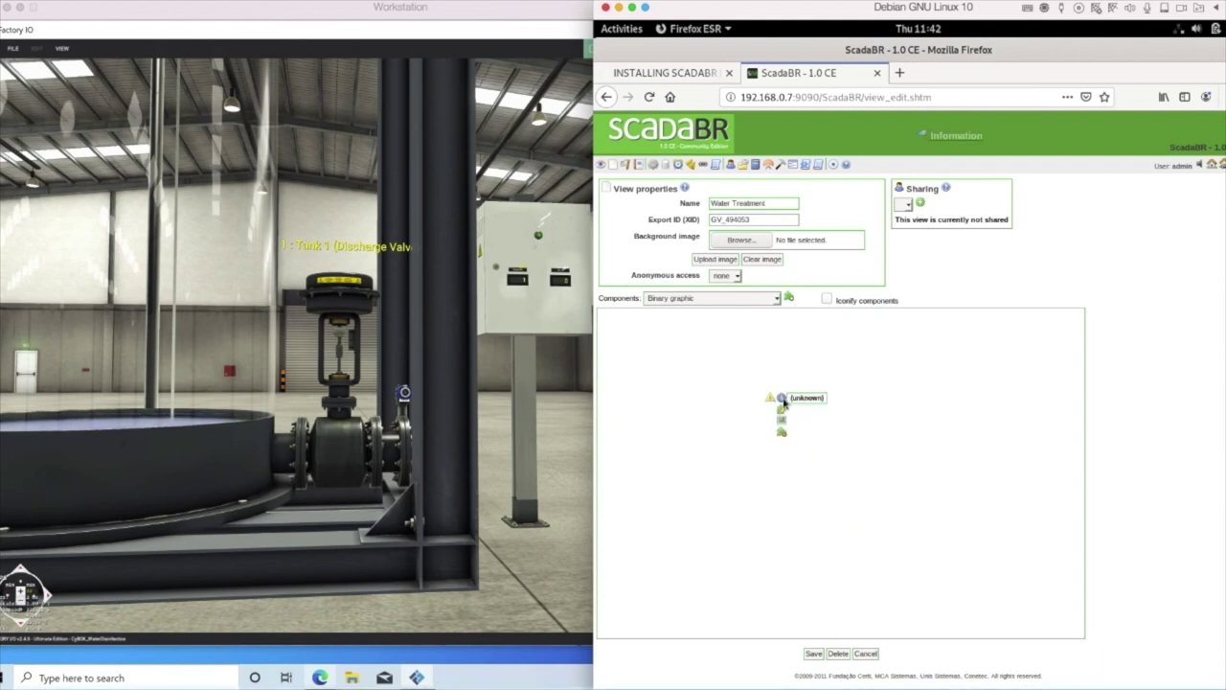
left_click(783, 412)
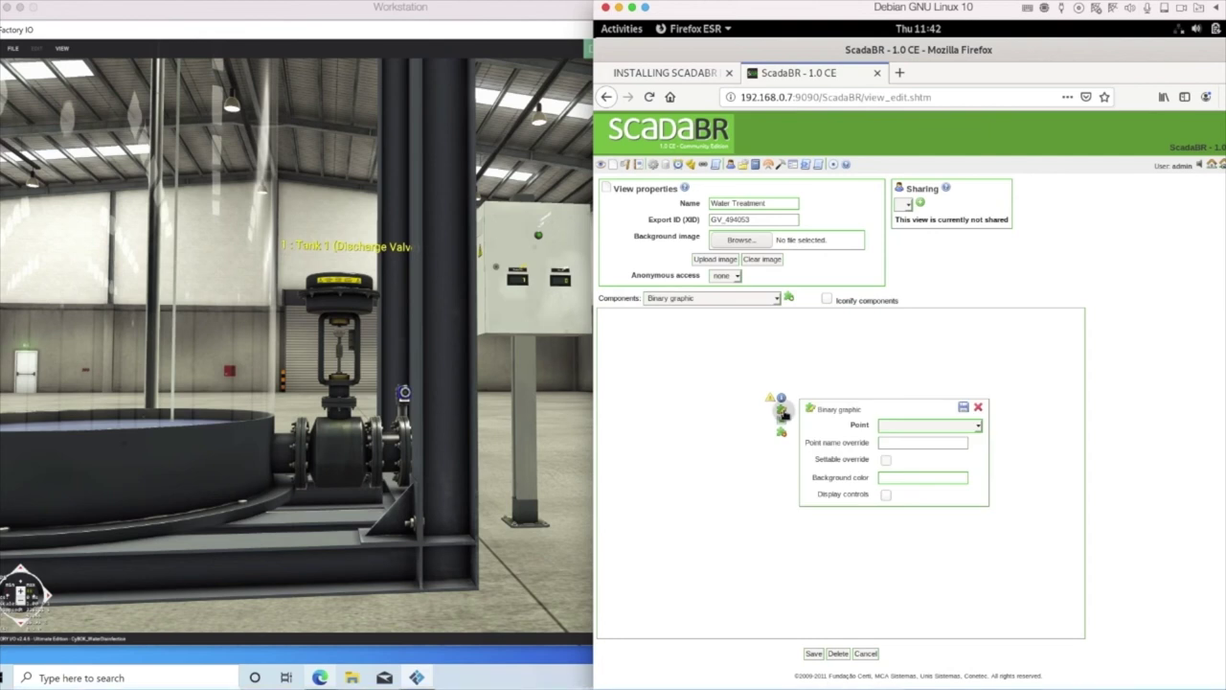
left_click(952, 428)
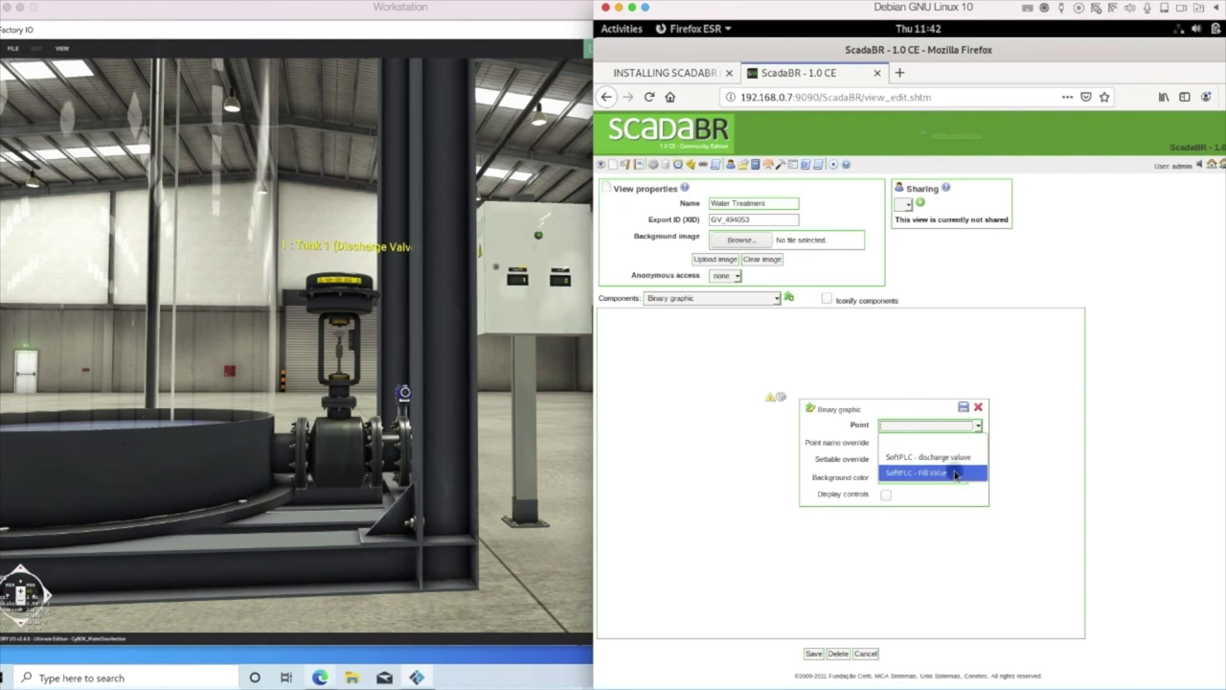
left_click(955, 474)
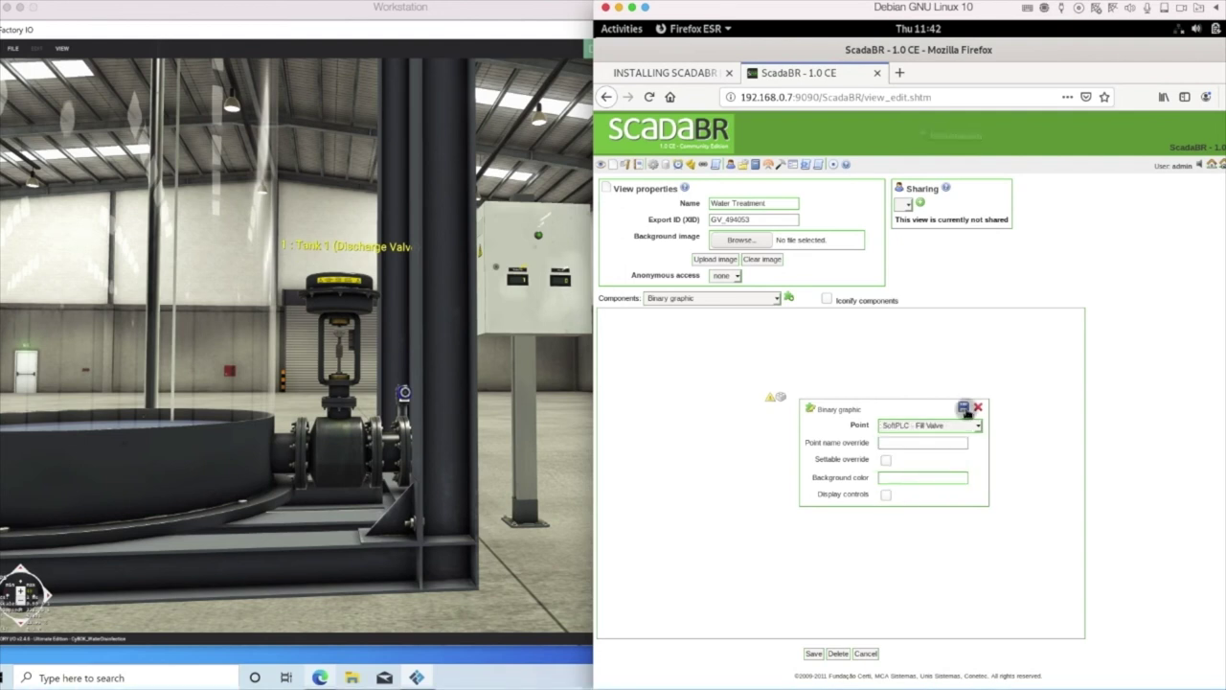
left_click(963, 407)
mouse_move(781, 400)
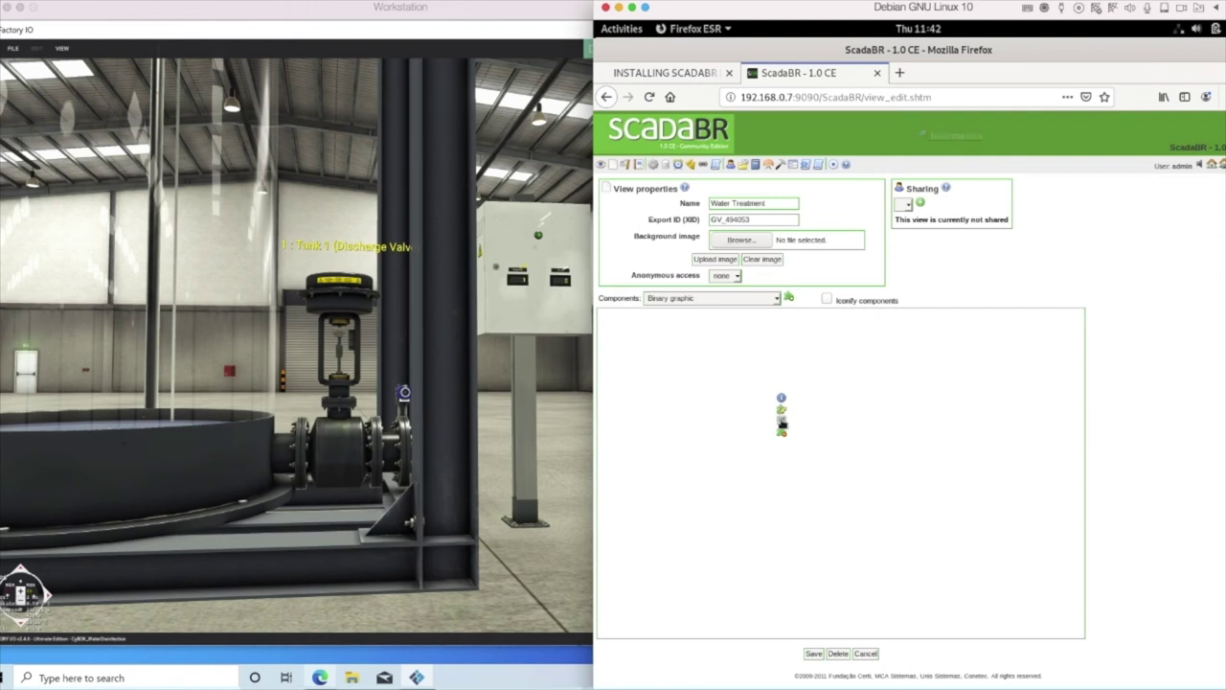
Enable Display text and choose the Tank image set for the Fill Valve graphic
left_click(780, 419)
left_click(863, 426)
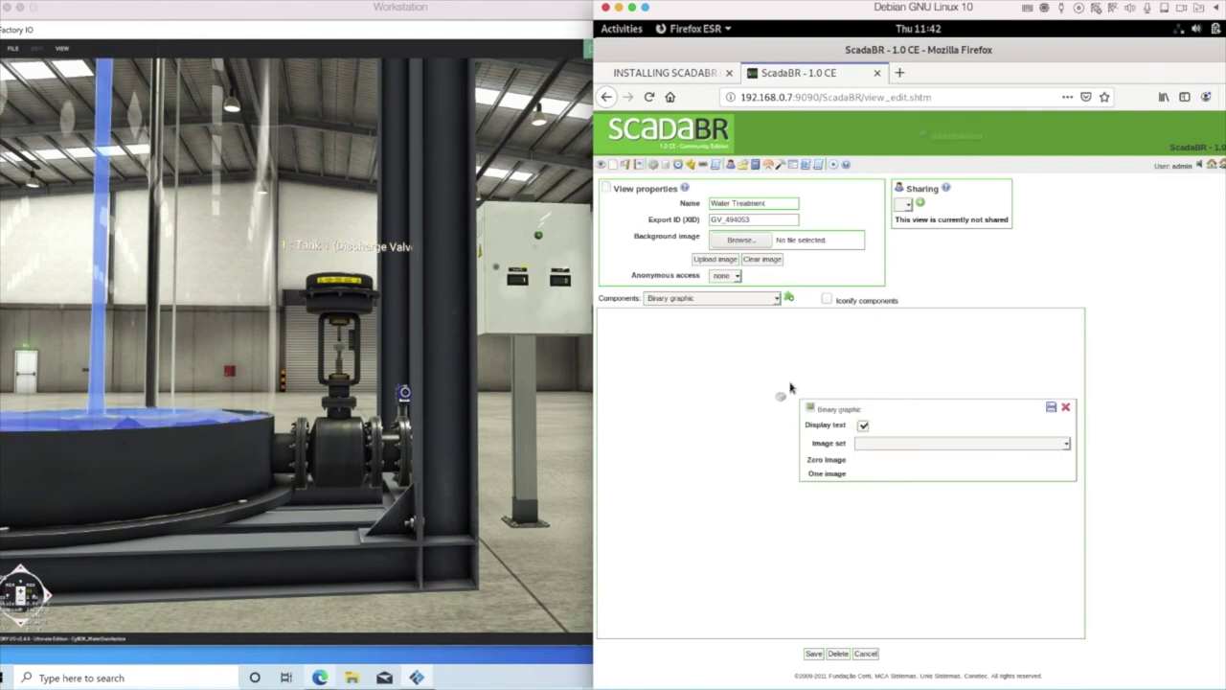
left_click(896, 443)
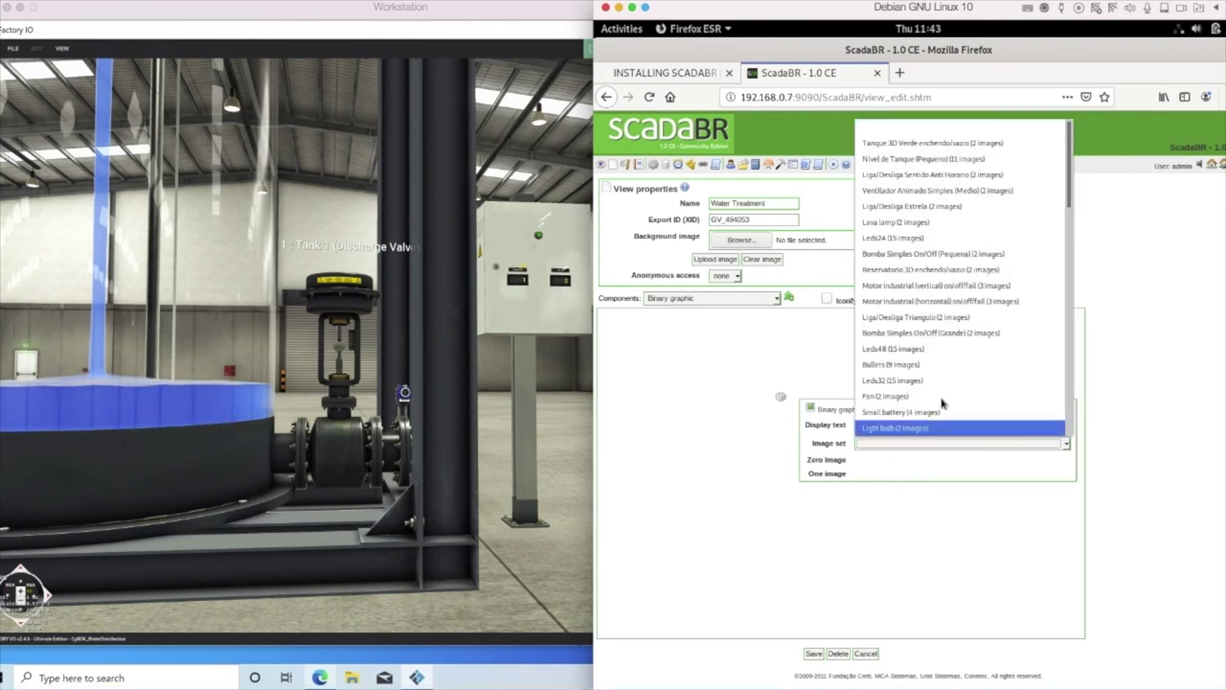
scroll(983, 326, "down", 10)
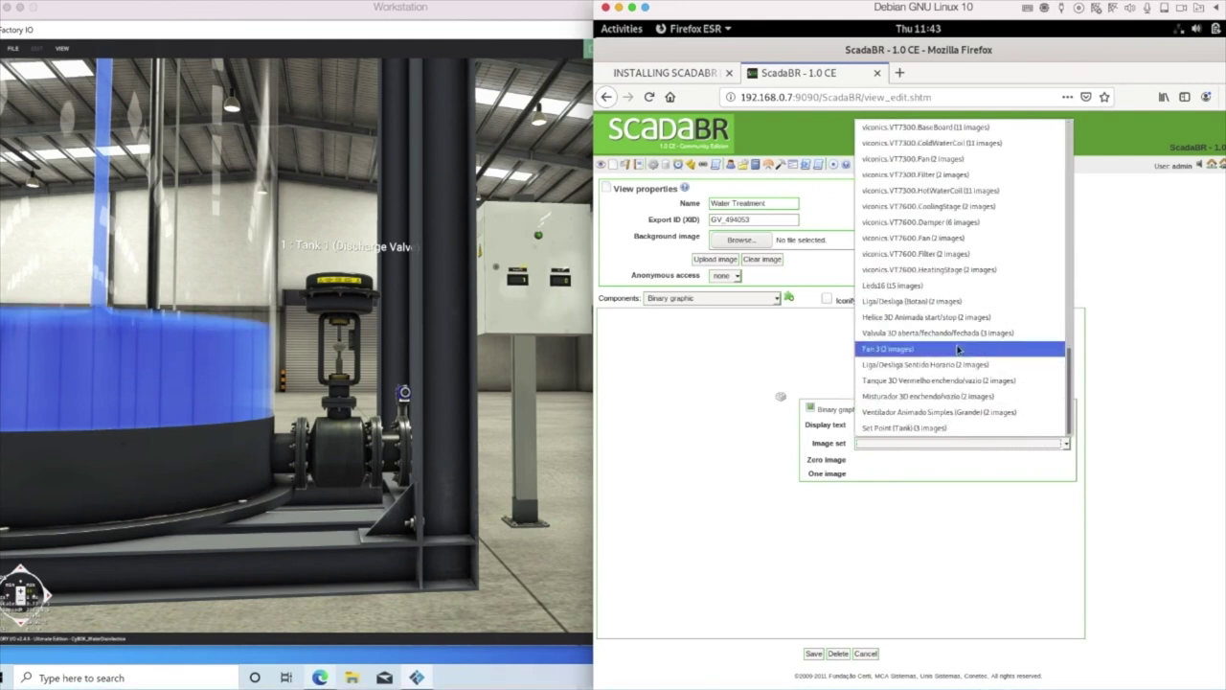
scroll(971, 342, "up", 4)
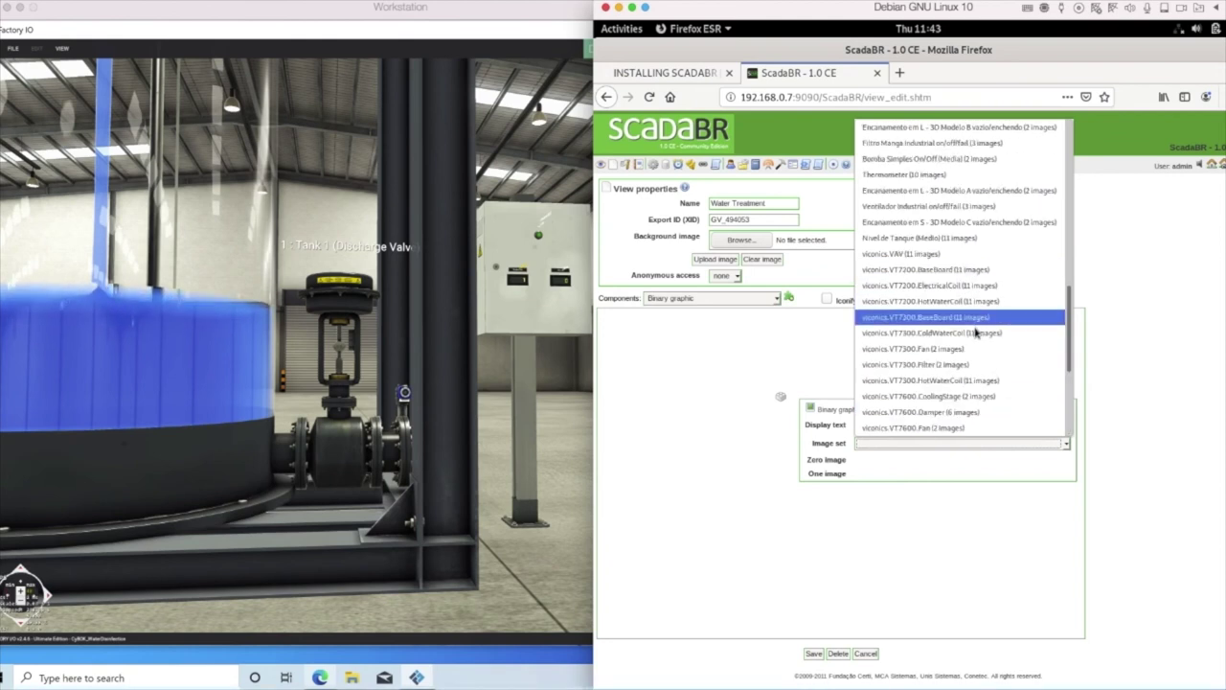
left_click(977, 335)
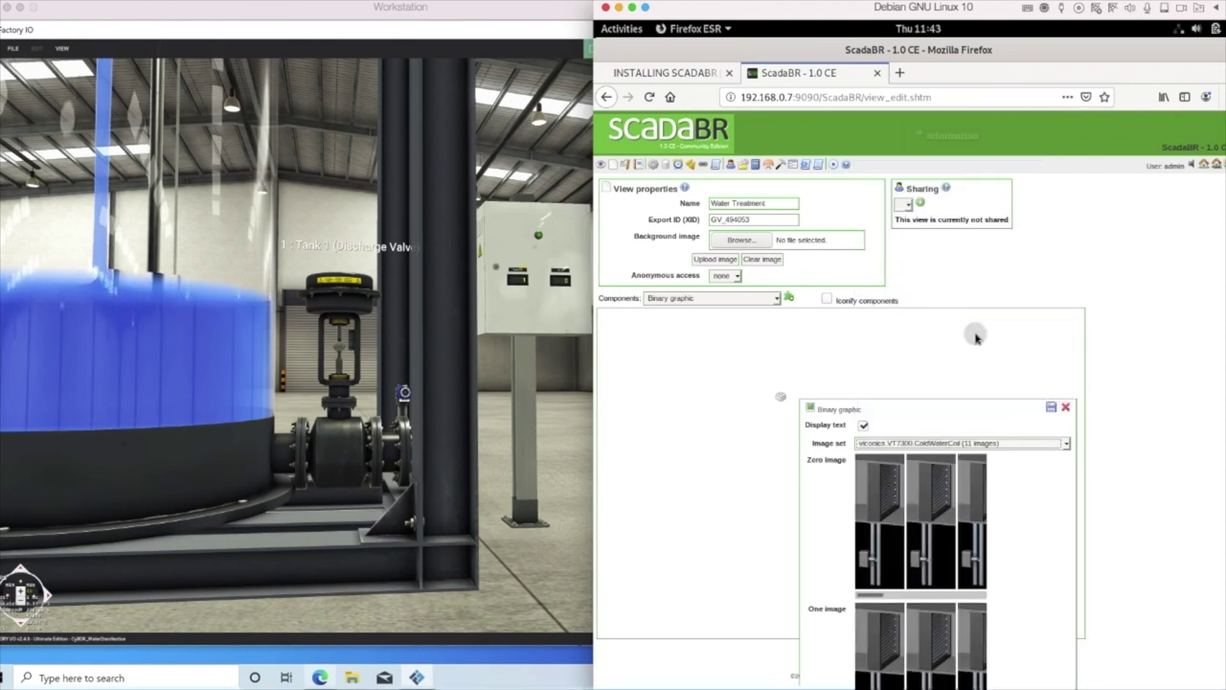
left_click(967, 442)
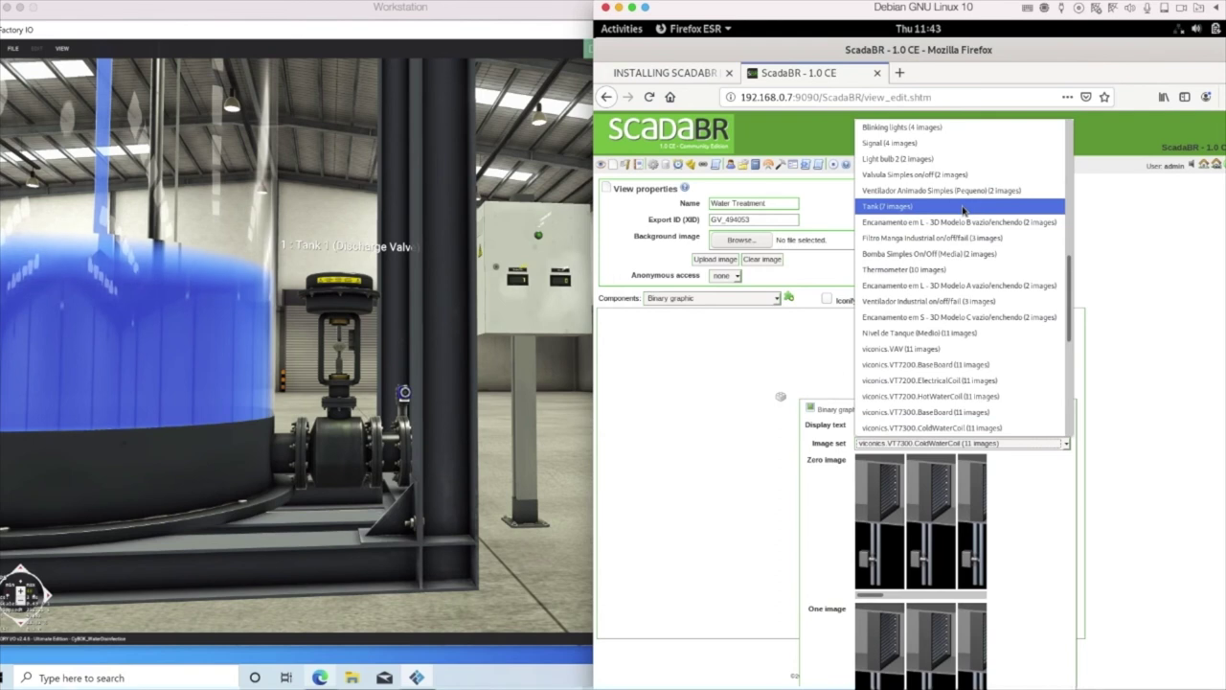
left_click(963, 207)
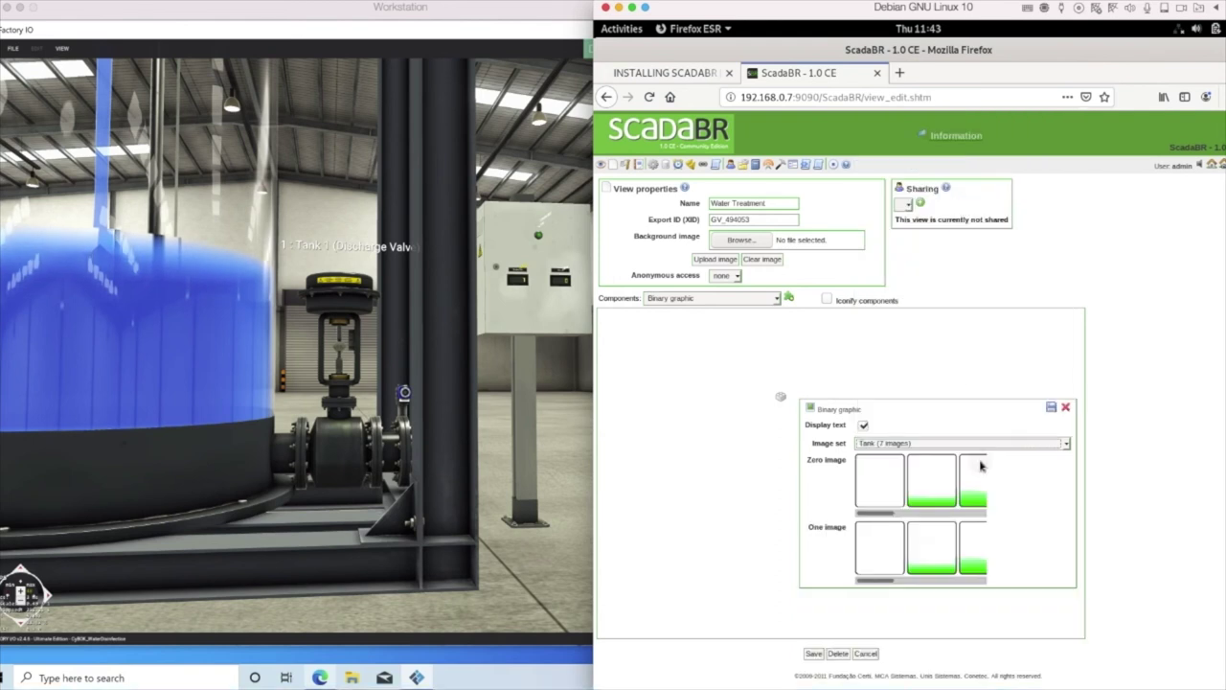
Use the empty tank for Zero and a partly filled tank for One, then save
left_click(872, 483)
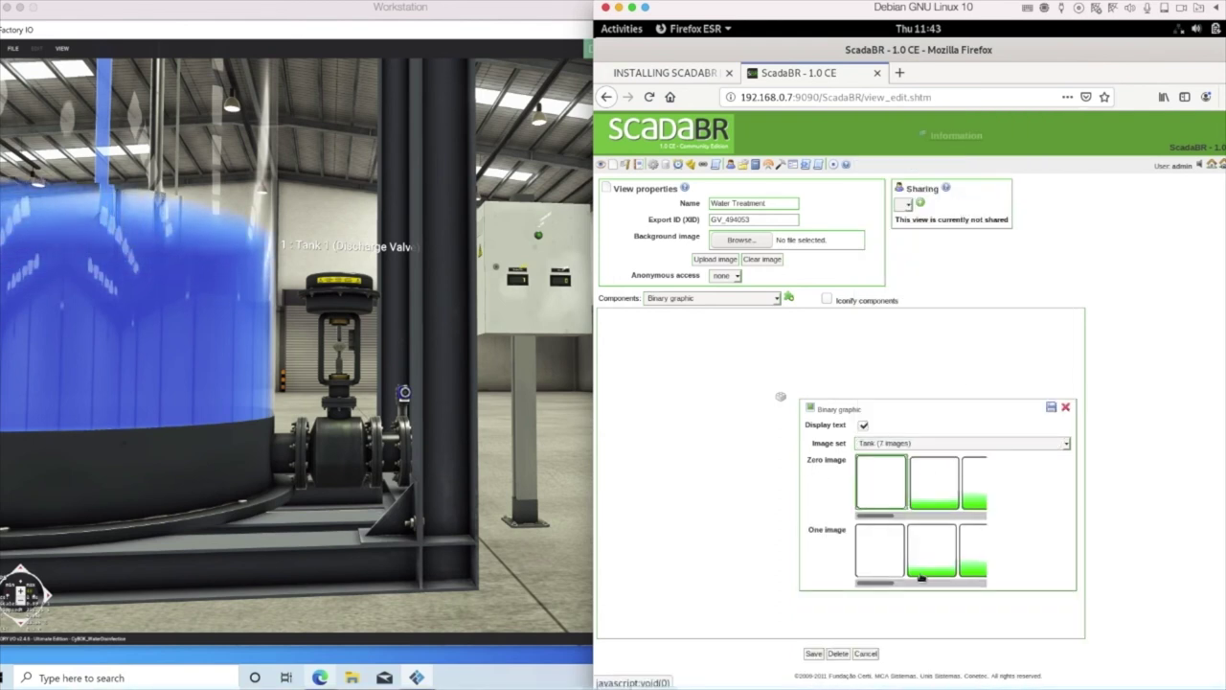
scroll(943, 560, "right", 5)
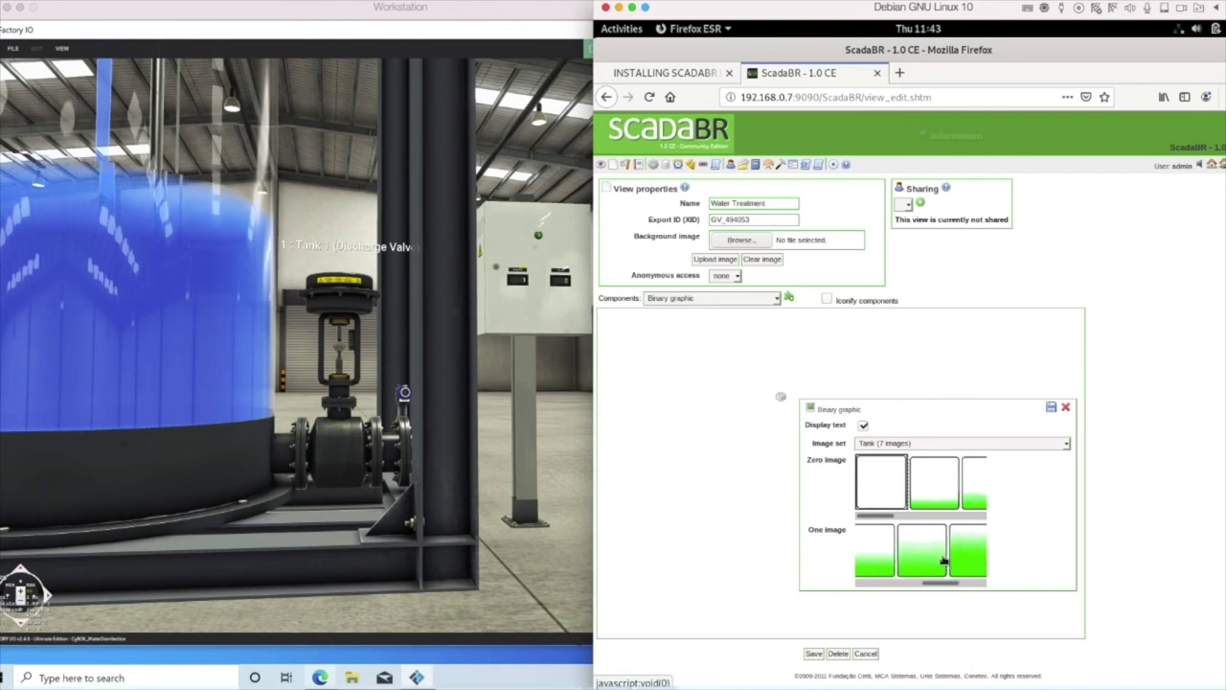
left_click(922, 554)
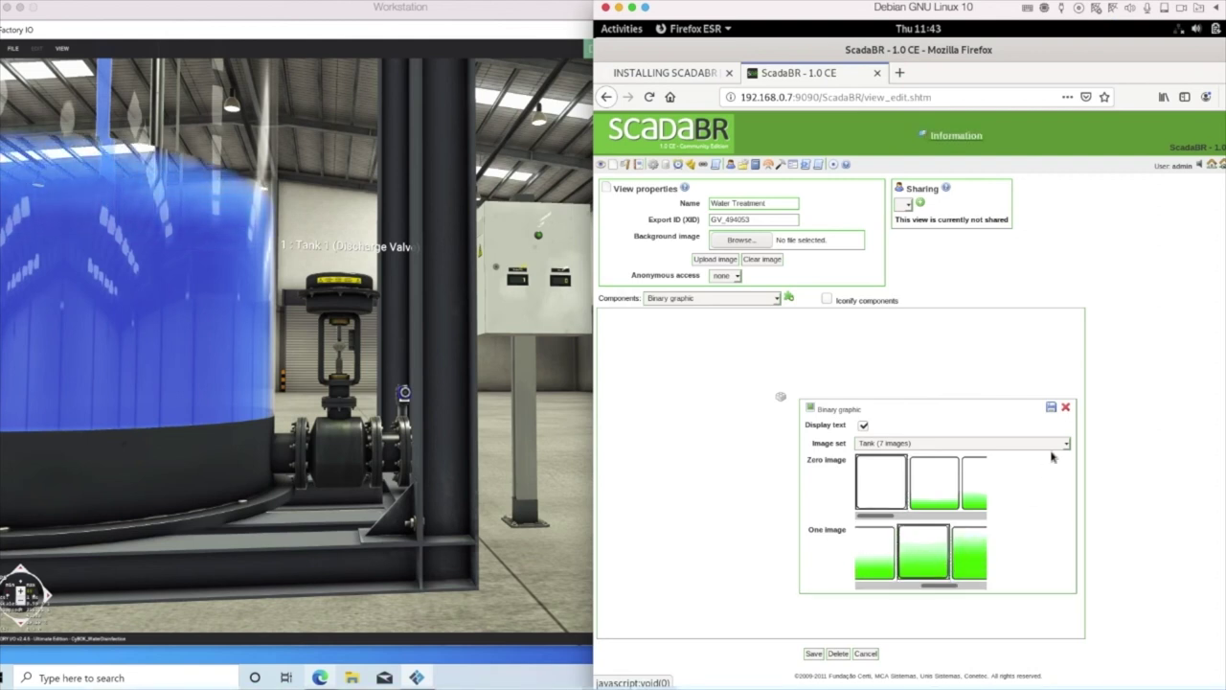
left_click(1051, 407)
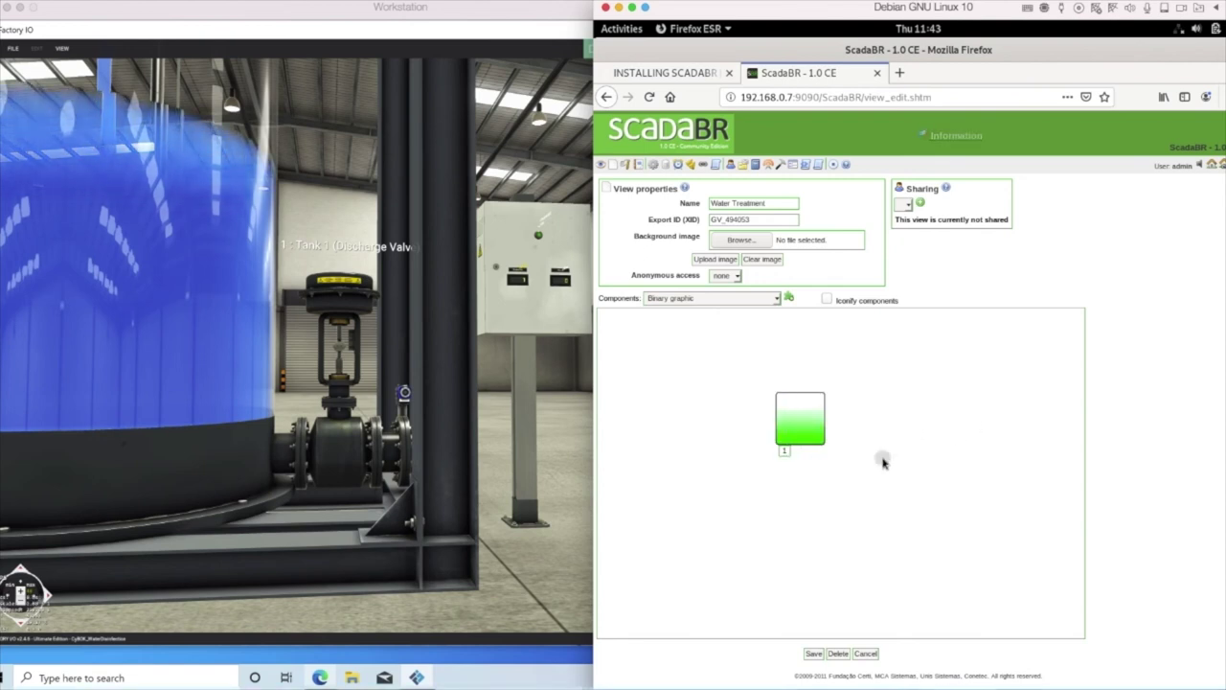
mouse_move(781, 452)
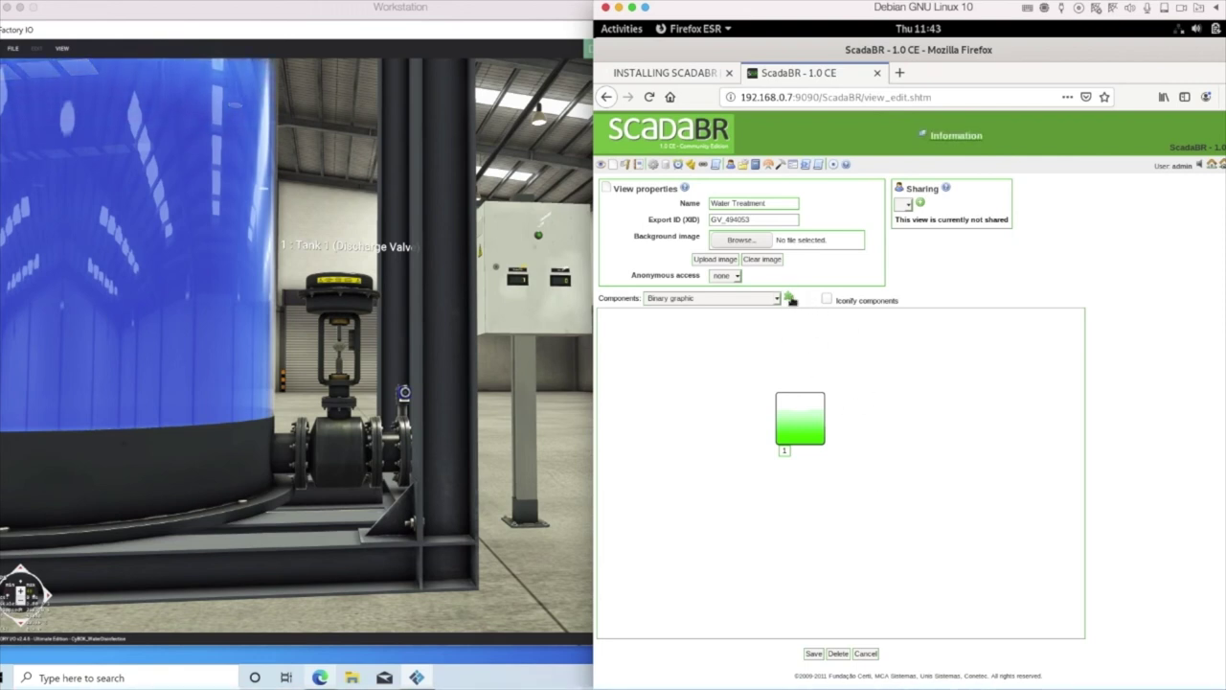
Add a second Binary graphic bound to SoftPLC - discharge valuve, placed lower right
left_click(789, 298)
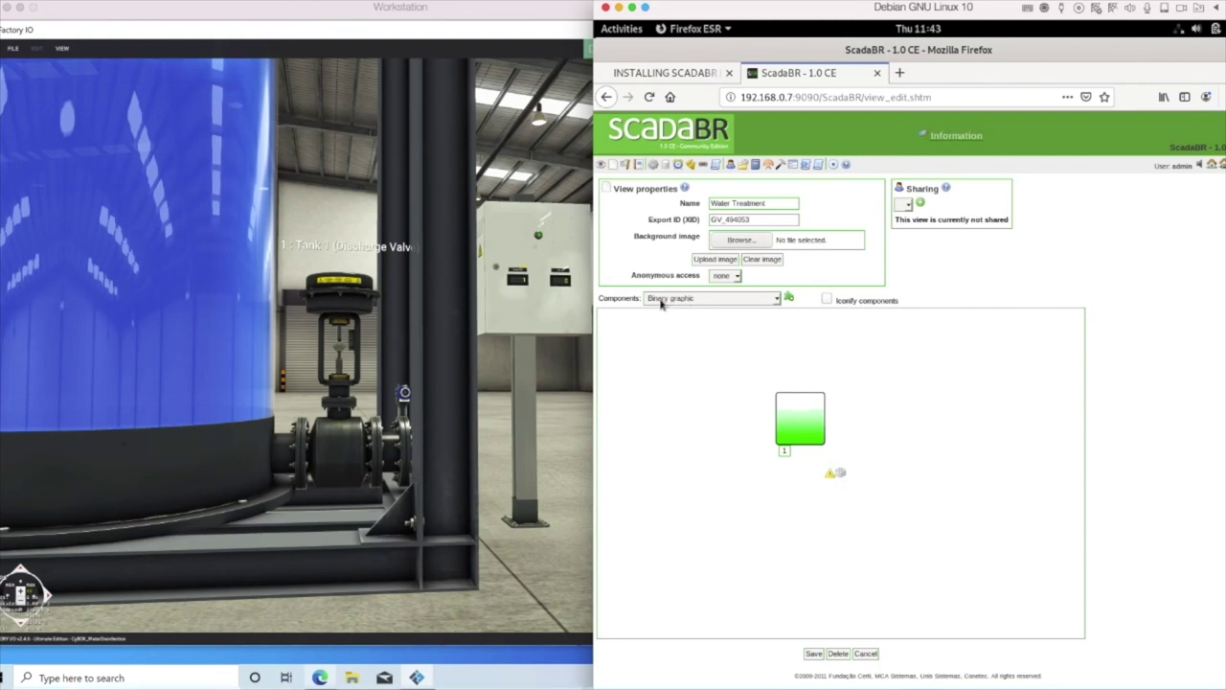
mouse_move(843, 479)
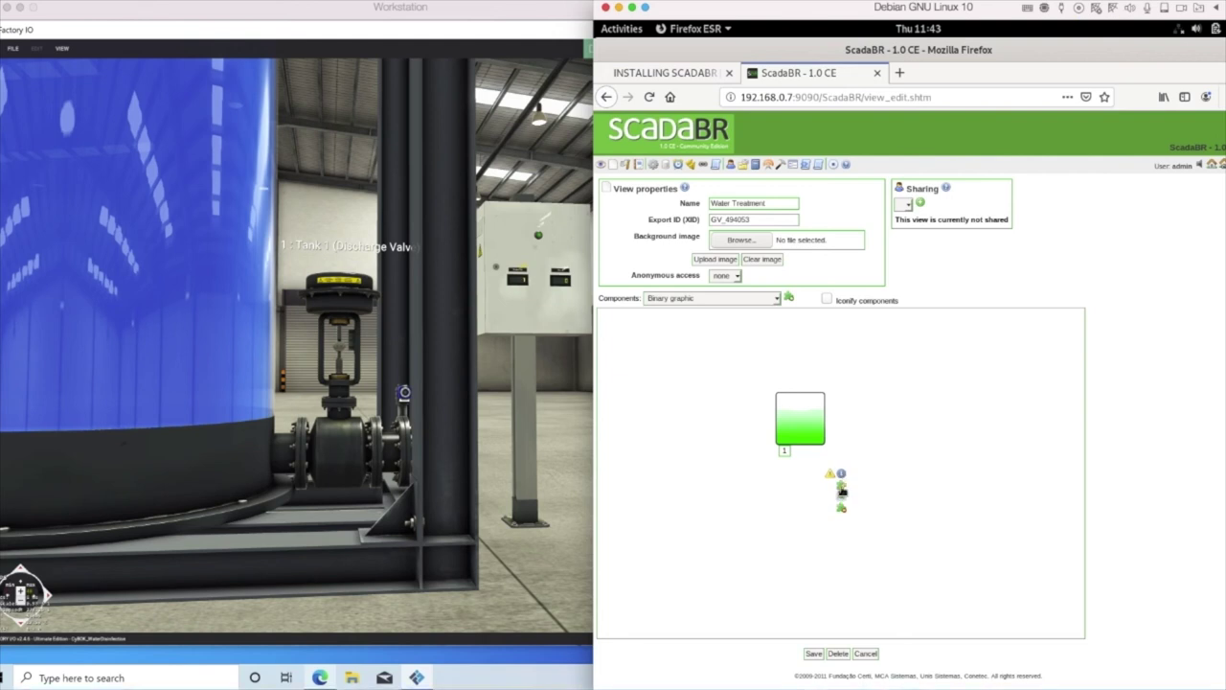
left_click(841, 487)
left_click(988, 501)
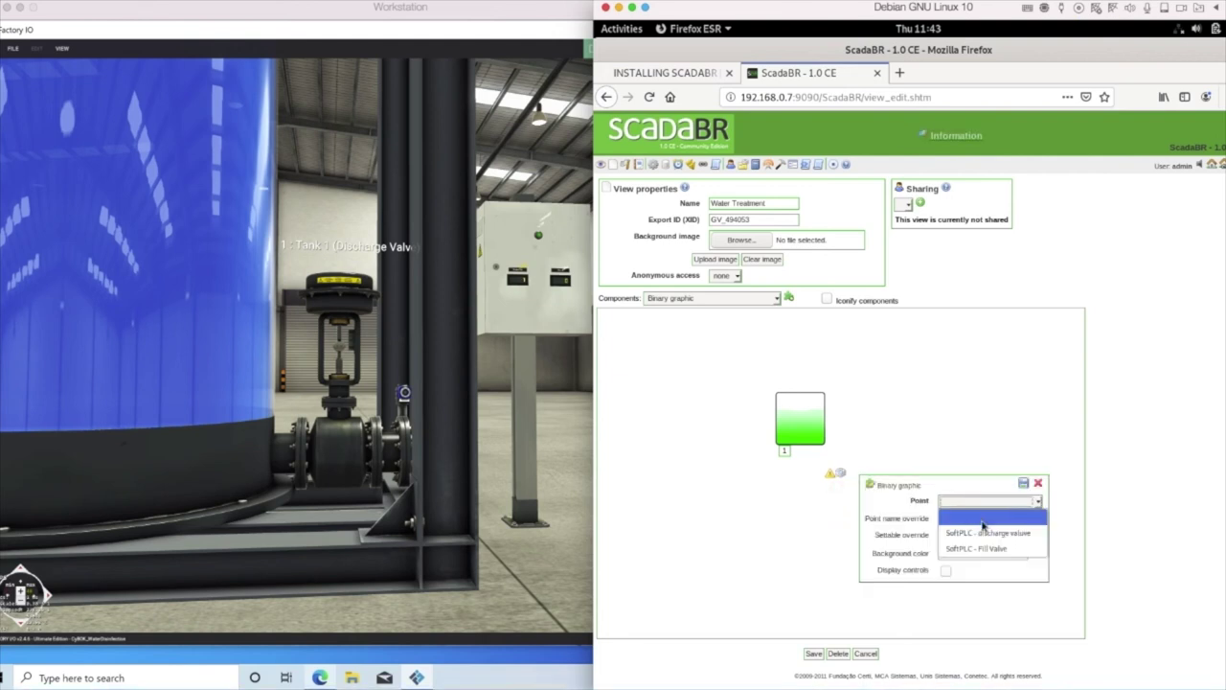
left_click(1001, 532)
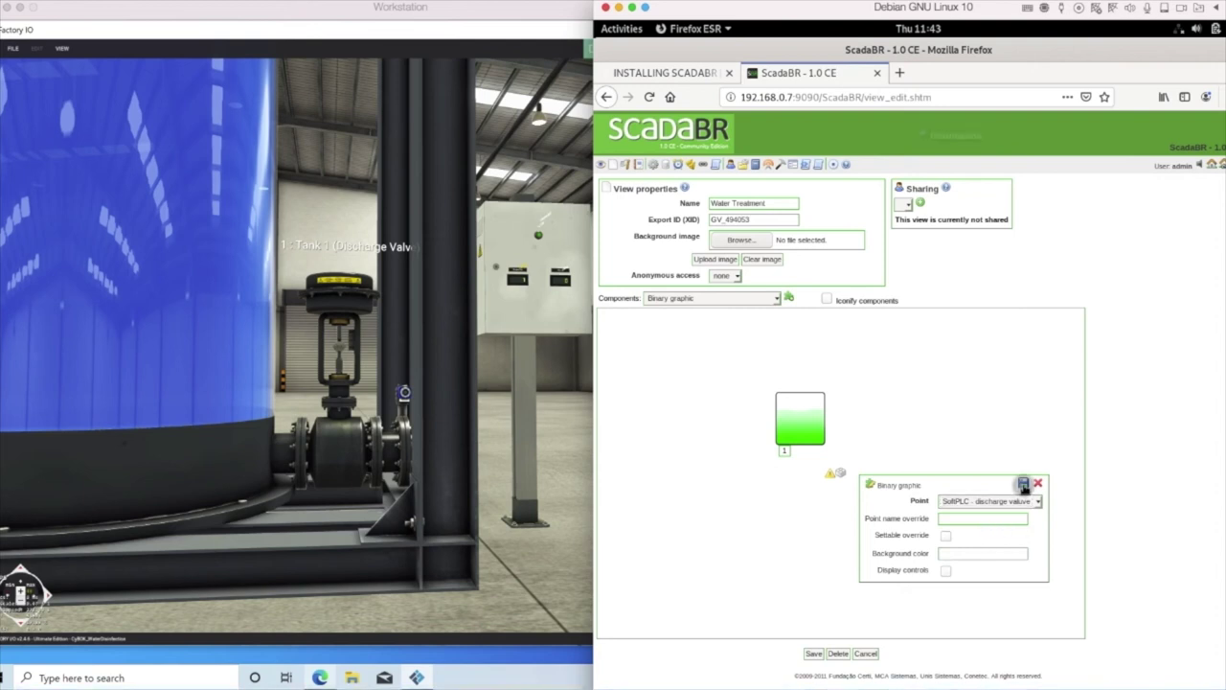
left_click(1023, 483)
left_click_drag(840, 472, 890, 524)
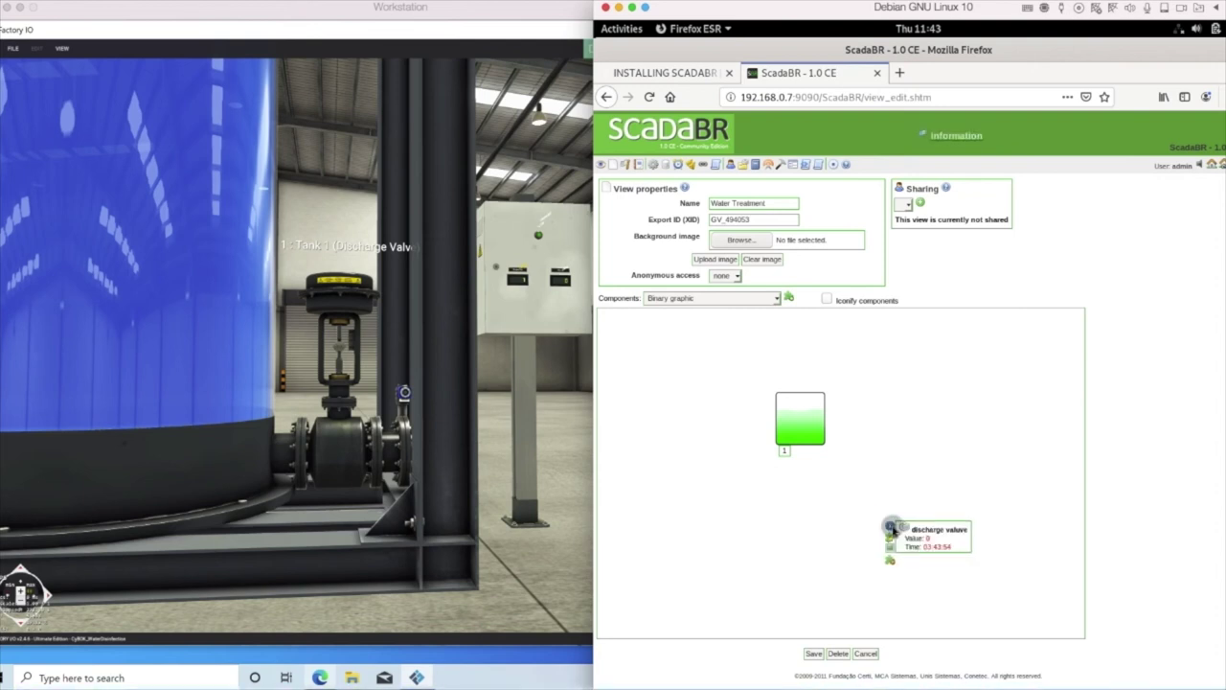
Show its value text using Motor Industrial (horizontal): red for Zero, green for One
left_click(889, 549)
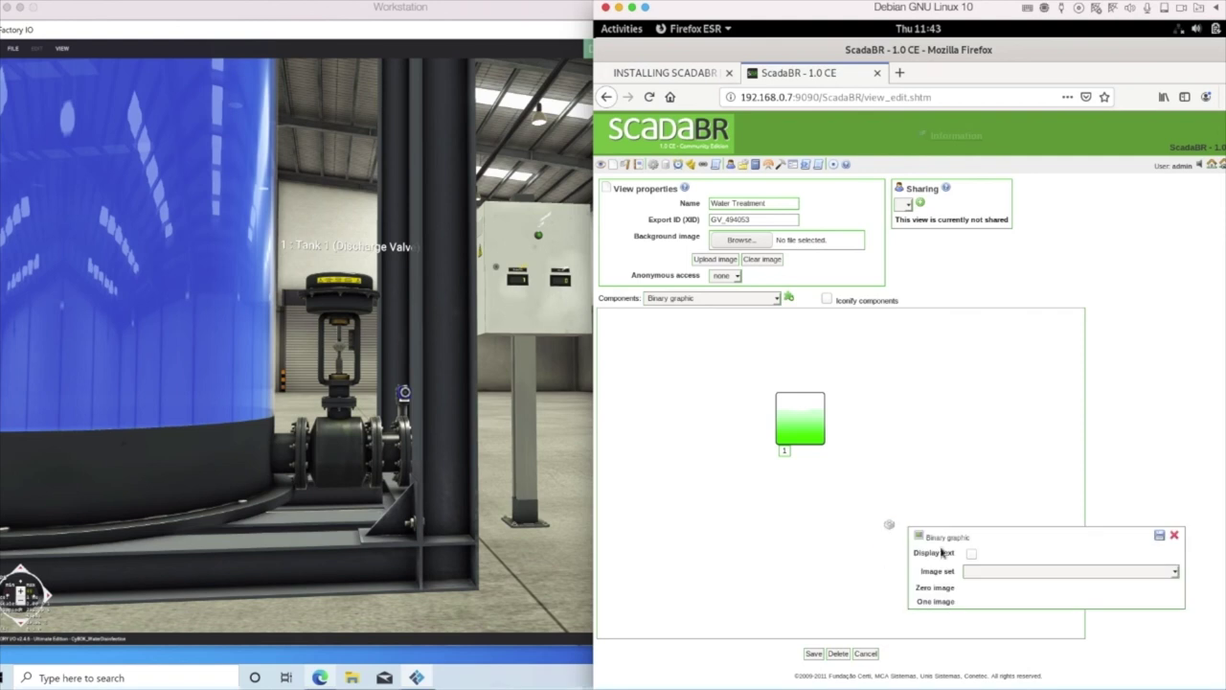
left_click(971, 553)
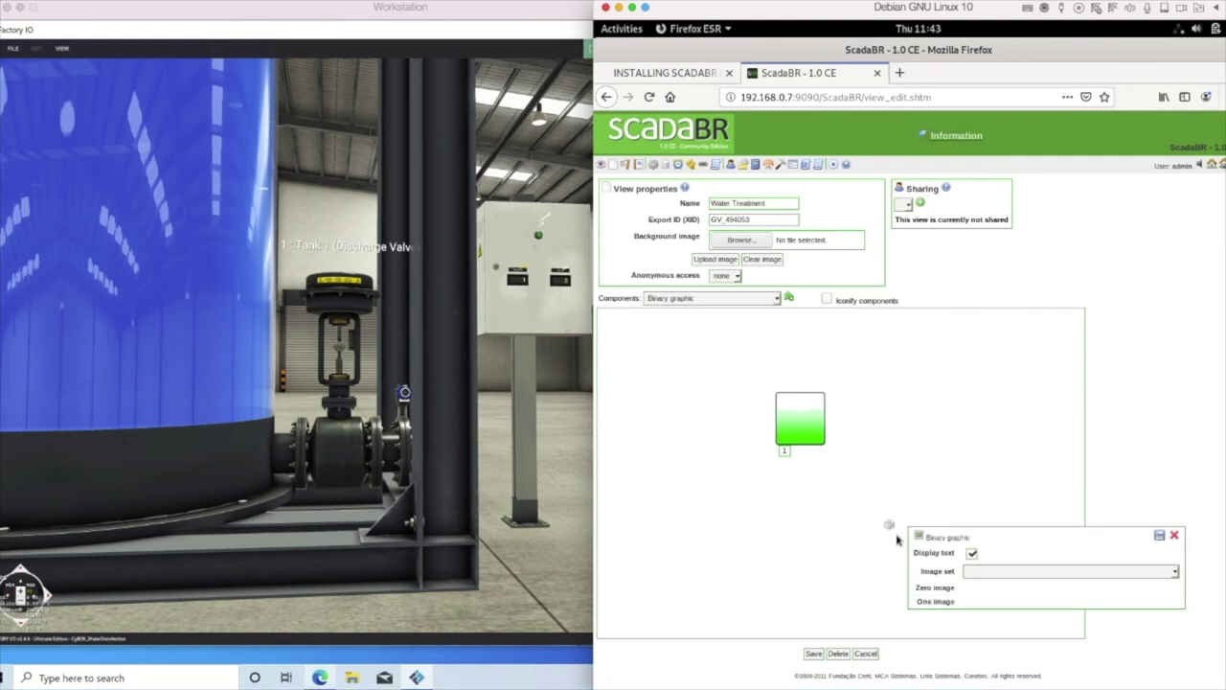
left_click(997, 573)
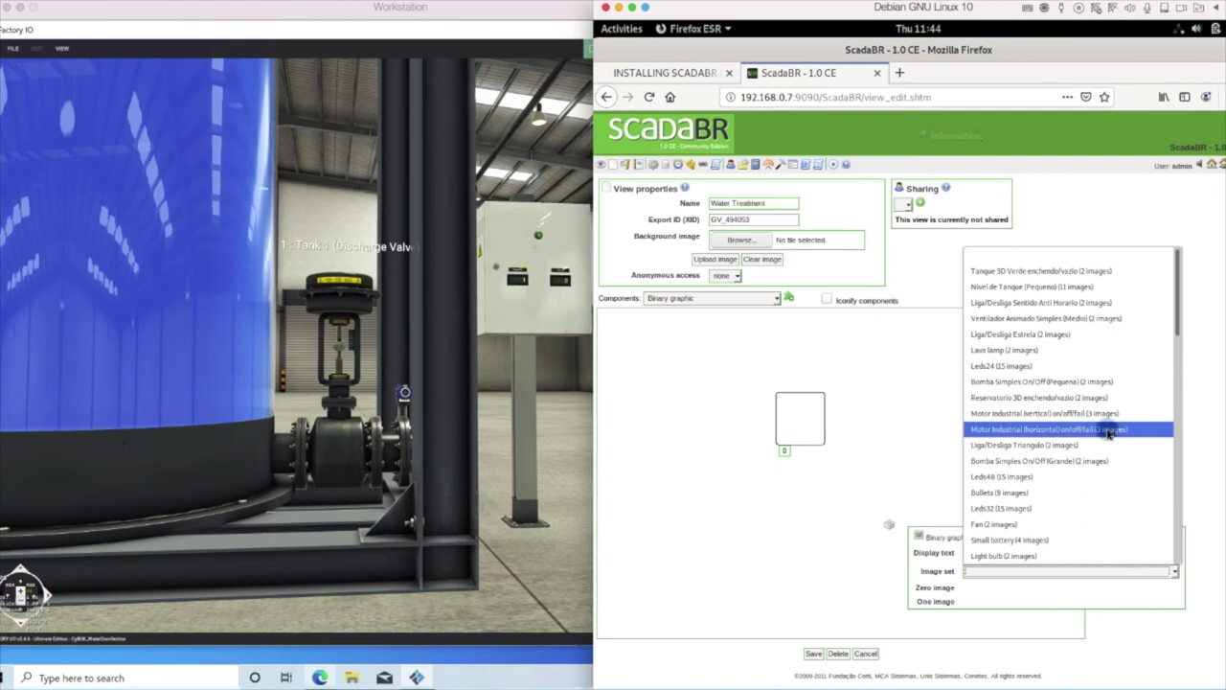
left_click(1108, 433)
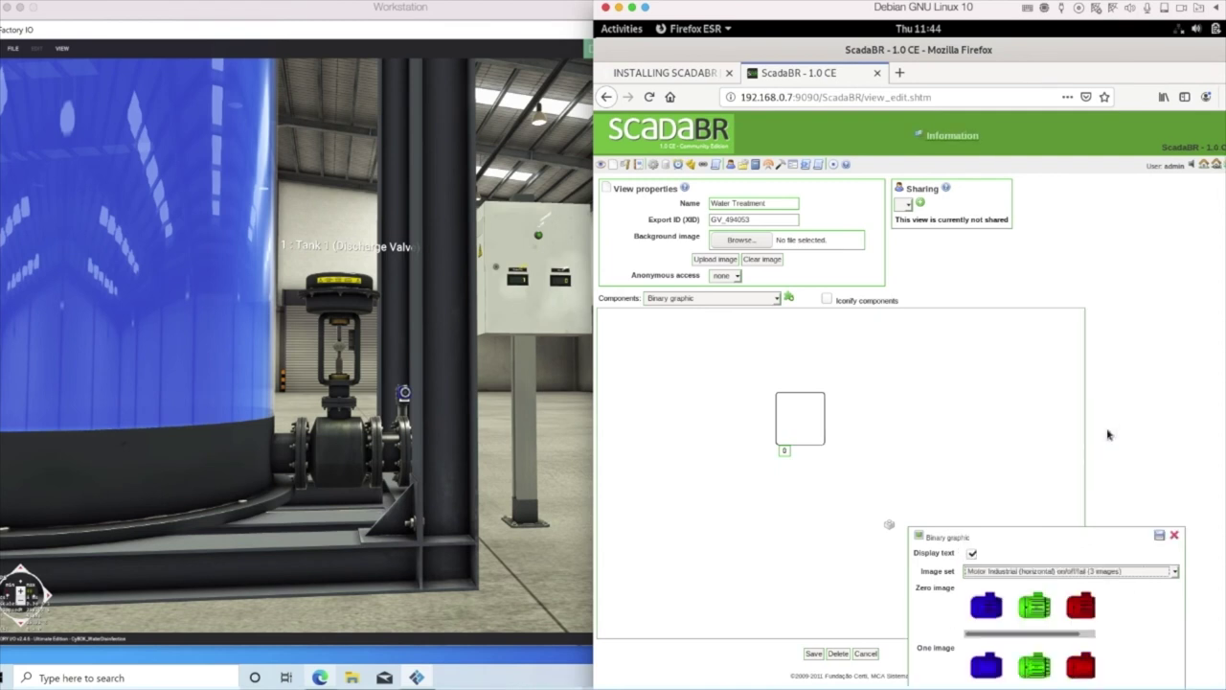
left_click(1082, 610)
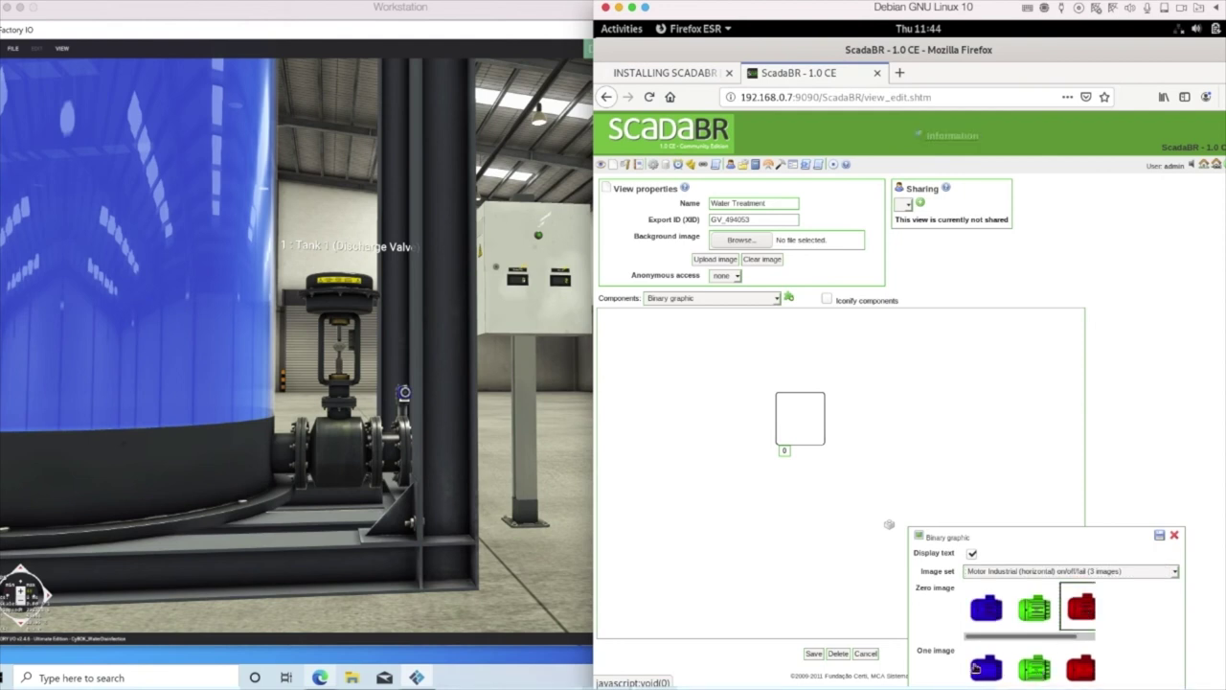
left_click(1035, 669)
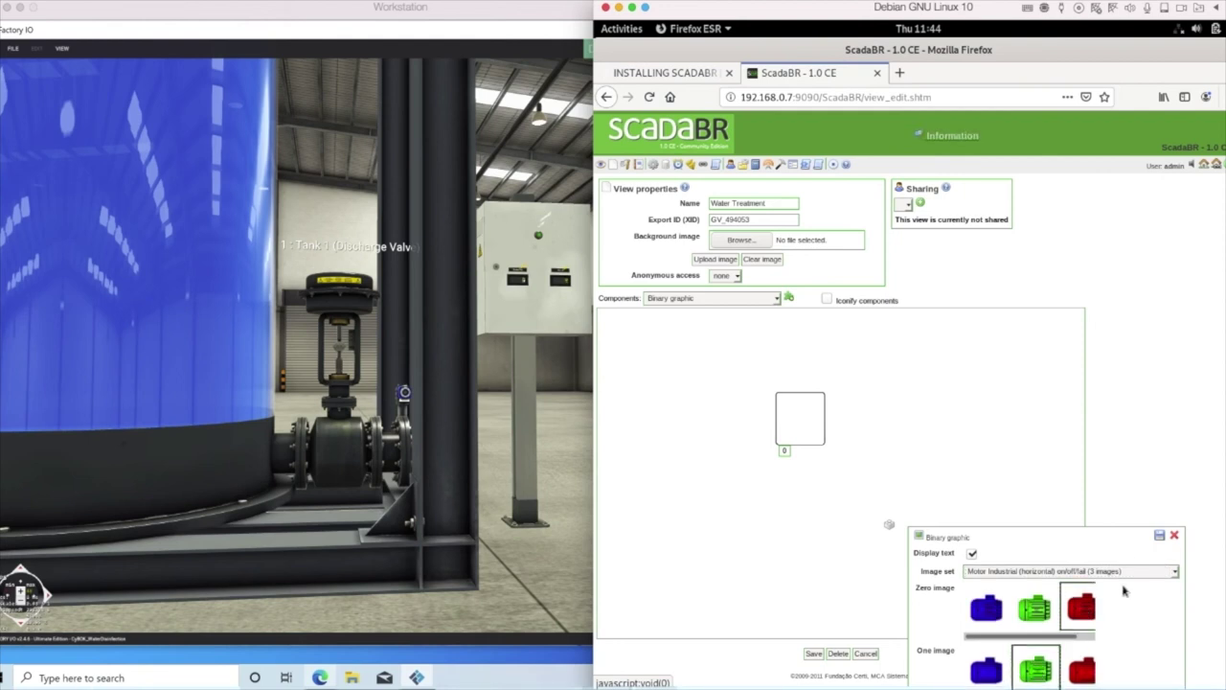
left_click(1159, 537)
mouse_move(893, 535)
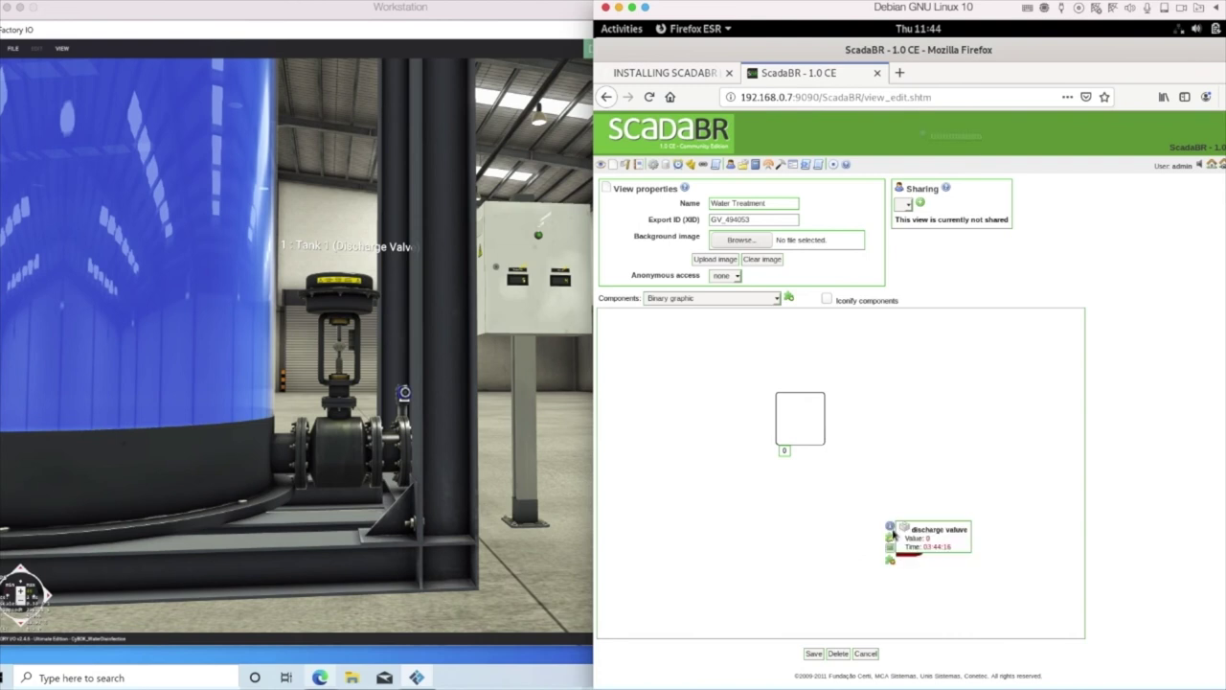
left_click_drag(900, 551, 885, 493)
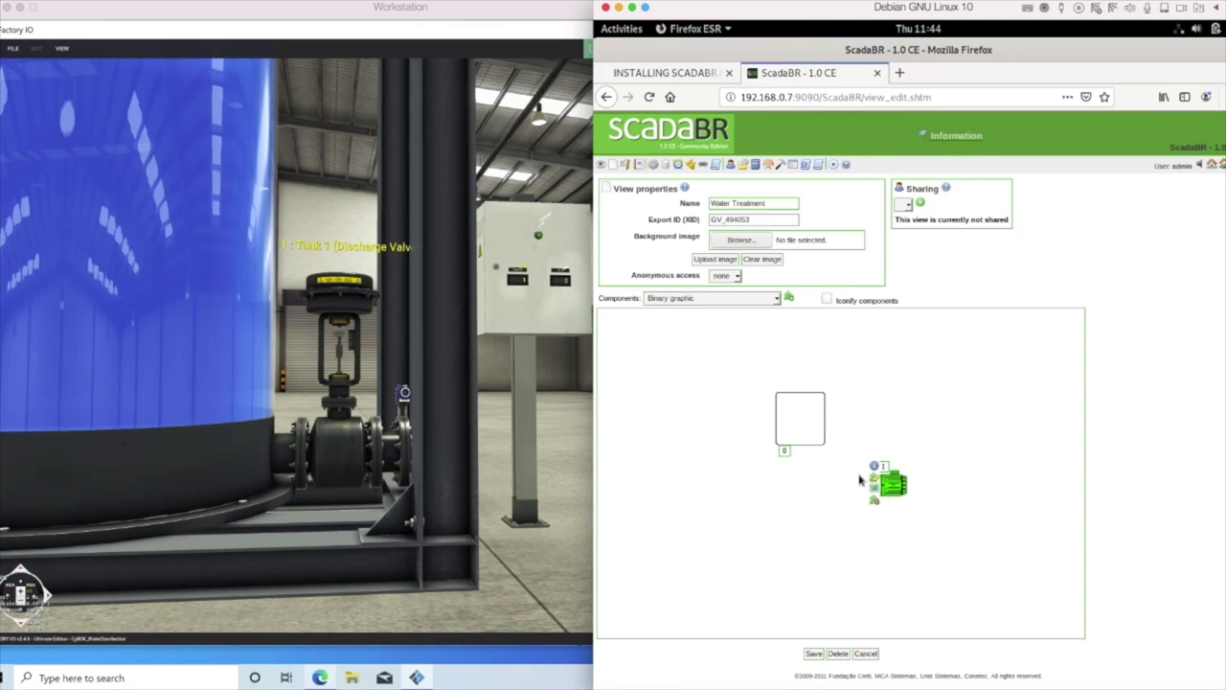
left_click(813, 654)
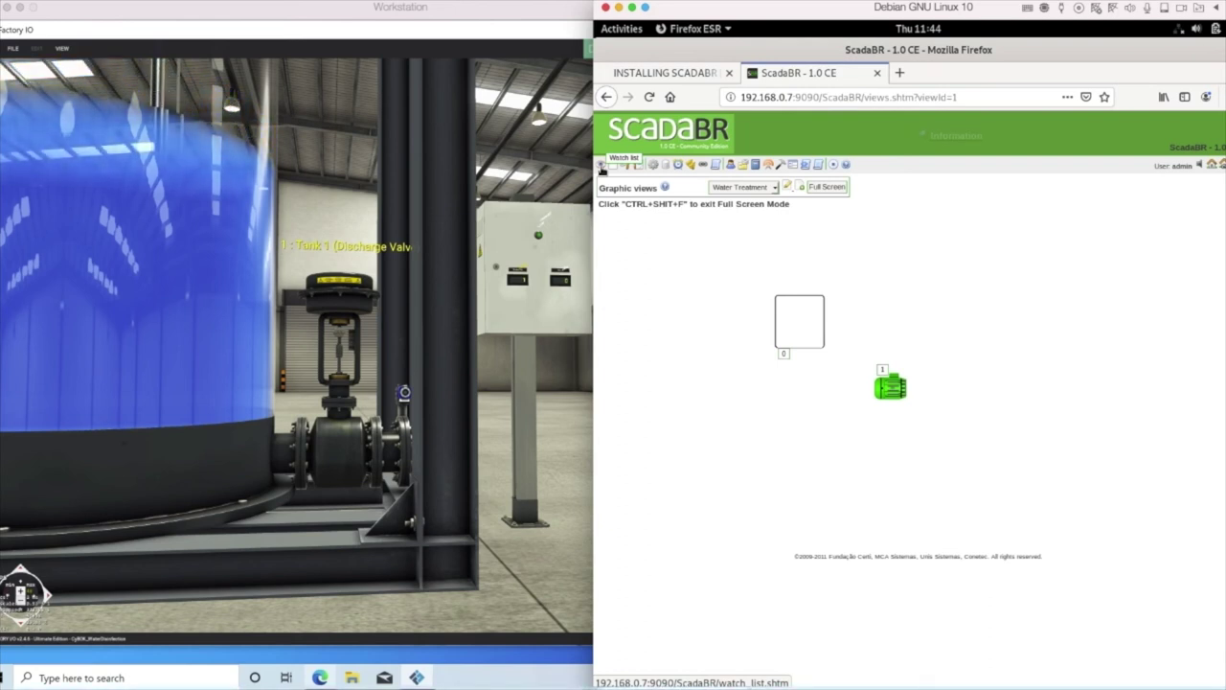
left_click(603, 166)
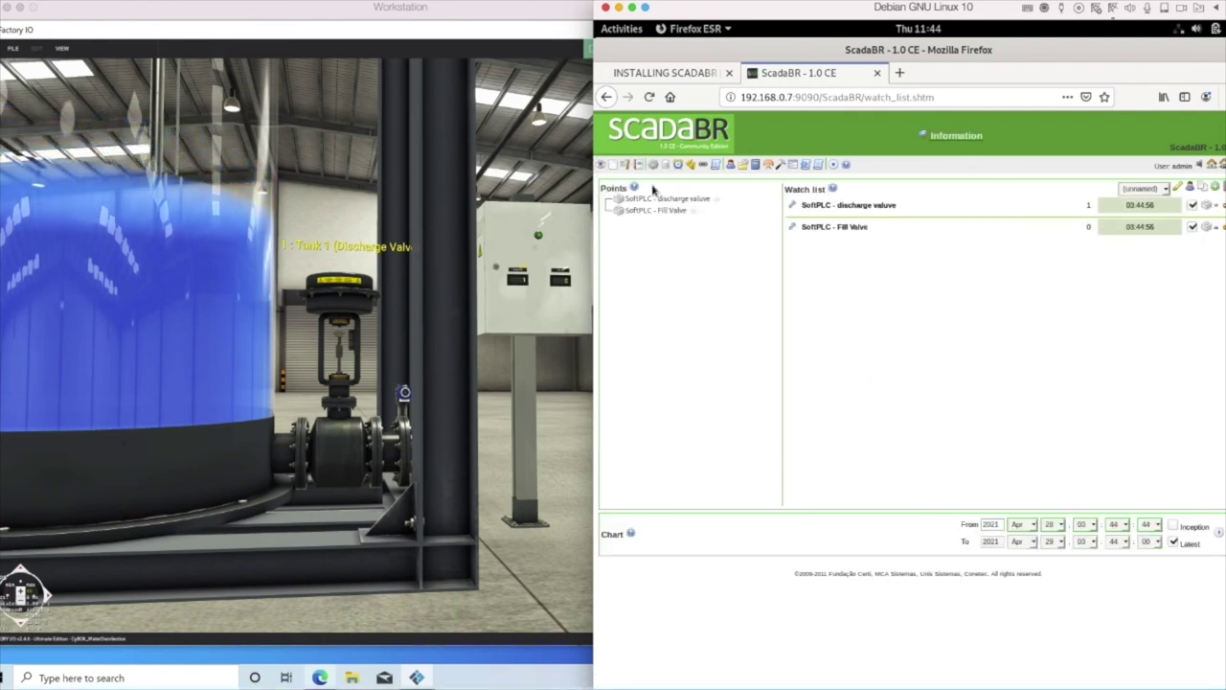
left_click(614, 165)
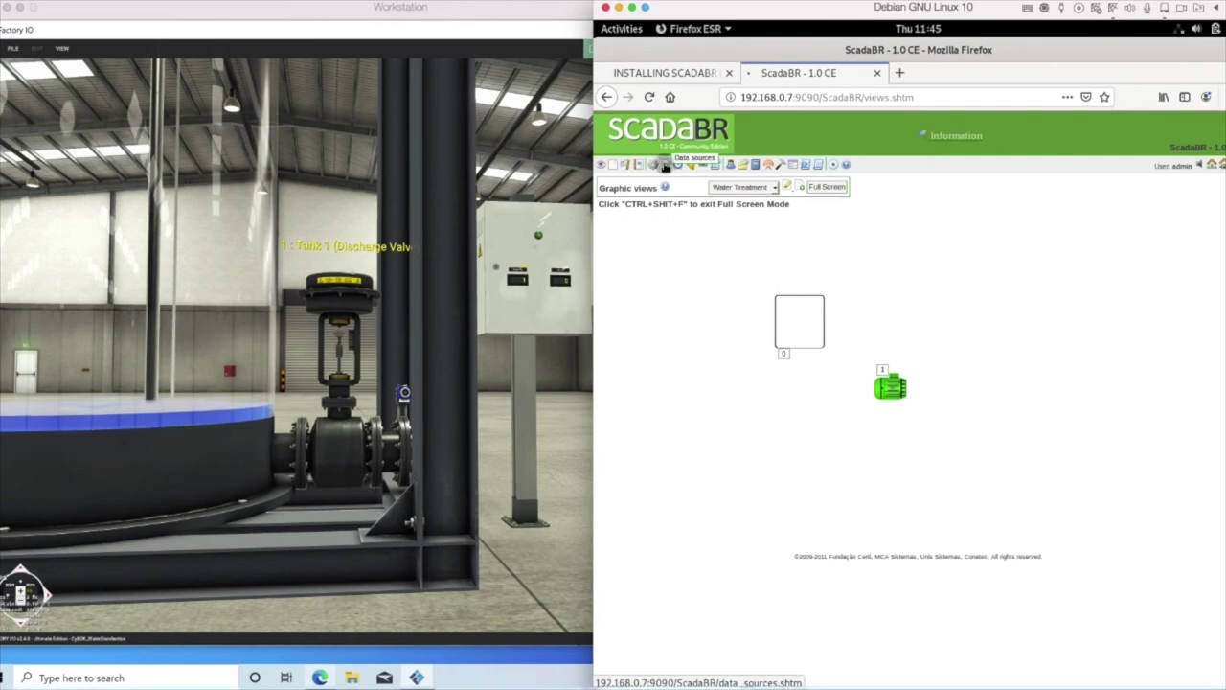
Open the SoftPLC Modbus data source for editing from the Data sources list
left_click(653, 165)
left_click(762, 184)
left_click(761, 184)
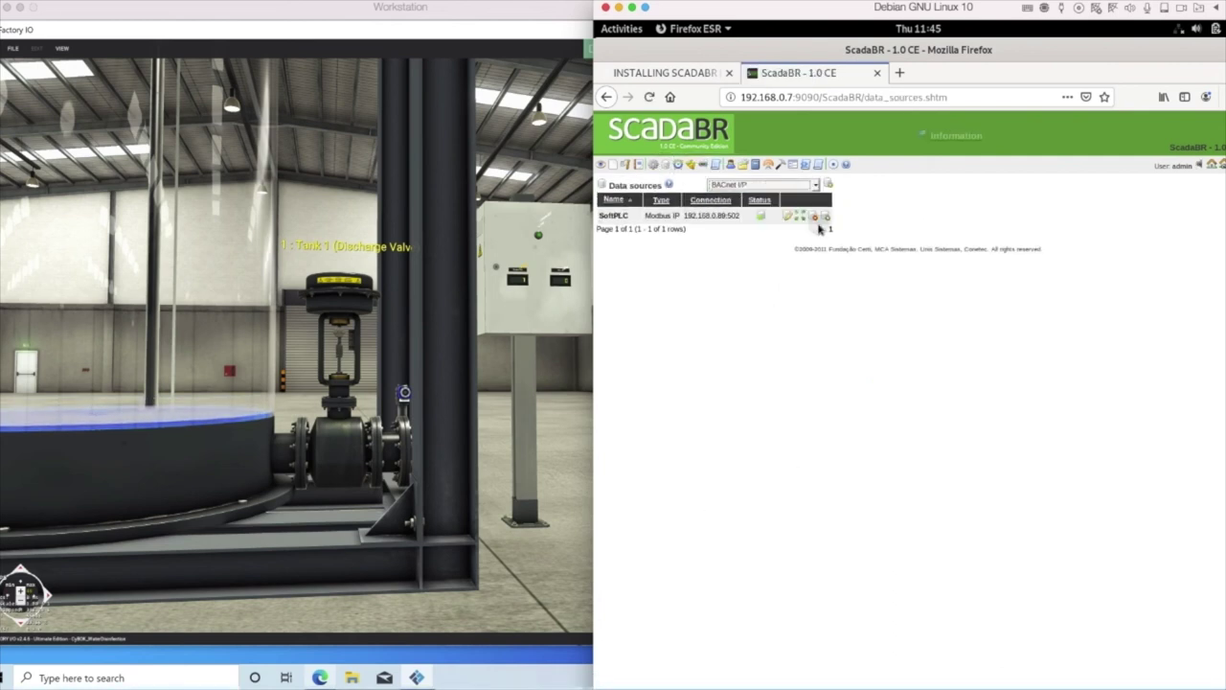
left_click(788, 217)
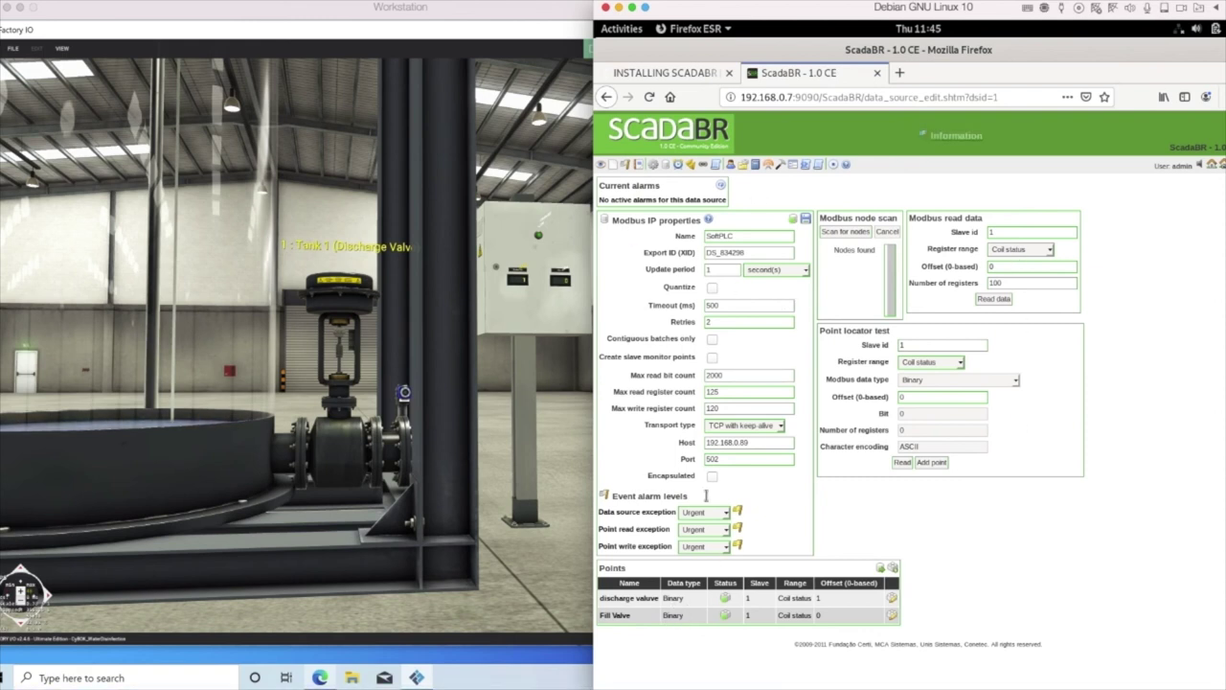
Read 25 holding registers from SoftPLC, with register 1 returning 0007
left_click(1017, 250)
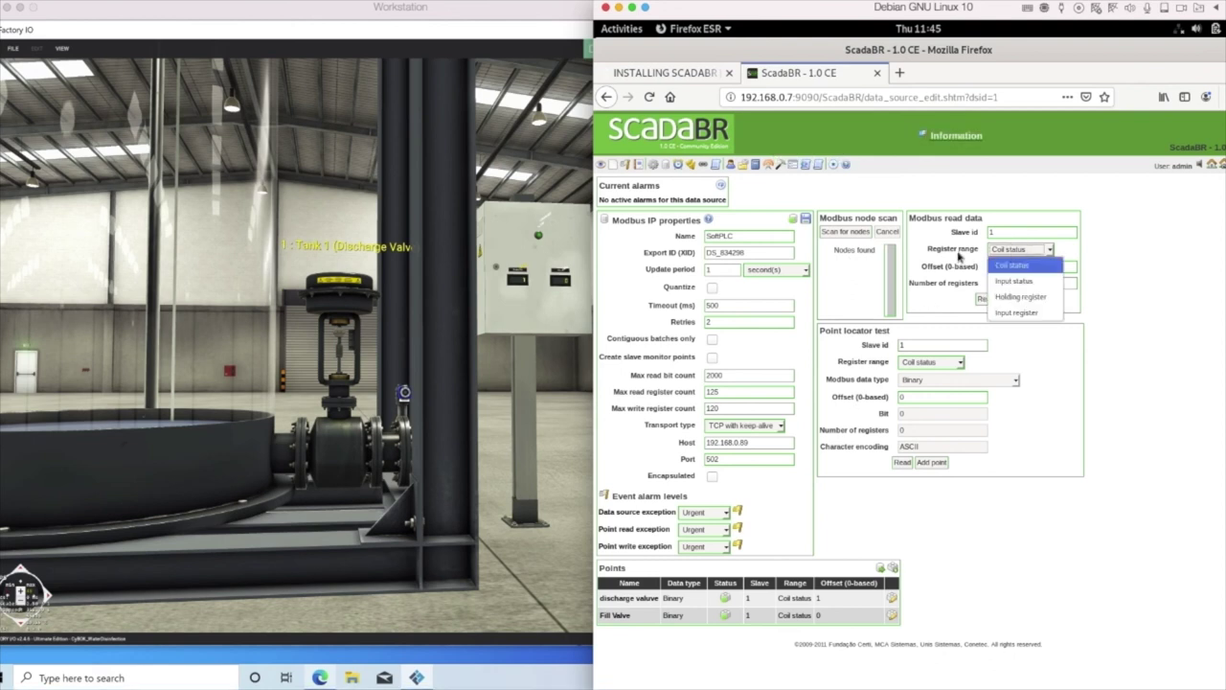
left_click(1040, 298)
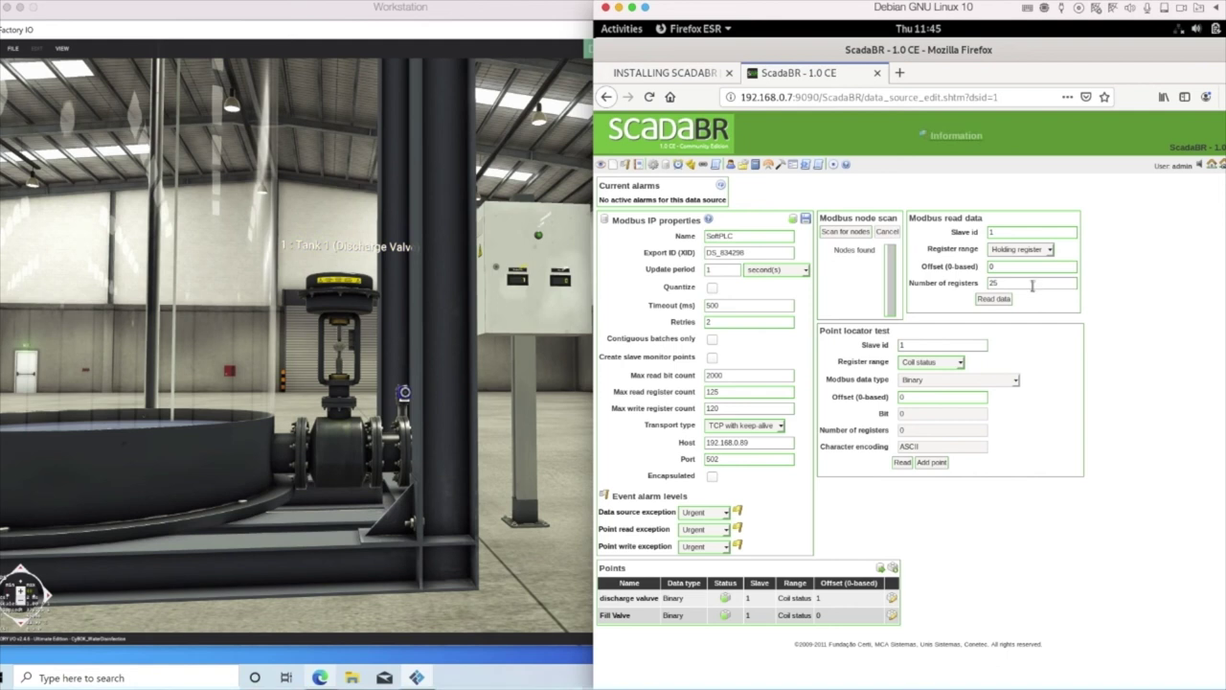
left_click(1001, 301)
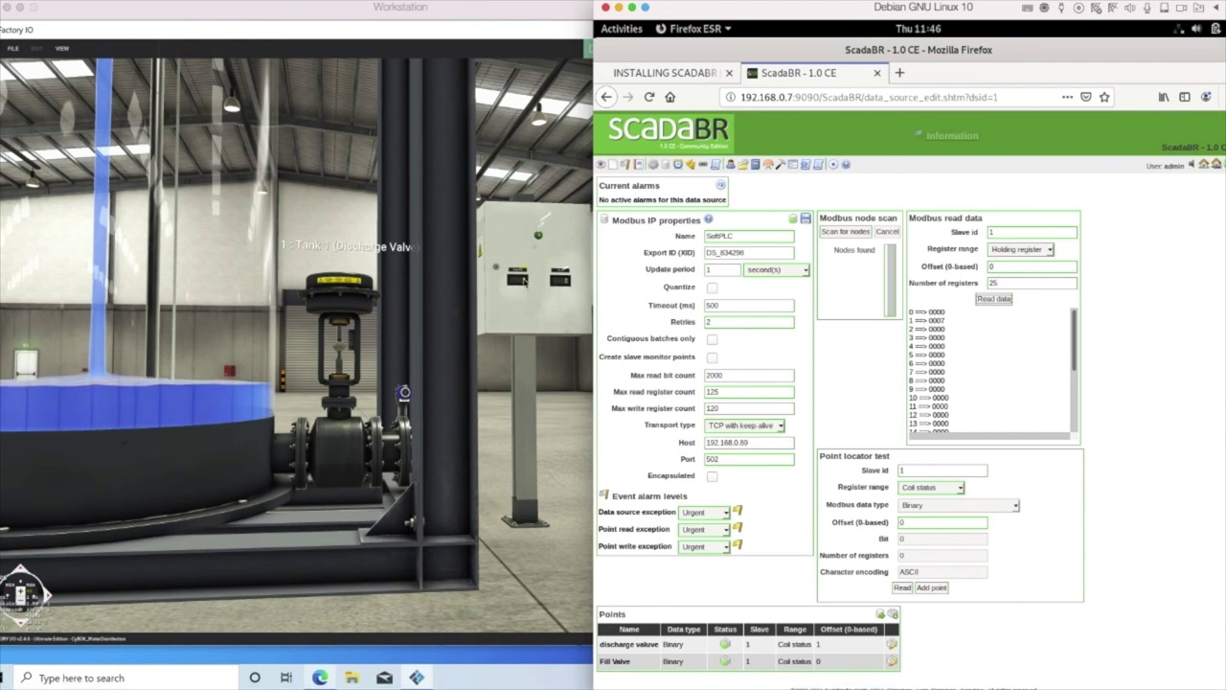
left_click(526, 276)
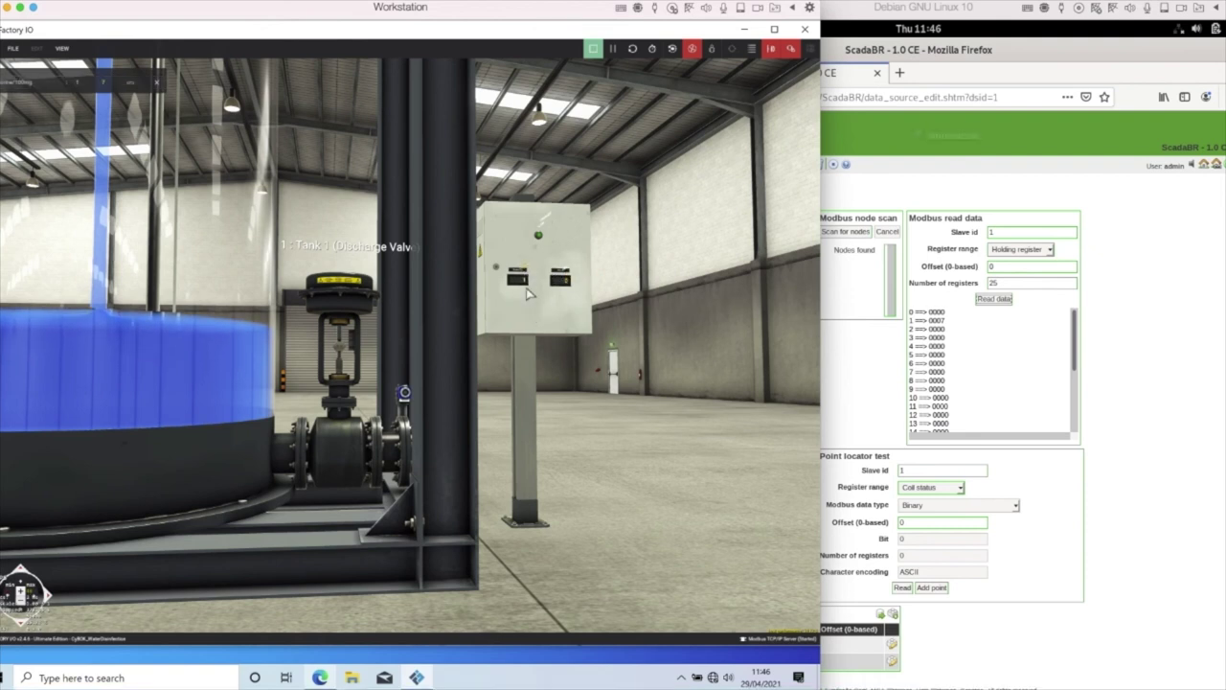
Show Factory IO's Modbus TCP/IP driver mapping with PH Level and Chlorine on holding registers
left_click(1135, 346)
left_click_drag(930, 342, 948, 428)
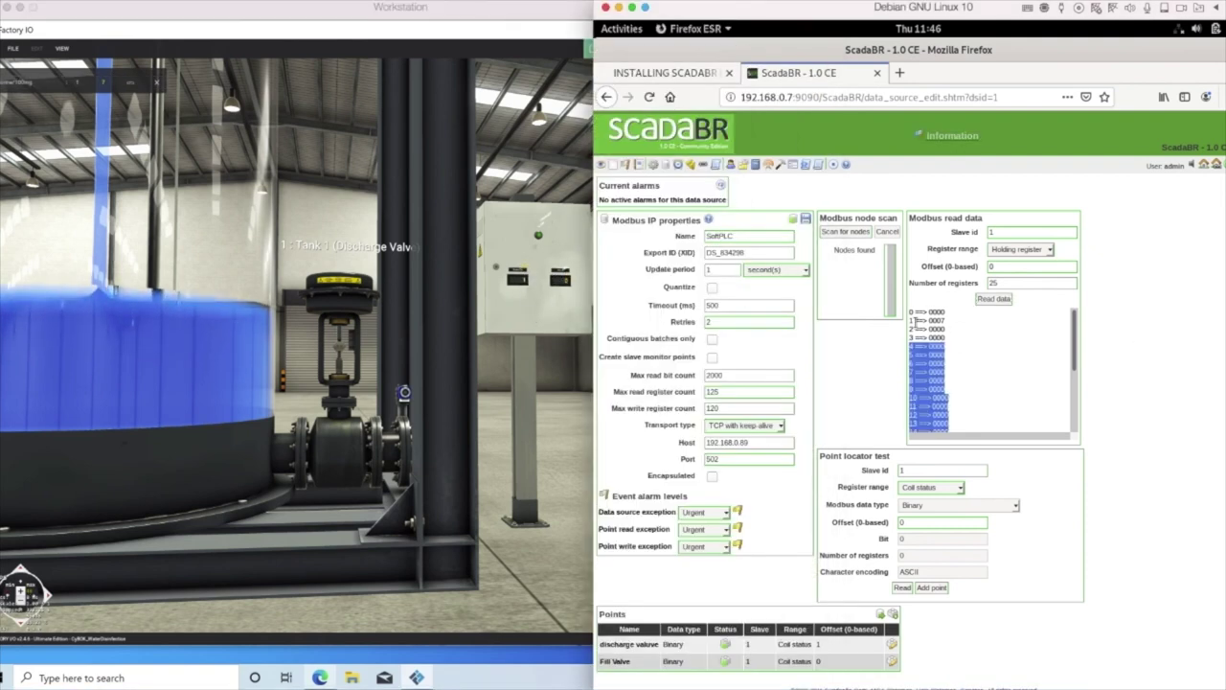
left_click(12, 50)
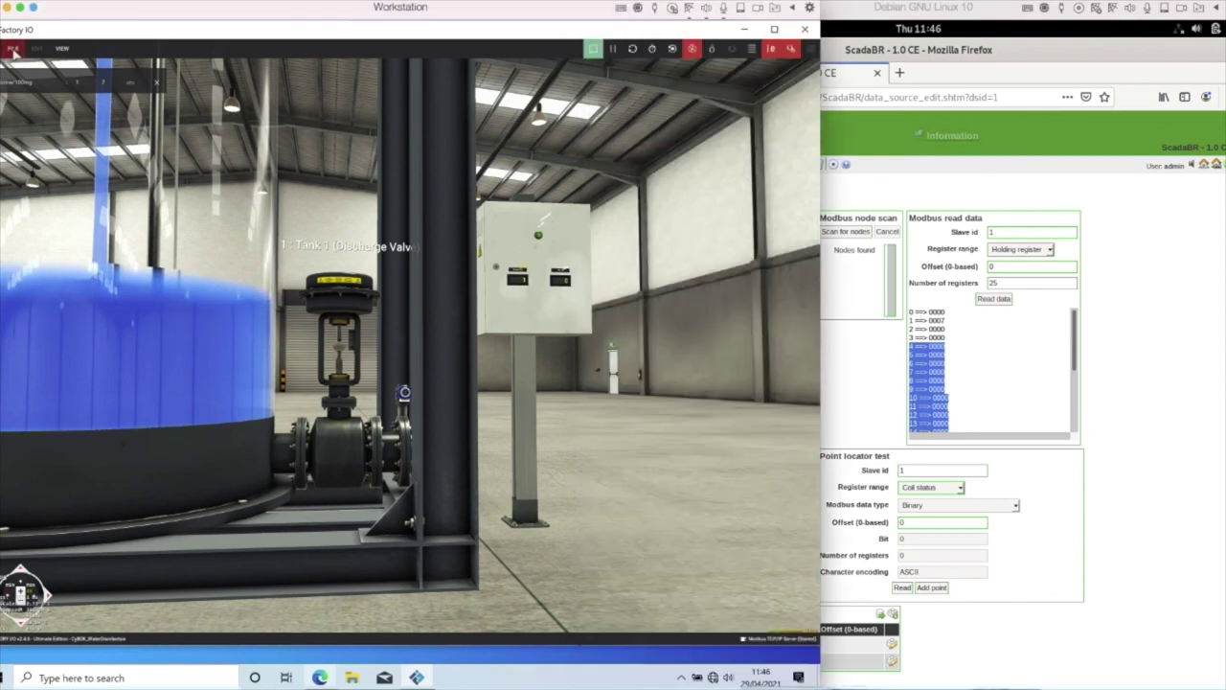
left_click(12, 49)
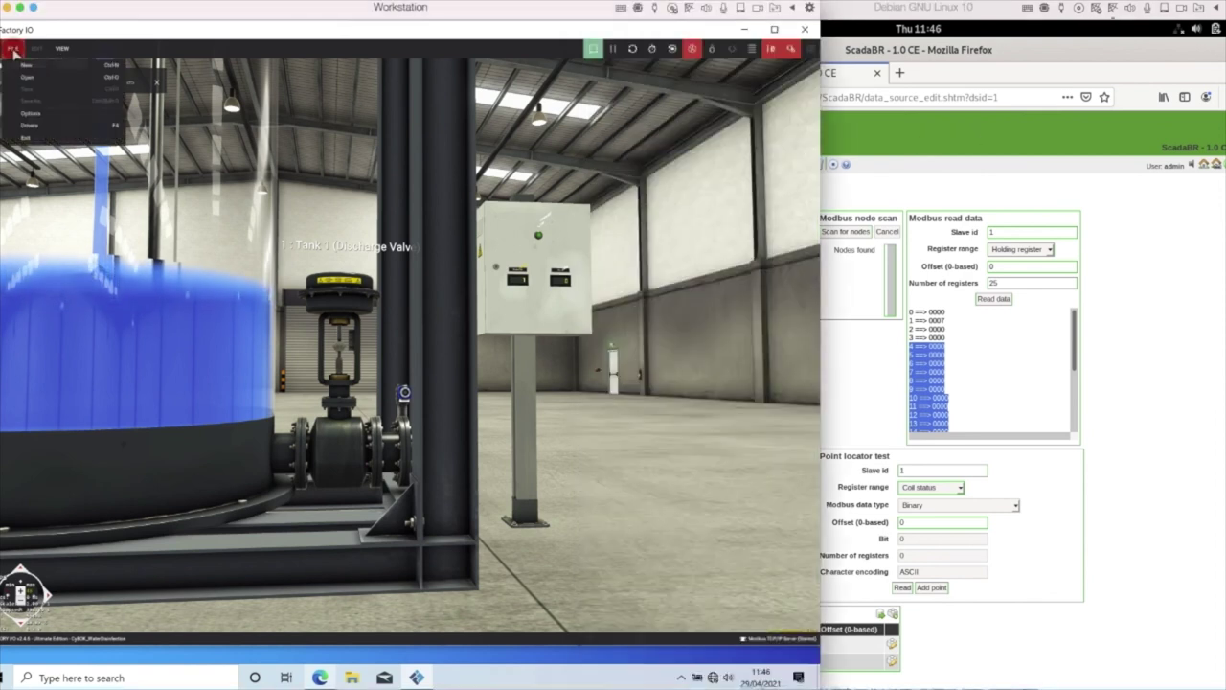
left_click(61, 125)
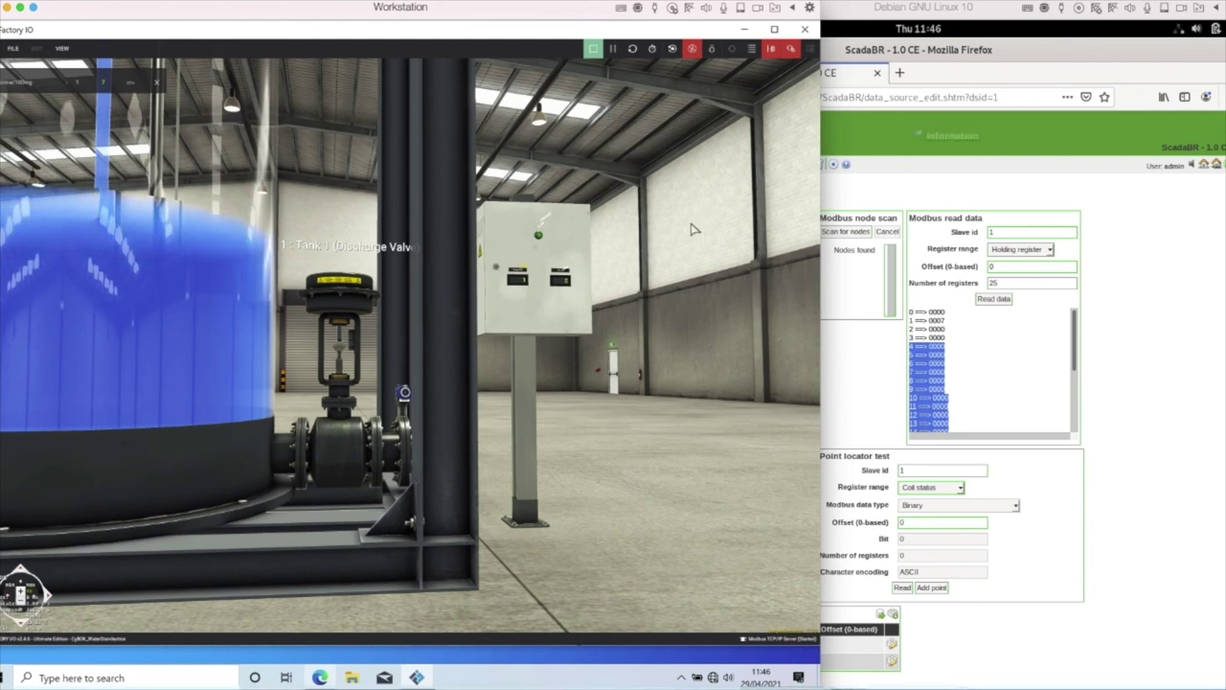
left_click(1147, 273)
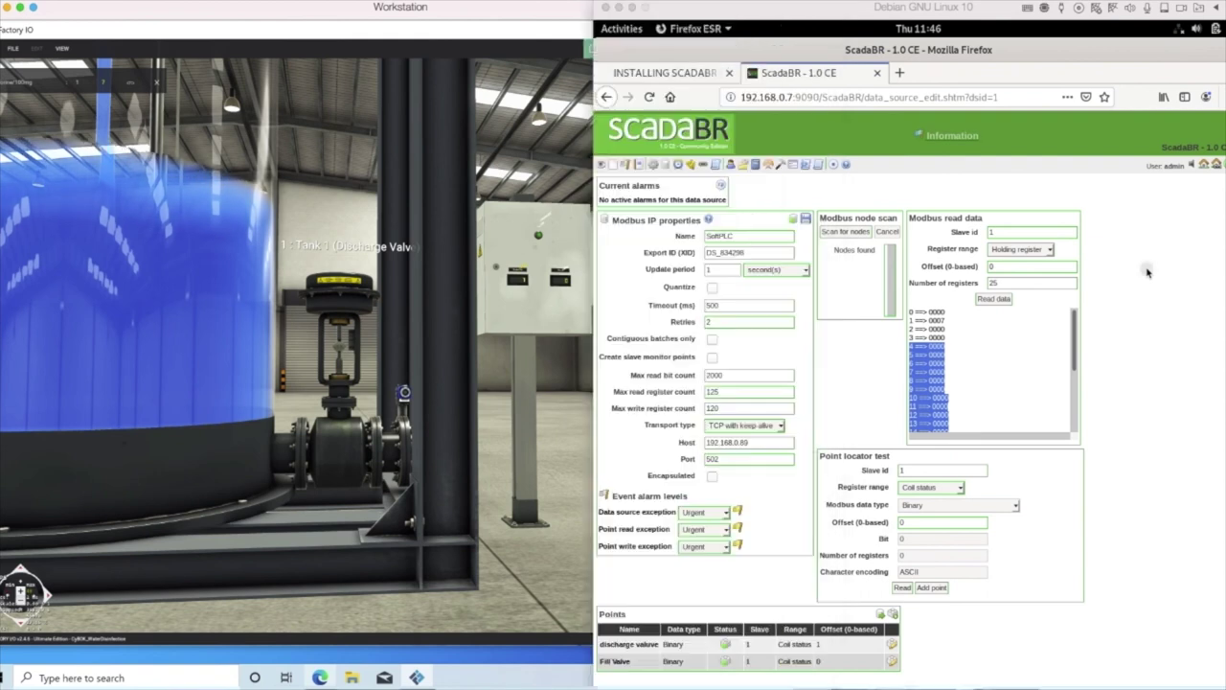
left_click(461, 105)
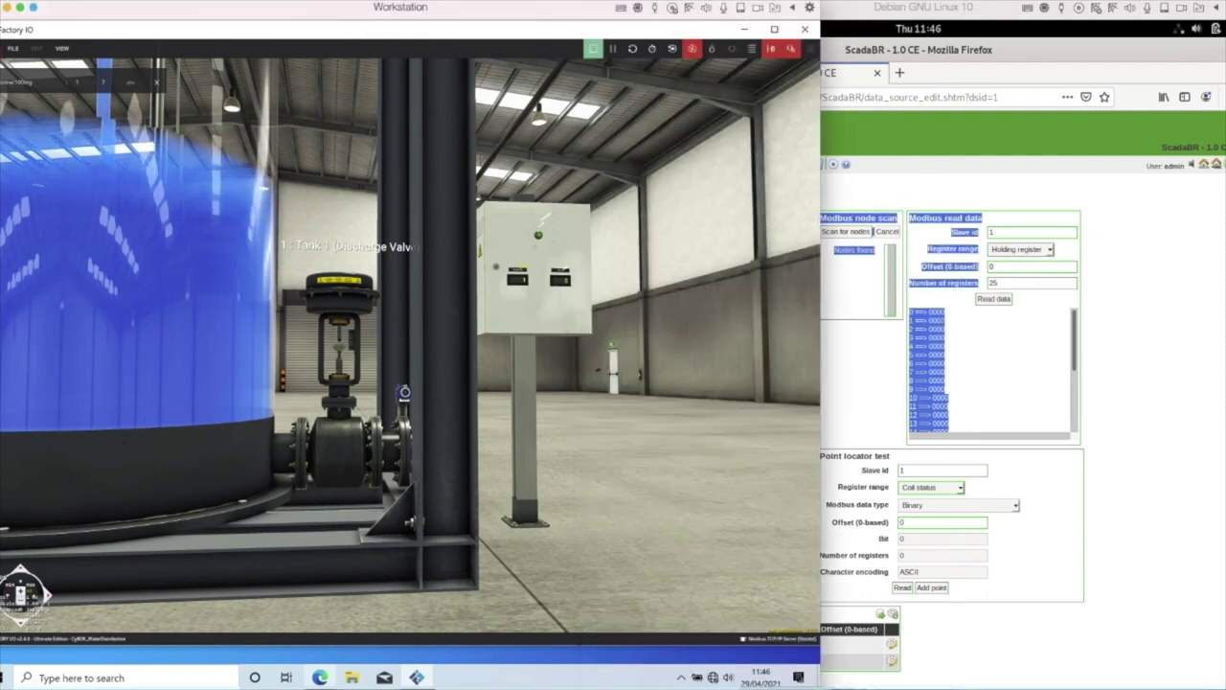
left_click(9, 52)
left_click(53, 130)
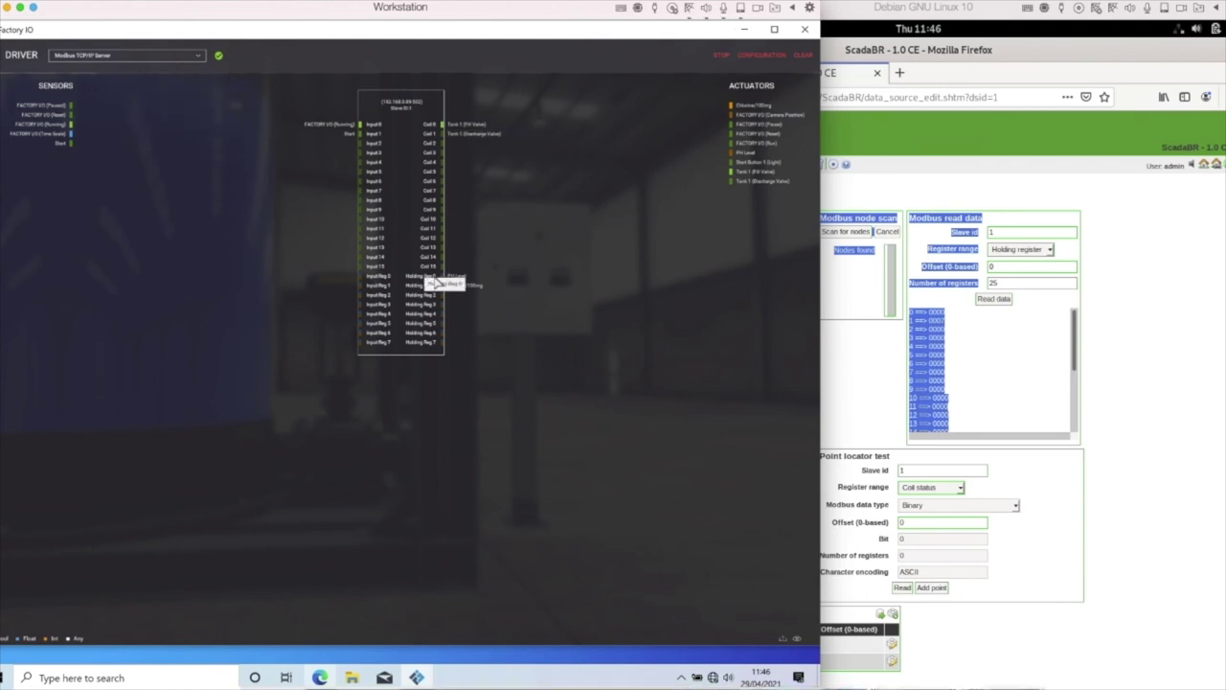
Set the point locator test to Holding register at offset 1
left_click(938, 319)
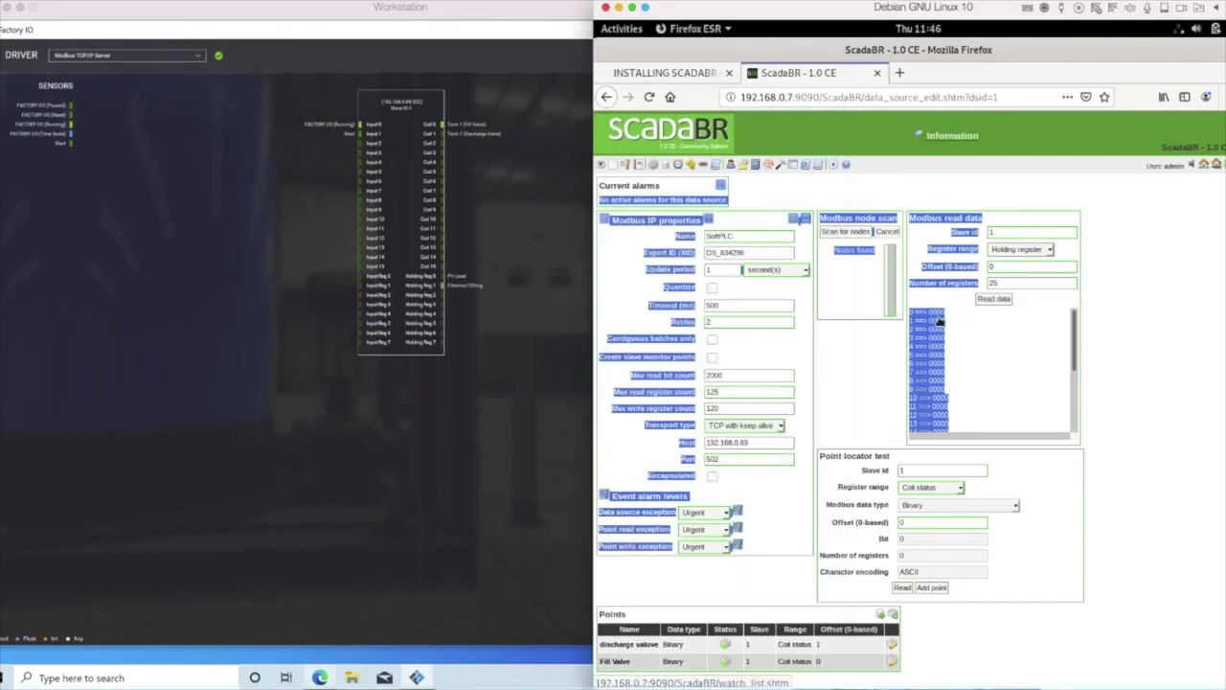
left_click(953, 322)
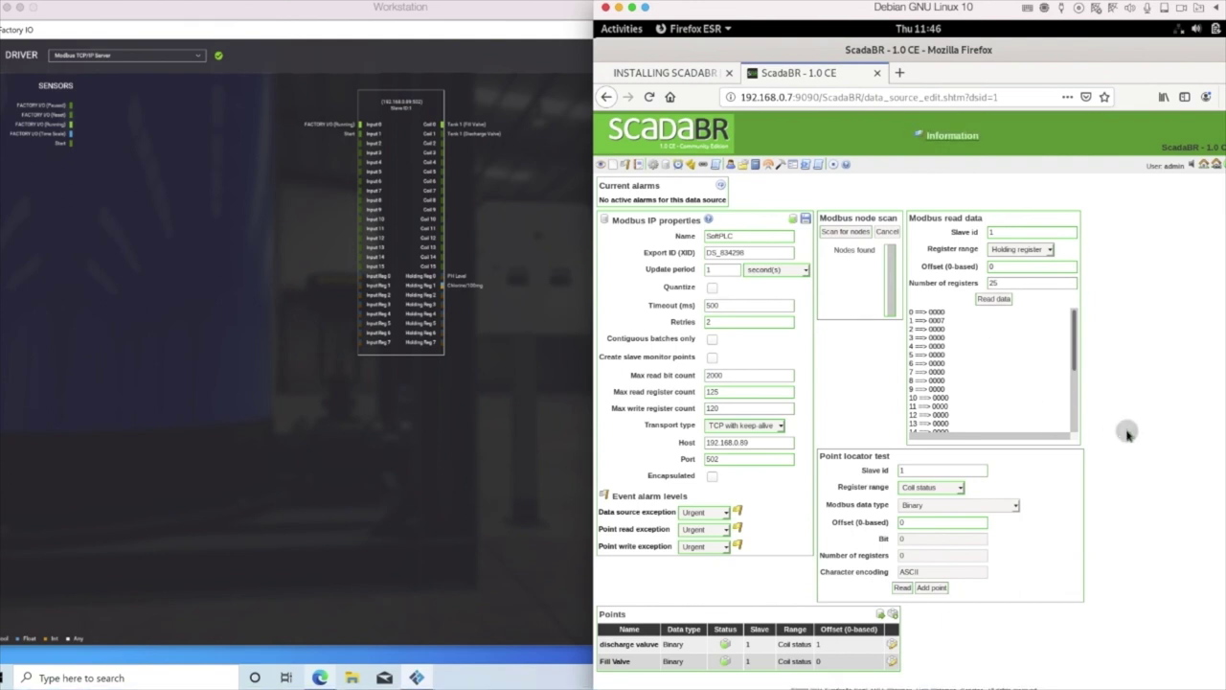
left_click(930, 488)
left_click(943, 533)
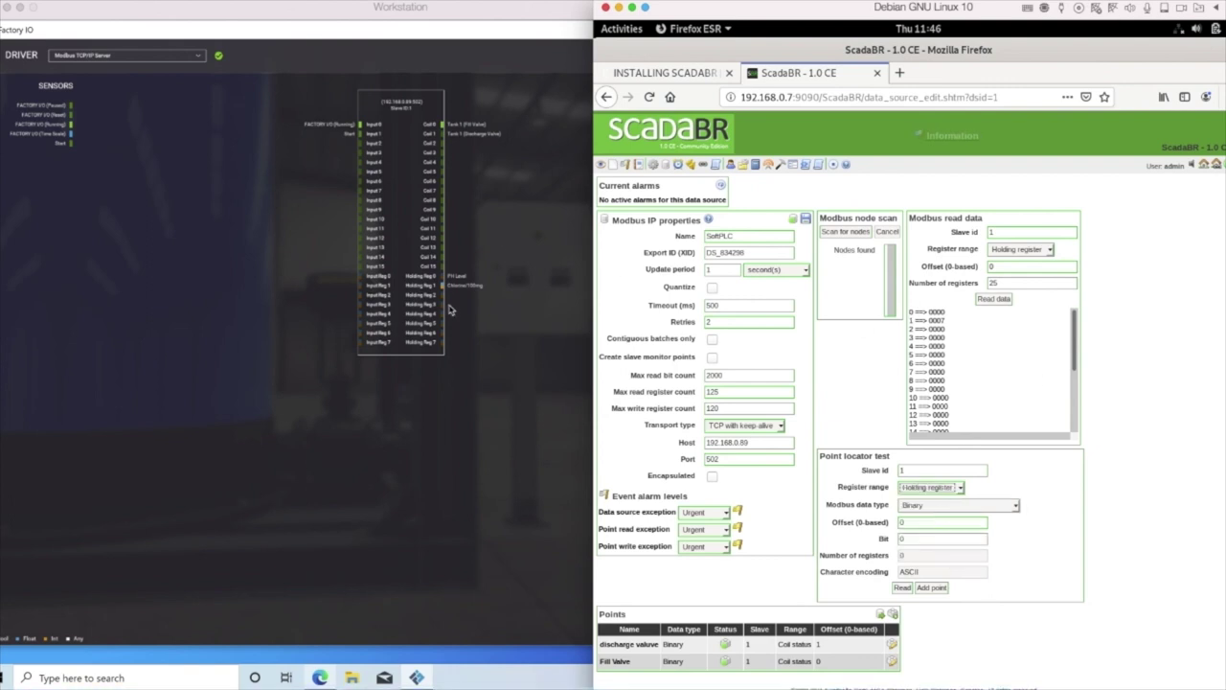
double_click(913, 523)
type("1")
key("Tab")
type("2")
Read offset 1 as a 2 byte unsigned integer, getting 7, and start a new point
left_click(1014, 505)
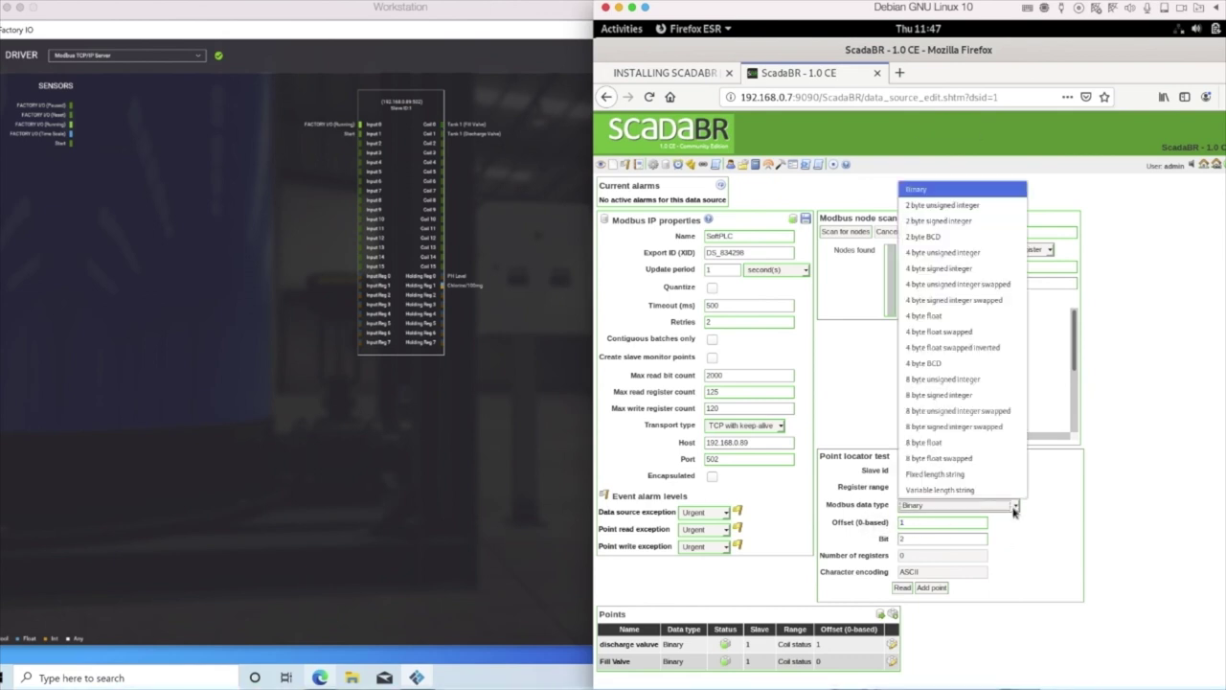
left_click(981, 206)
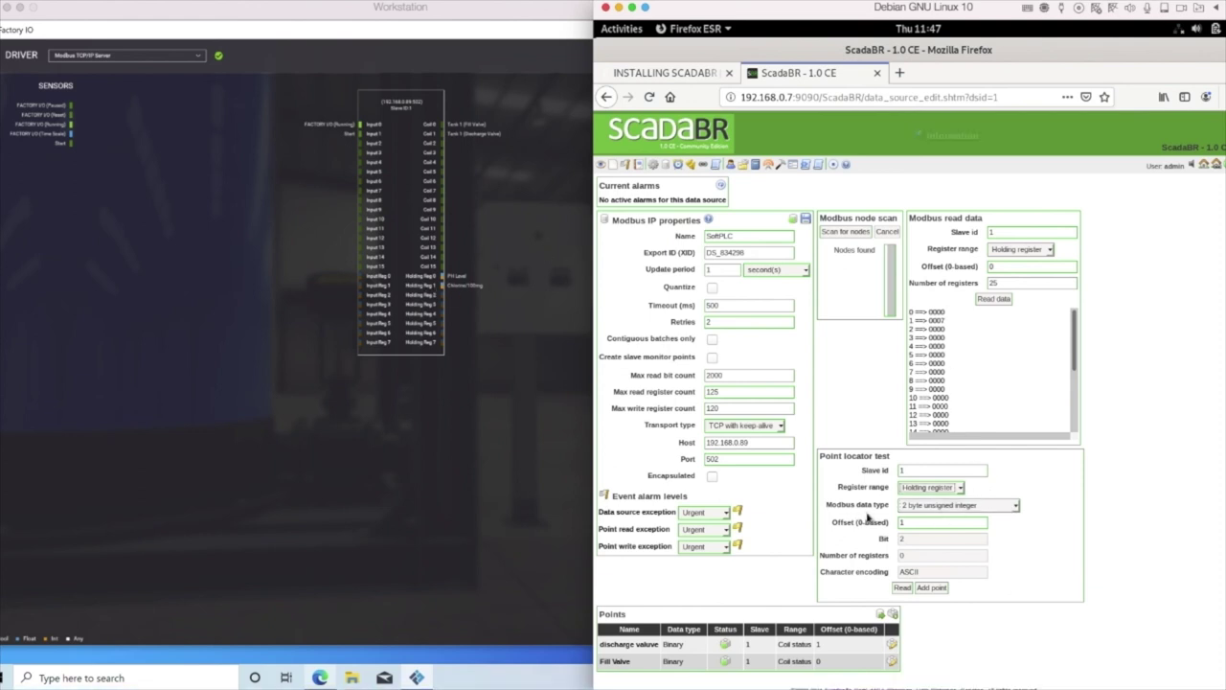
left_click(977, 507)
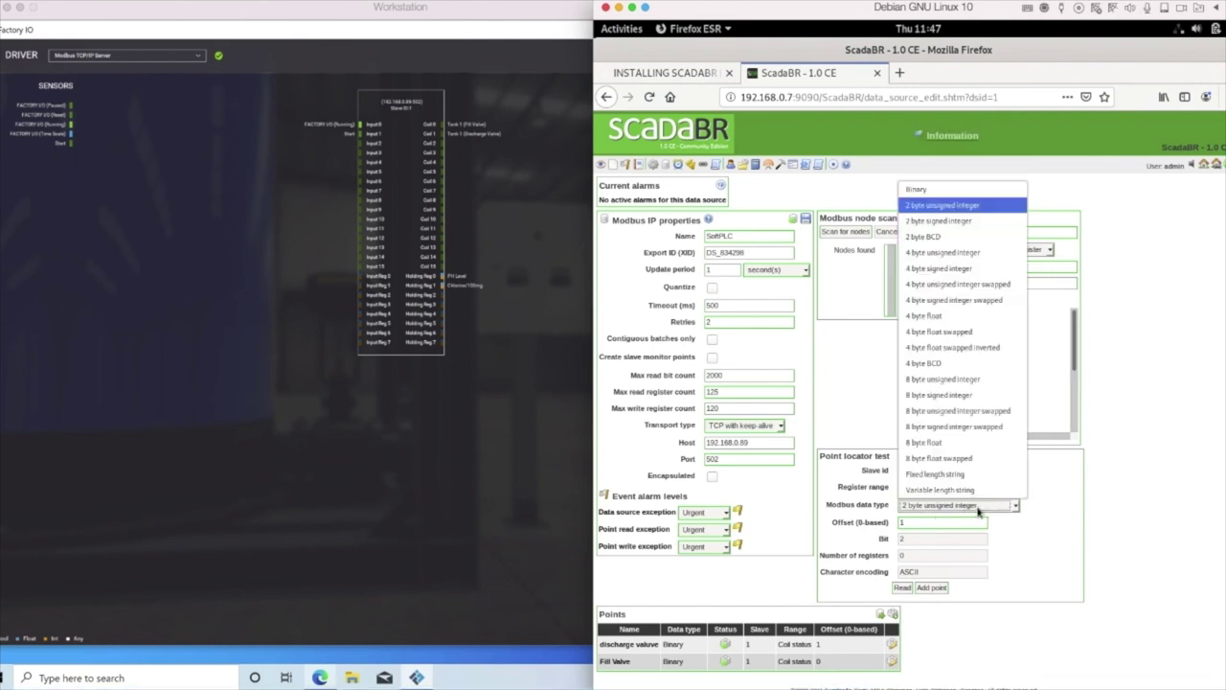
left_click(974, 572)
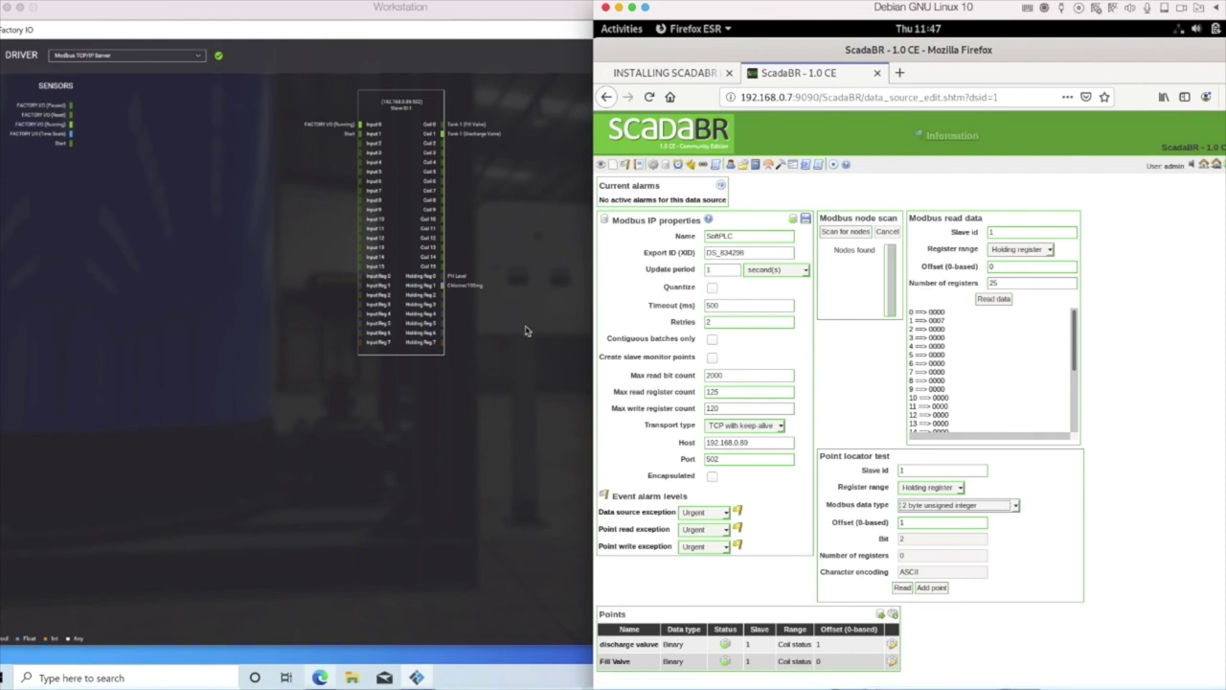
left_click(904, 588)
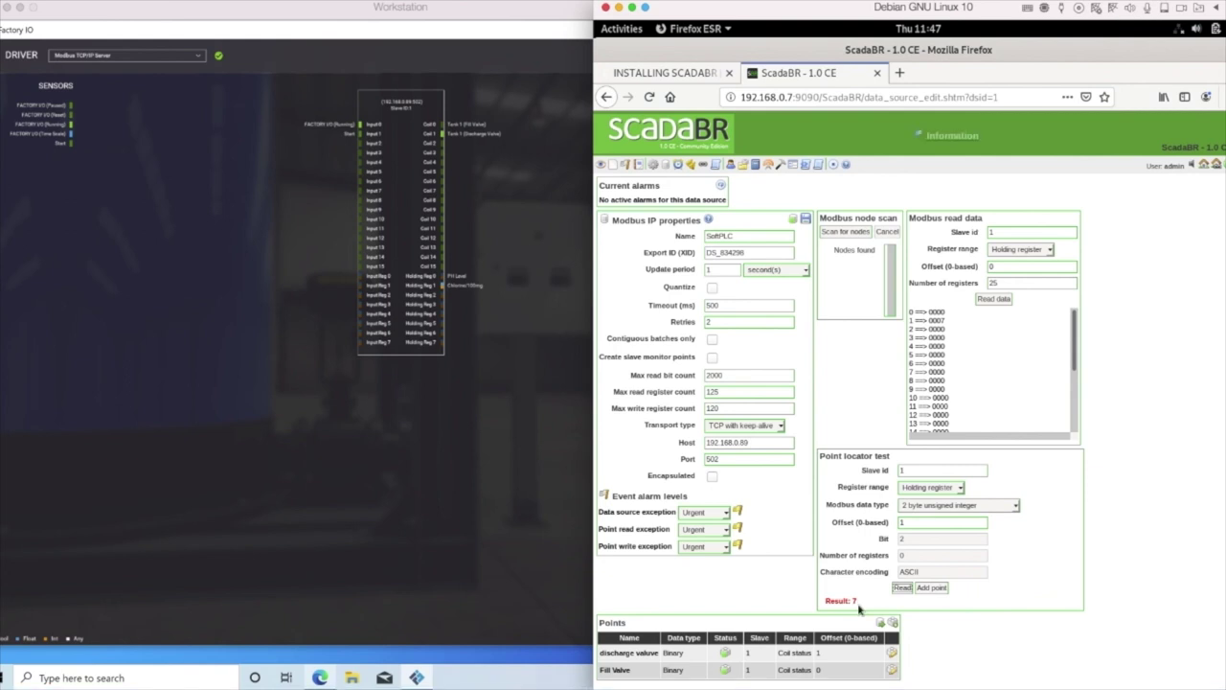
left_click(932, 588)
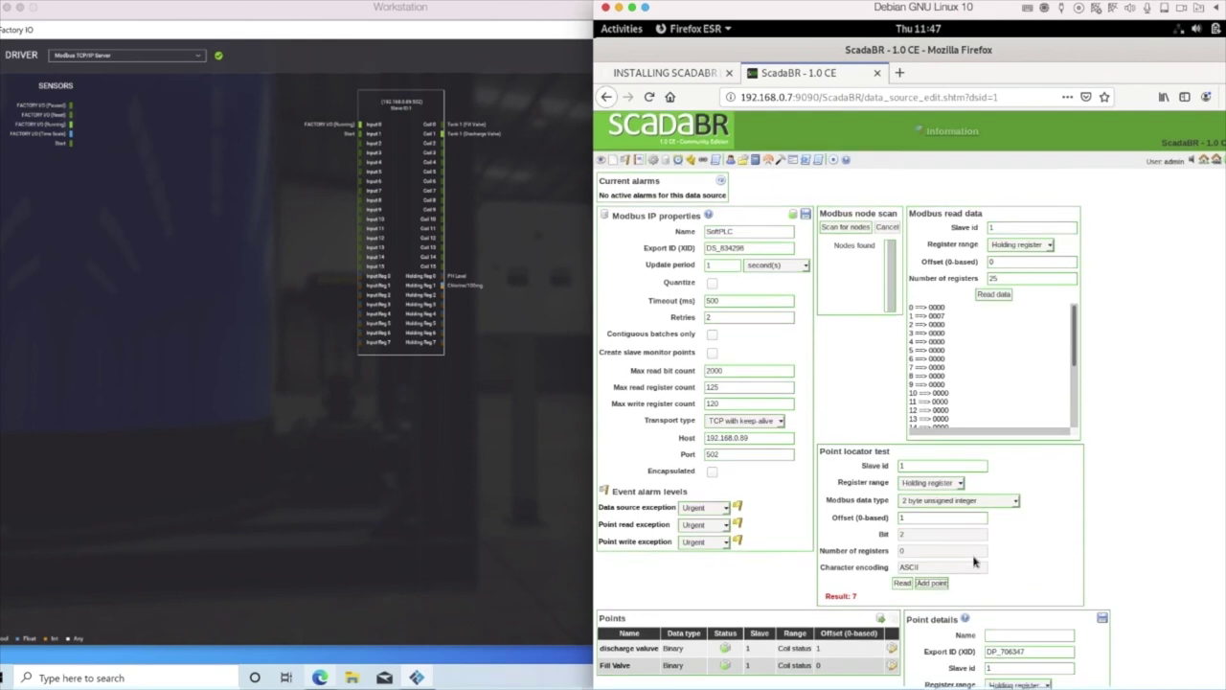
Name and save the new Chlorine point at holding register offset 1
scroll(986, 565, "down", 3)
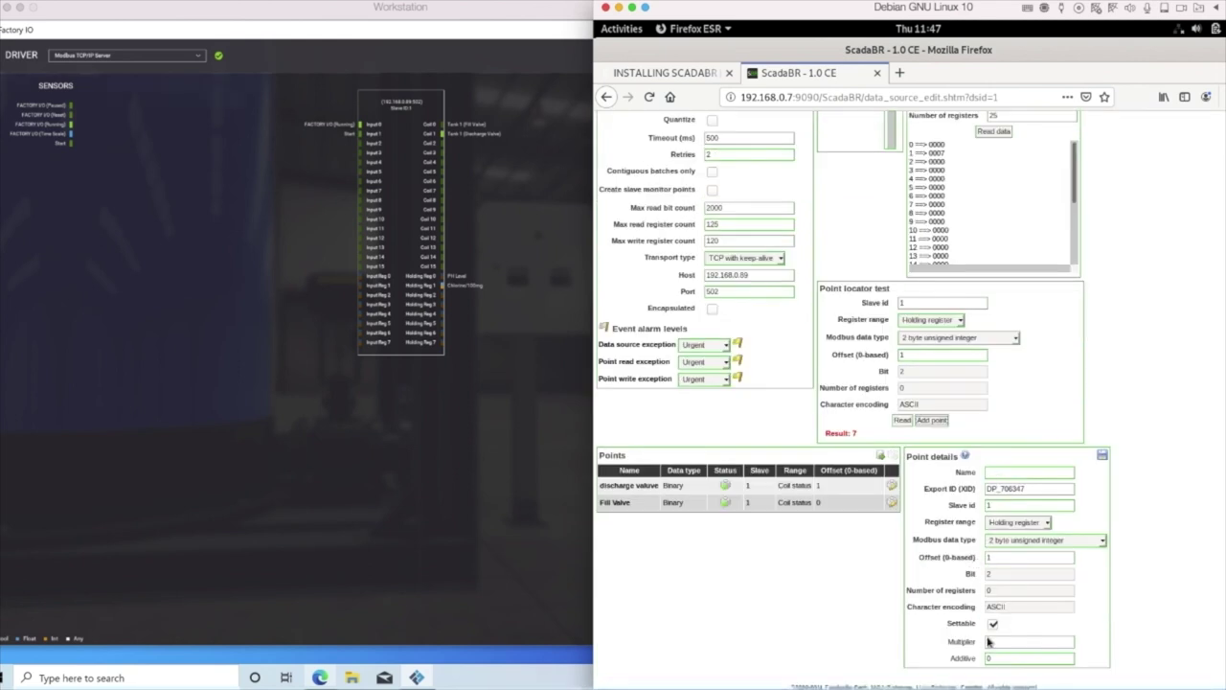
left_click(1010, 472)
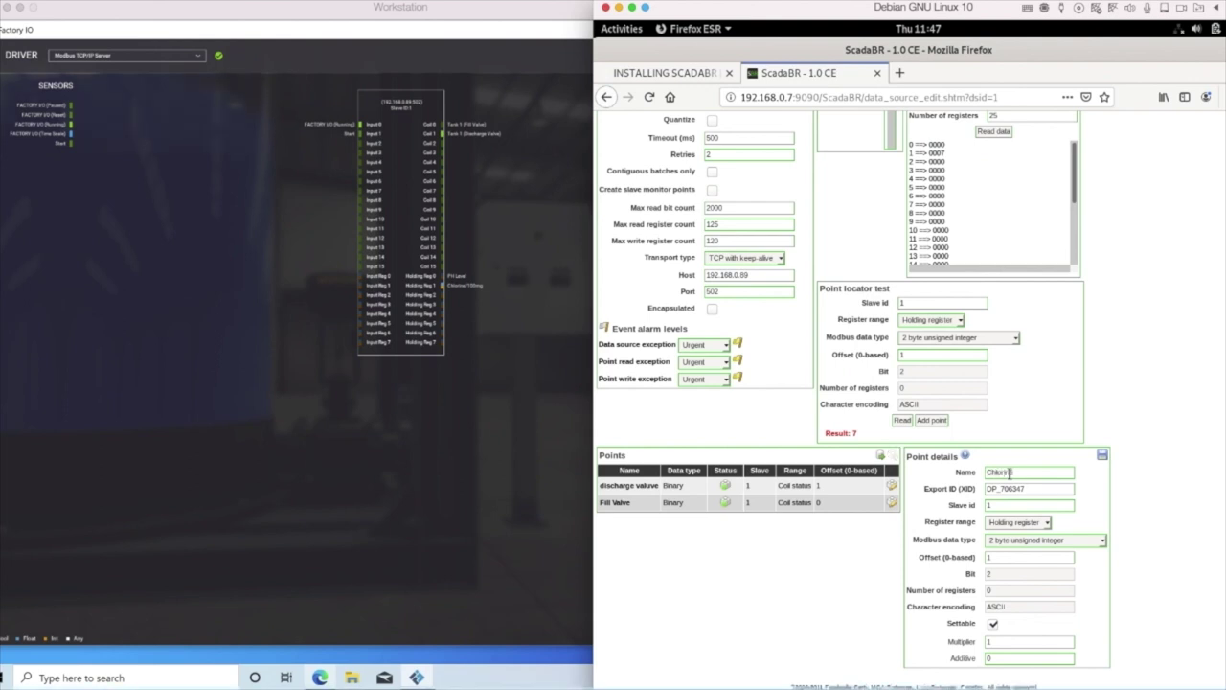
left_click(1103, 456)
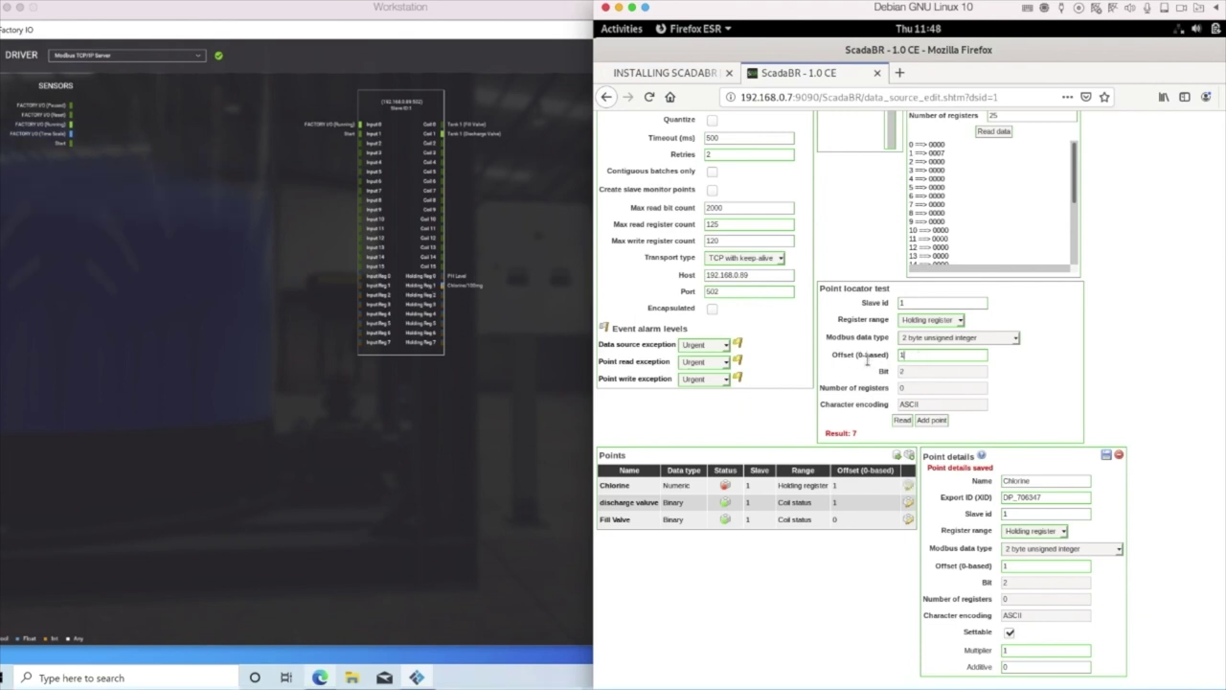
Test holding register offset 0 and save it as a new numeric point named PH
key("BackSpace")
type("0")
left_click(901, 421)
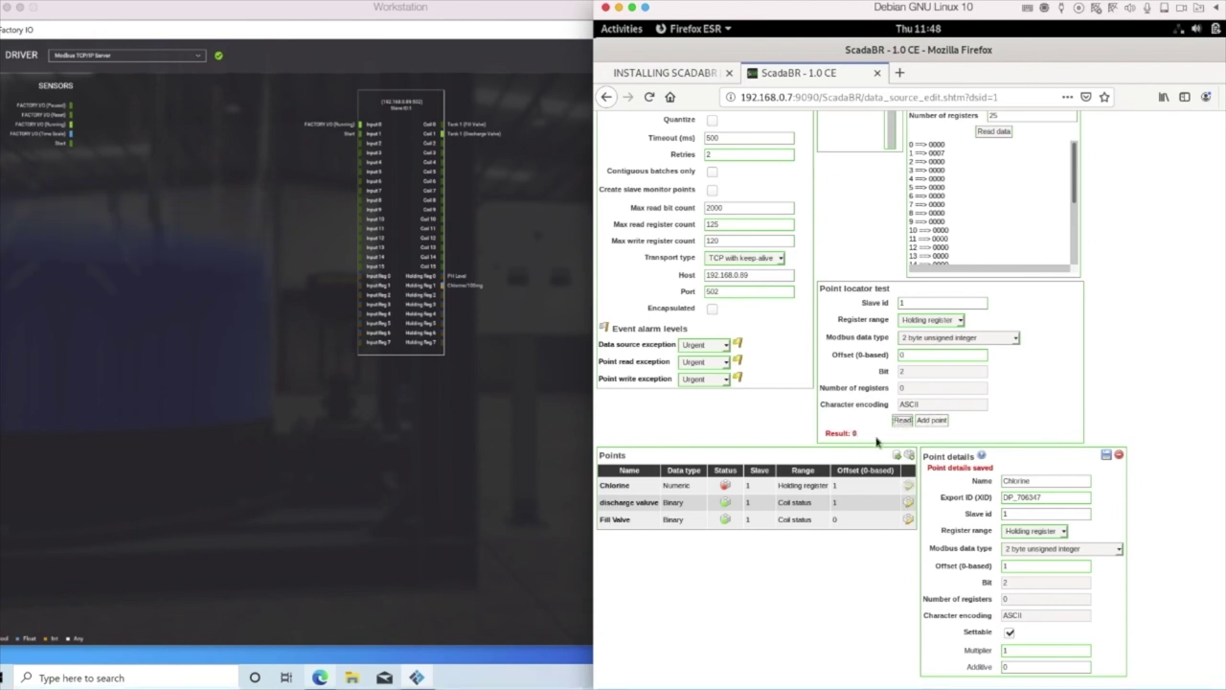
left_click(934, 421)
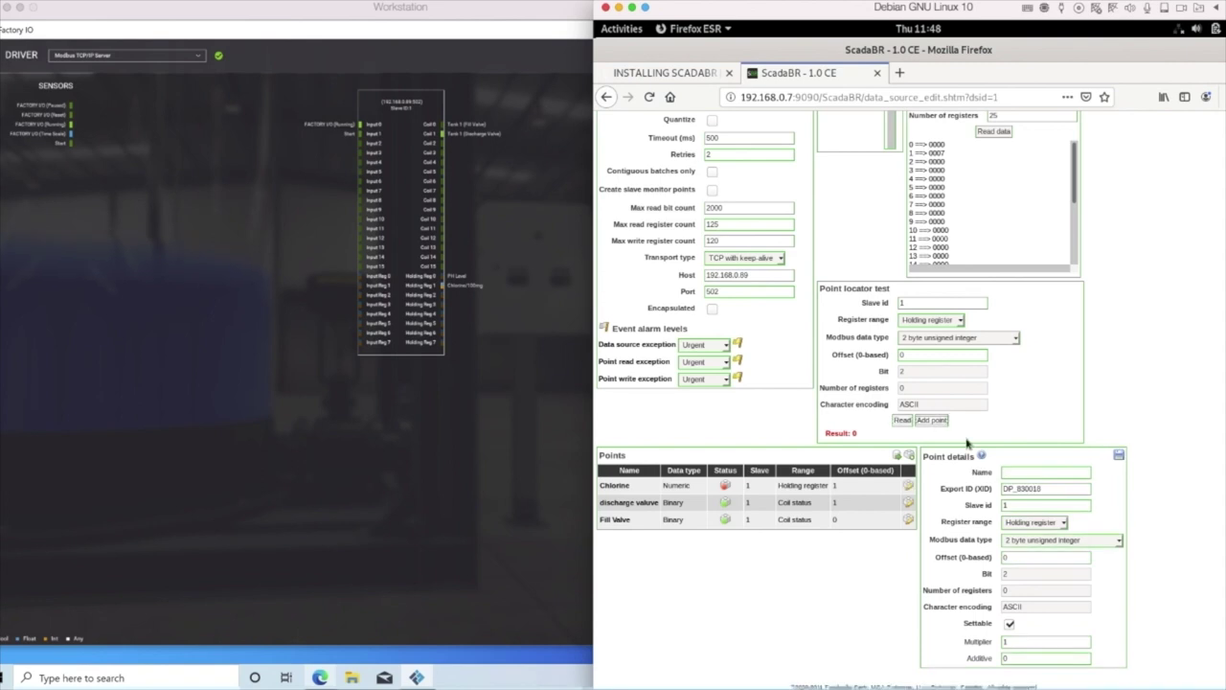
type("PH")
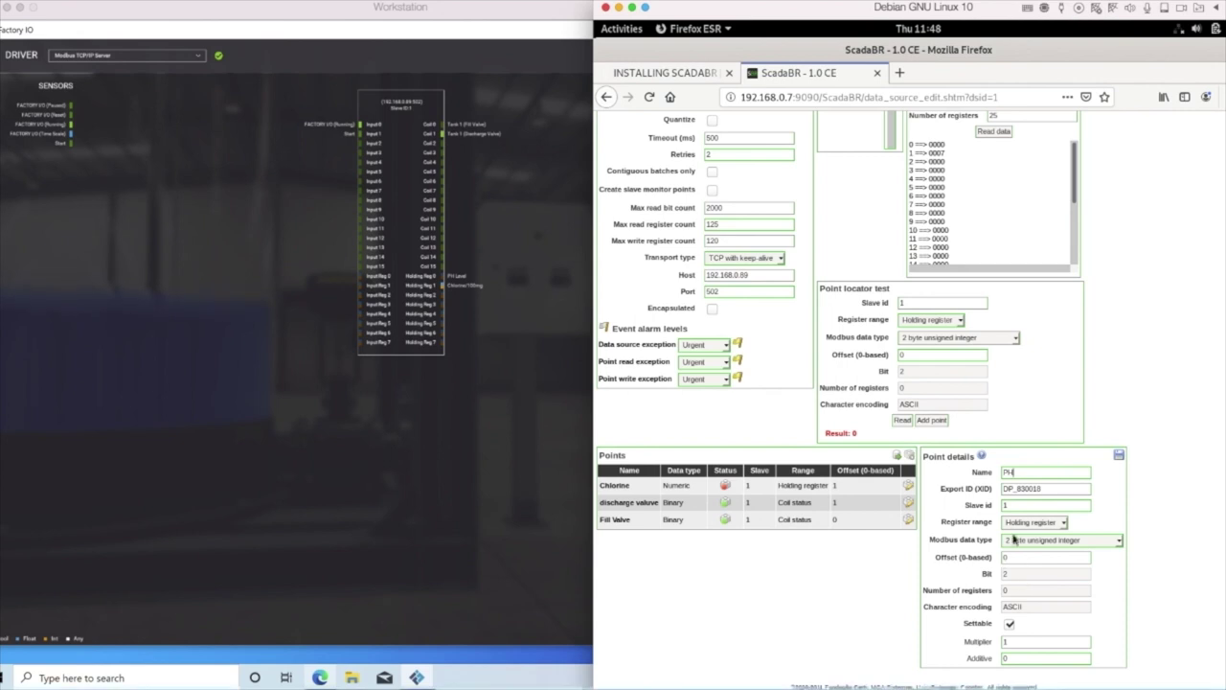
left_click(1119, 457)
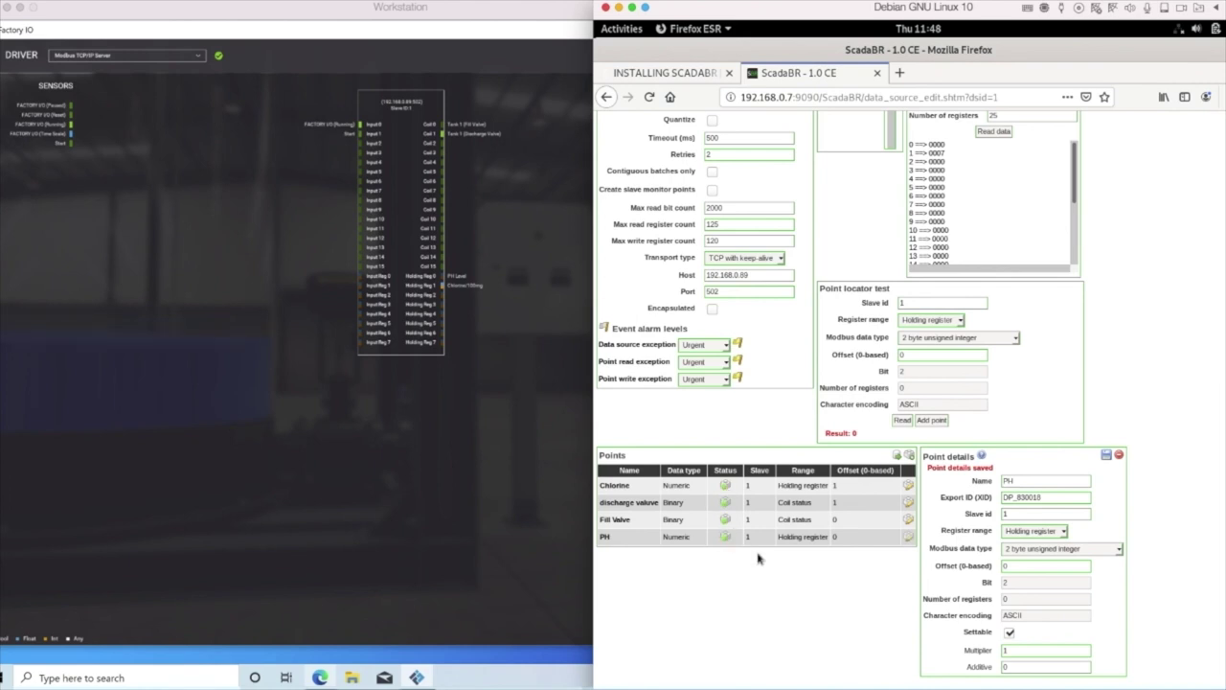
scroll(687, 208, "up", 4)
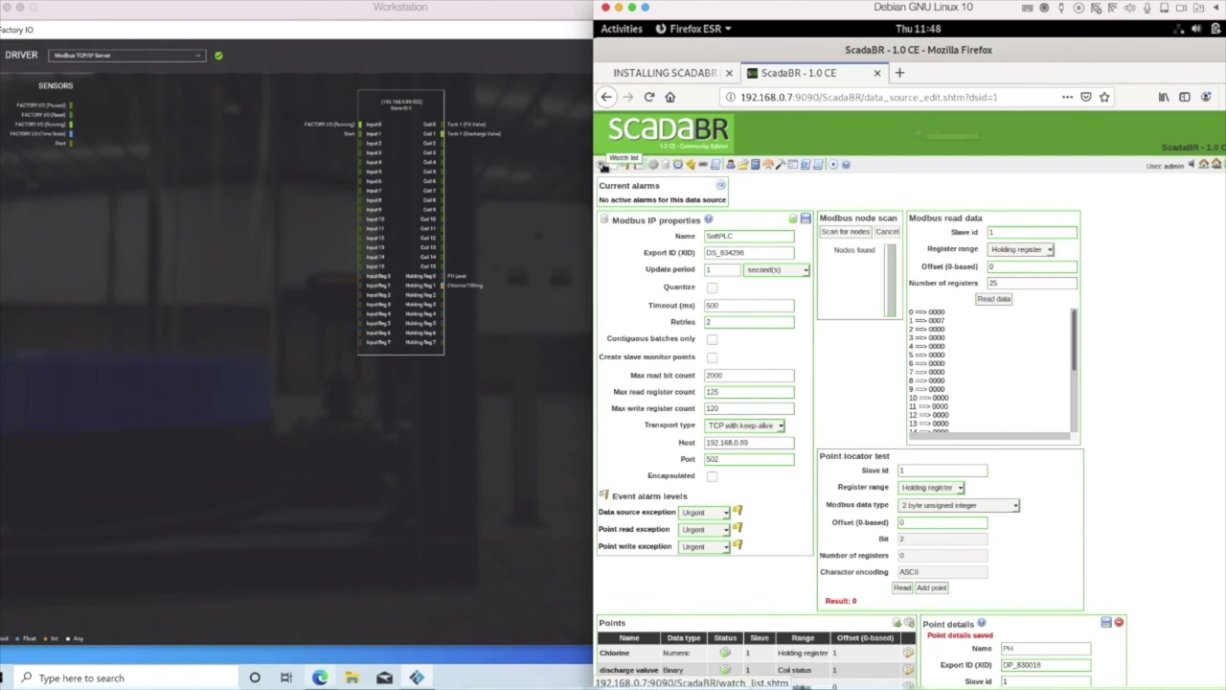
Add SoftPLC - PH and SoftPLC - Chlorine to the watch list
left_click(603, 165)
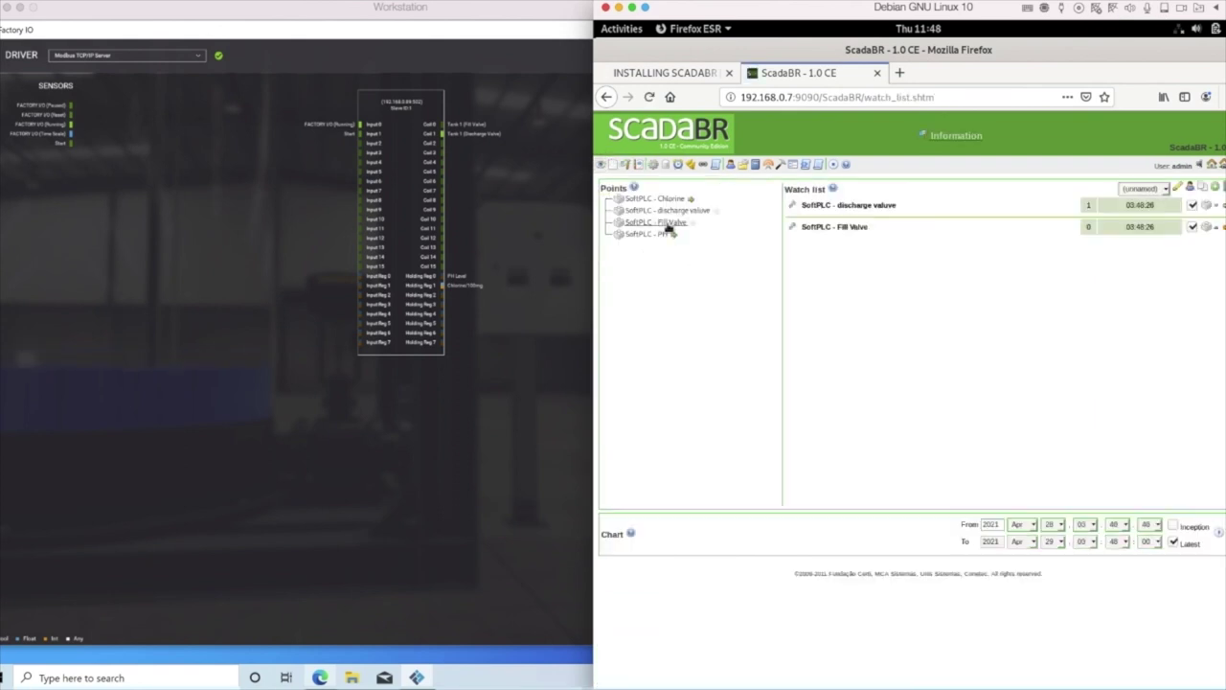
left_click(661, 235)
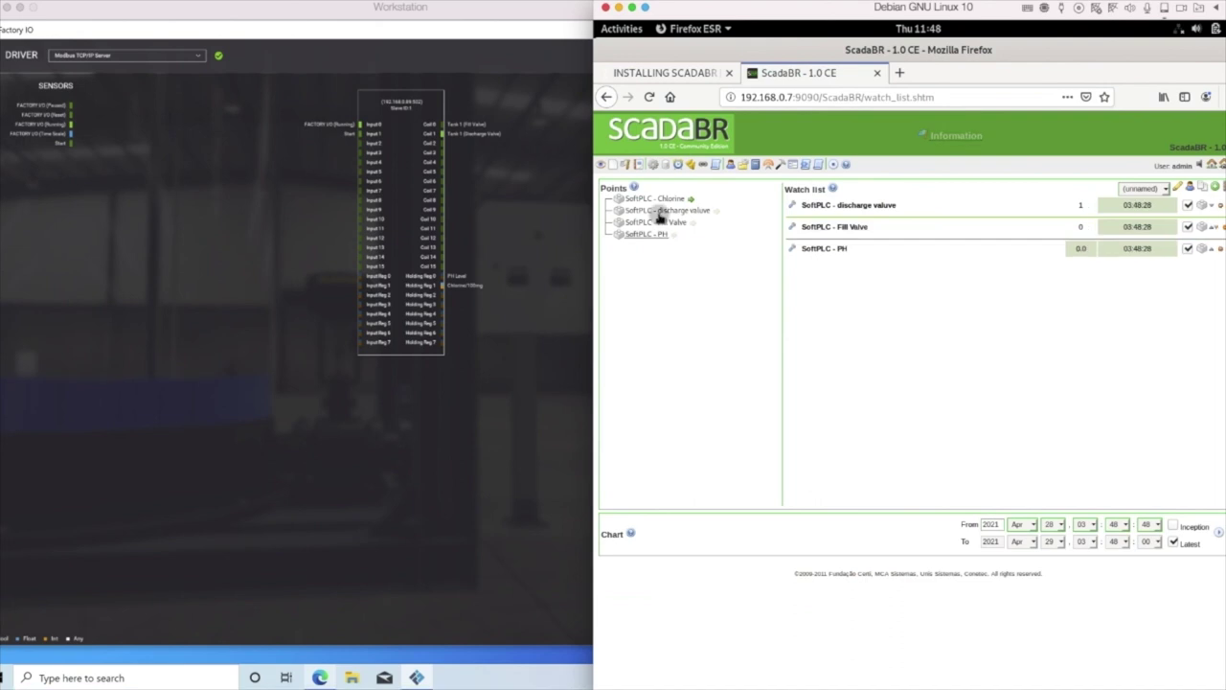
left_click(670, 198)
left_click(791, 248)
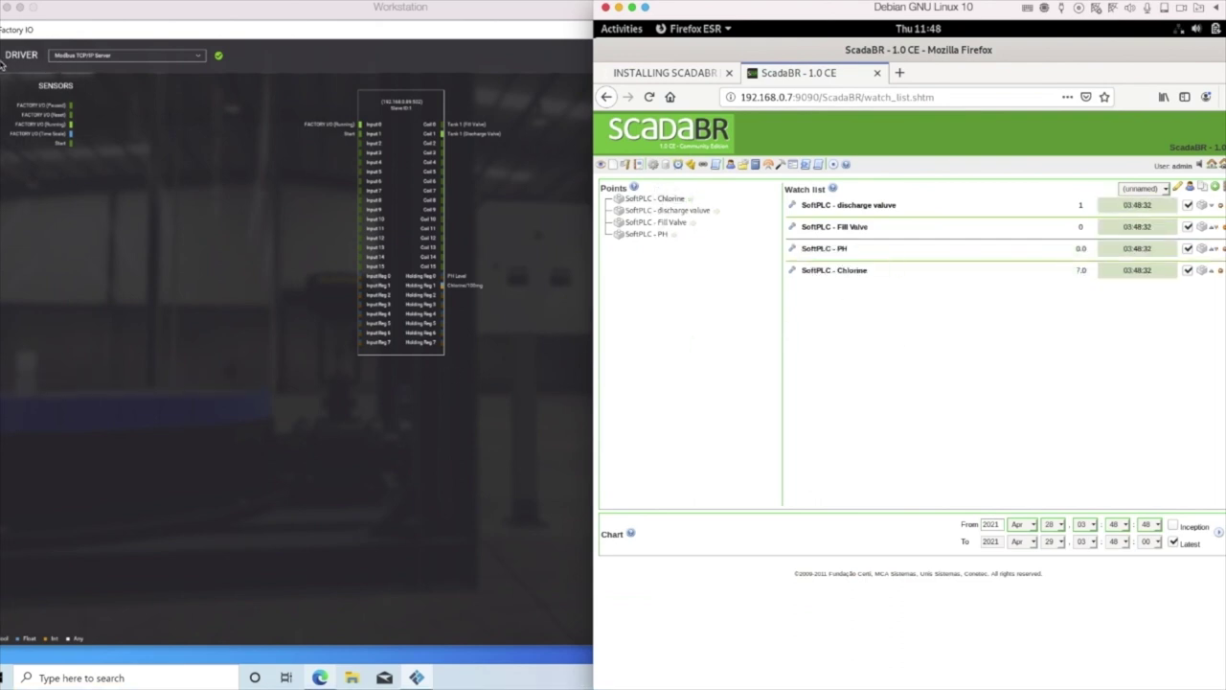
Close the Factory IO driver configuration and return to ScadaBR
left_click(64, 71)
key("Escape")
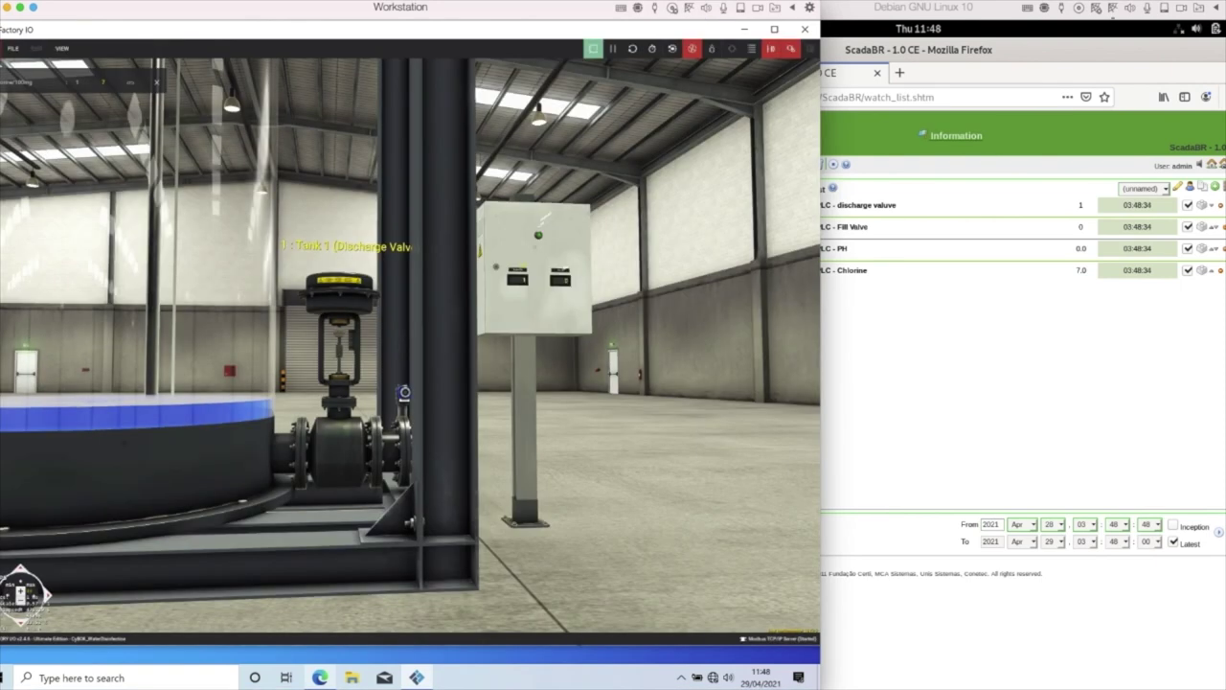
left_click(1015, 366)
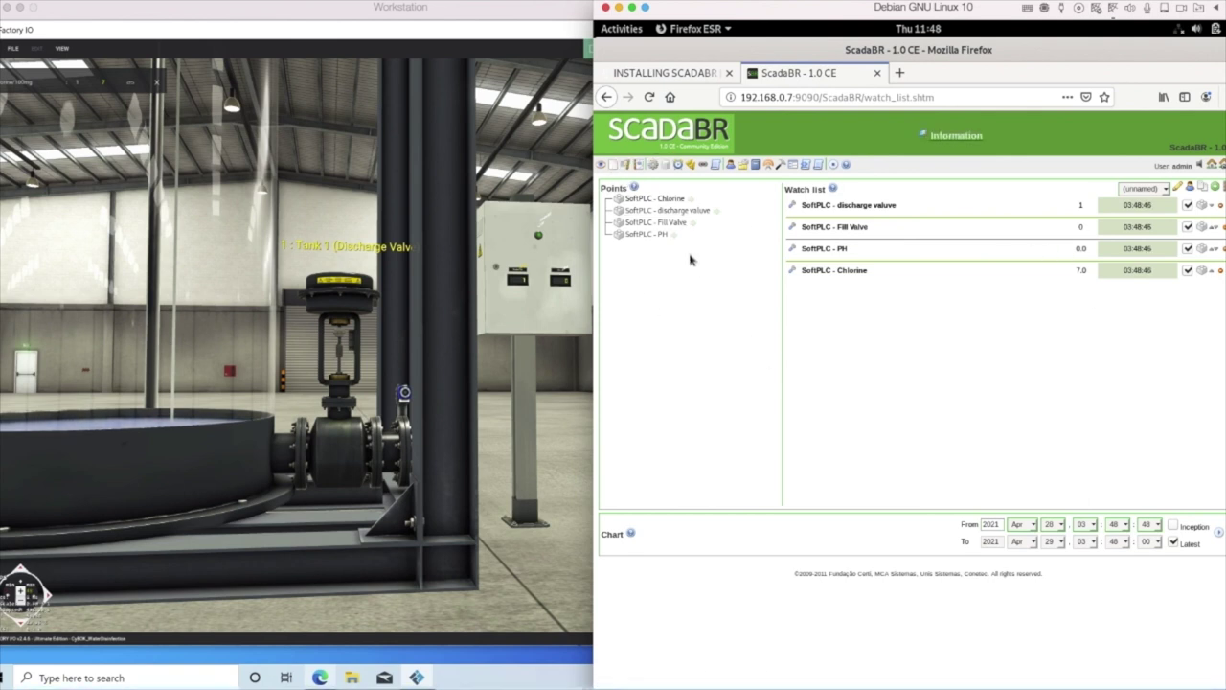
Add a Dynamic graphic component to the Water Treatment view's upper left
left_click(613, 164)
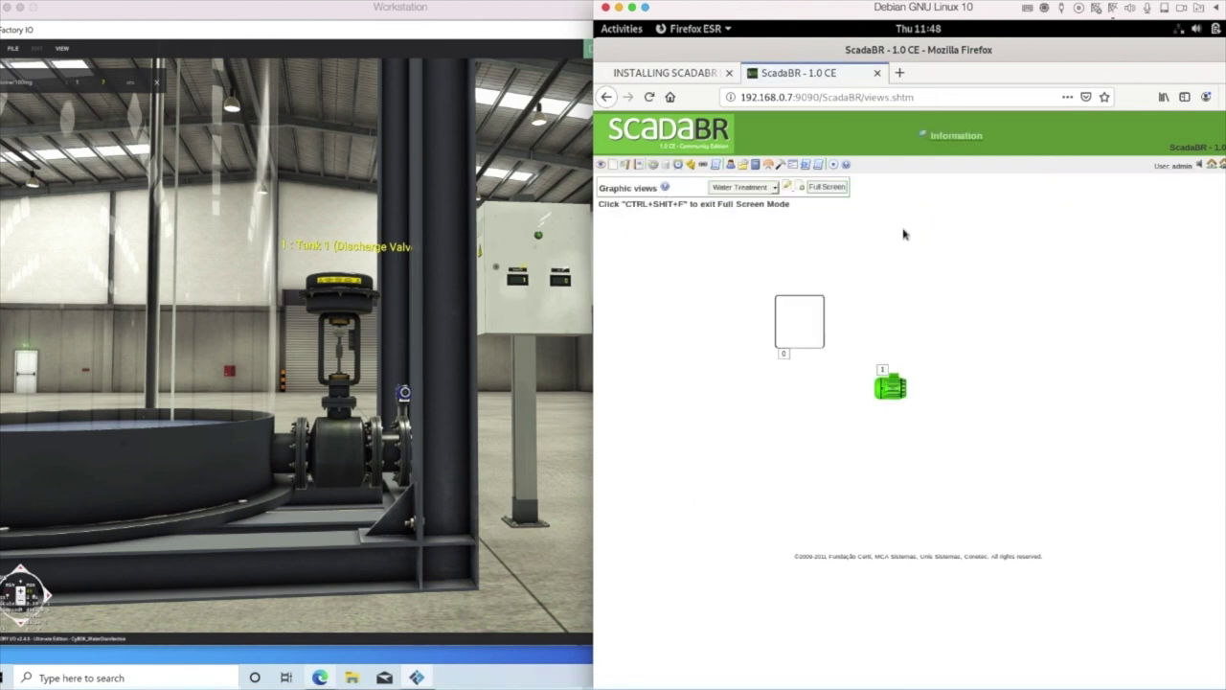
left_click(786, 187)
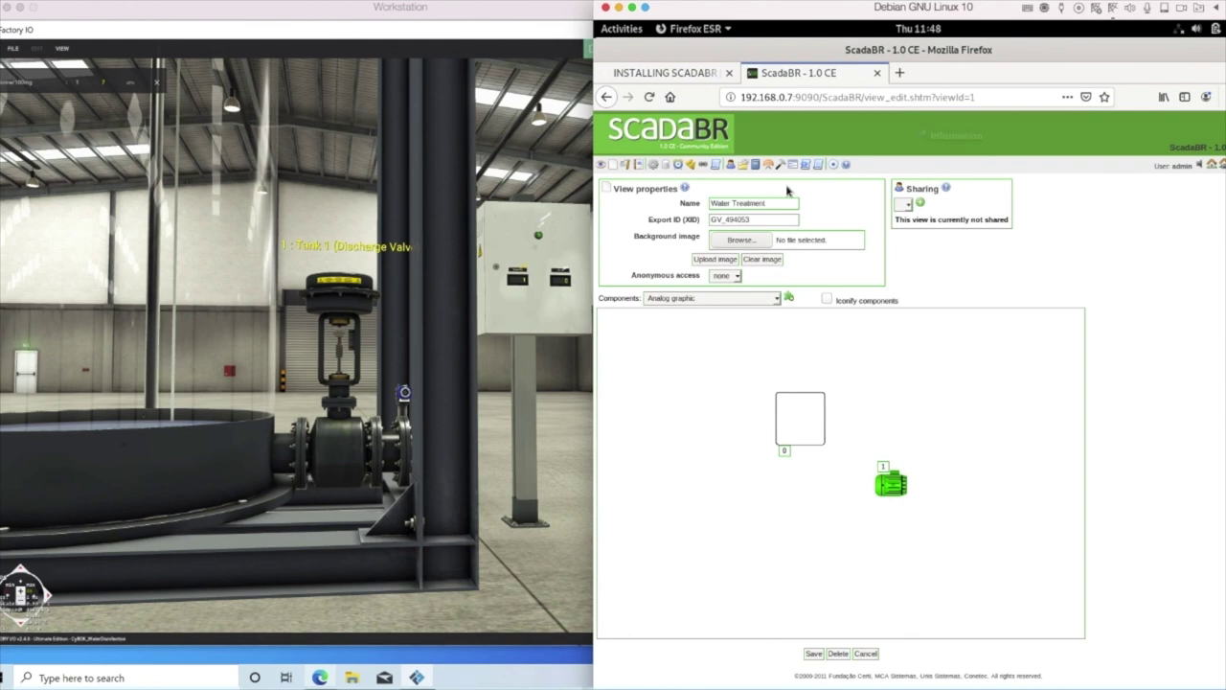
left_click(740, 300)
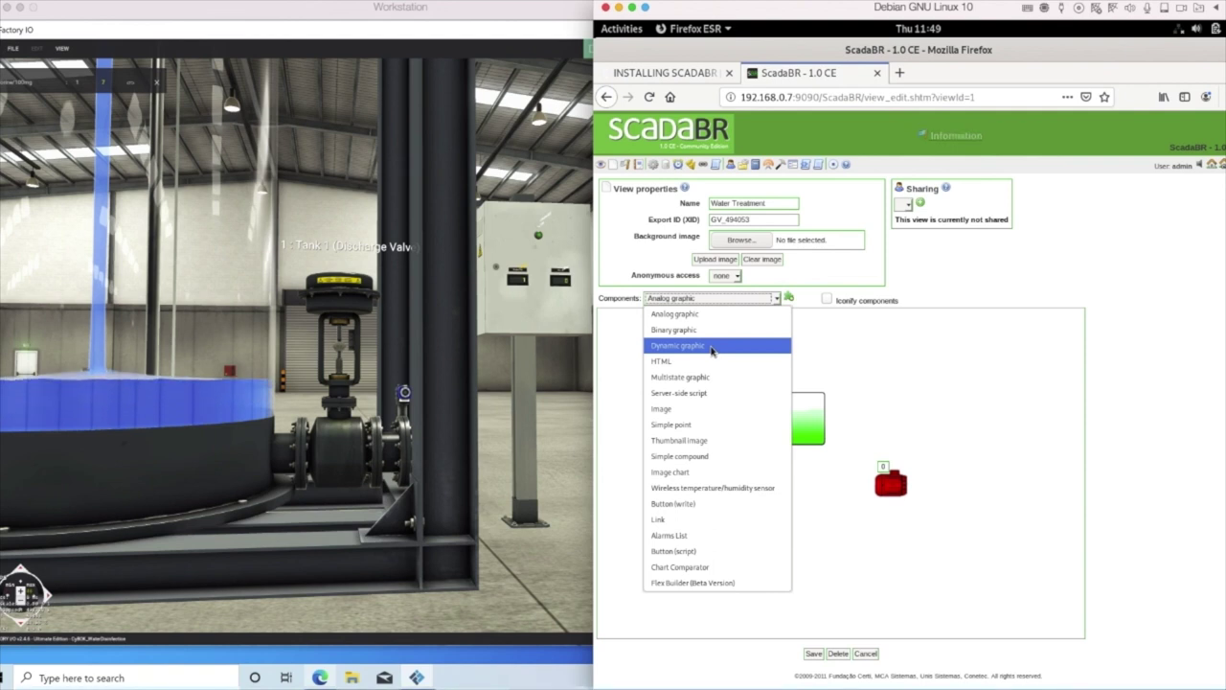
left_click(712, 347)
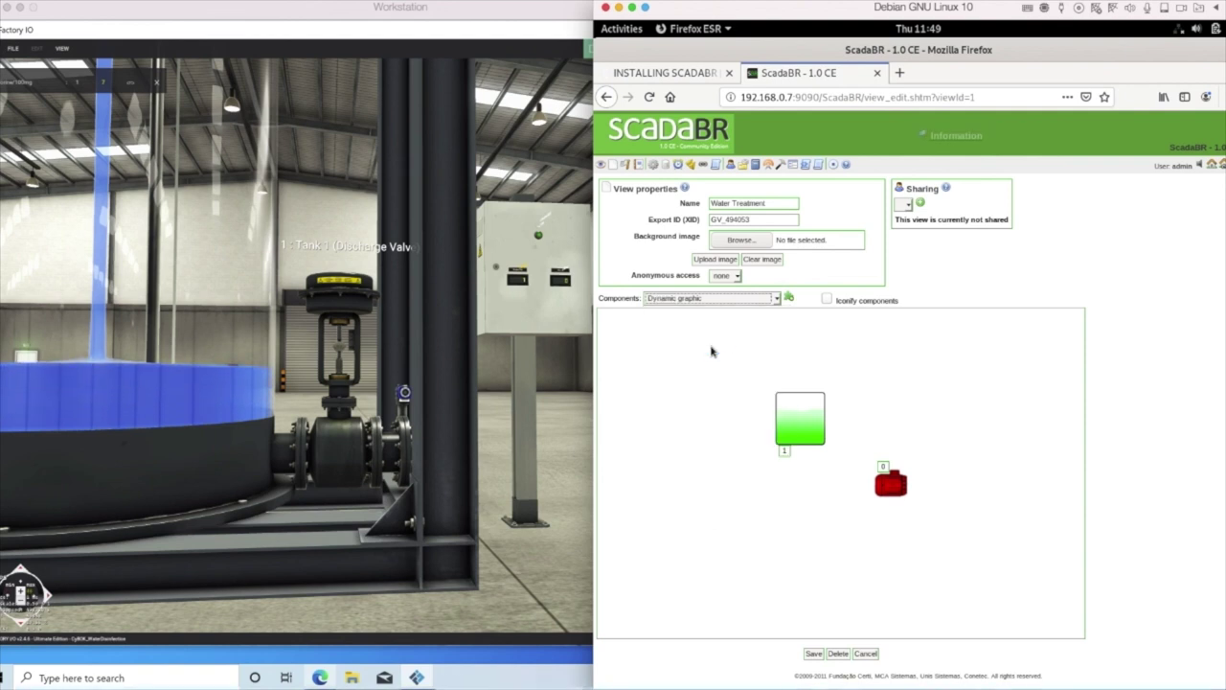
left_click(788, 298)
left_click_drag(796, 320, 644, 364)
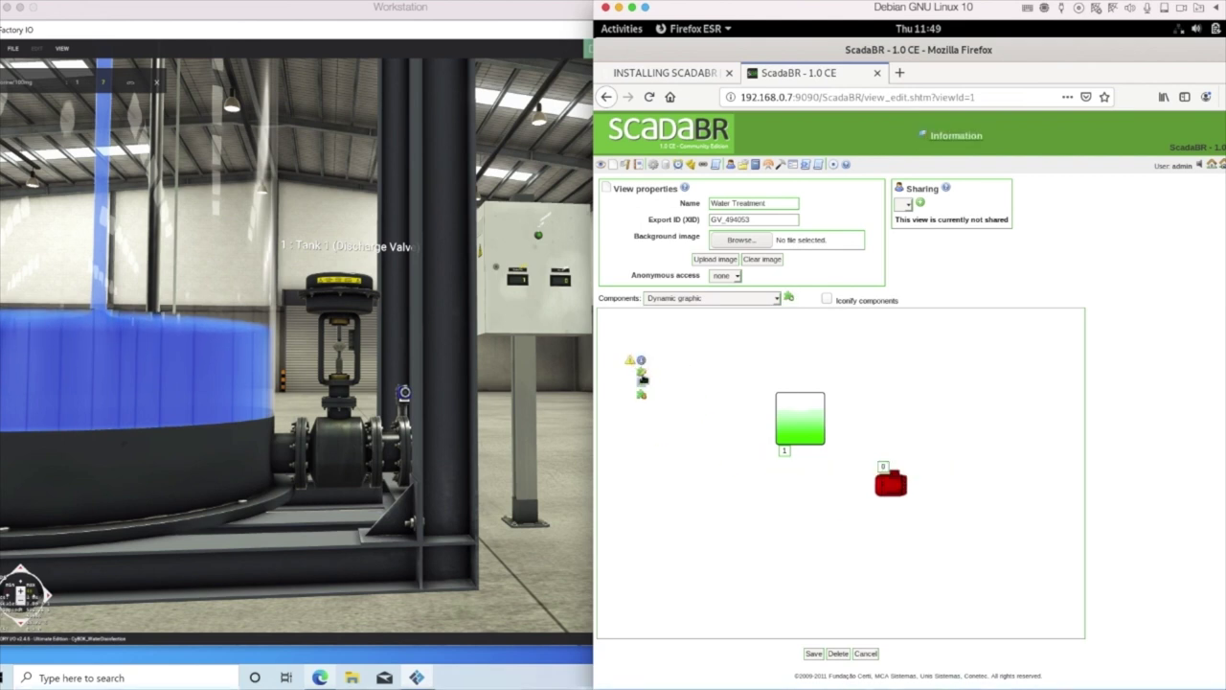
Bind the graphic to SoftPLC - Chlorine as a Horizontal level bar ranging 0–10
left_click(642, 373)
left_click(764, 391)
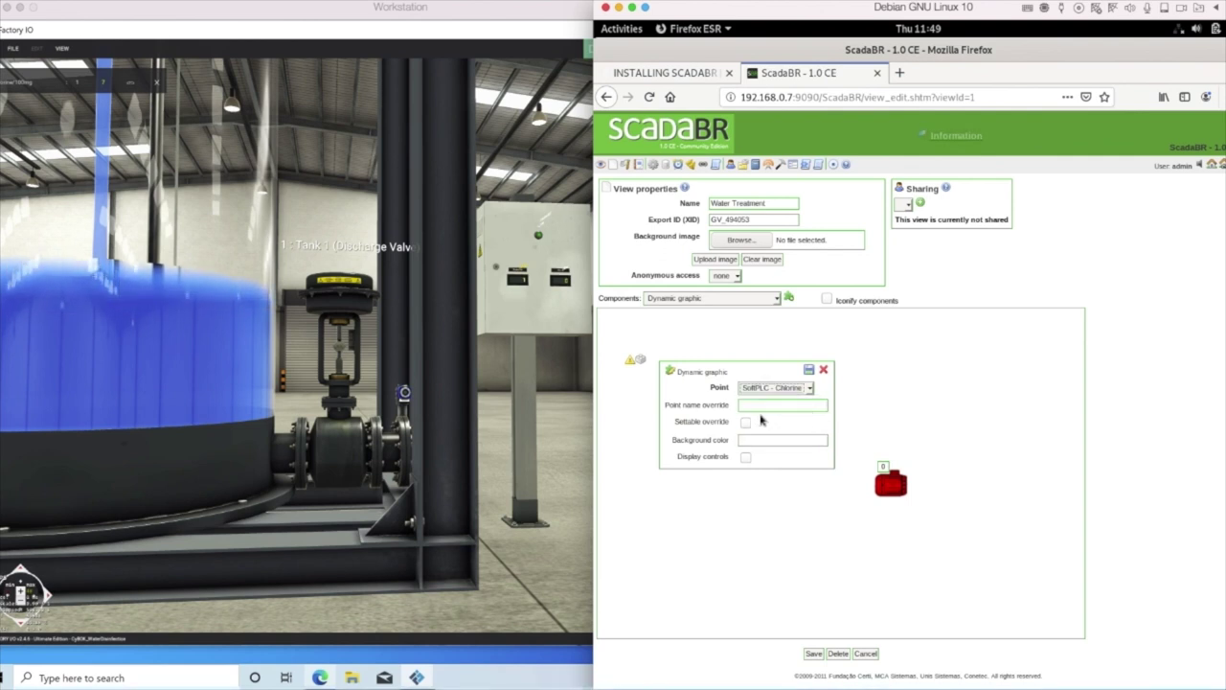
left_click(808, 369)
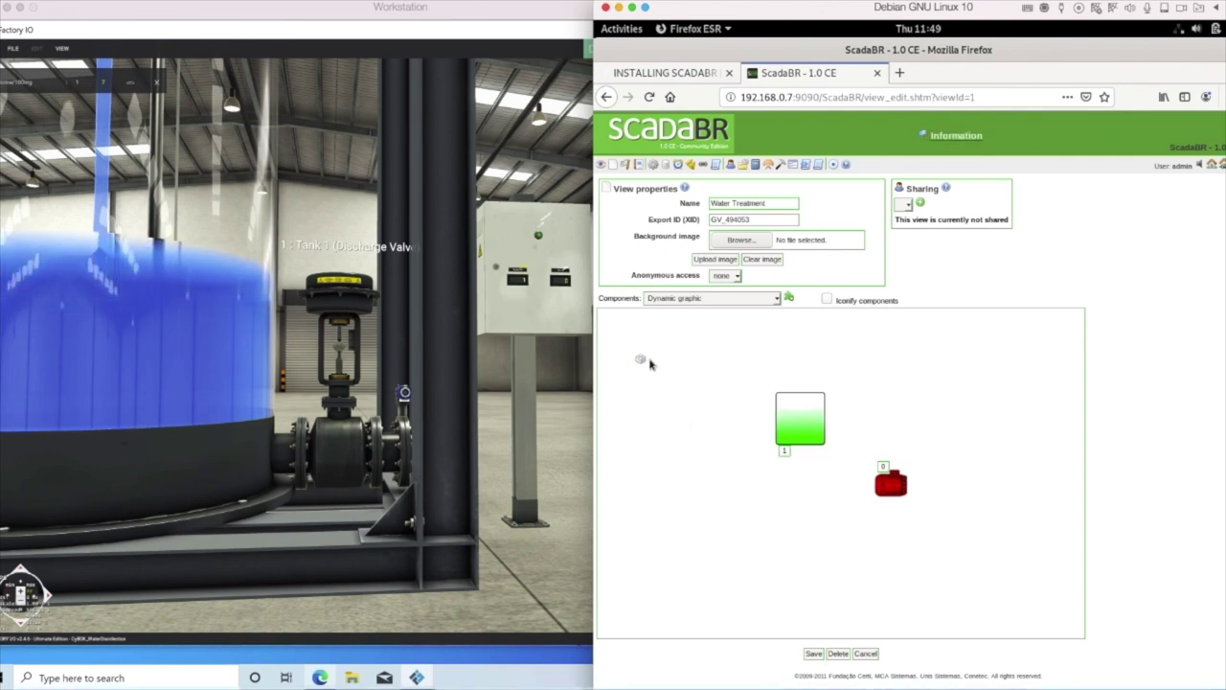
left_click(641, 386)
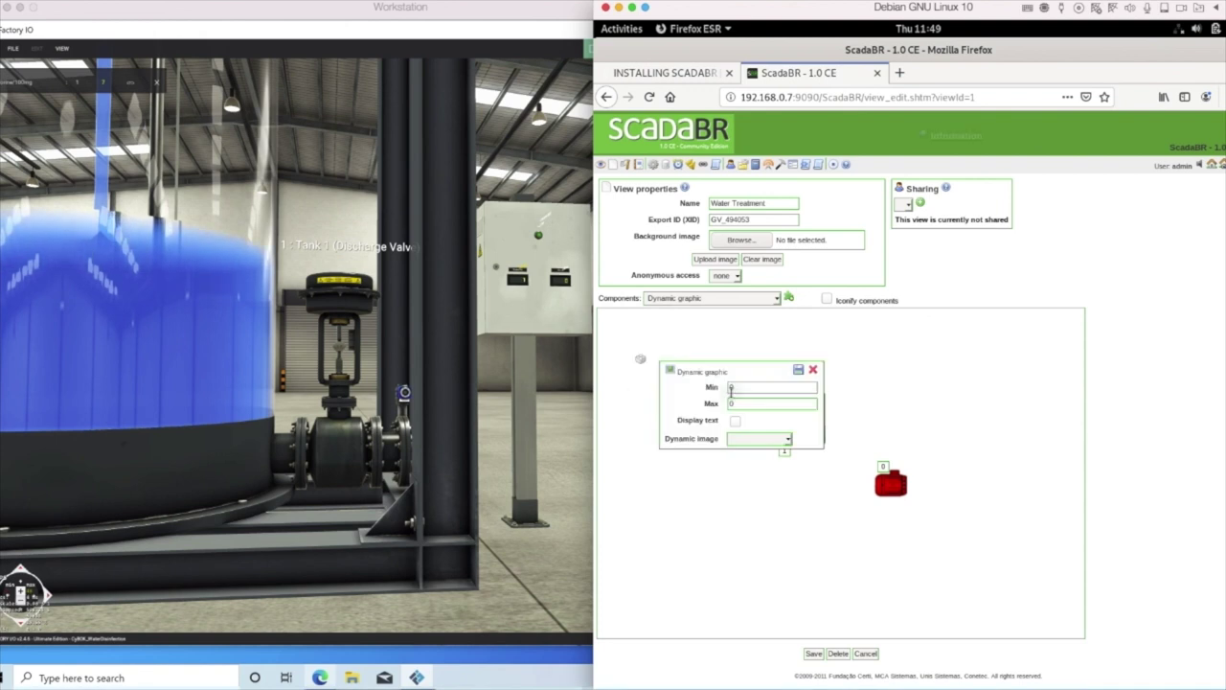
left_click(738, 404)
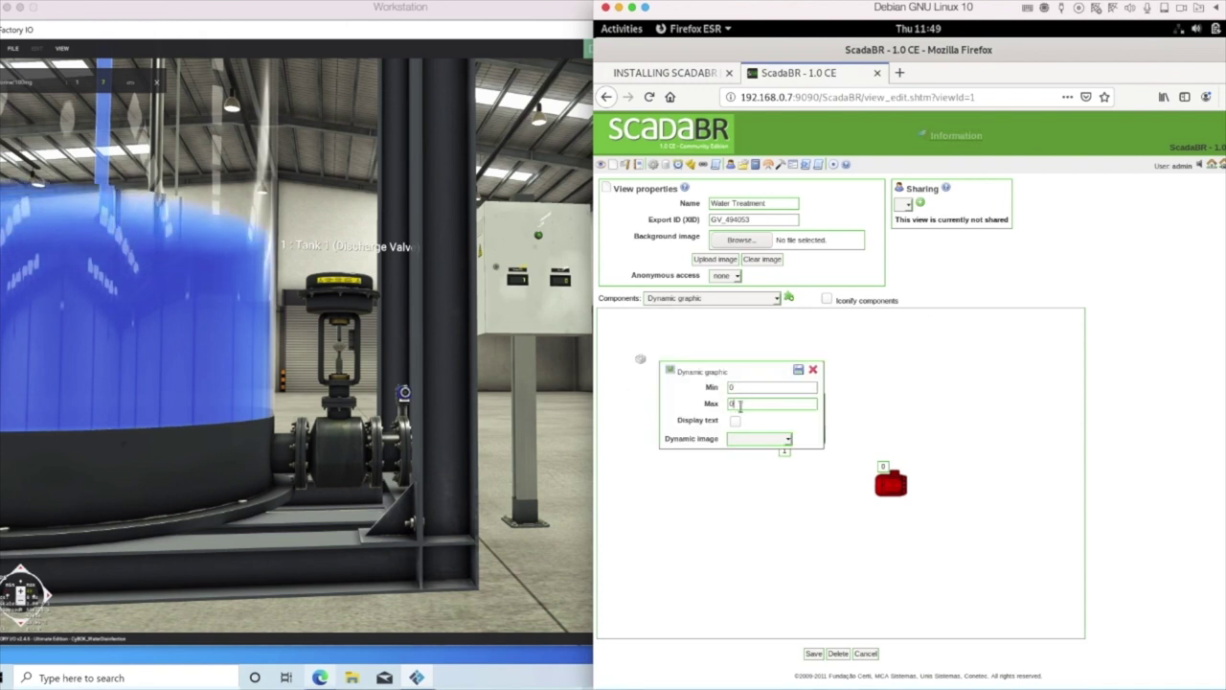
key("BackSpace")
type("100")
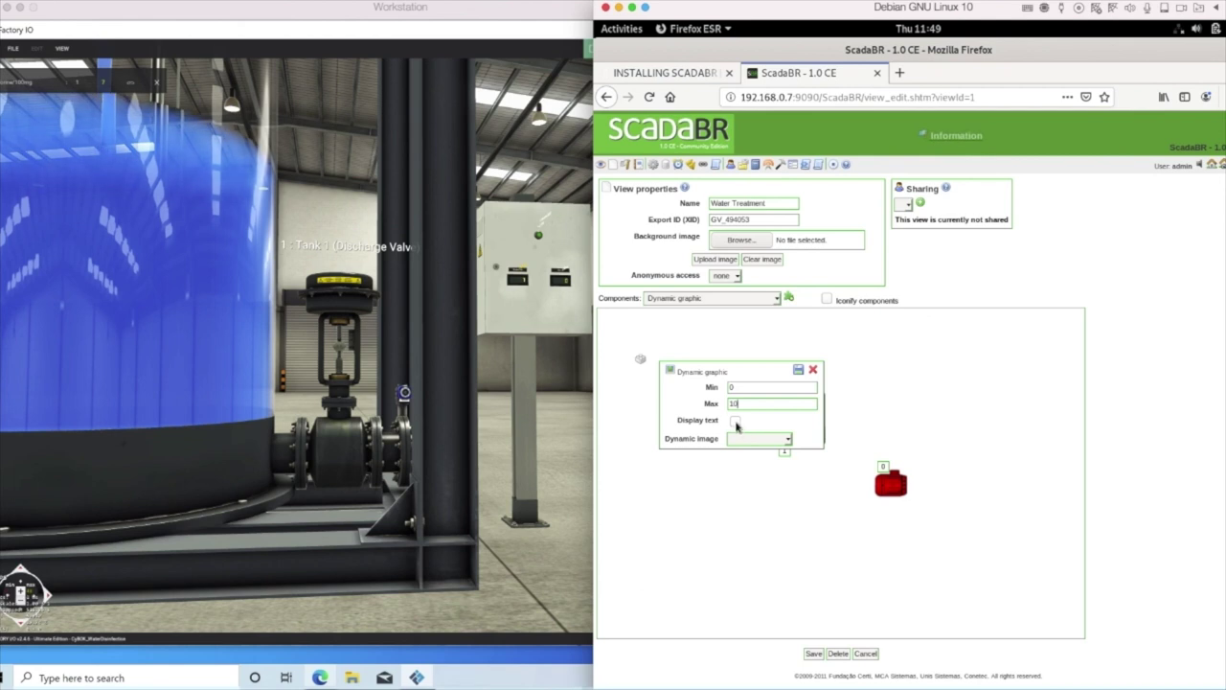
left_click(799, 370)
left_click(766, 438)
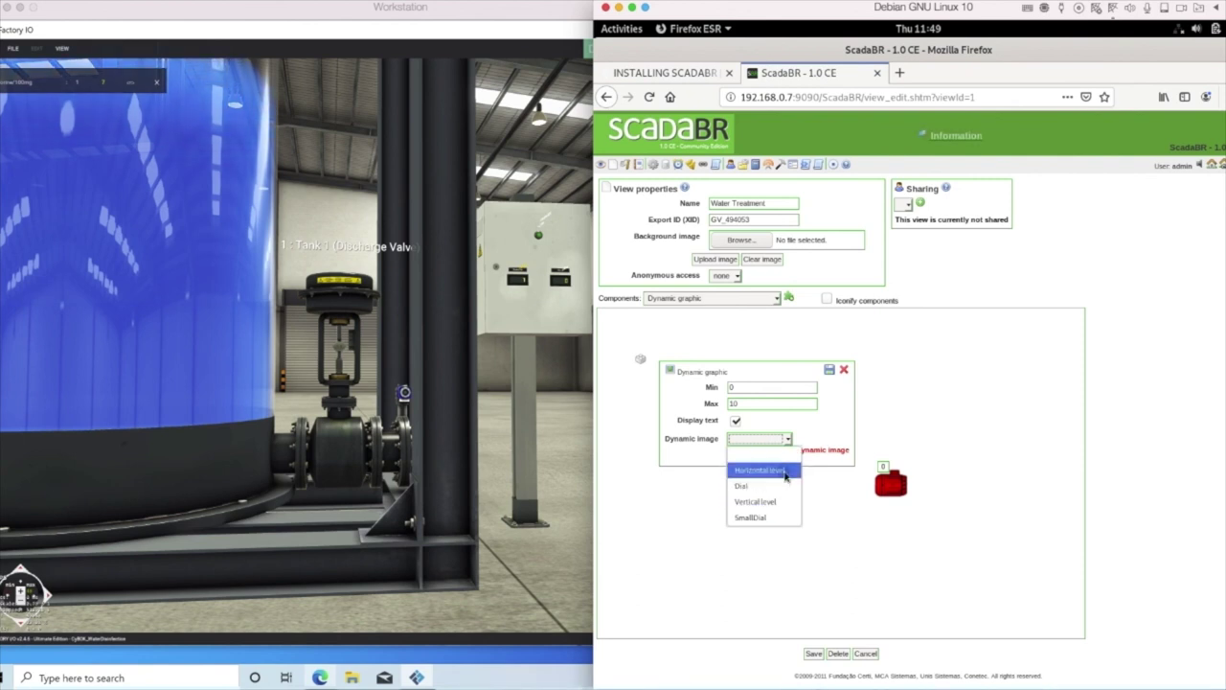
left_click(783, 470)
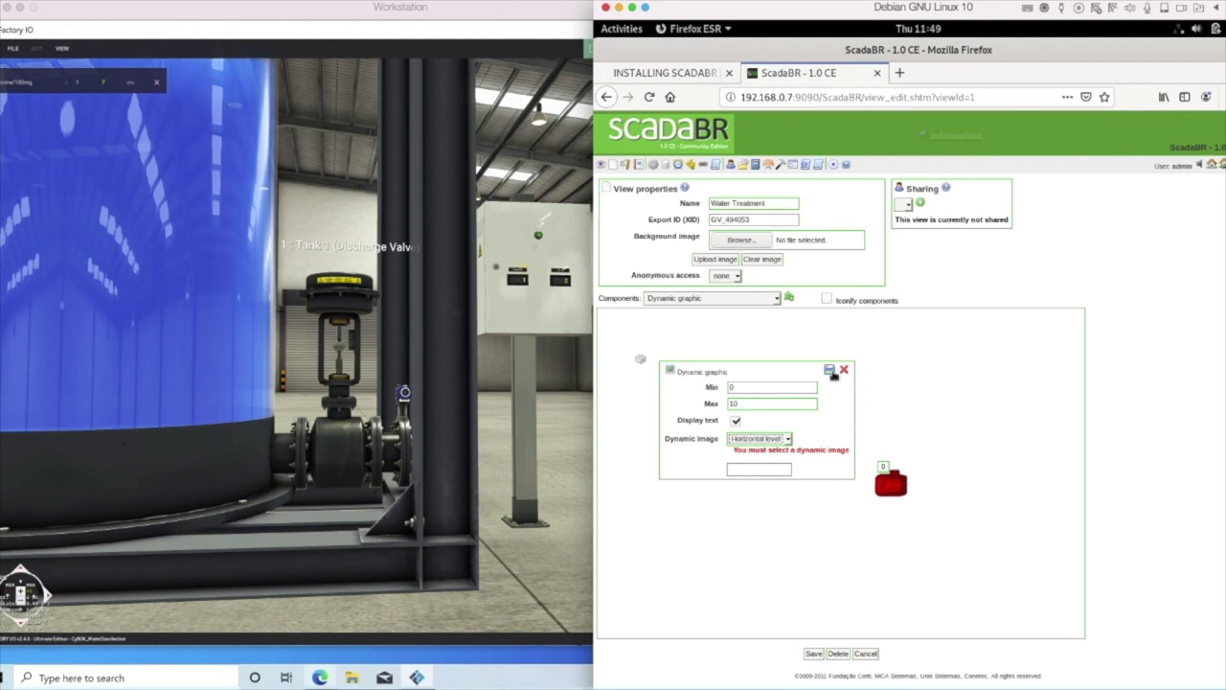
left_click(830, 371)
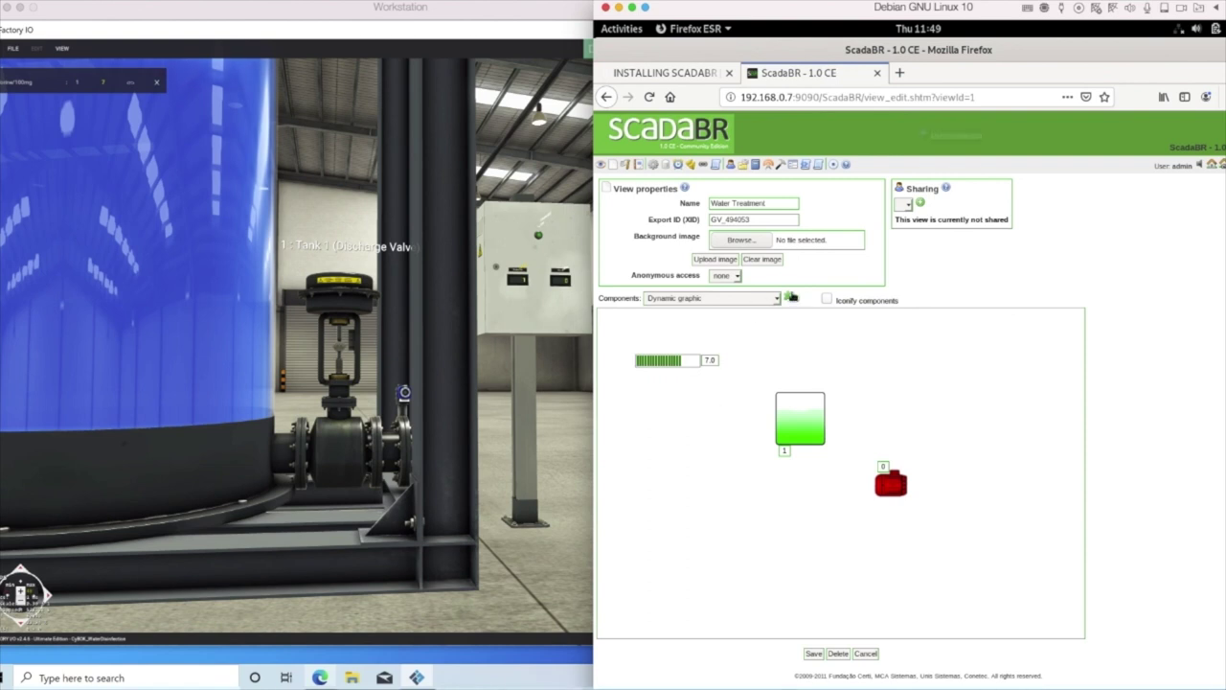
Place the second dynamic graphic below the Chlorine bar and bind it to SoftPLC - PH
mouse_move(840, 473)
left_click_drag(819, 472, 622, 390)
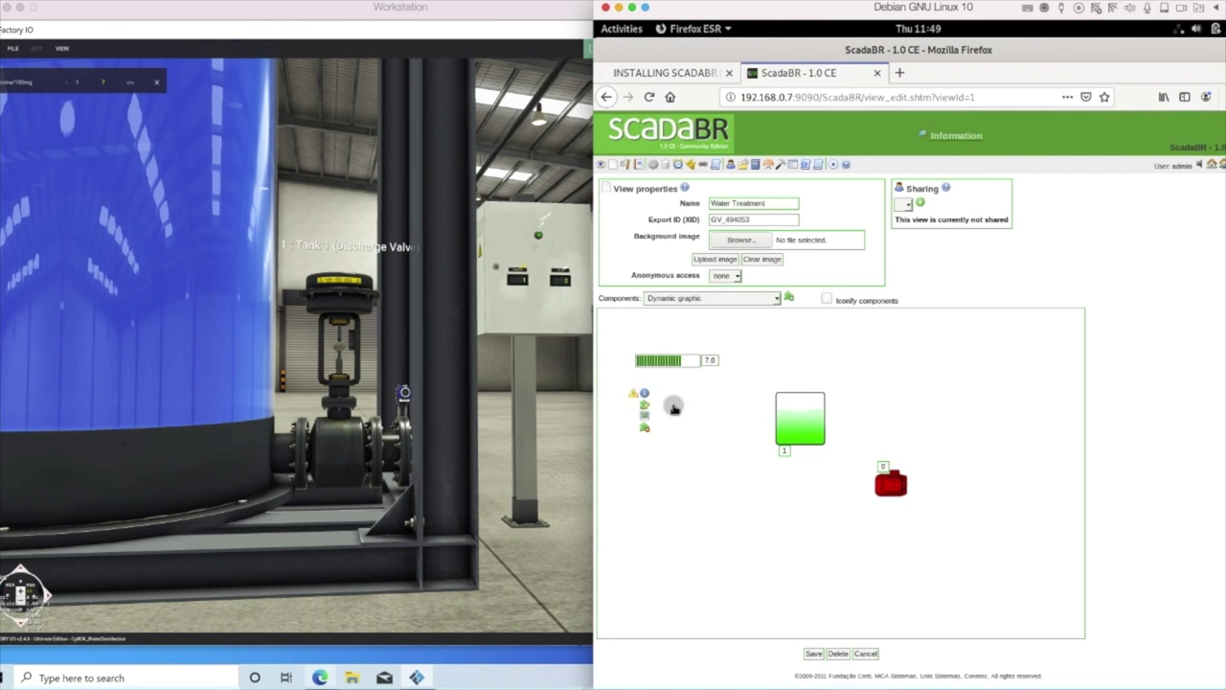
left_click(645, 404)
left_click(808, 422)
left_click(794, 465)
left_click(812, 404)
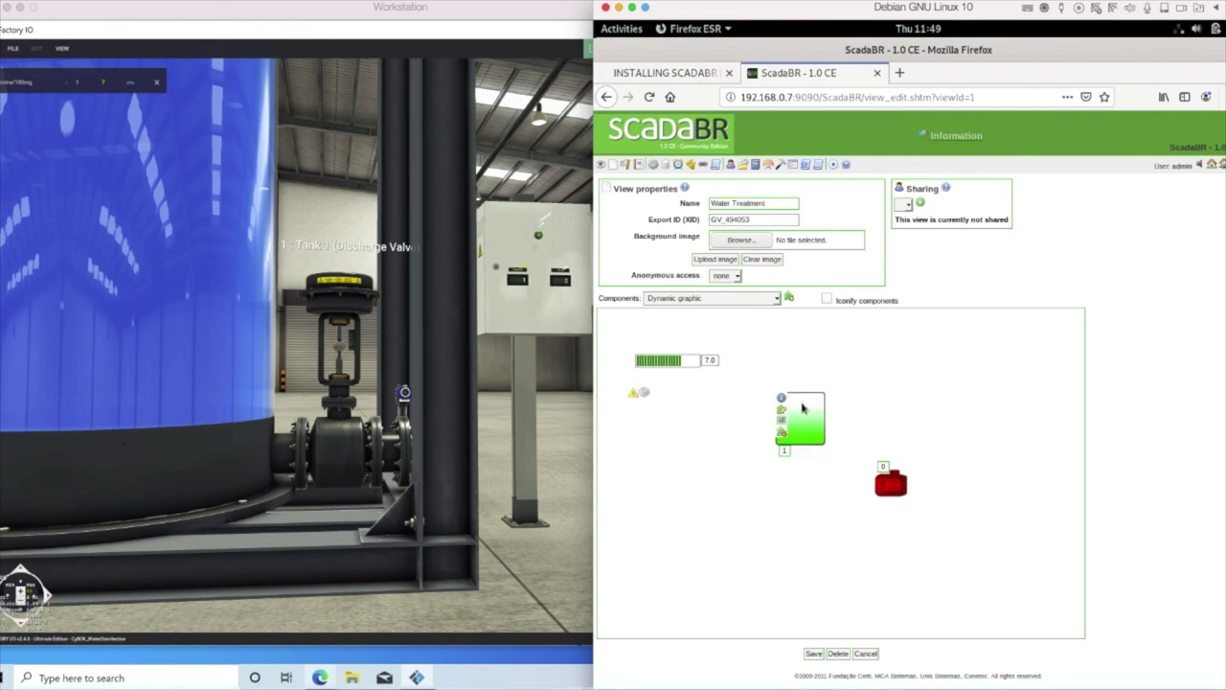
Make the PH graphic a Horizontal level bar with value text, then save the view
left_click(645, 418)
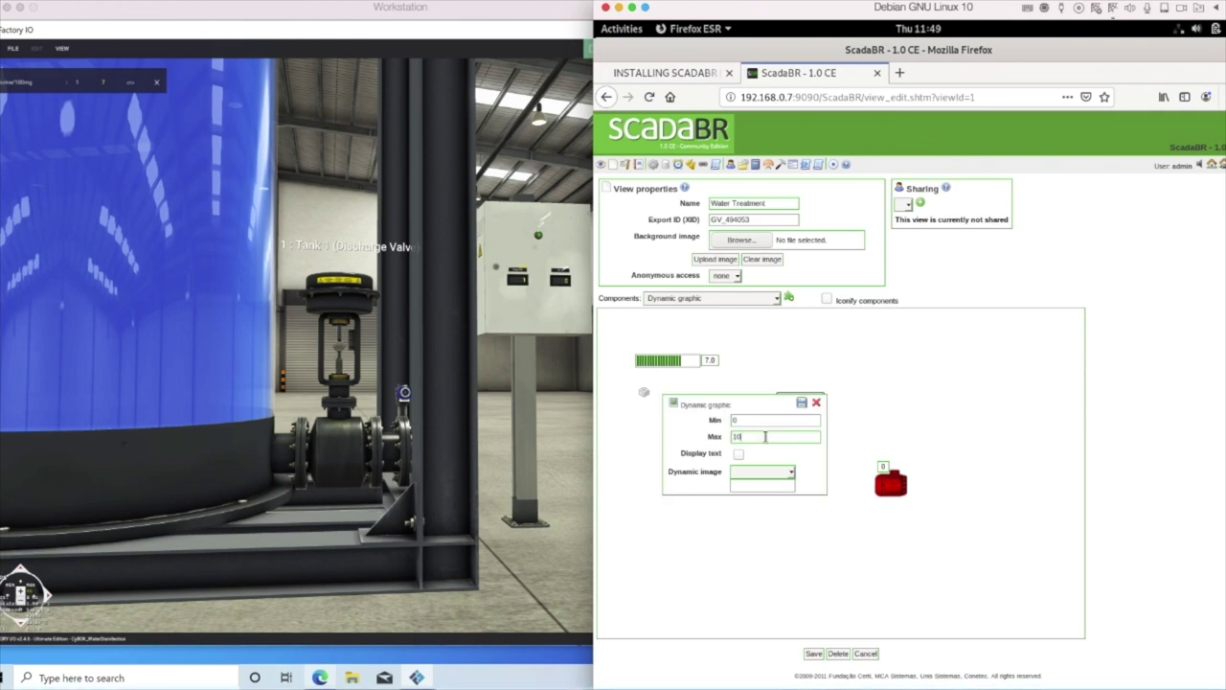
left_click(738, 453)
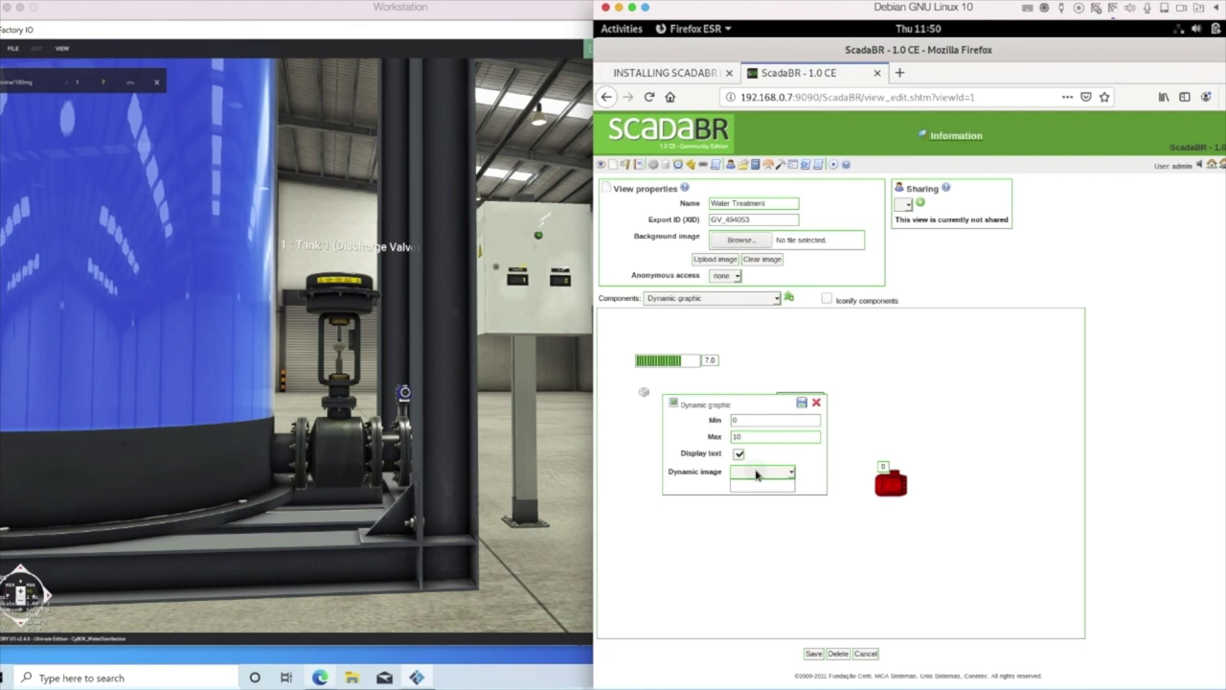
left_click(755, 473)
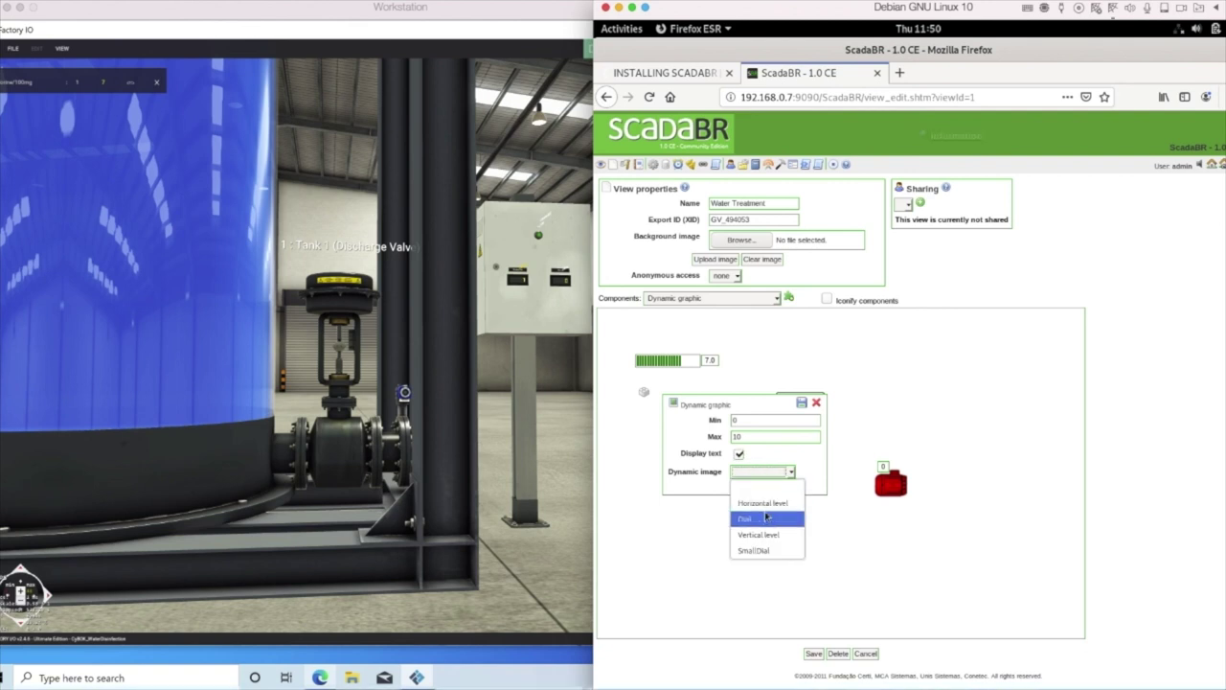
left_click(762, 503)
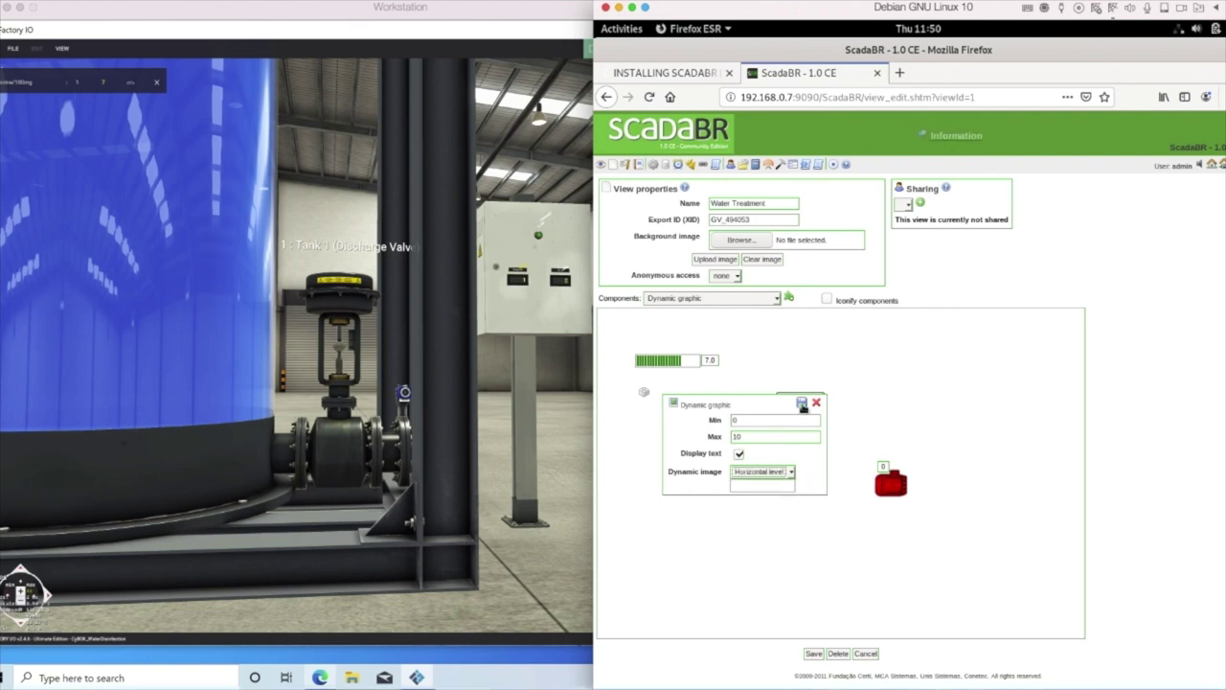
left_click(802, 404)
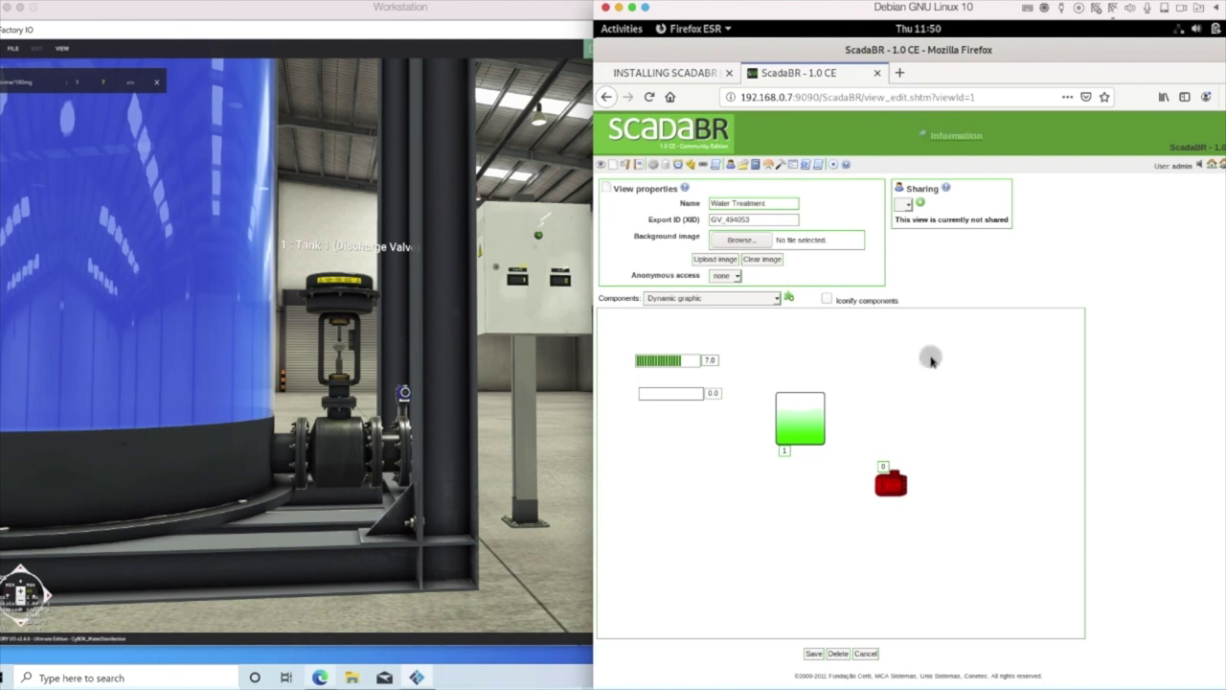
left_click(813, 653)
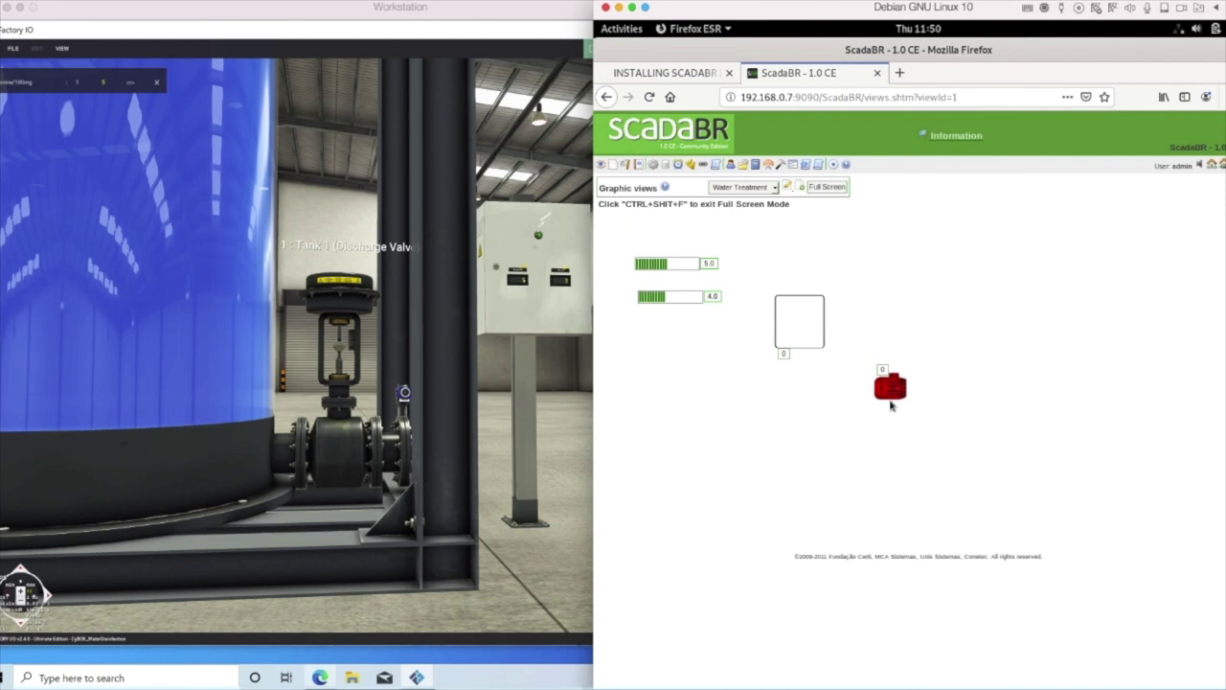
Scroll the watch list down to the history chart of PH, Chlorine and both valves
left_click(601, 164)
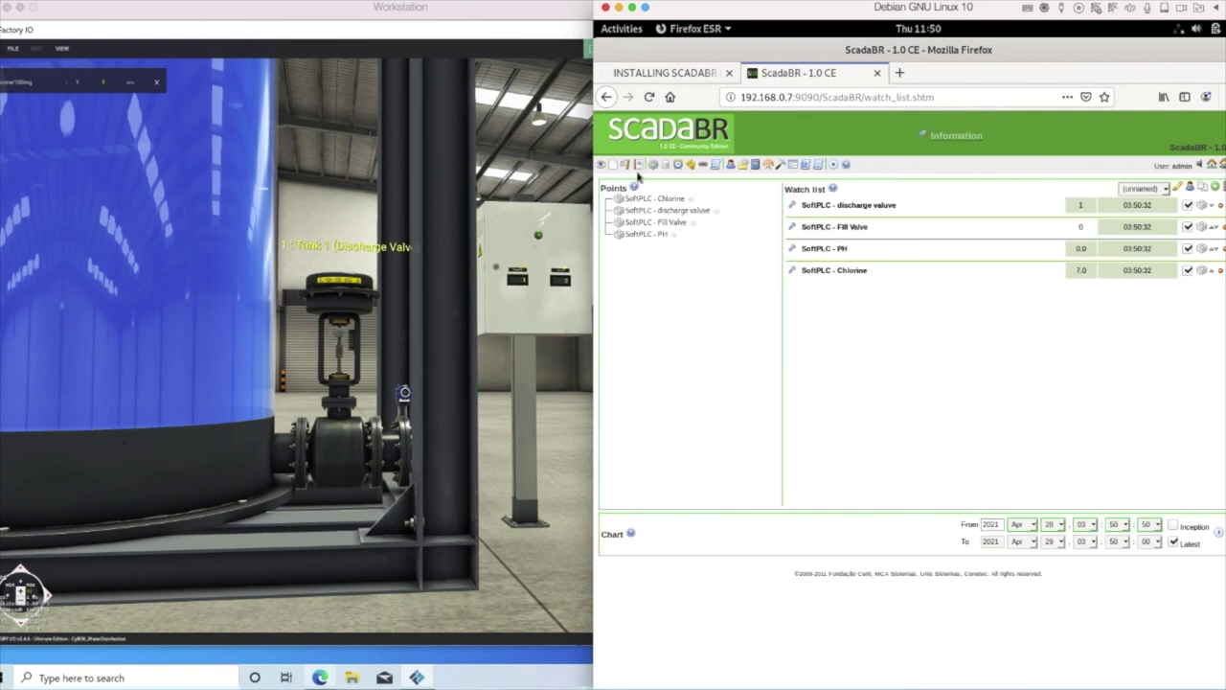
left_click(613, 164)
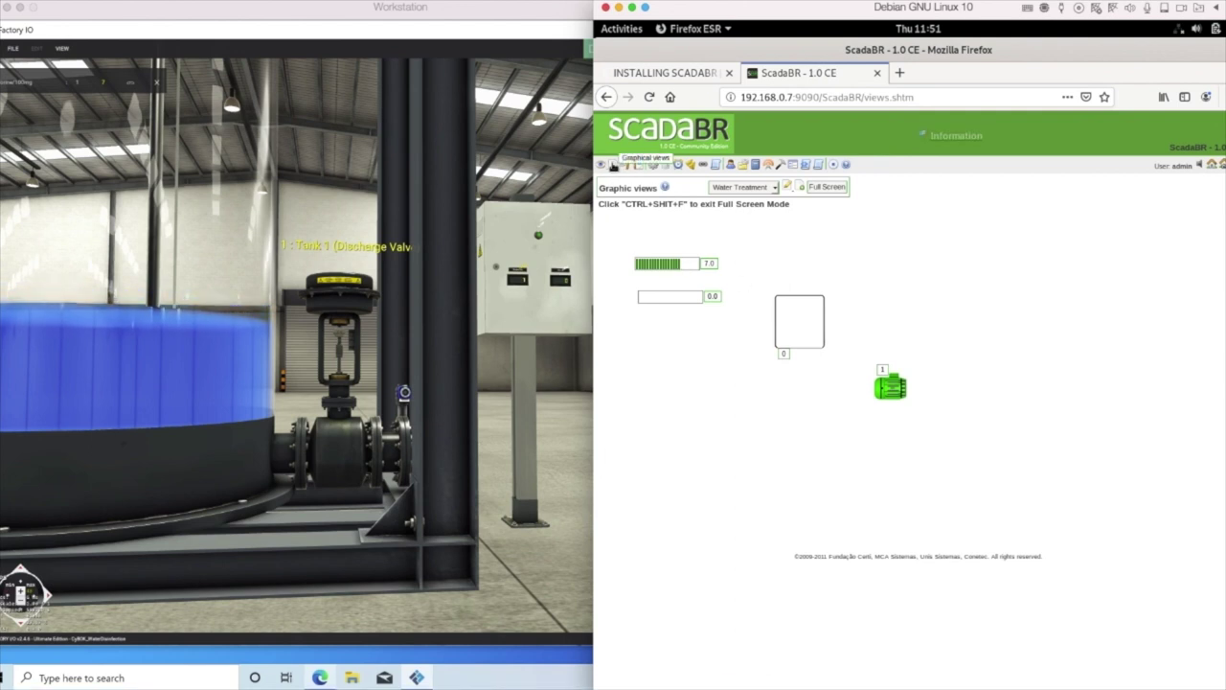
left_click(602, 164)
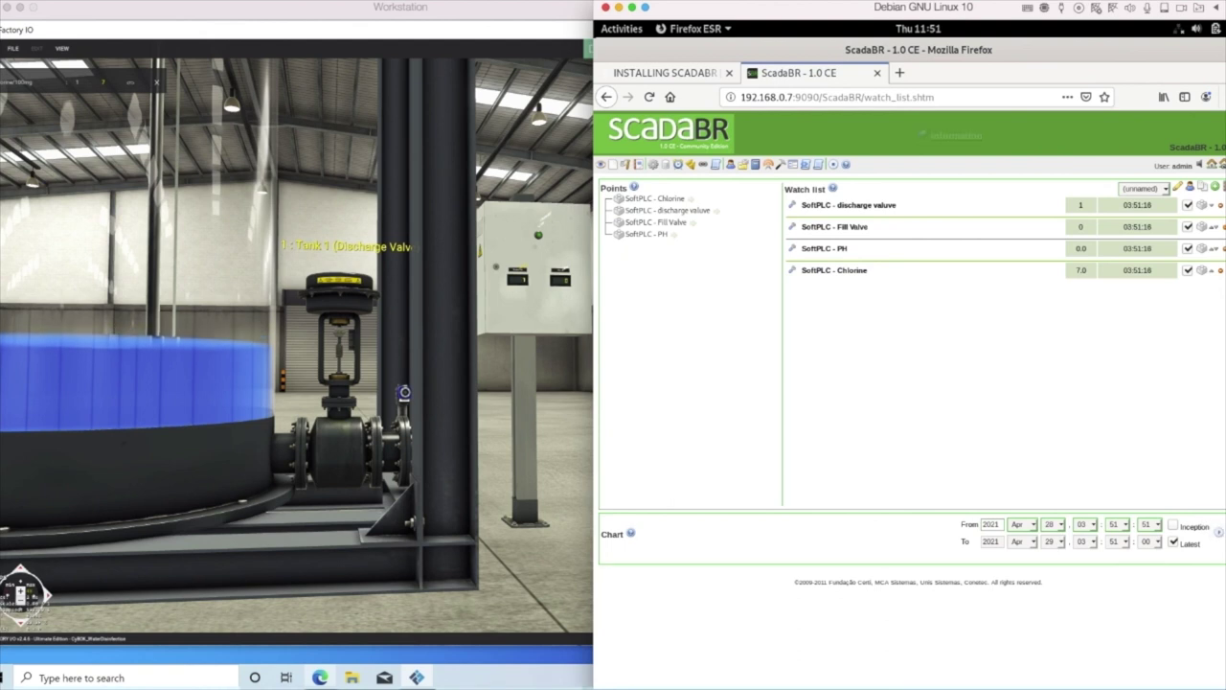
scroll(1155, 479, "down", 2)
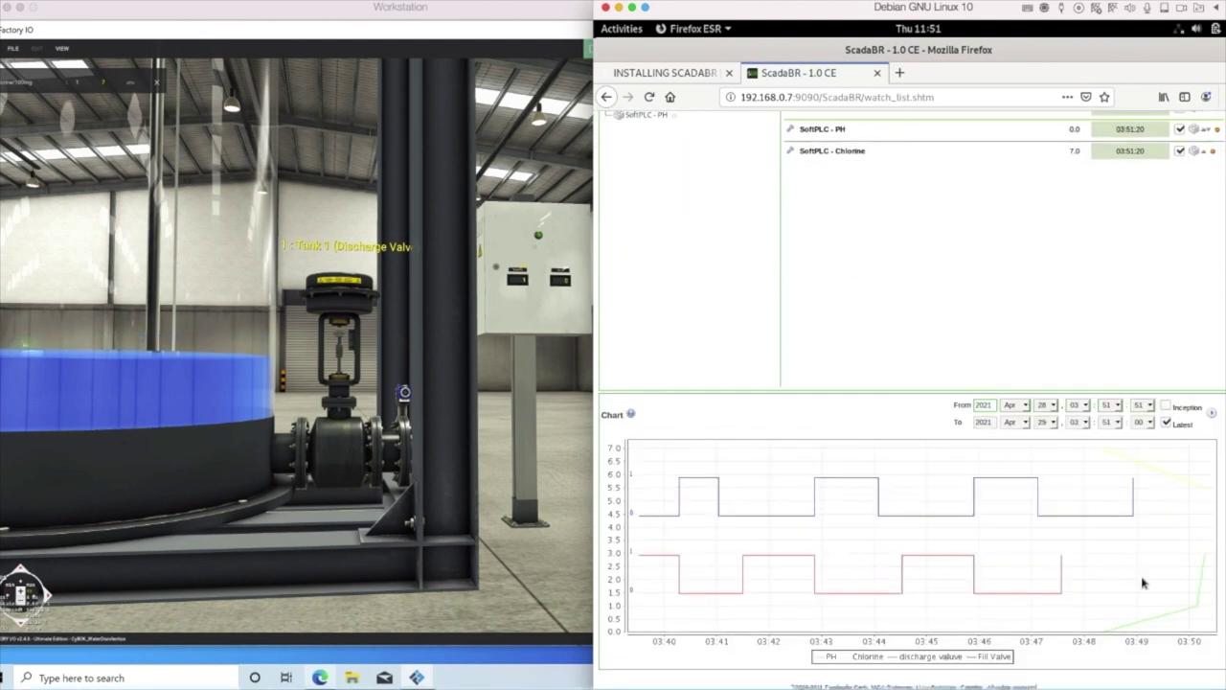